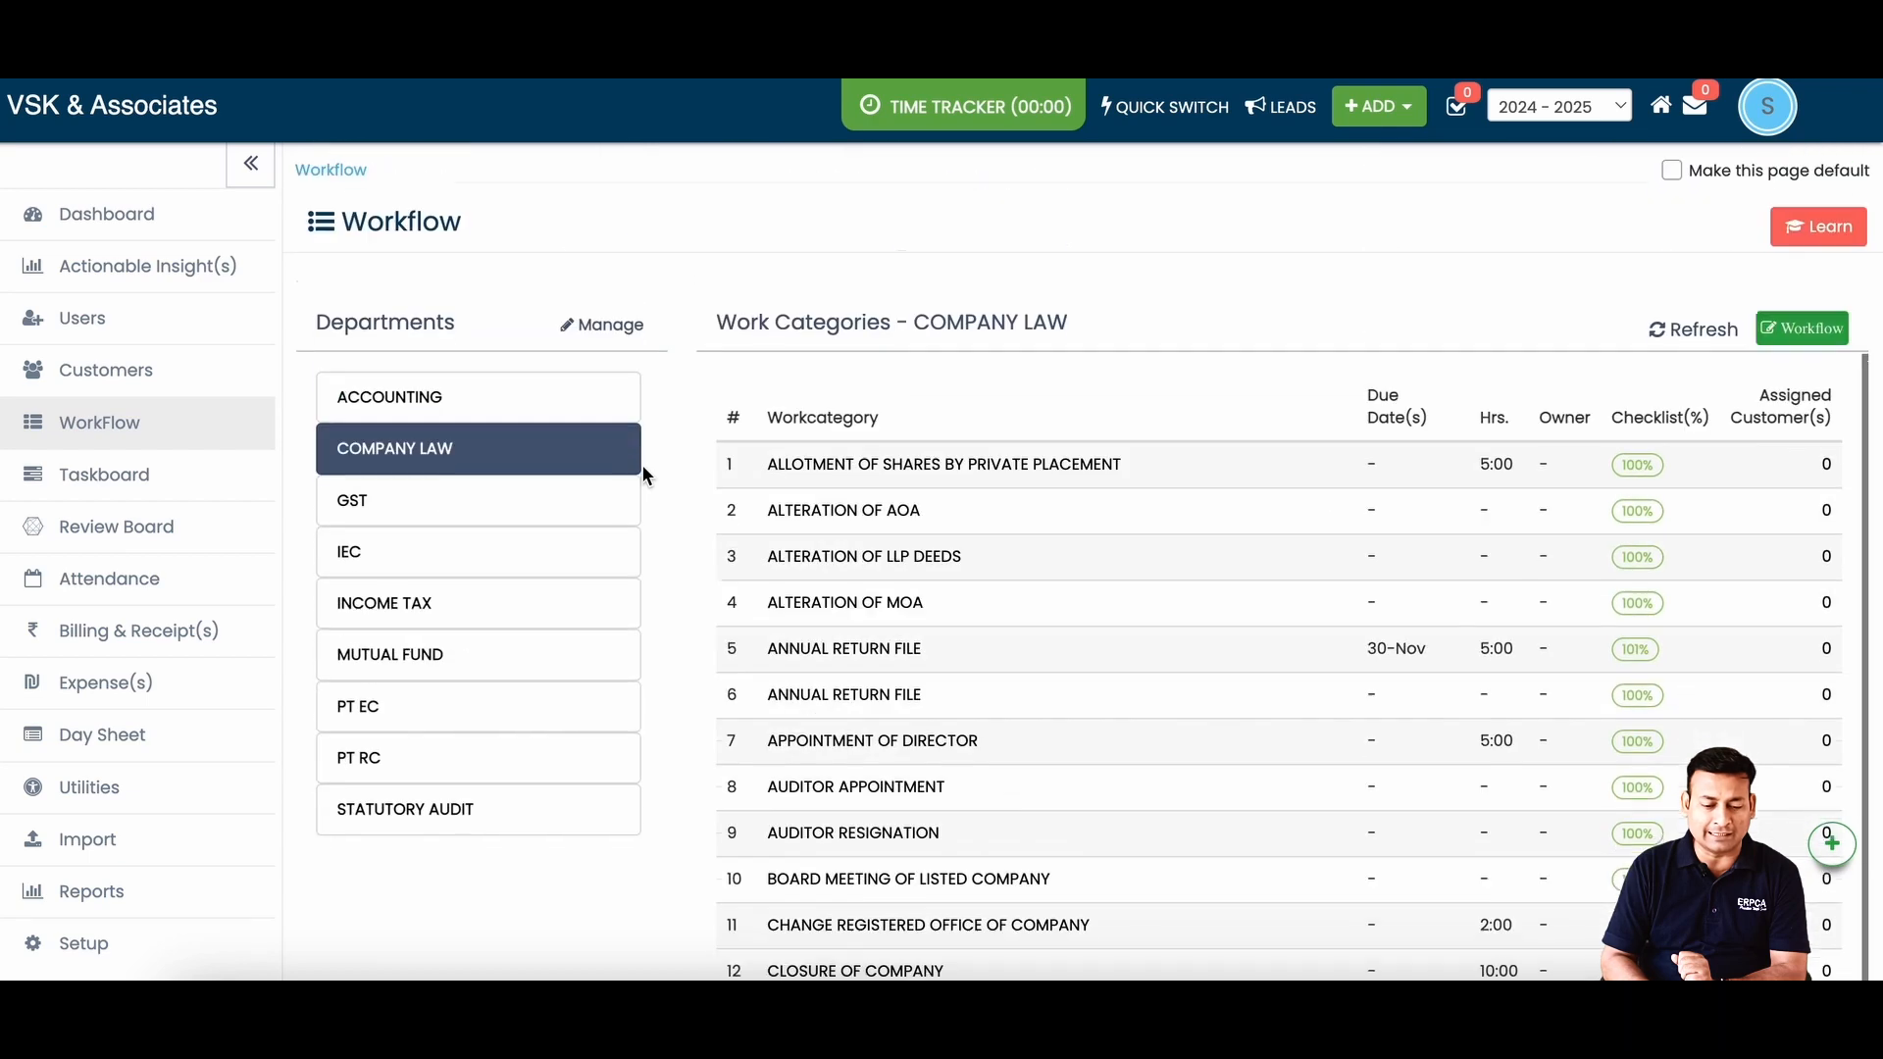
- Look through the work categories of the Income Tax and GST departments, including their due dates, hours and checklist percentages
left_click(432, 505)
left_click(486, 595)
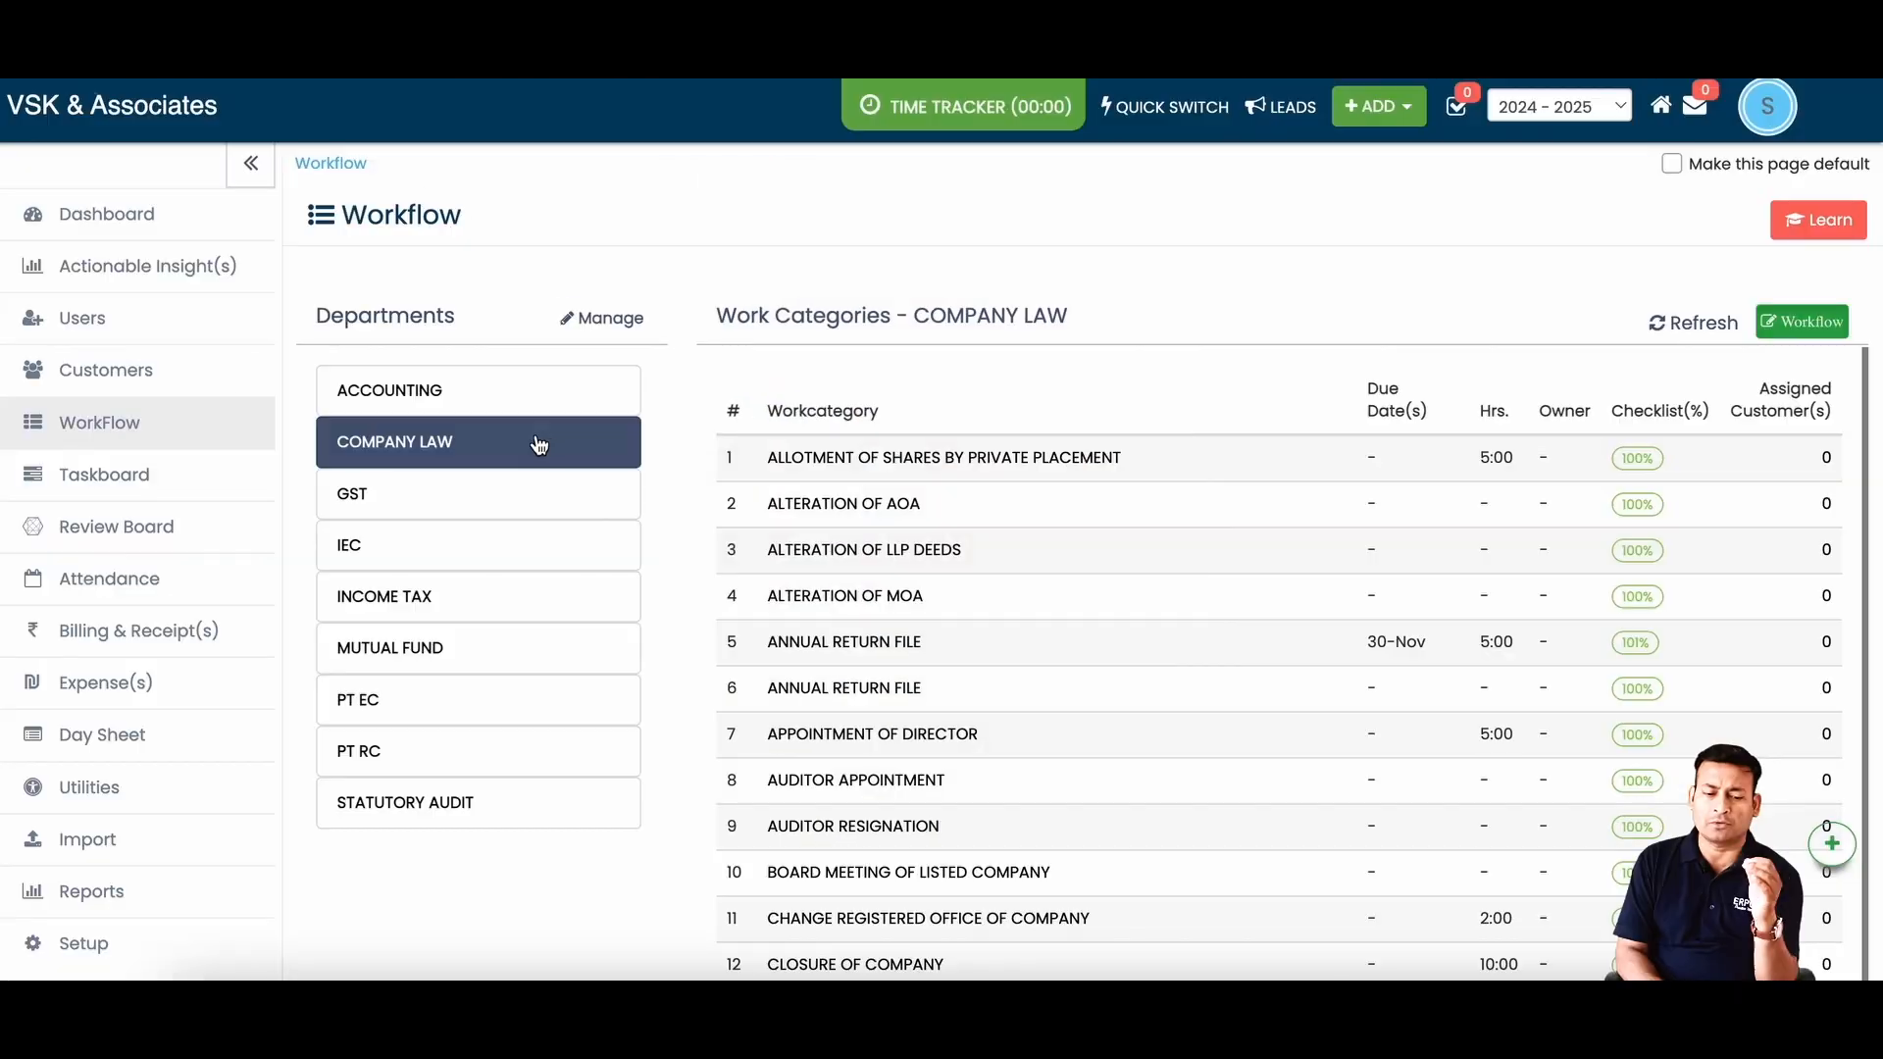
scroll(561, 490, "down", 1)
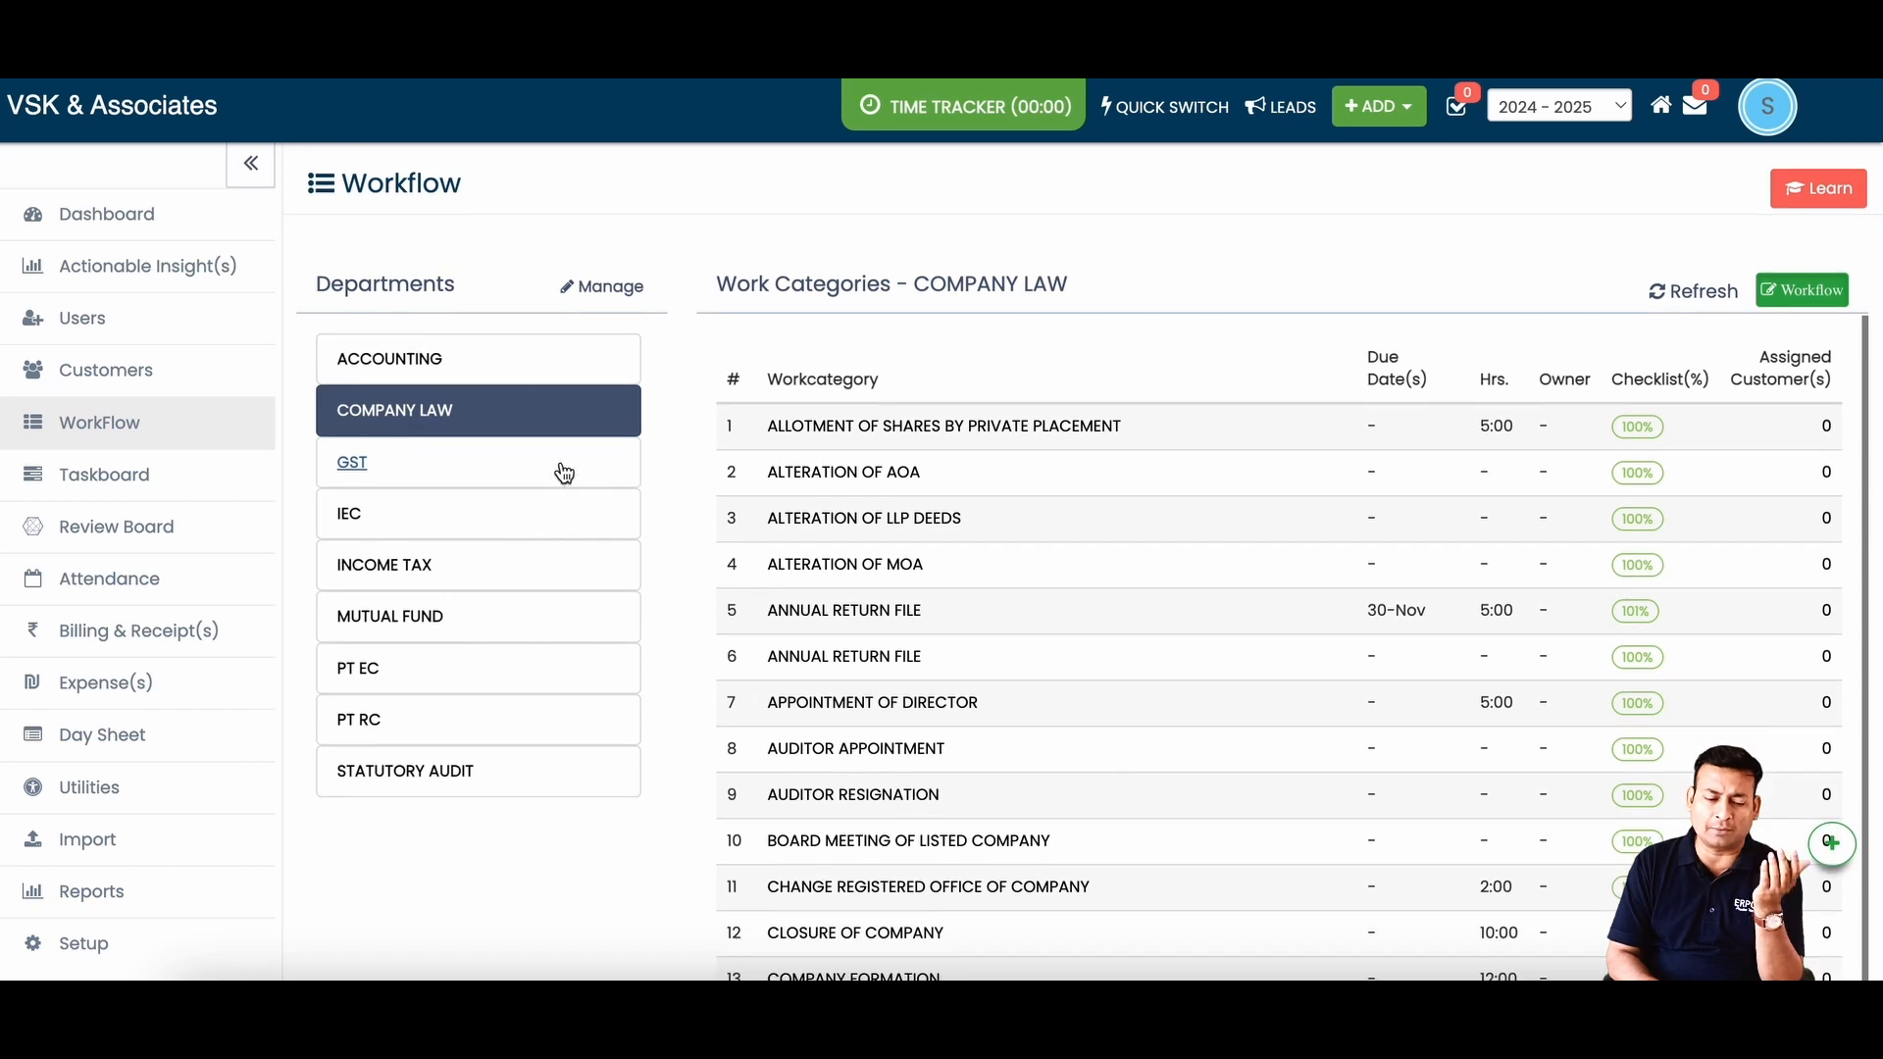
left_click(559, 472)
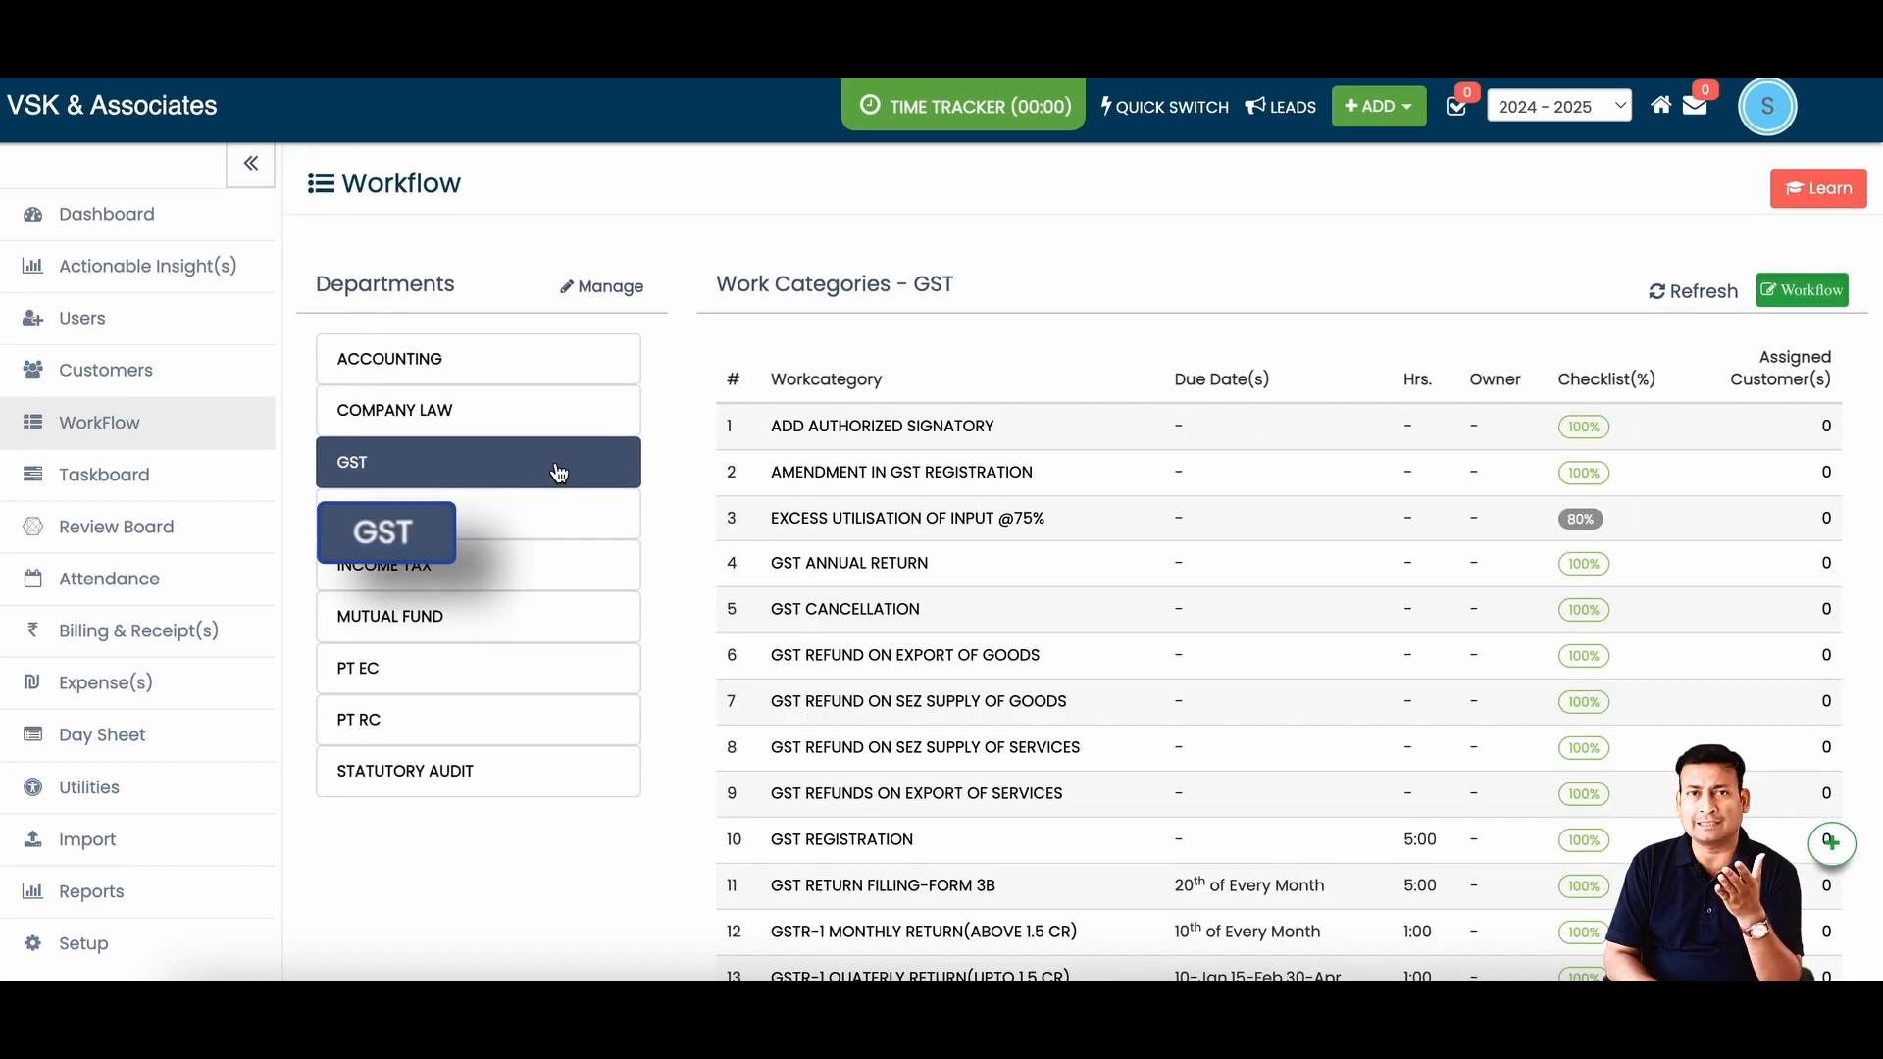
scroll(559, 472, "down", 1)
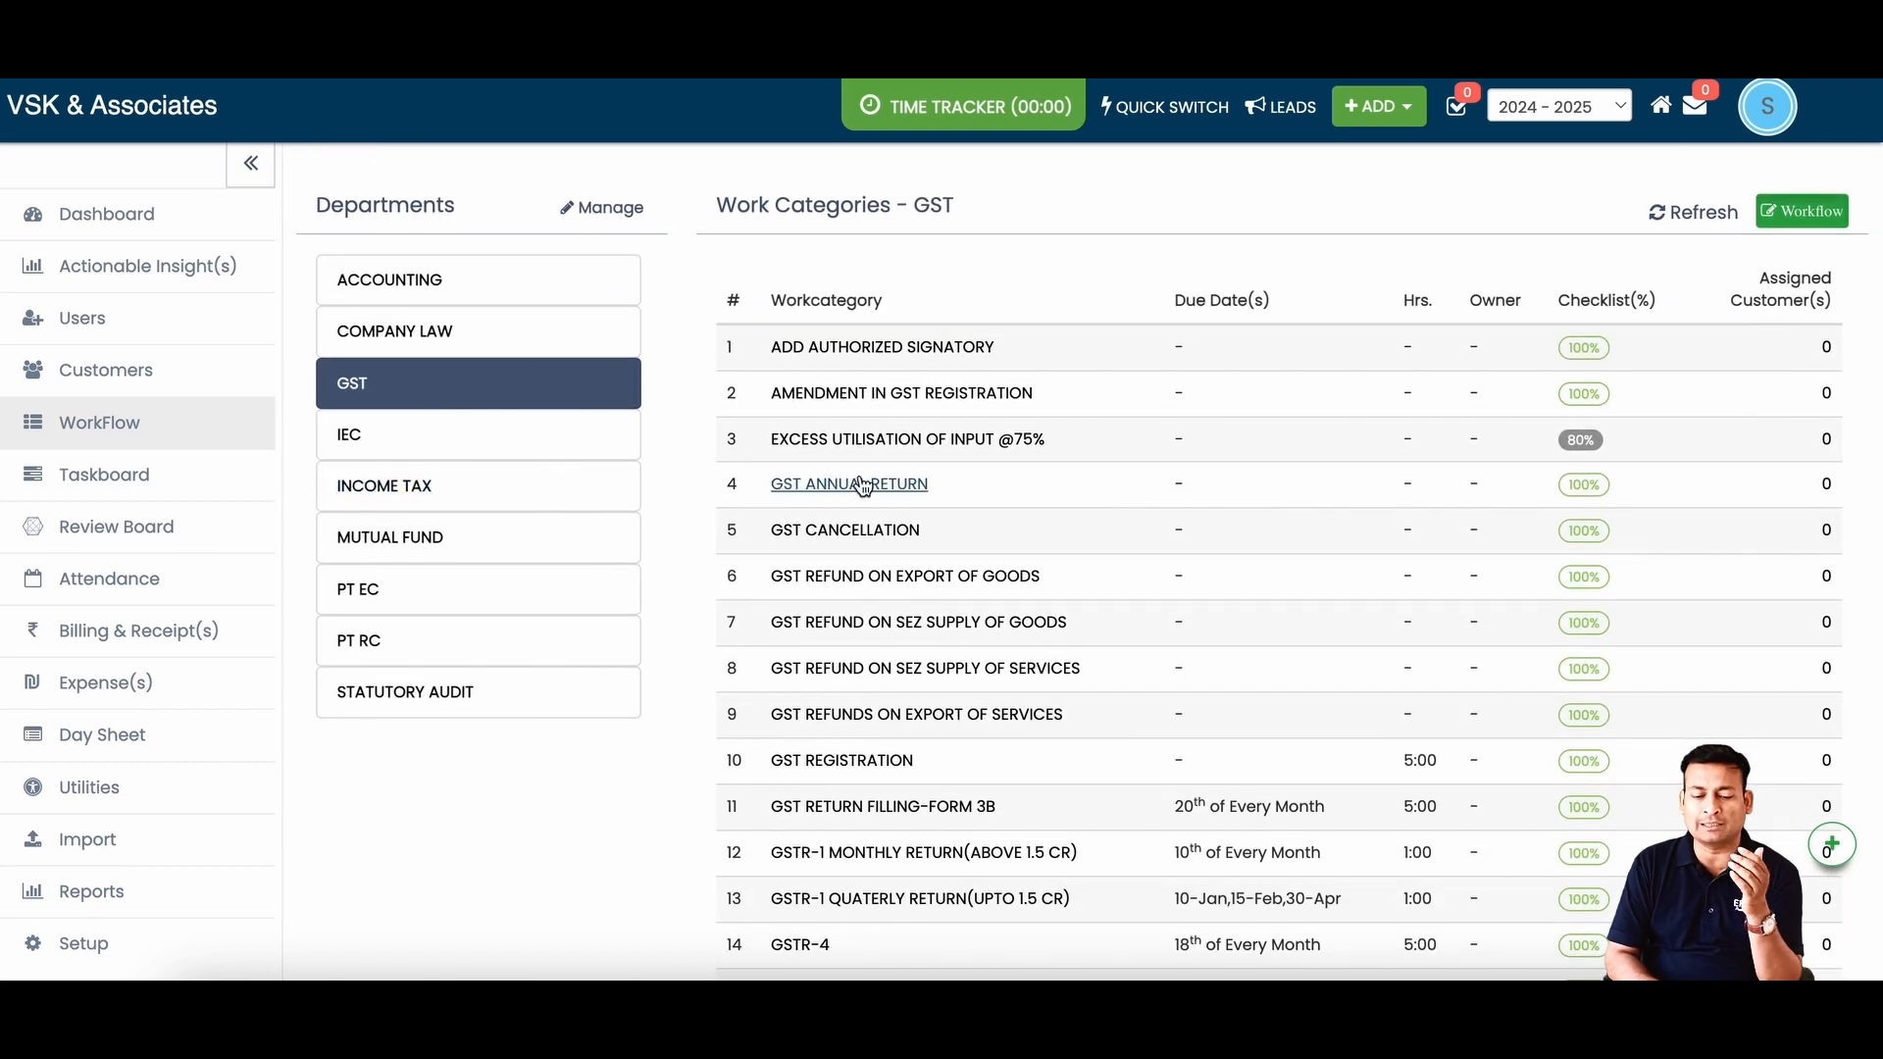
scroll(862, 485, "down", 1)
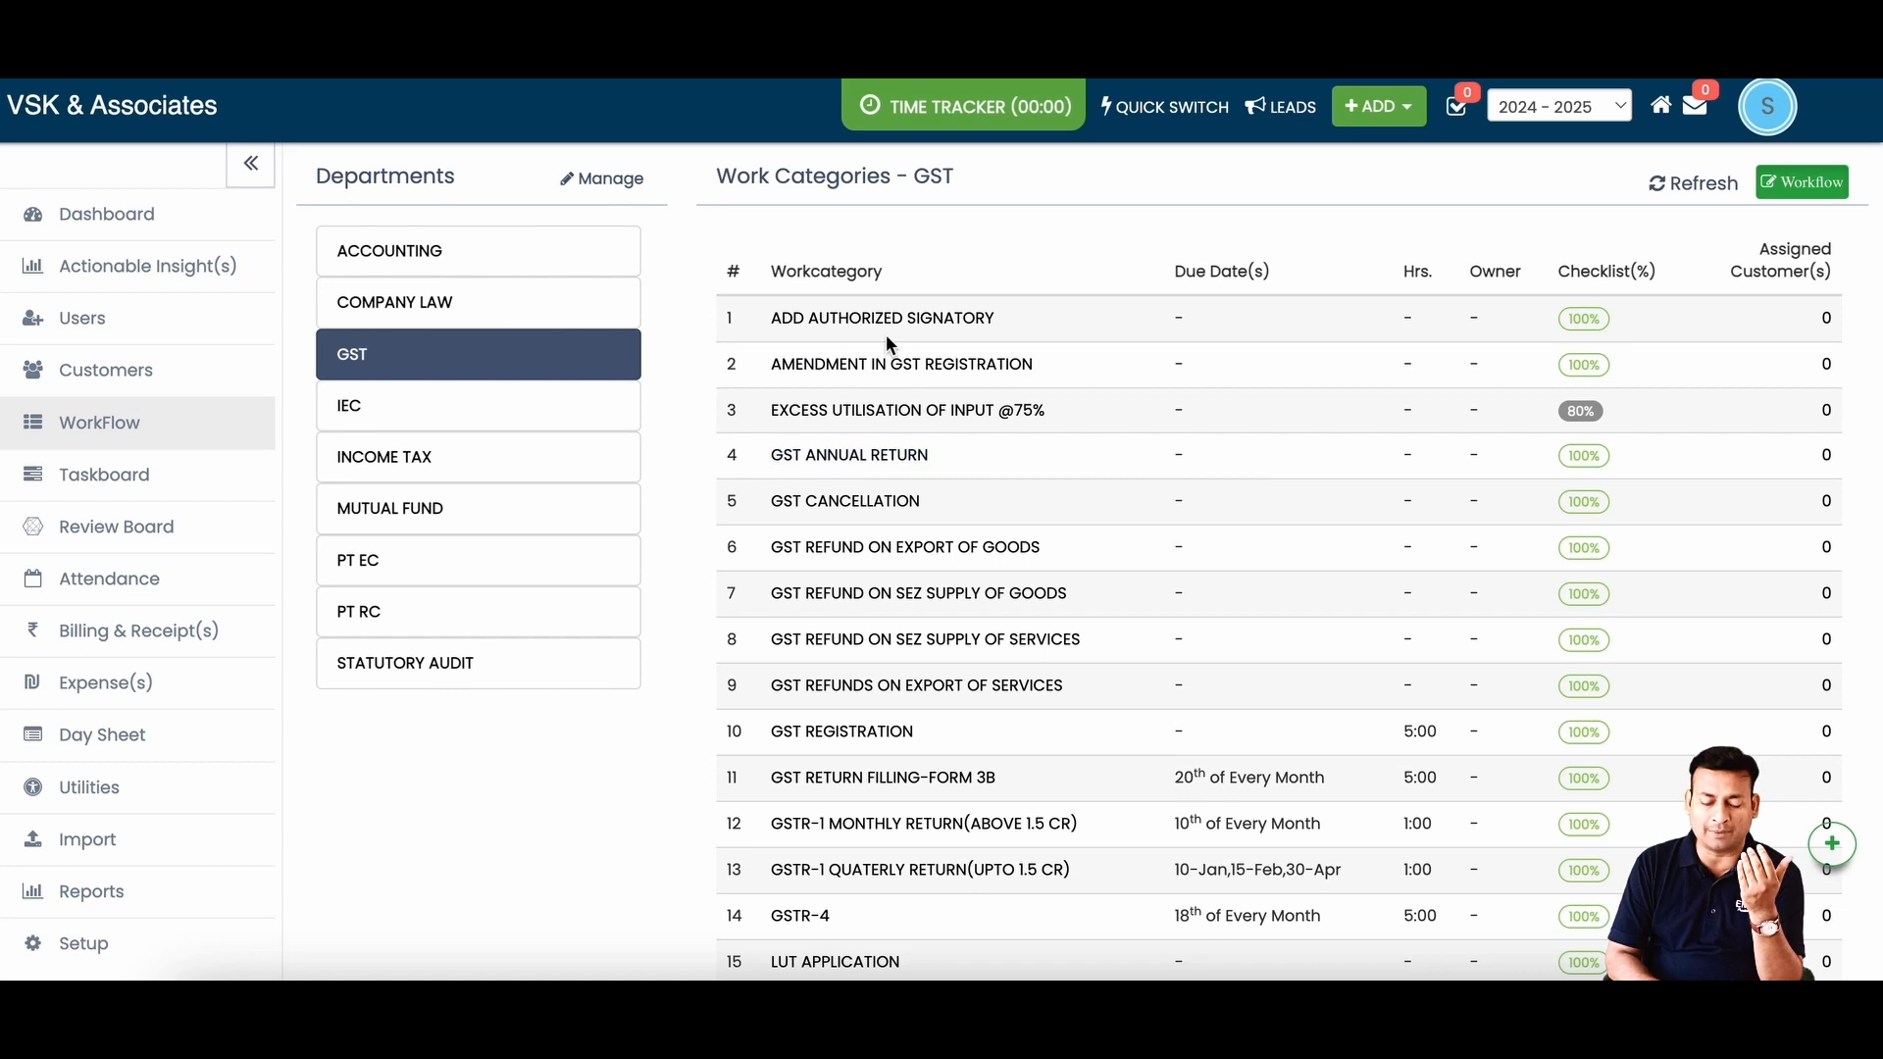
scroll(887, 516, "down", 2)
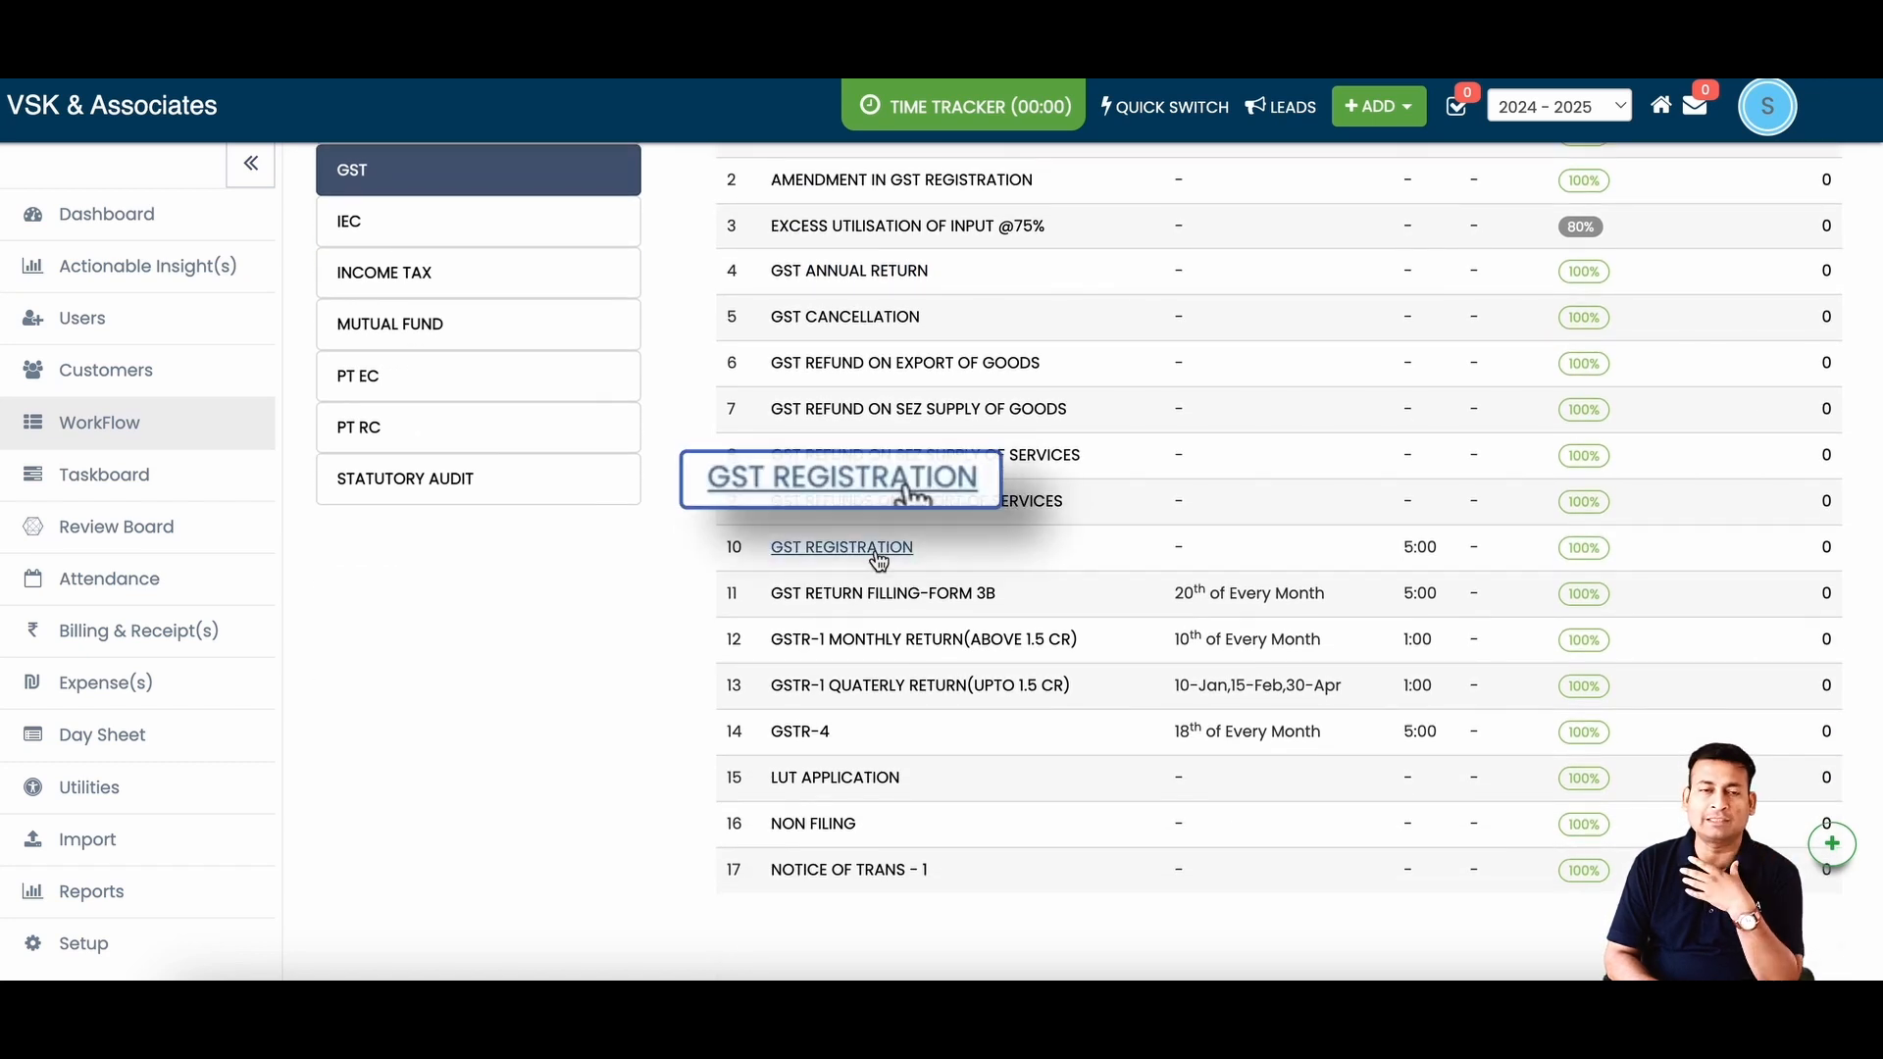
- Open the GST Registration checklist and review its required documents, activity list and upload document list
left_click(878, 553)
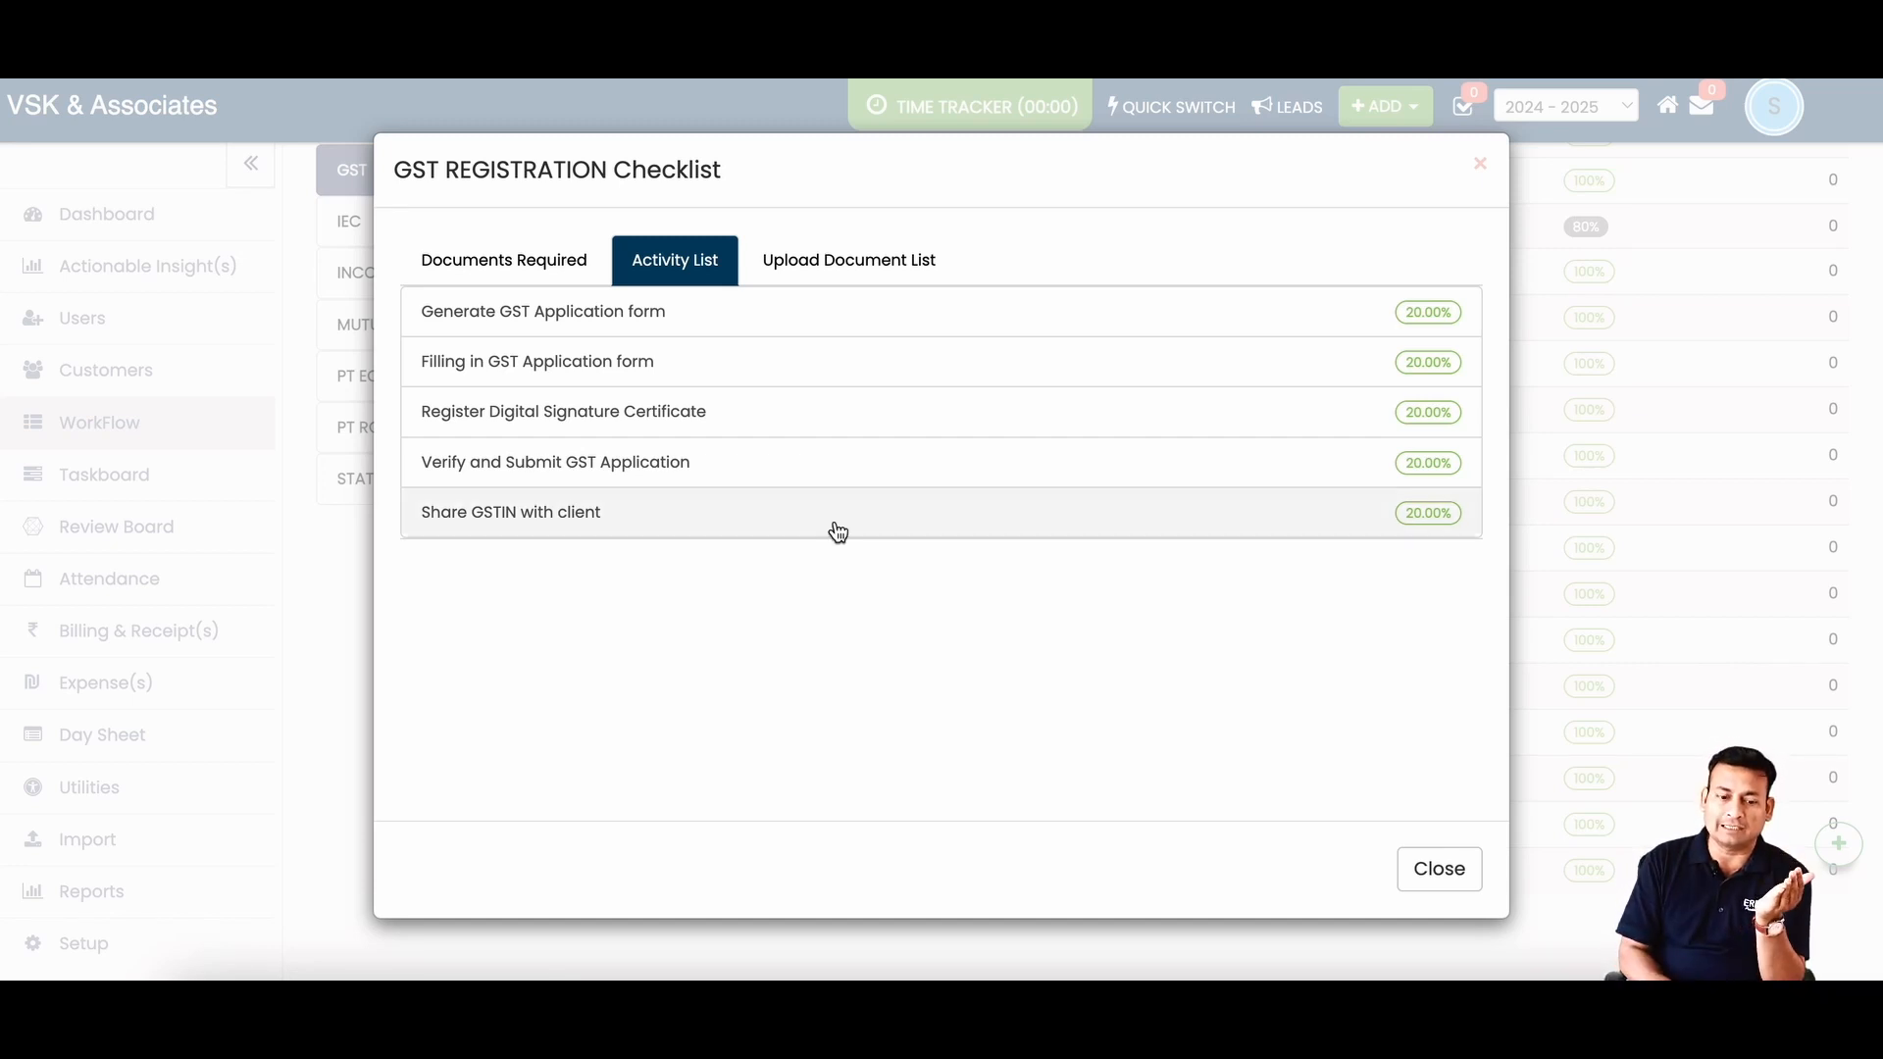
left_click(555, 282)
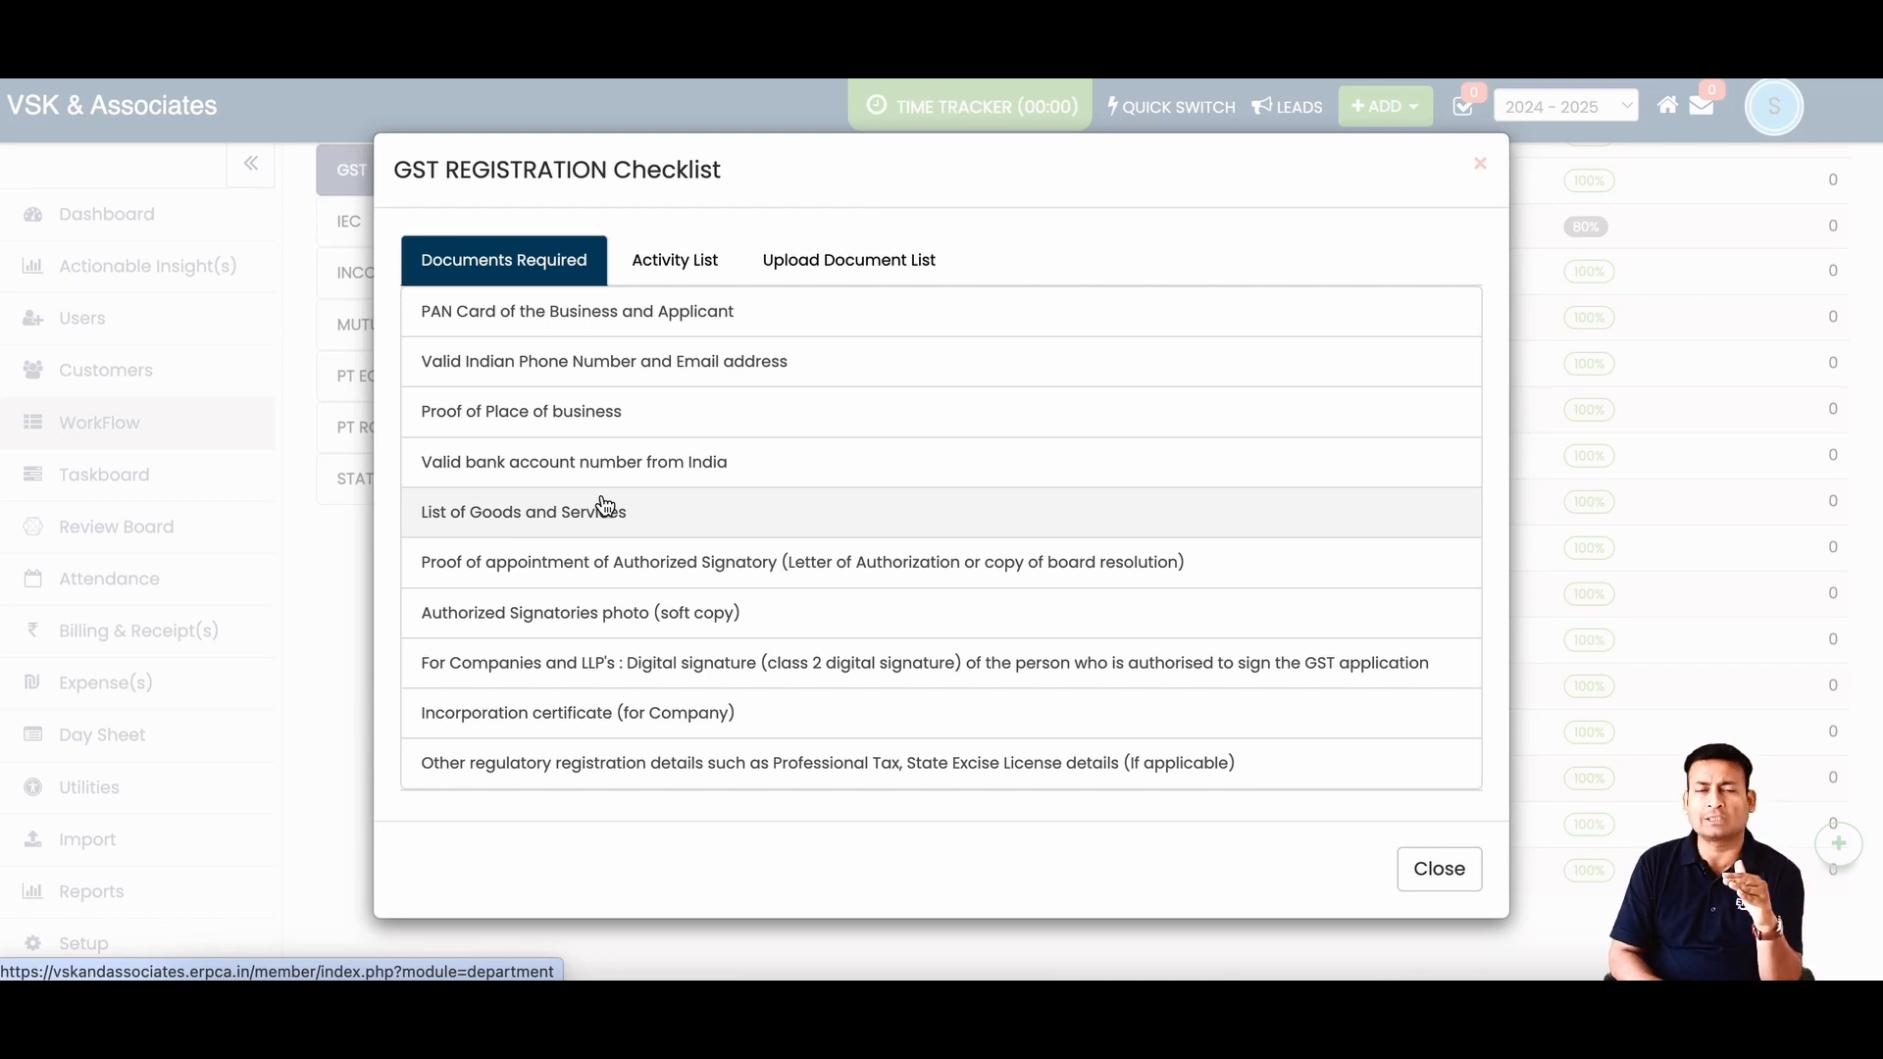
left_click(682, 263)
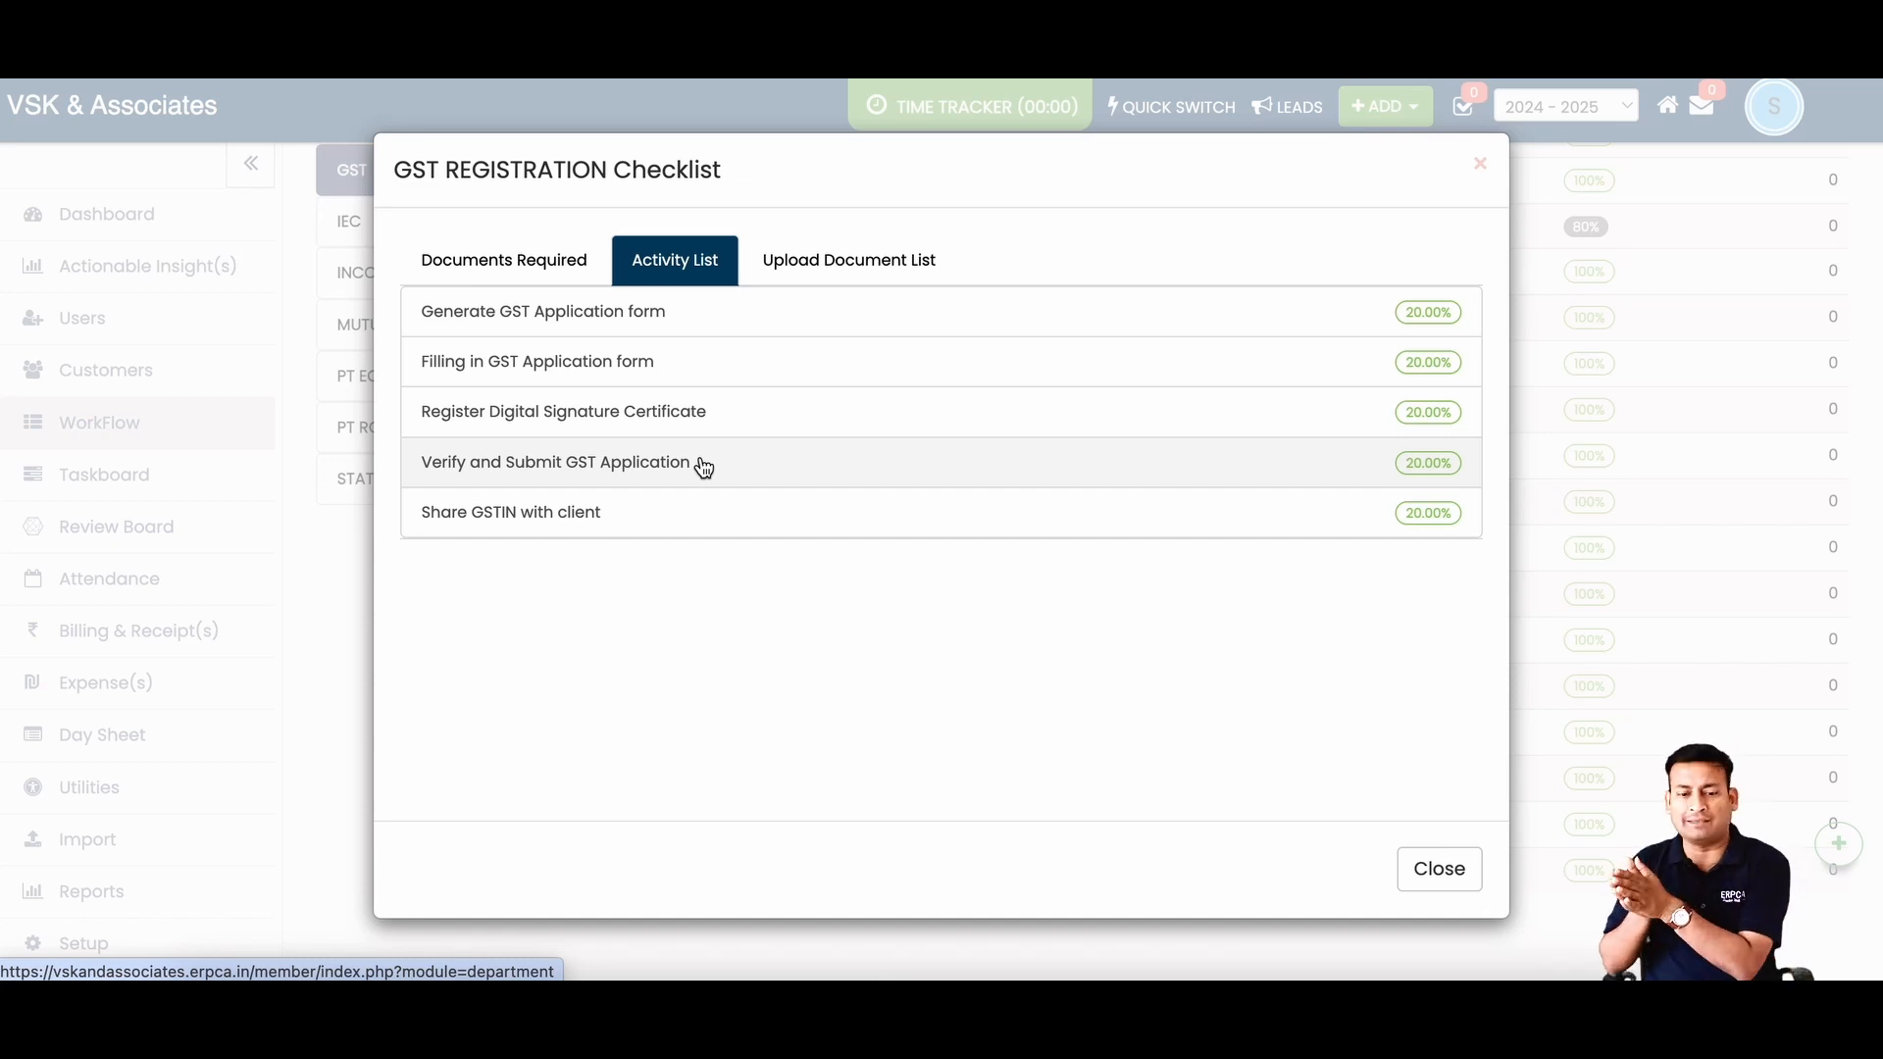
left_click(859, 275)
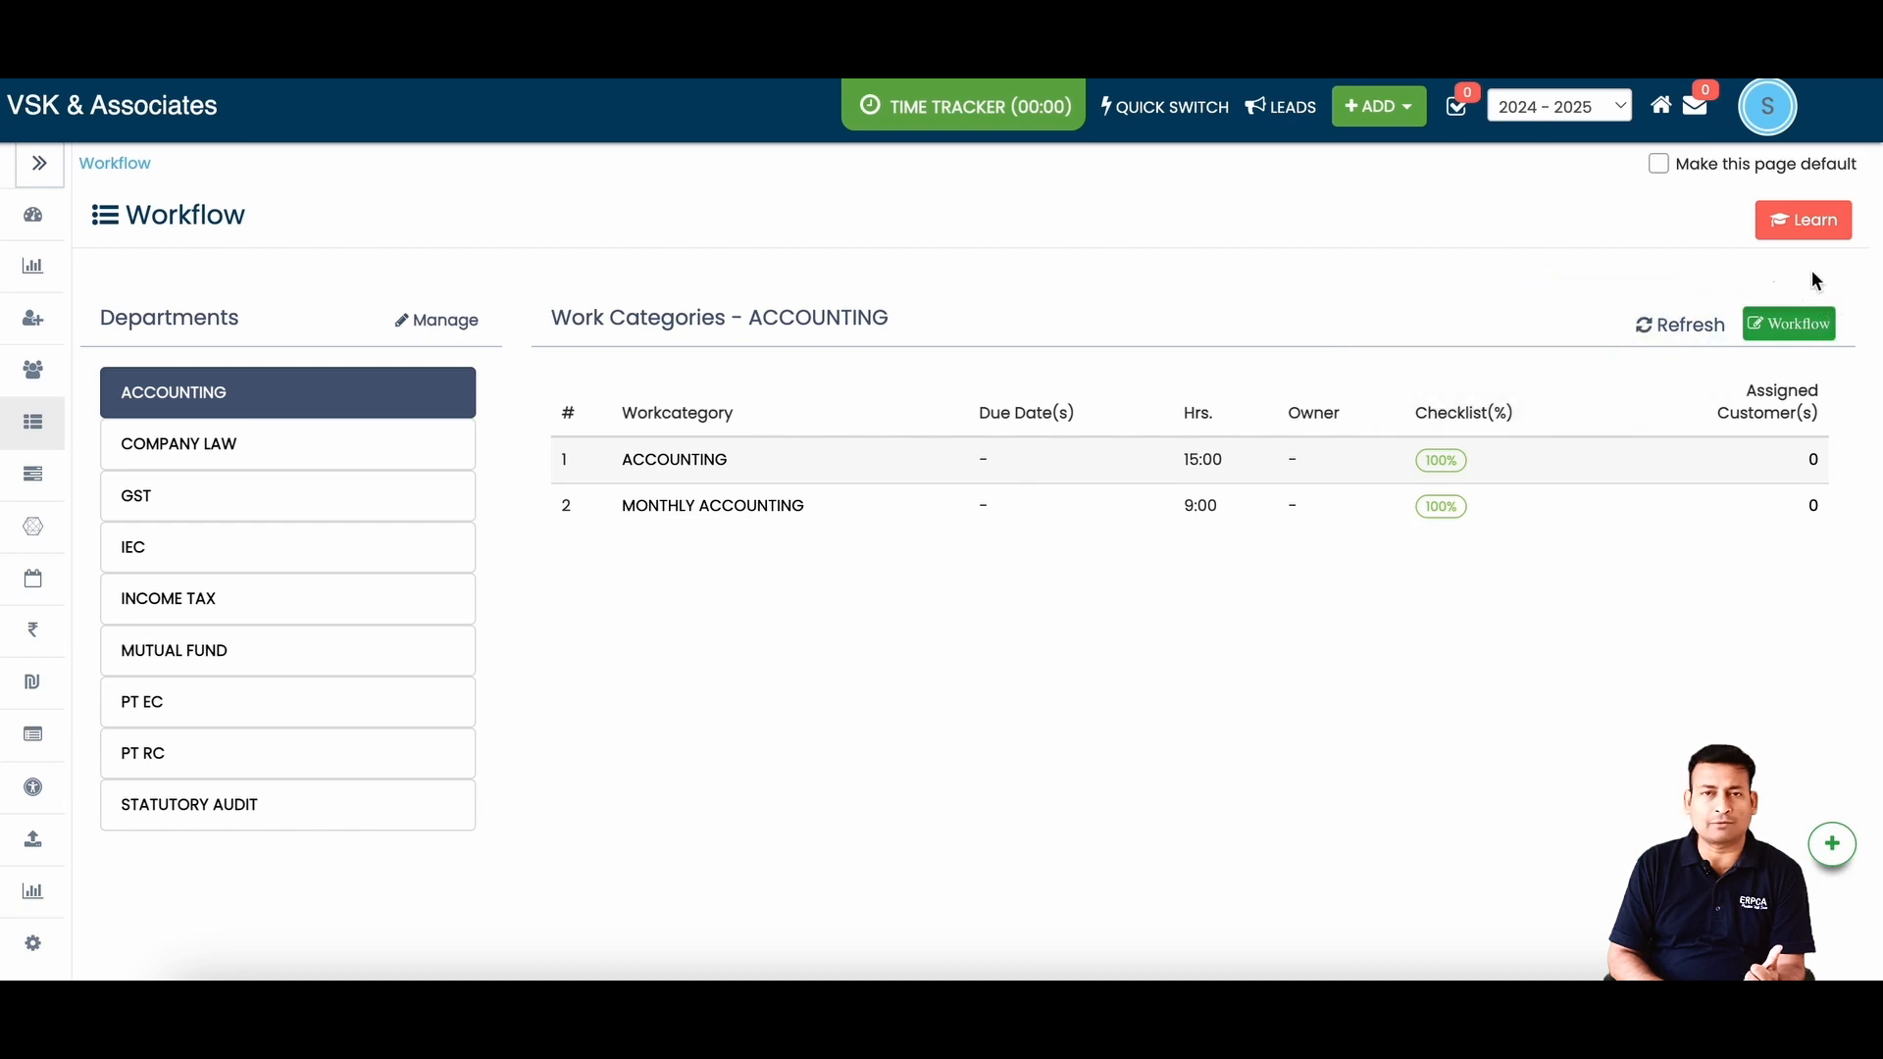
- View the GST work categories, return to the Accounting department and open its workflow setup
left_click(277, 485)
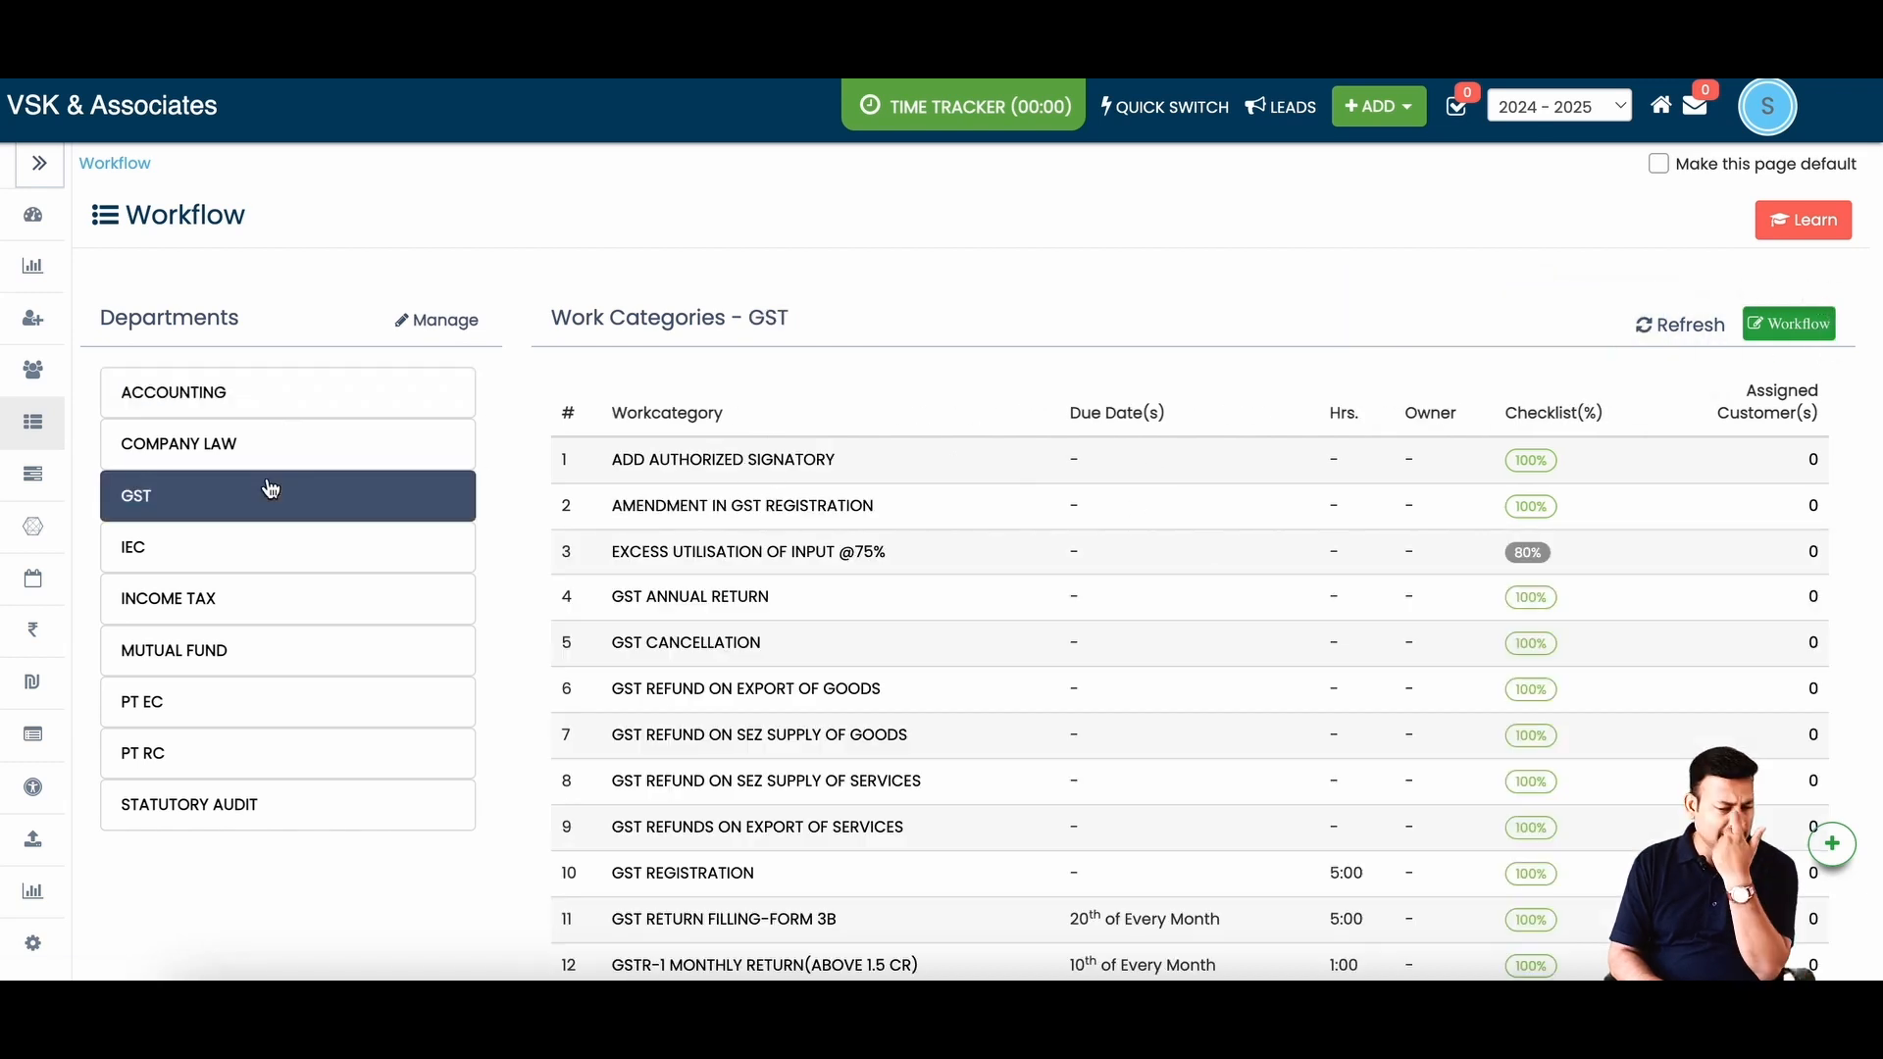
left_click(261, 406)
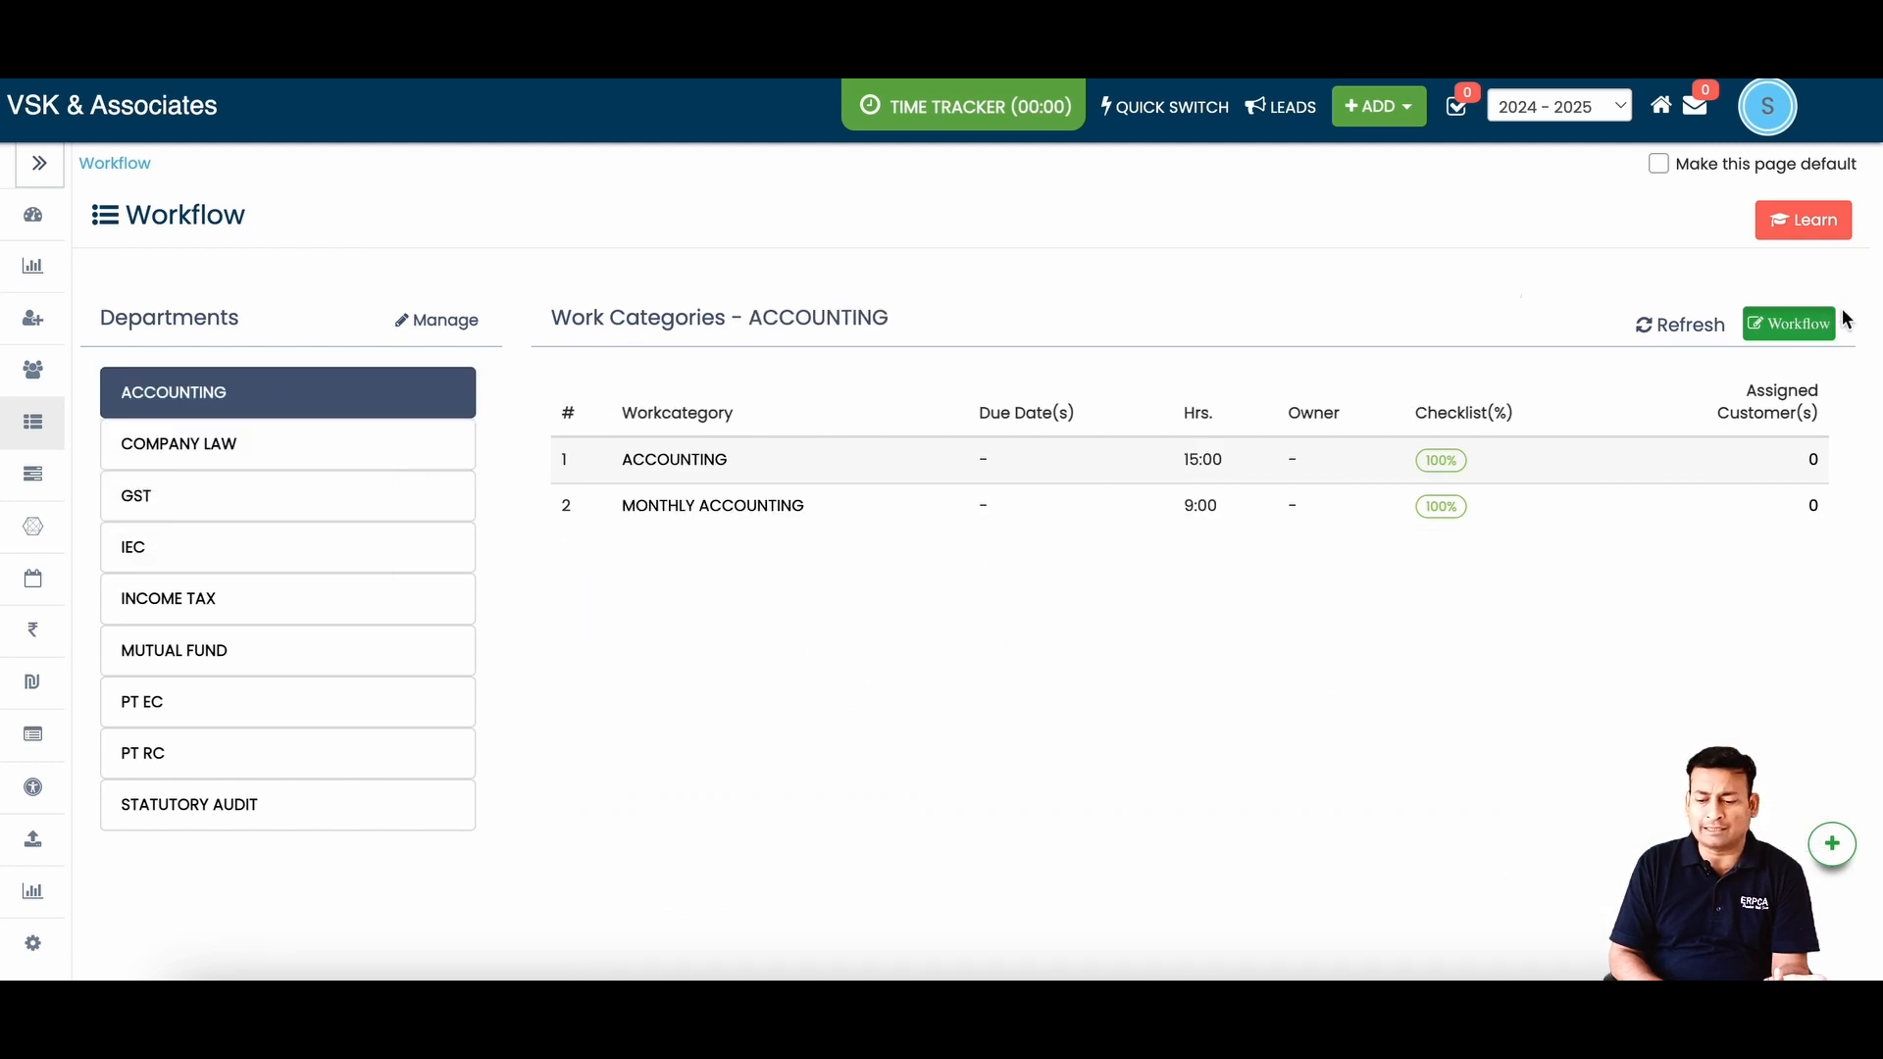
left_click(1793, 324)
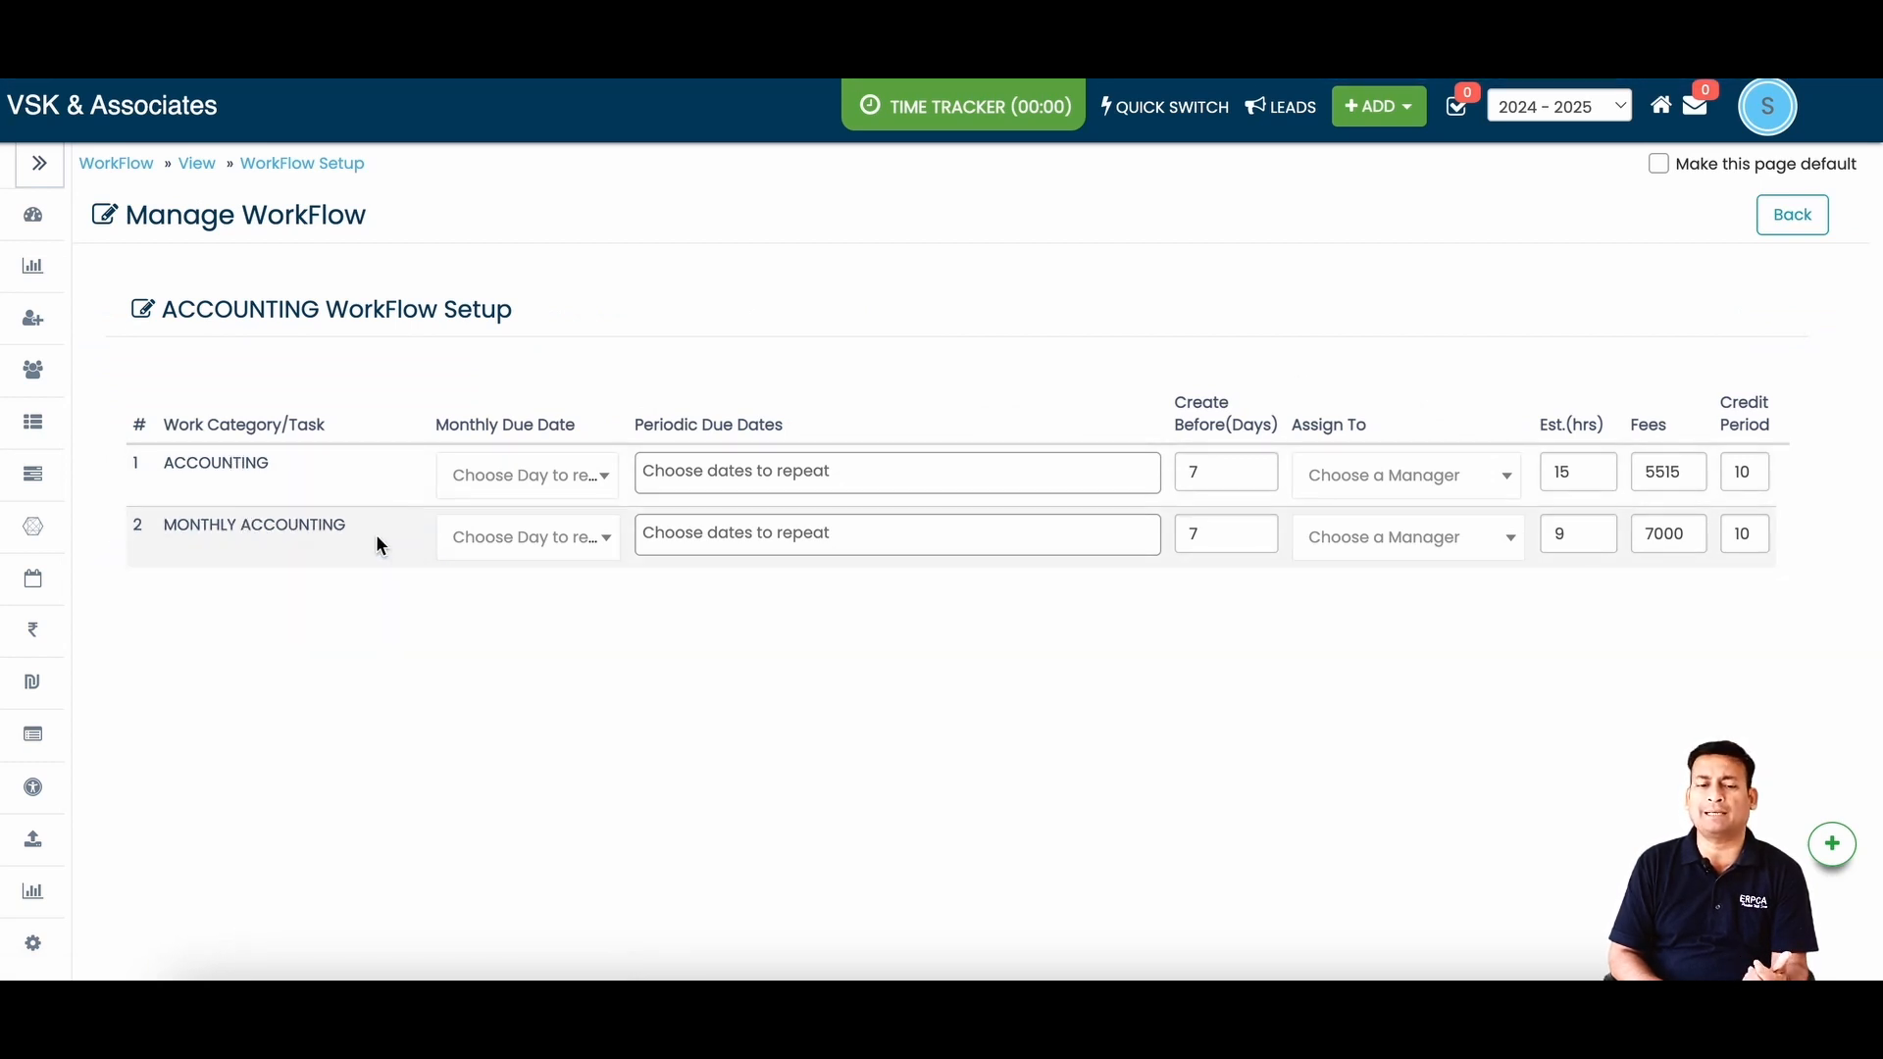
- Set the monthly due date of Monthly Accounting to day 10 and accept the date change
left_click(583, 552)
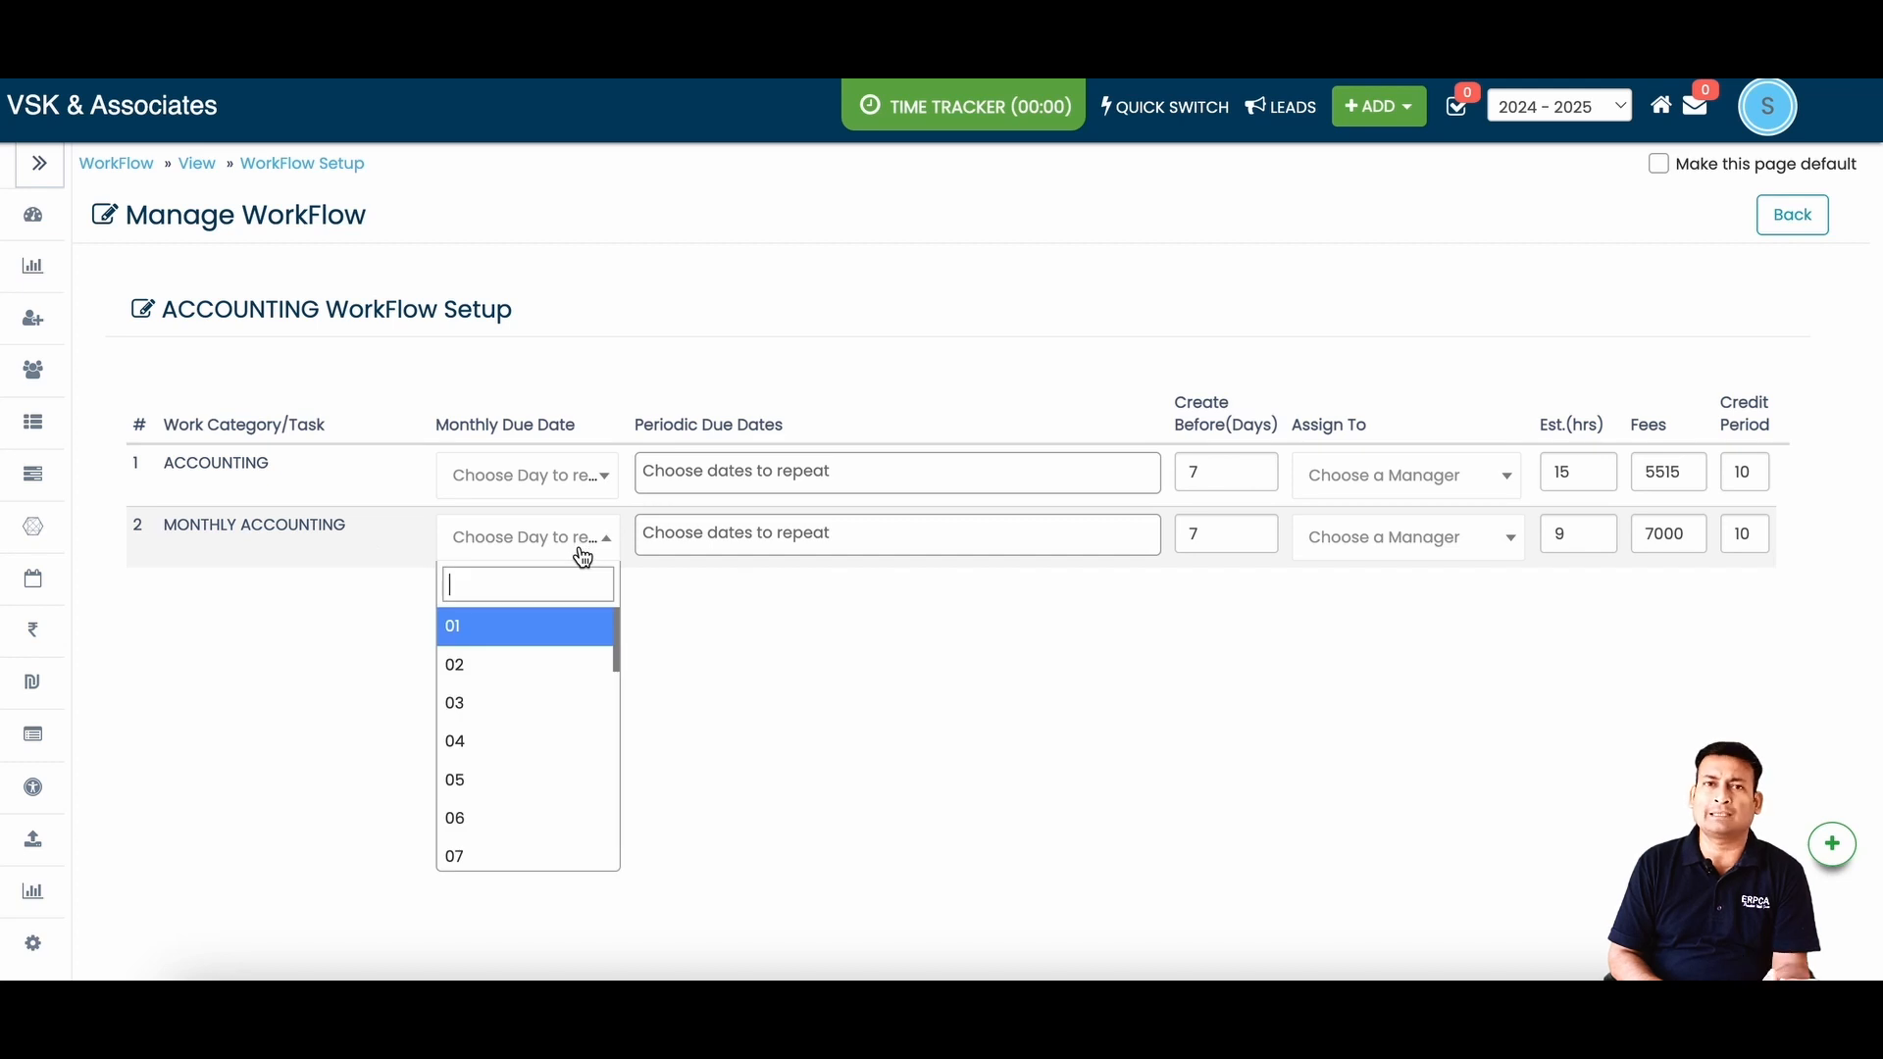
scroll(538, 777, "down", 2)
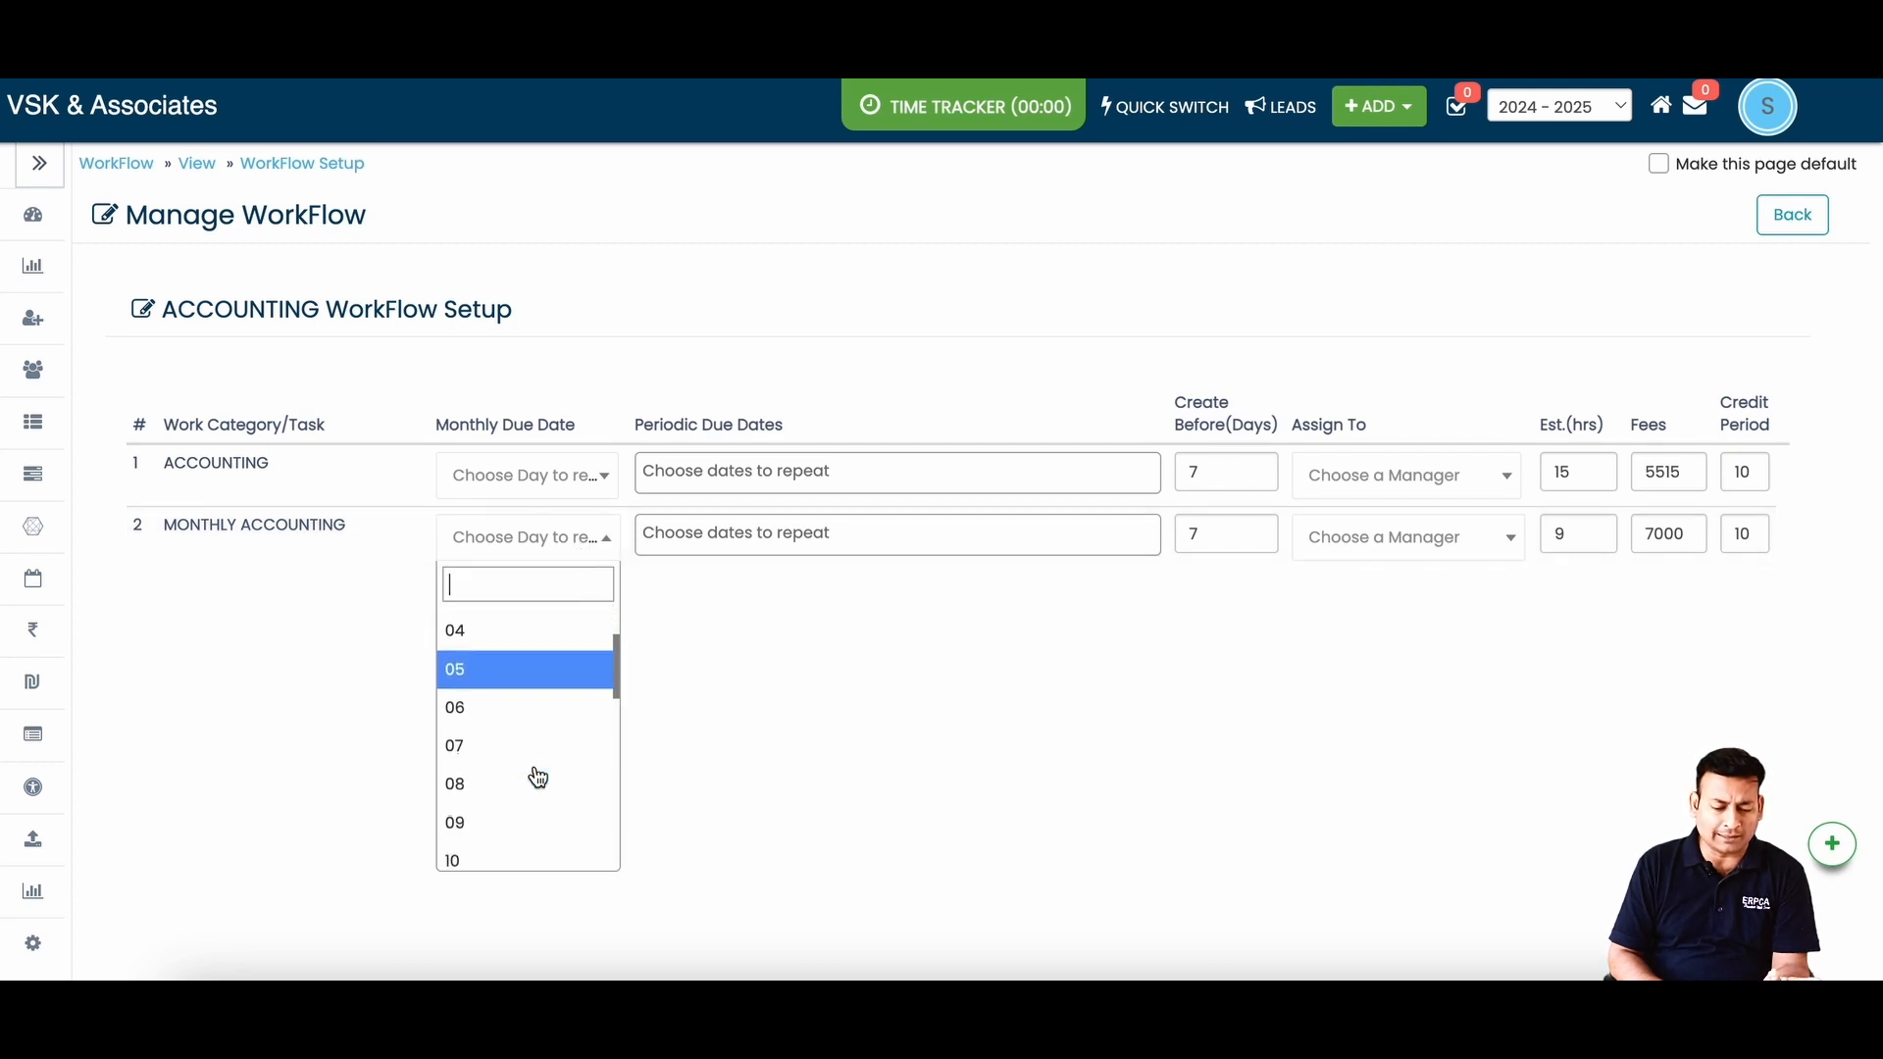
scroll(526, 785, "down", 1)
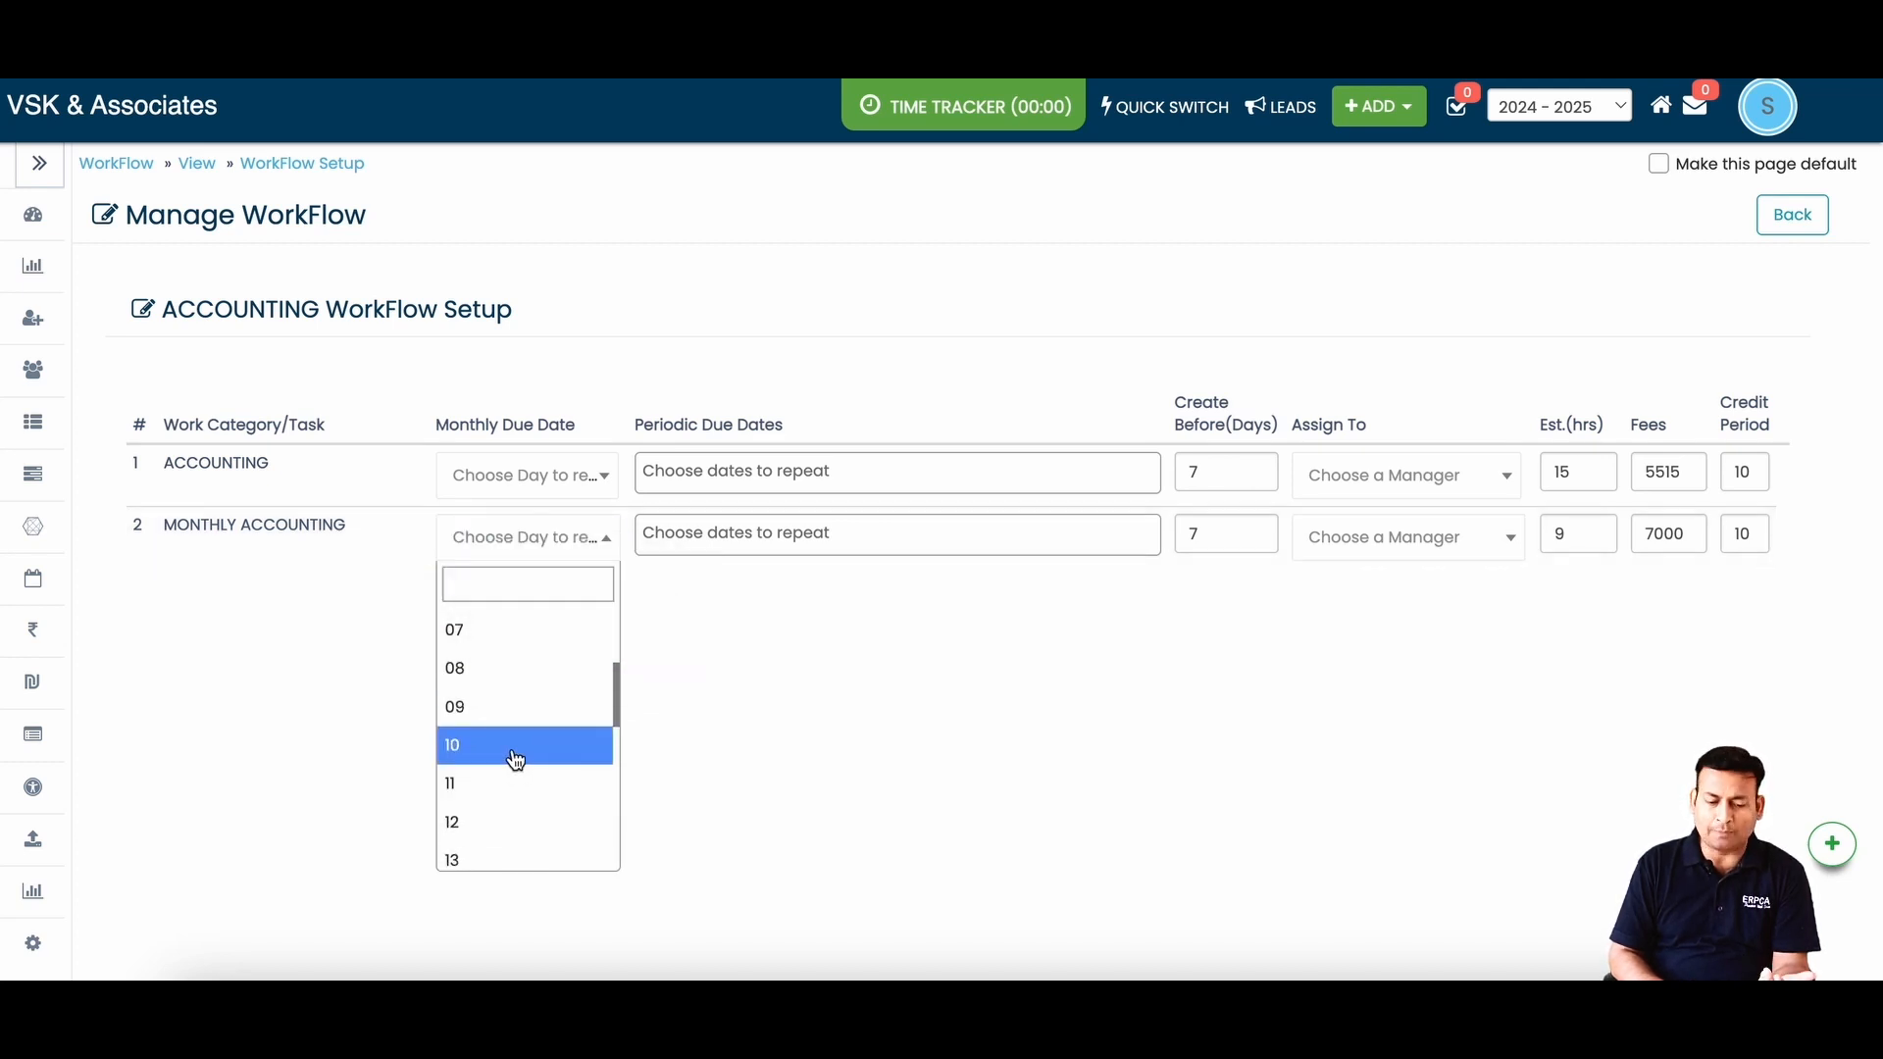
left_click(513, 756)
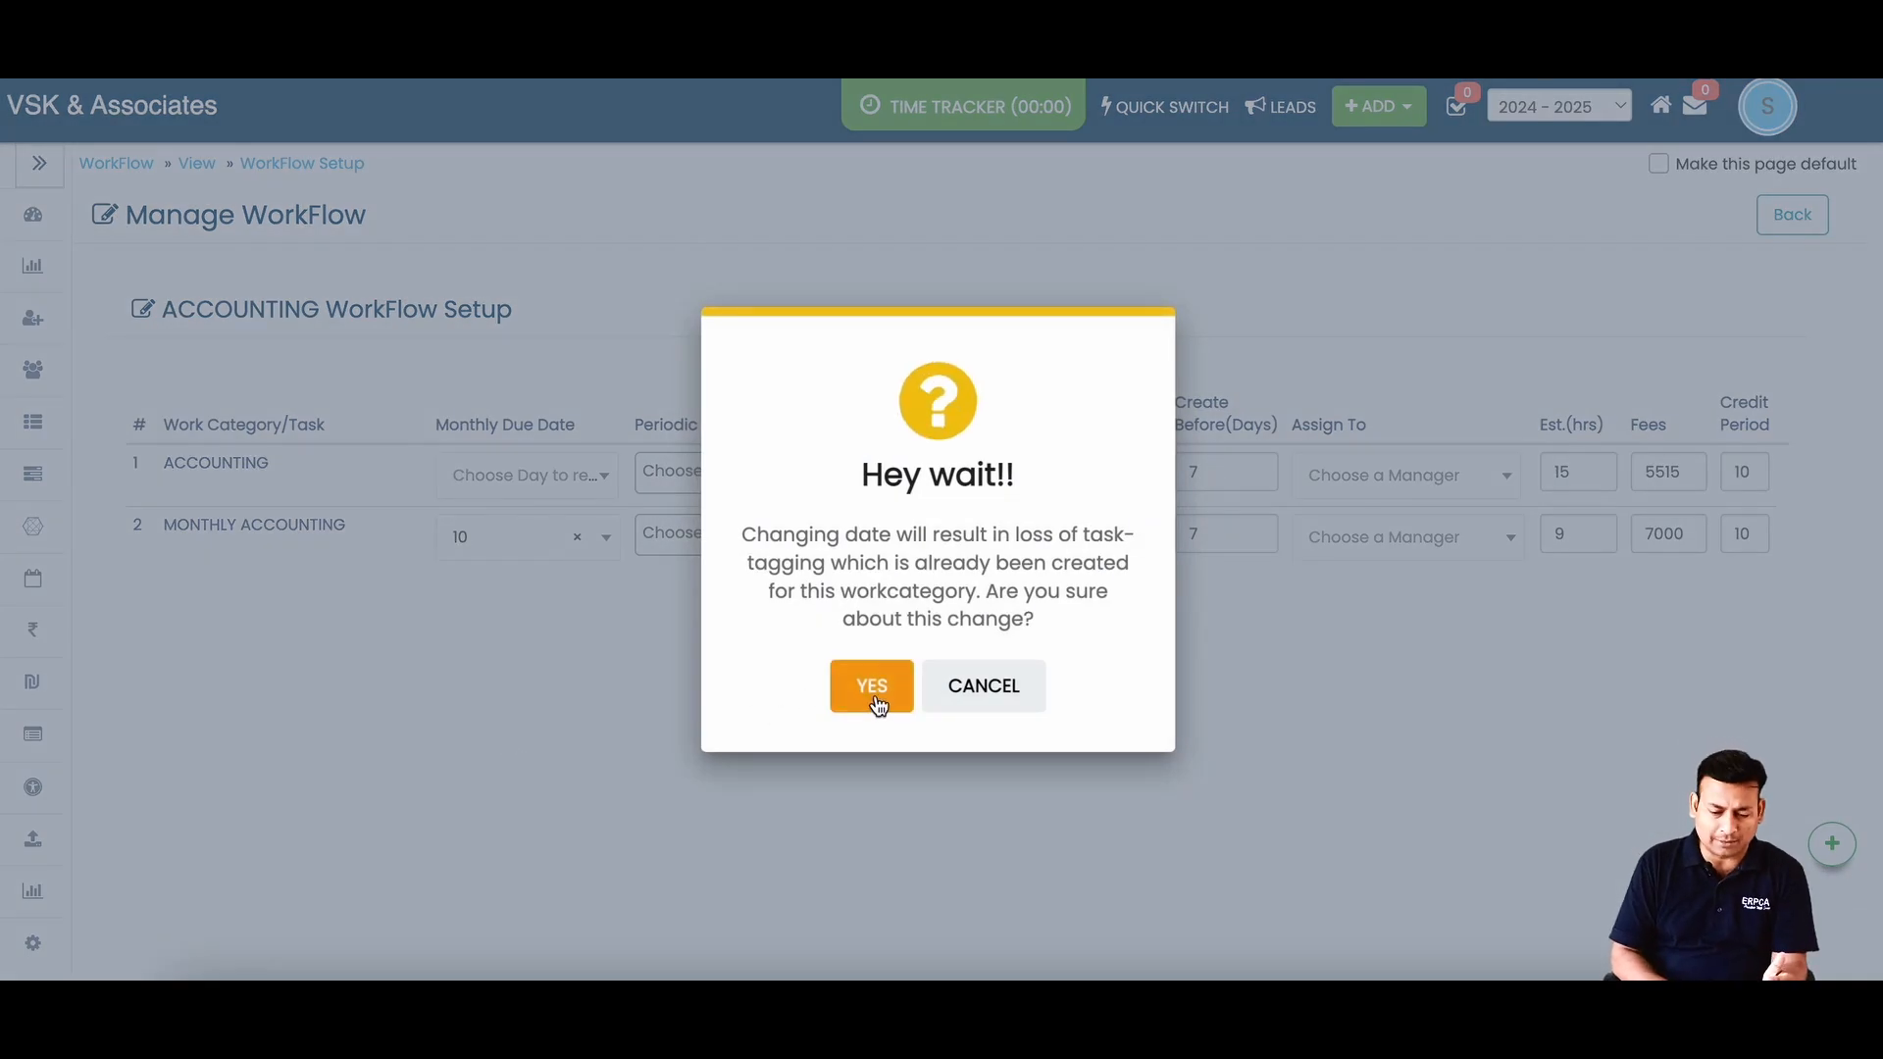
left_click(872, 688)
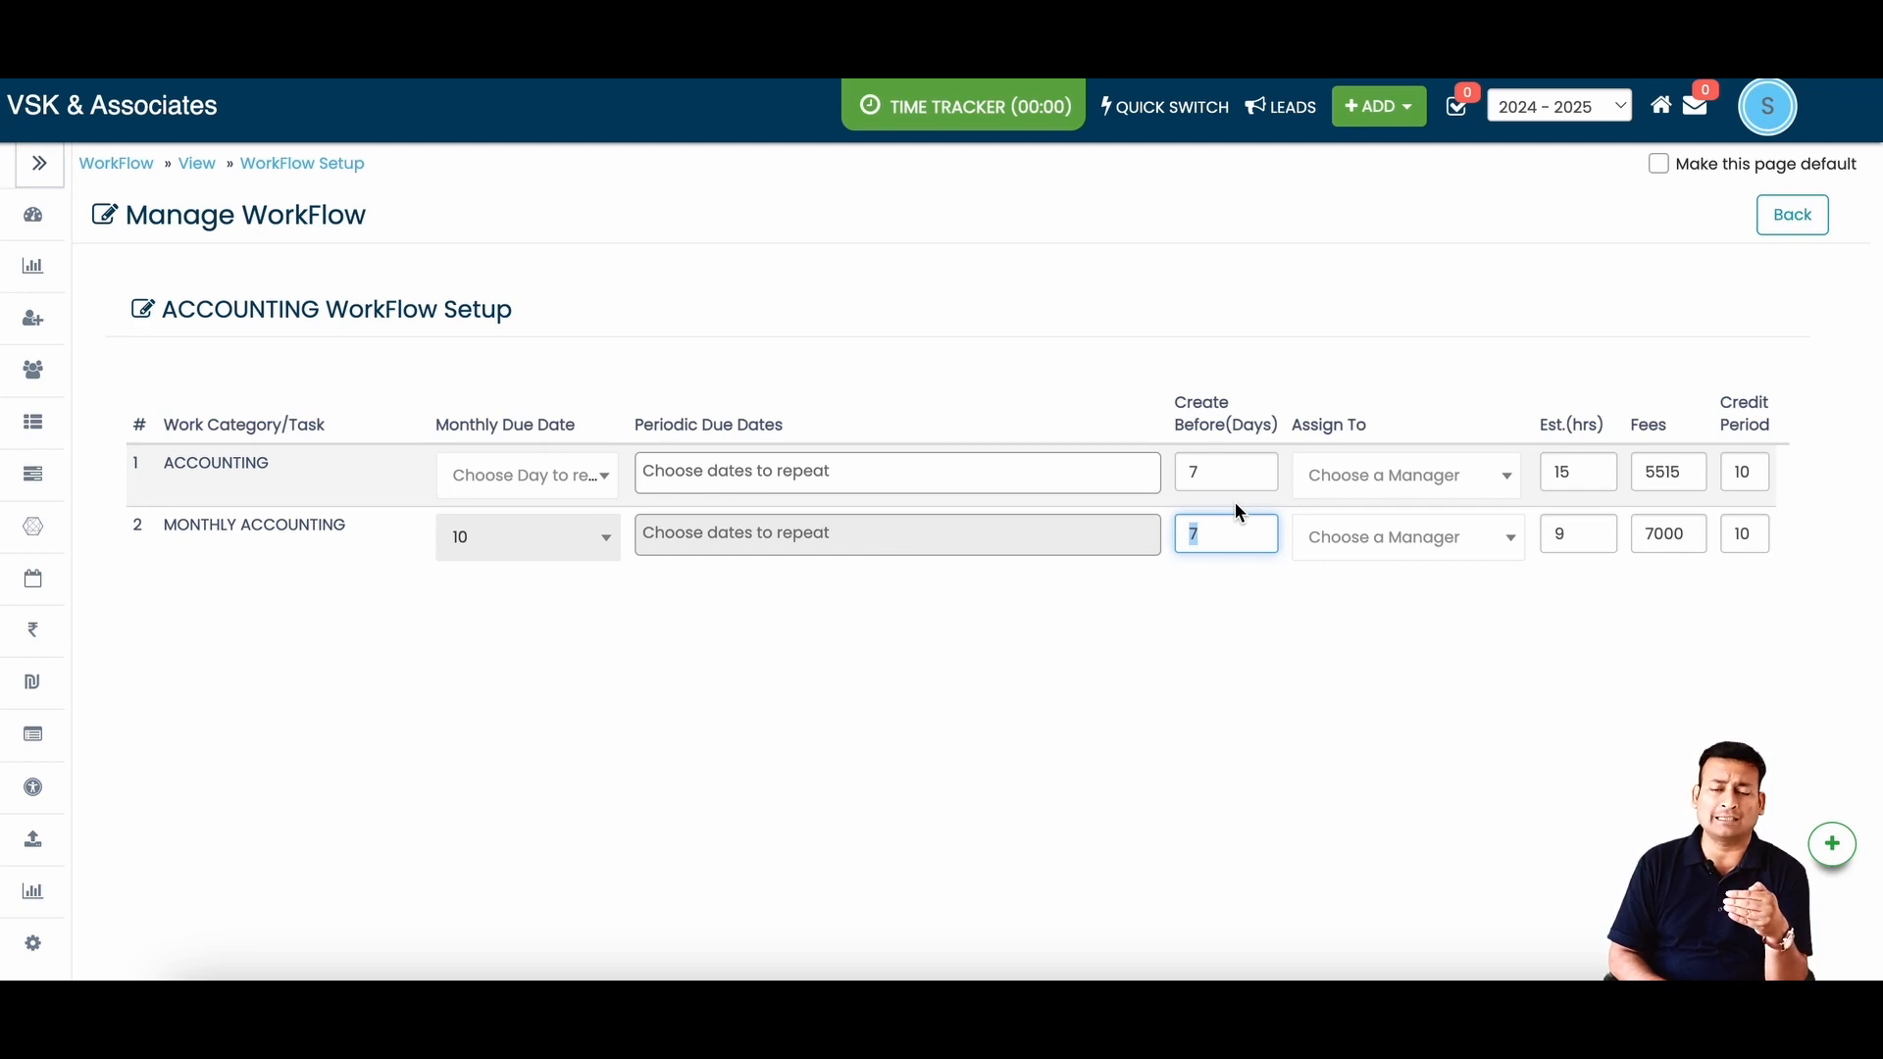
- Set Create Before to 10 days for Monthly Accounting and assign the task to a manager
type("10")
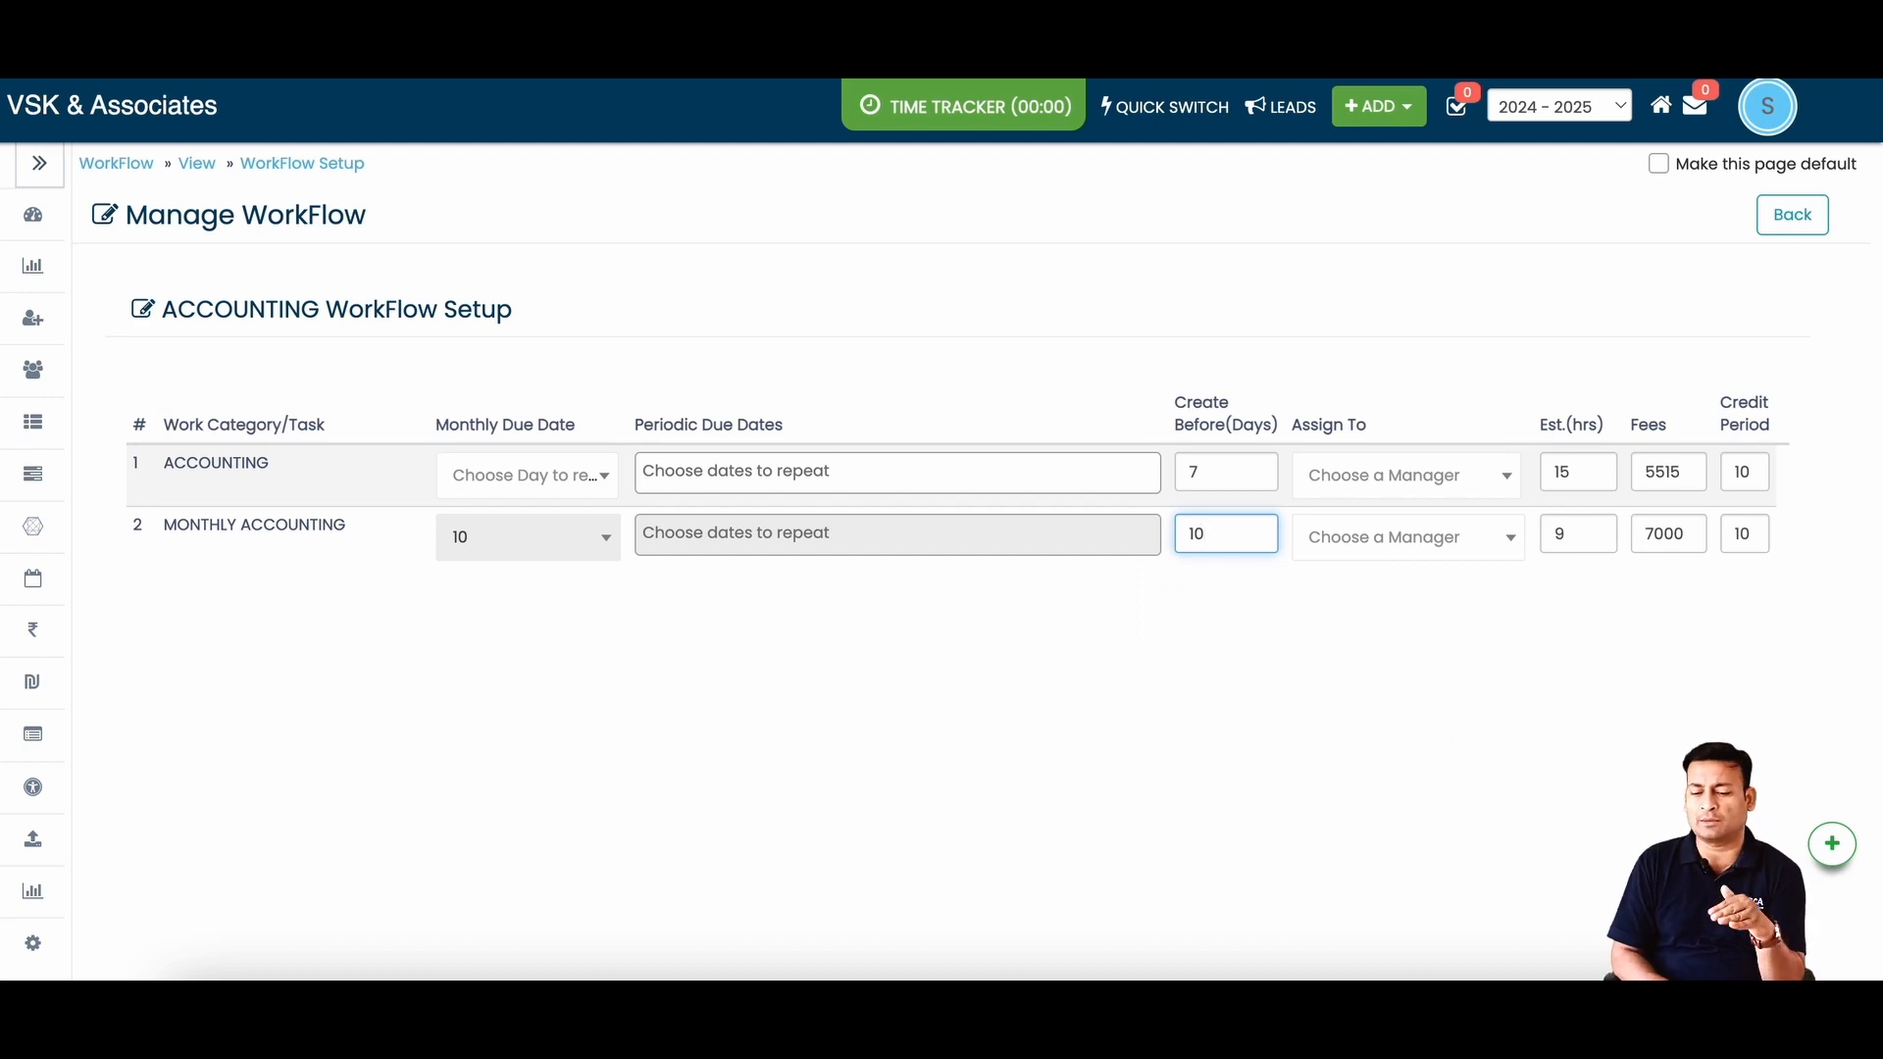
left_click(1294, 613)
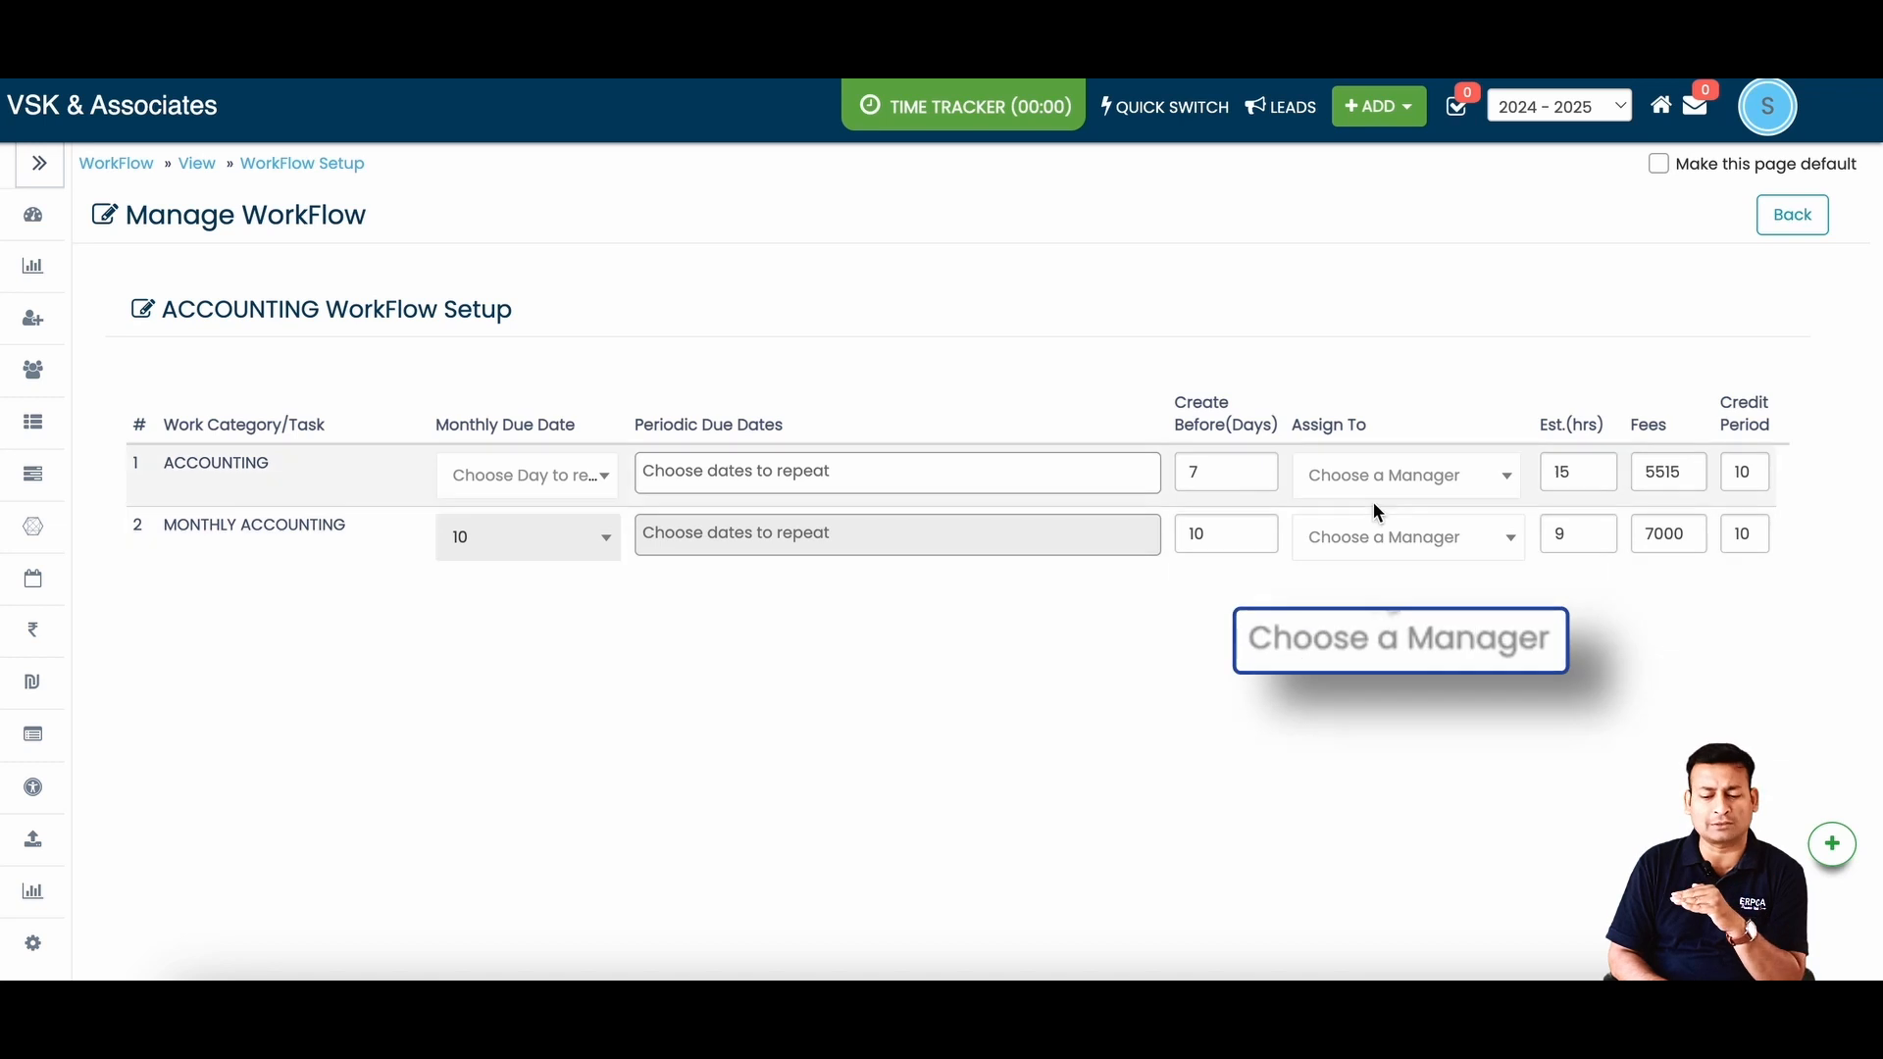
left_click(1381, 539)
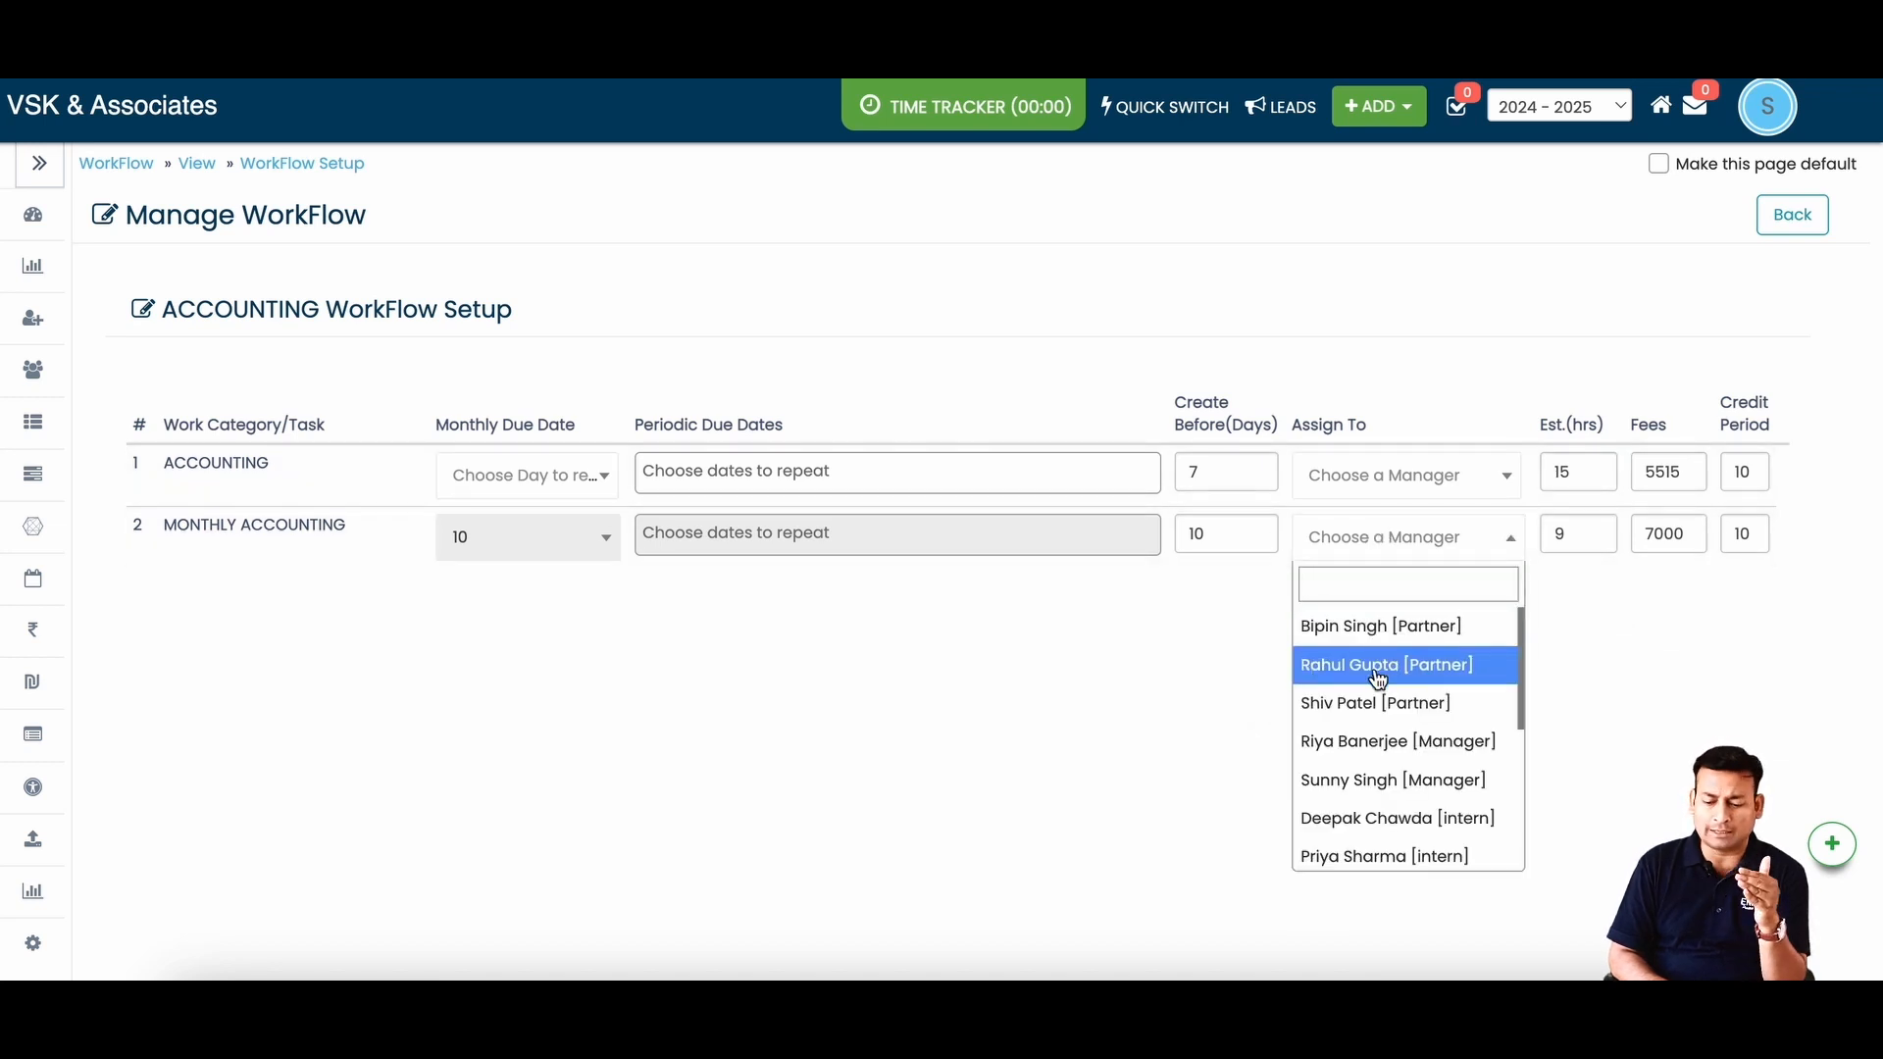
scroll(1363, 745, "down", 2)
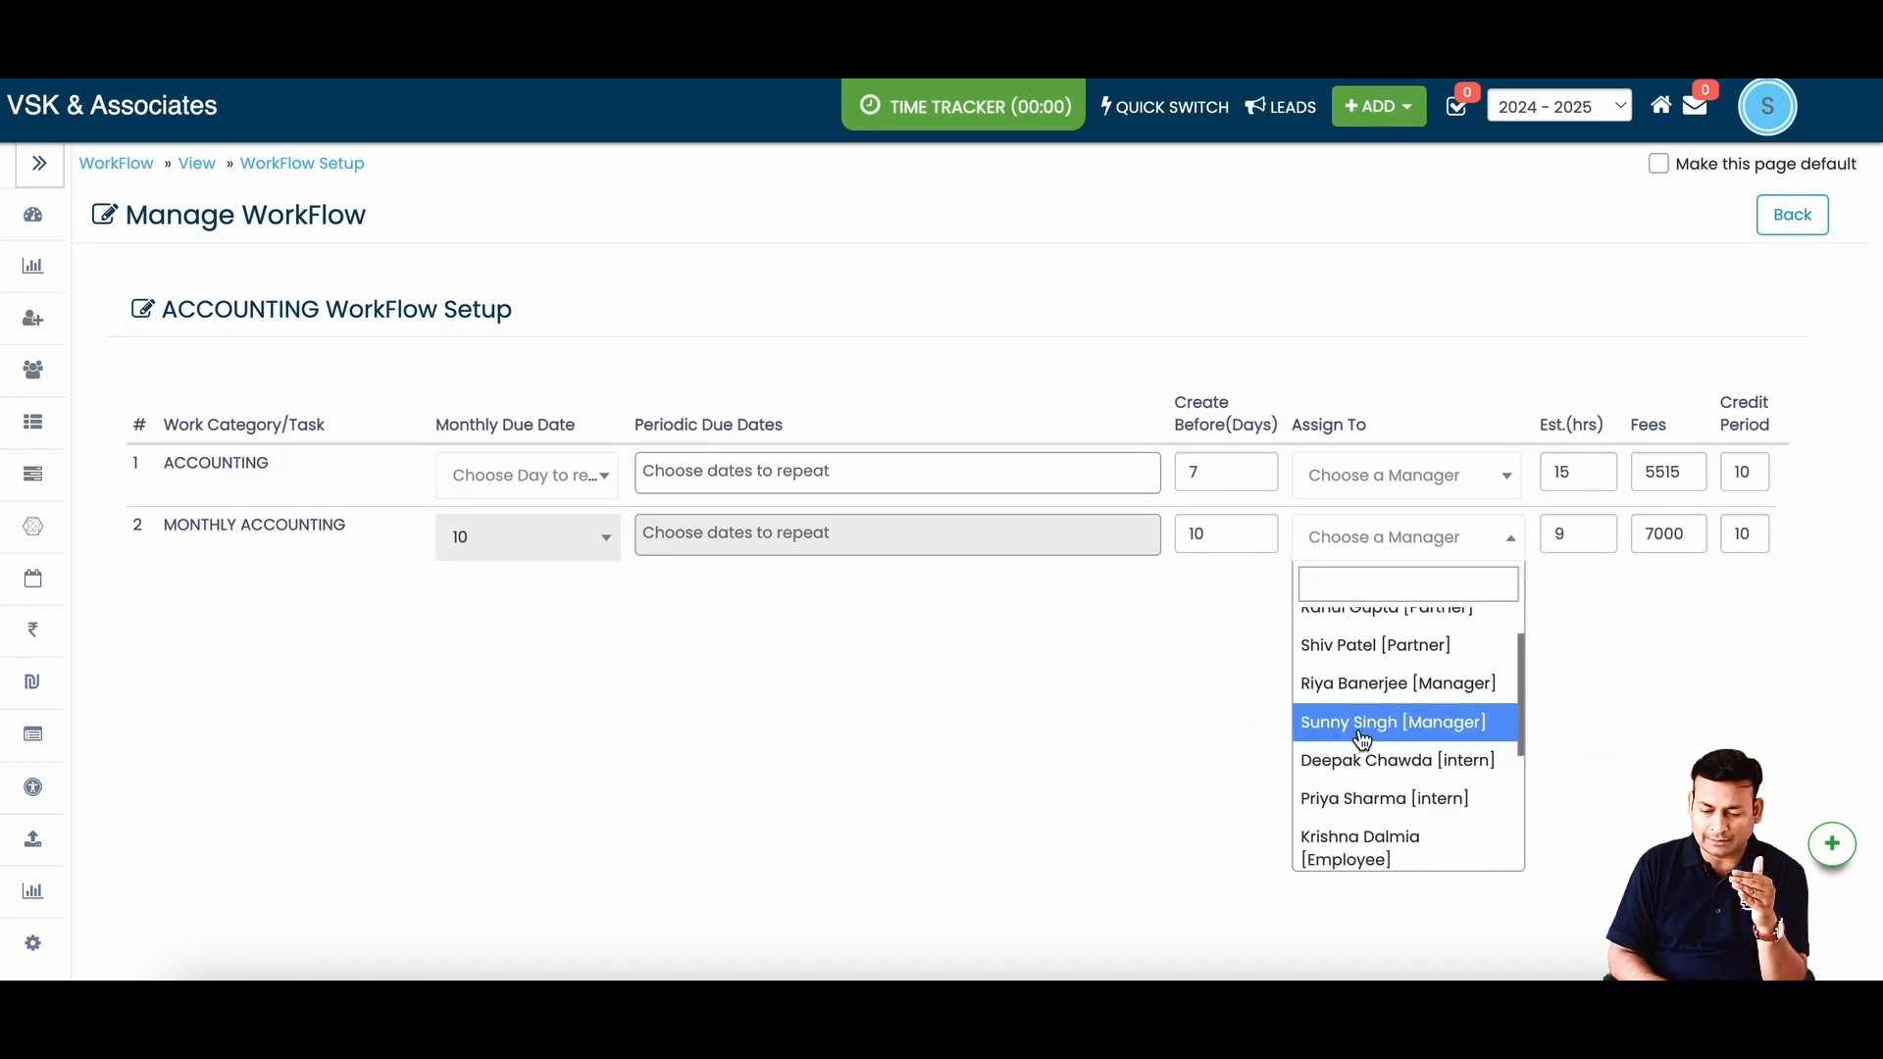
left_click(1361, 725)
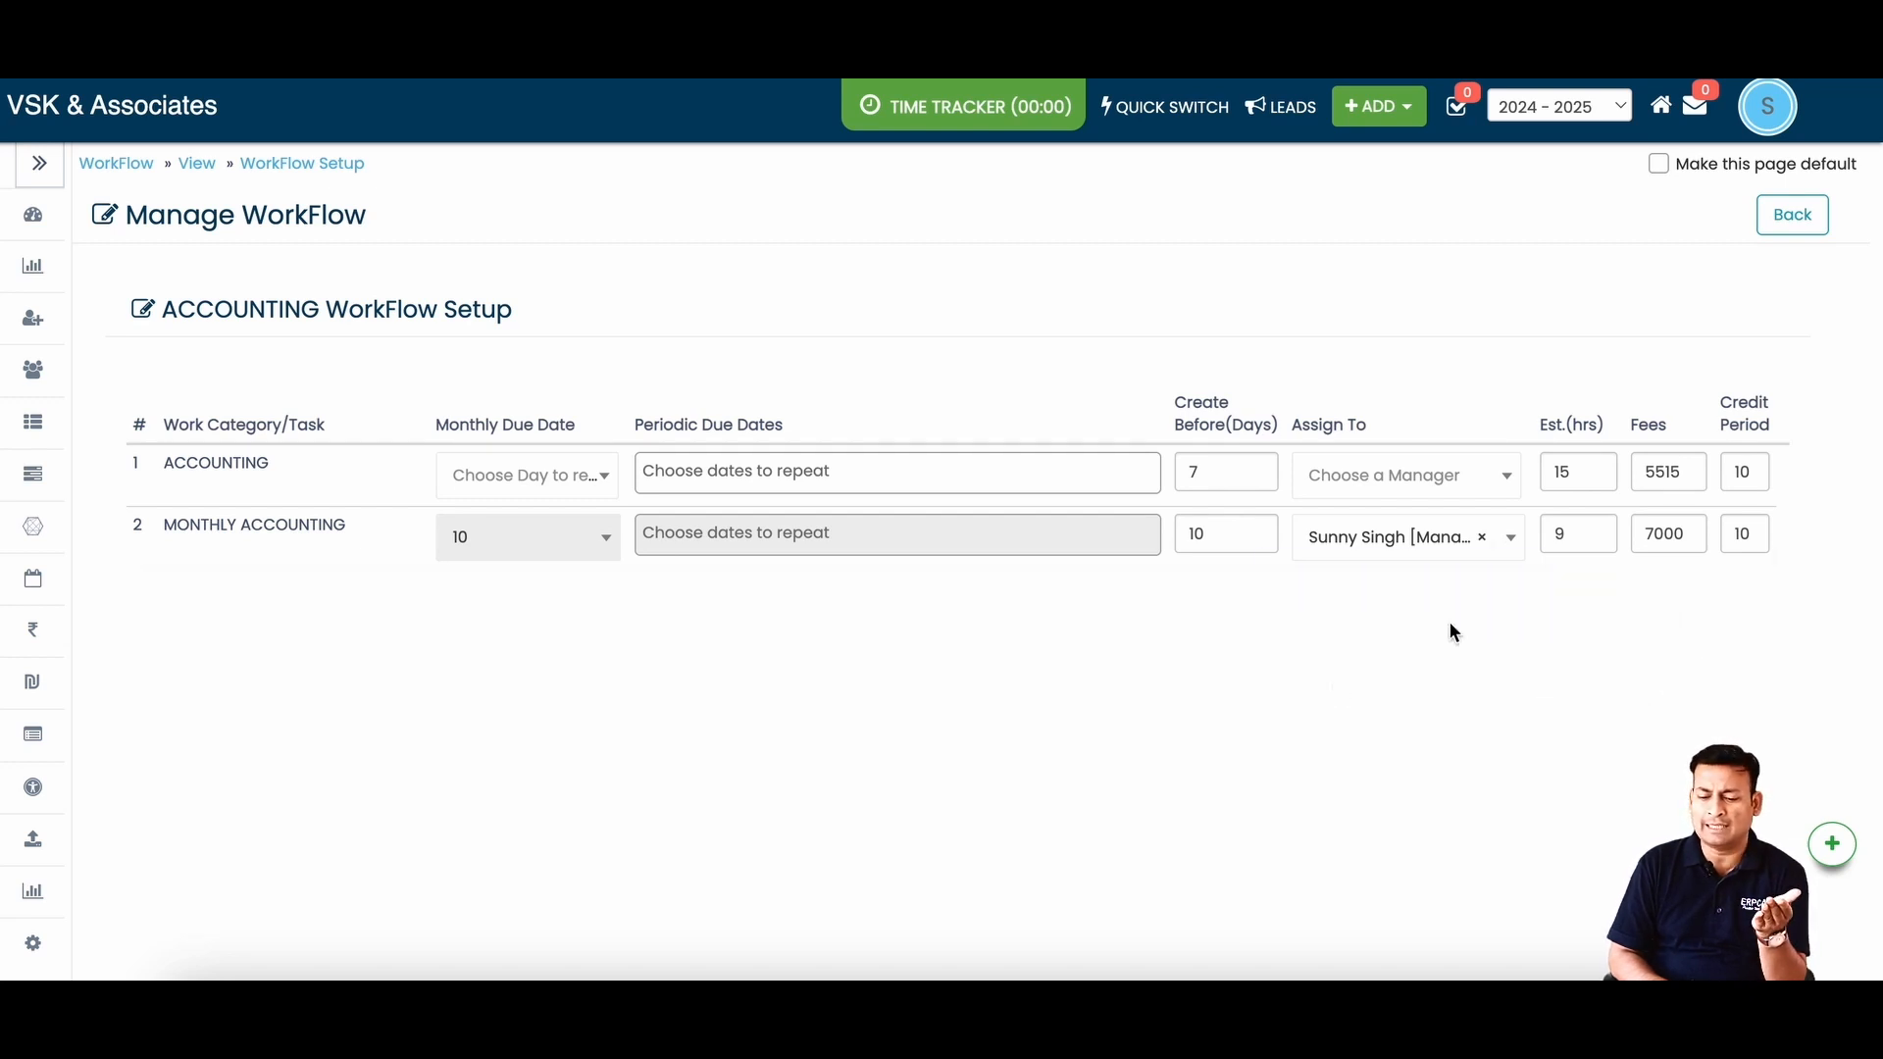
- Check the estimated hours and fees of Monthly Accounting, and return to the Workflow overview
left_click_drag(1583, 535, 1544, 537)
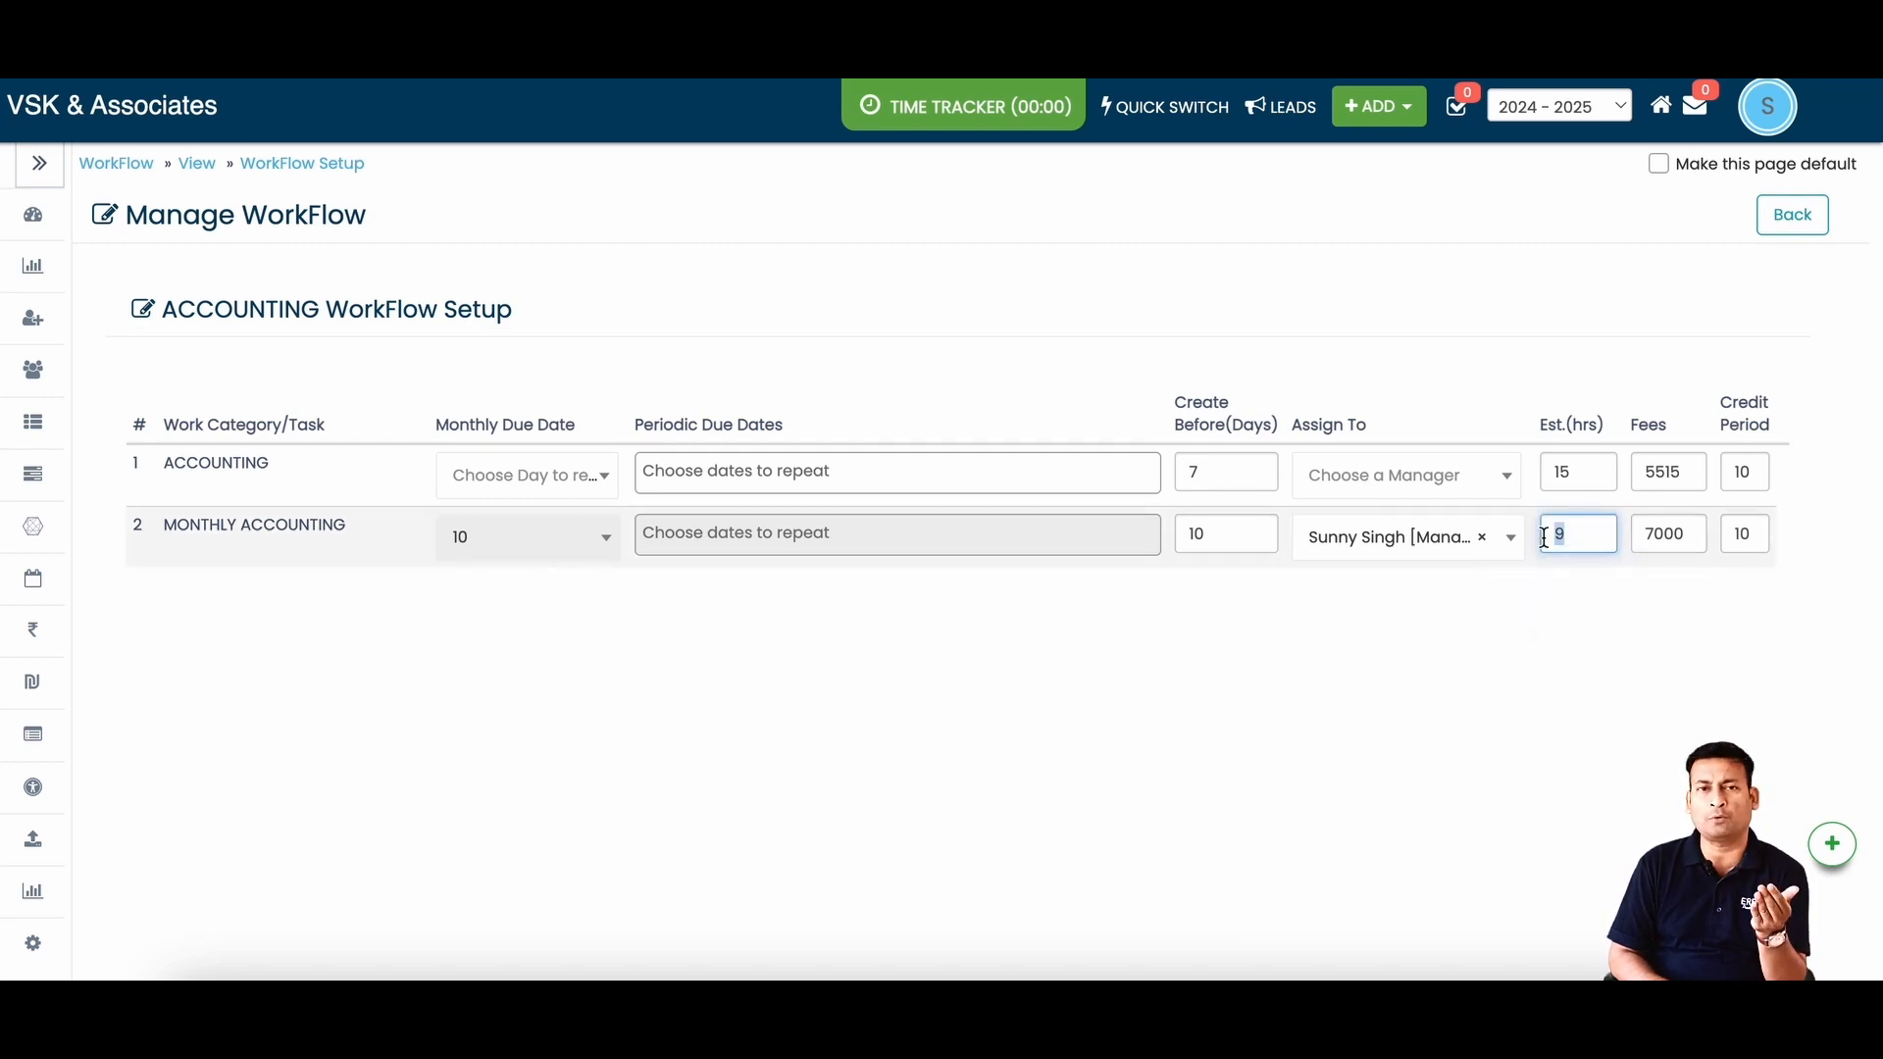
left_click(1673, 535)
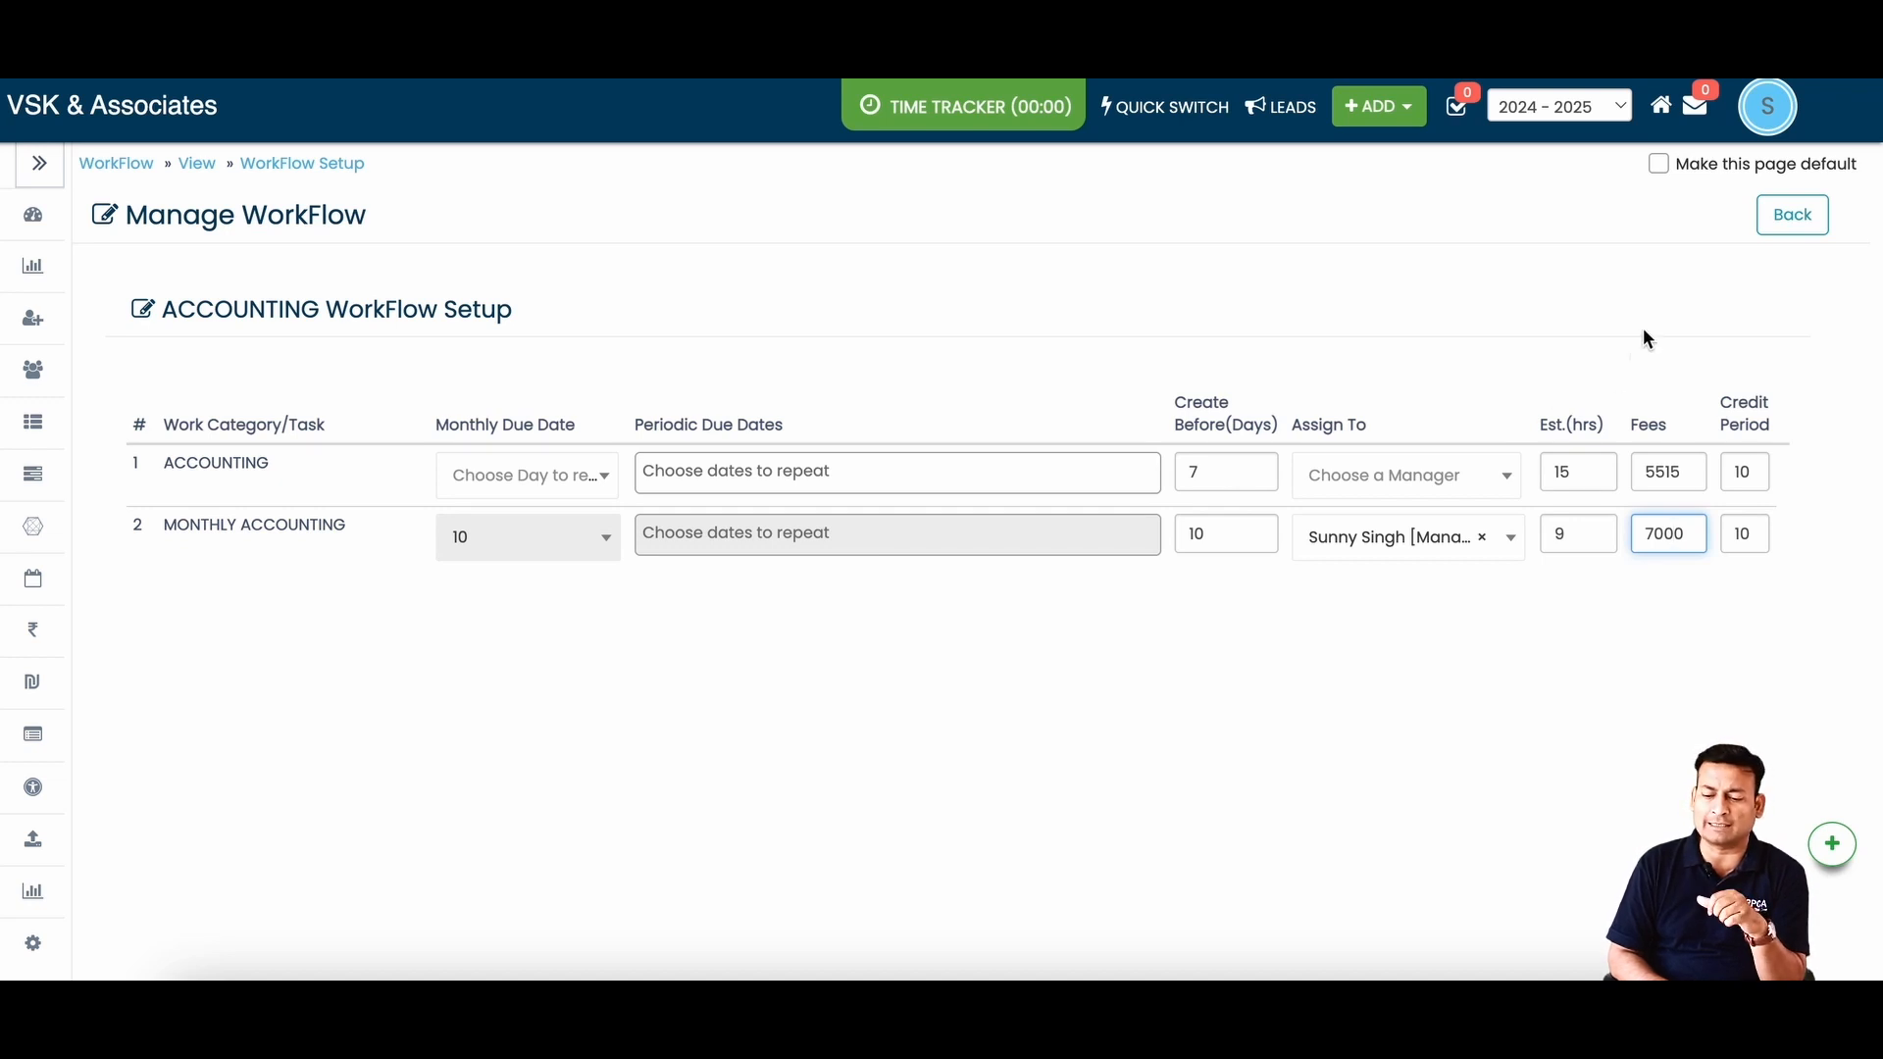
left_click(1790, 227)
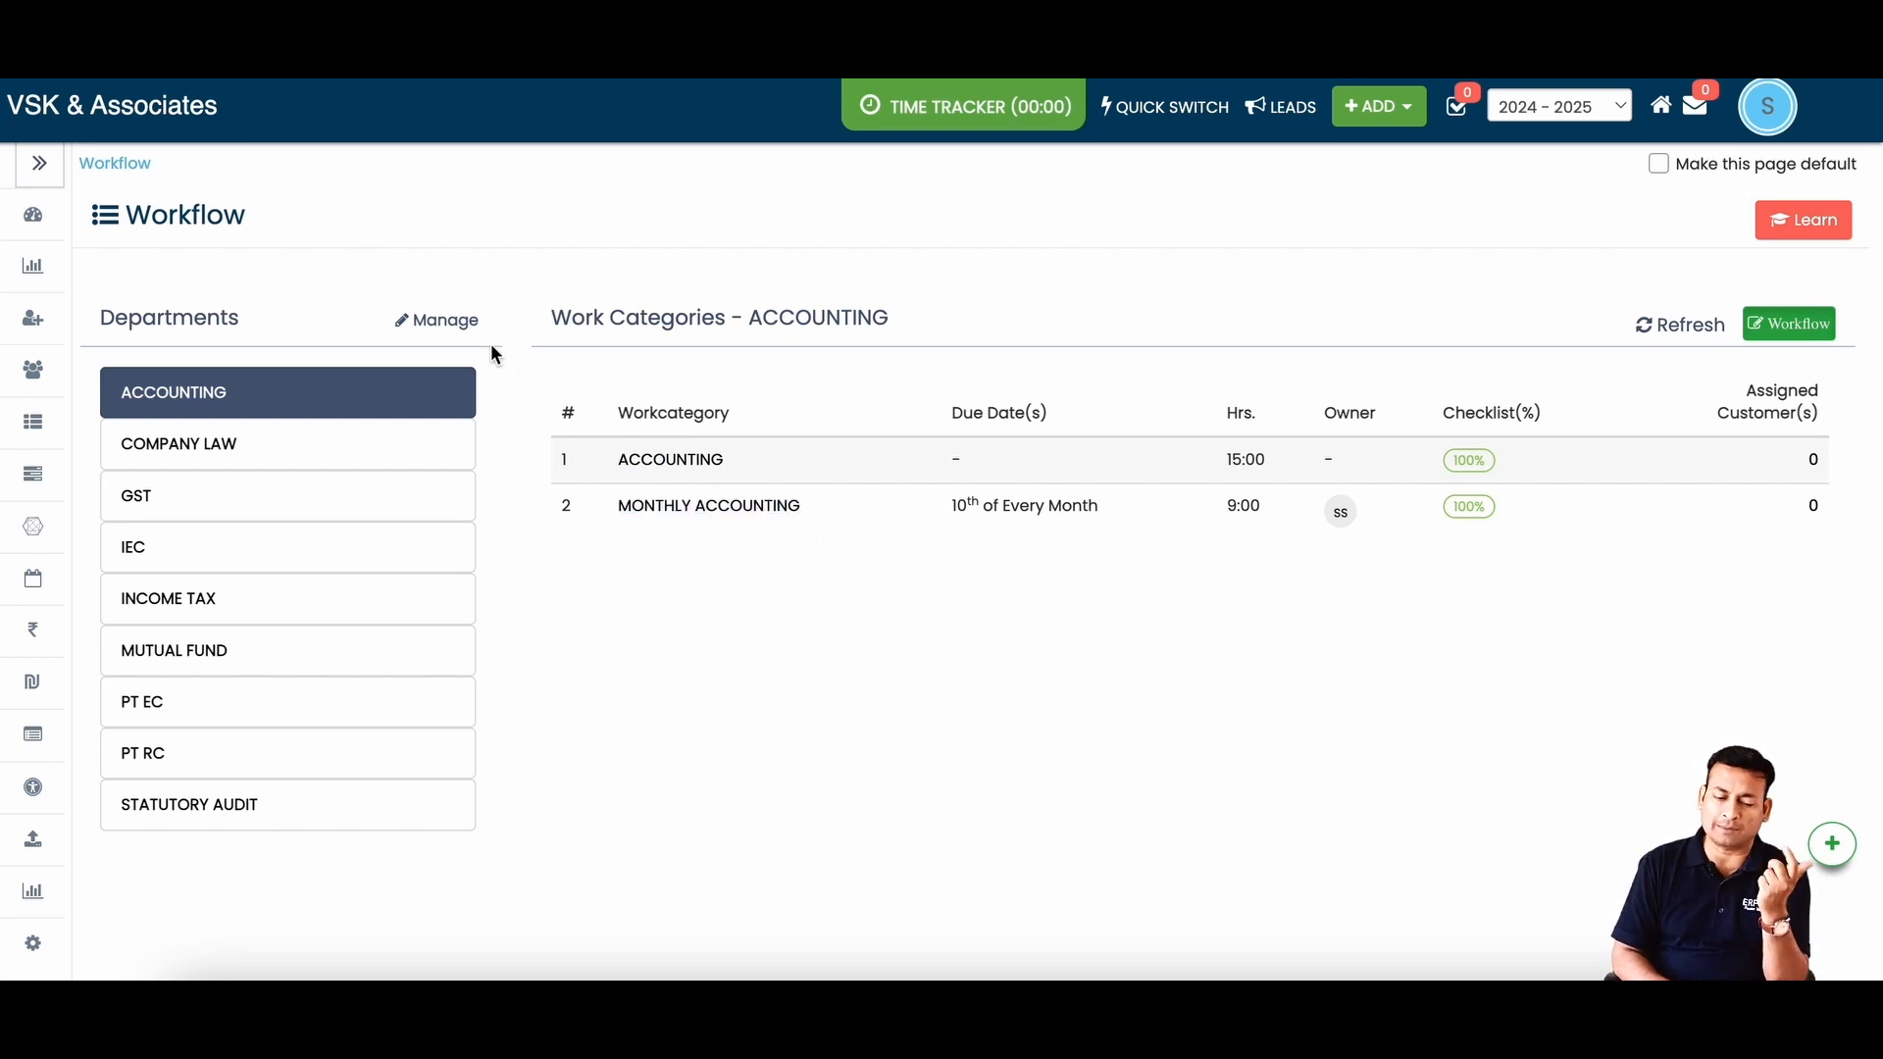
- Create a new active department named Payroll Management with a department manager selected
left_click(453, 322)
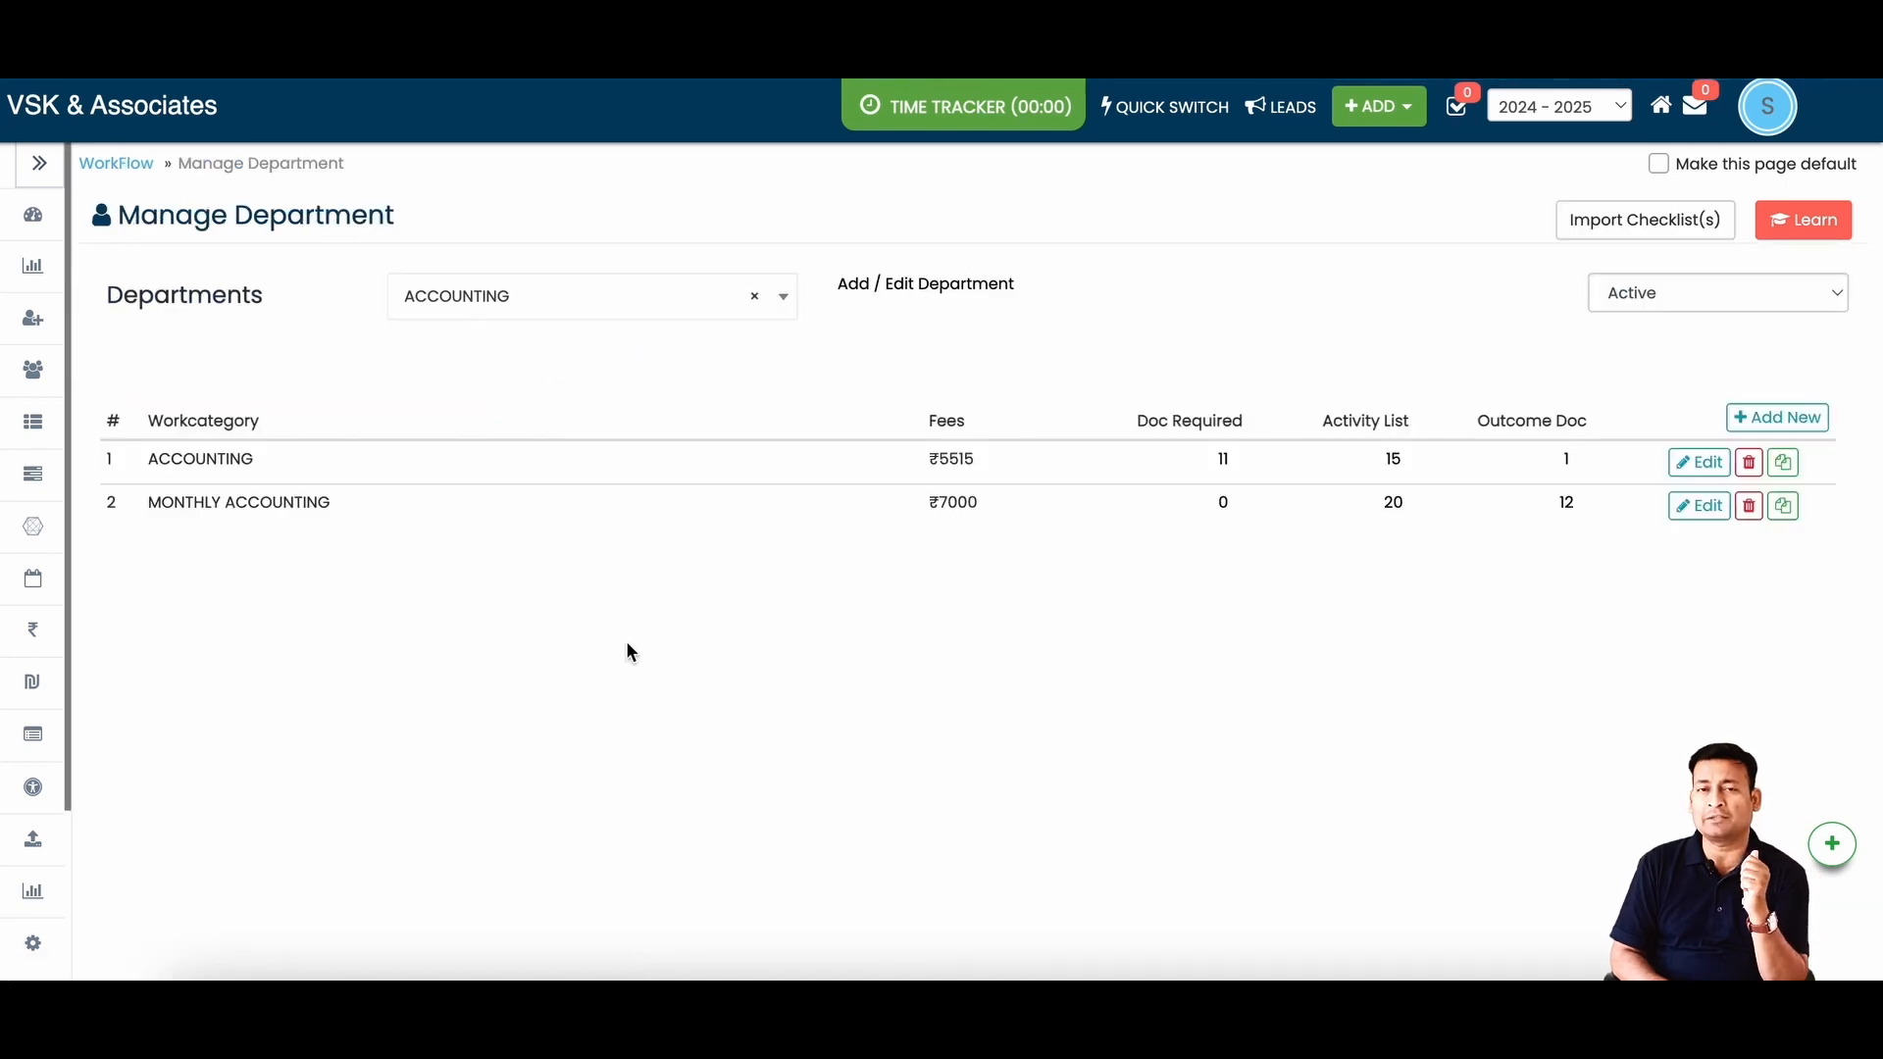
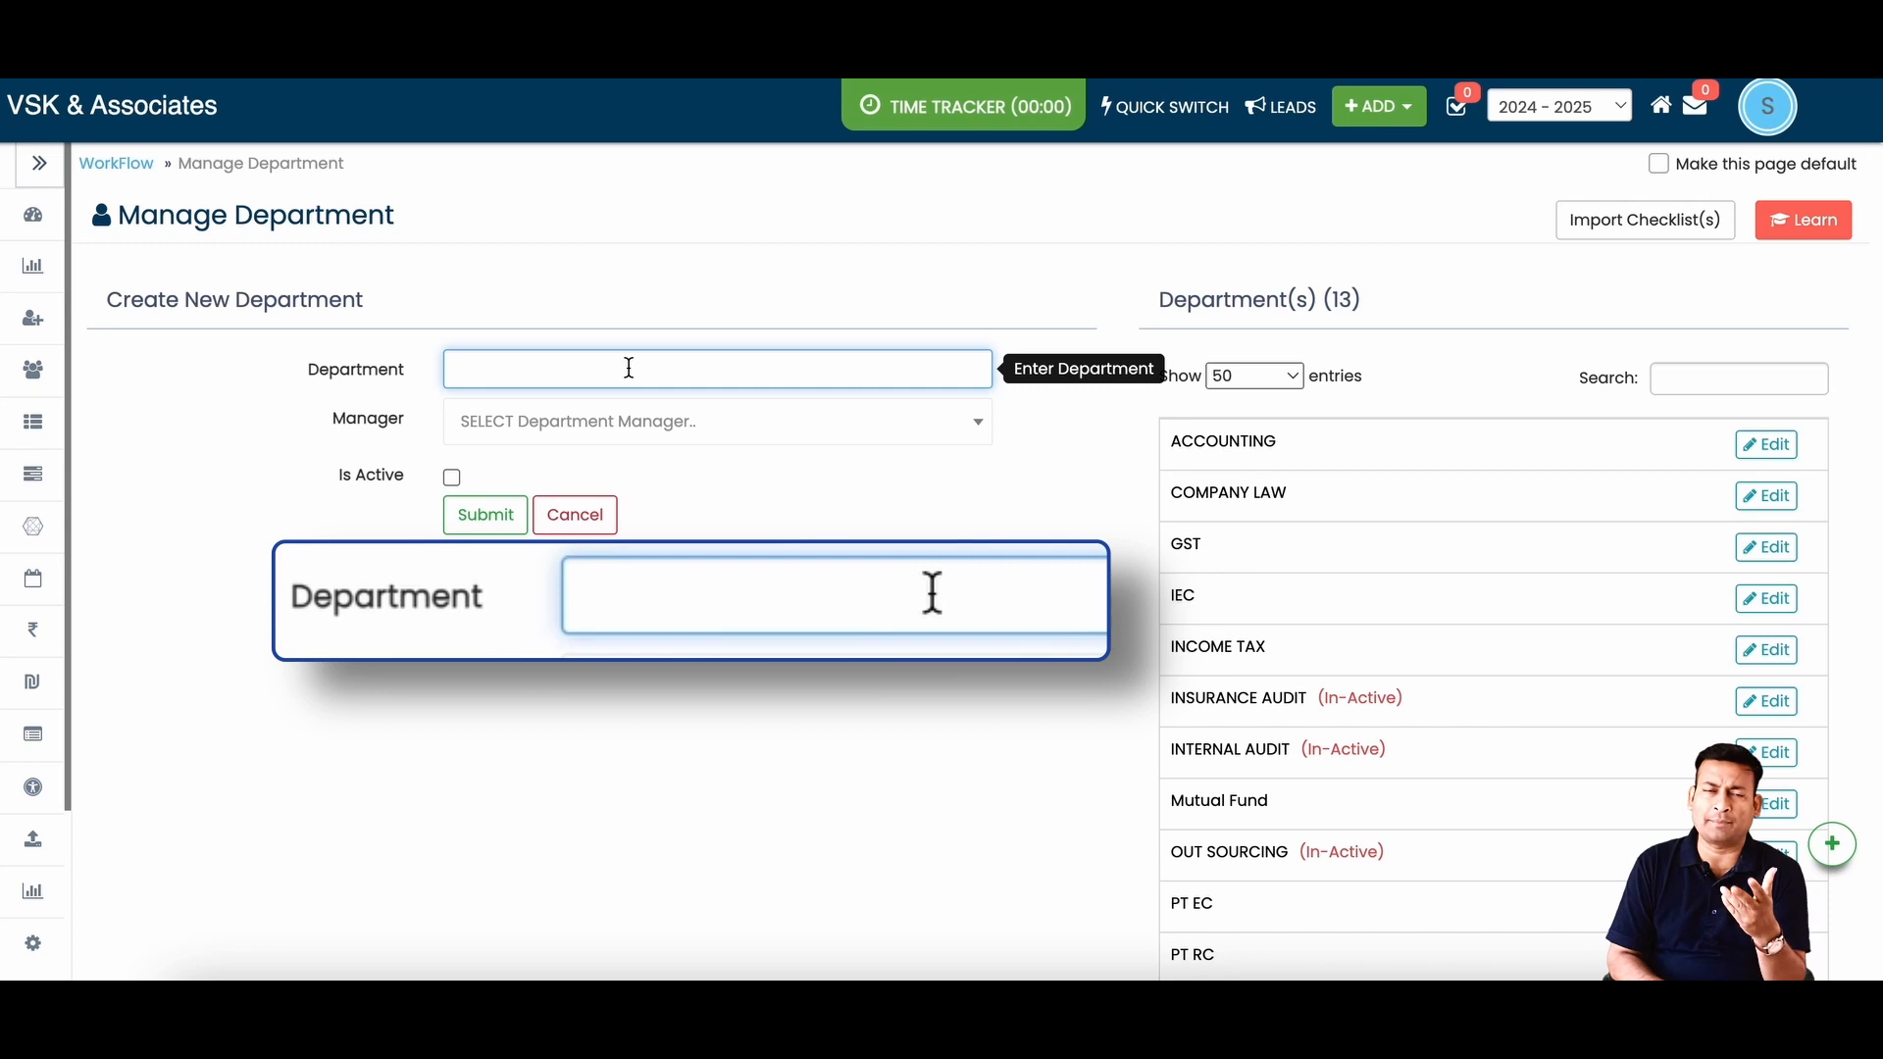
type("Pa")
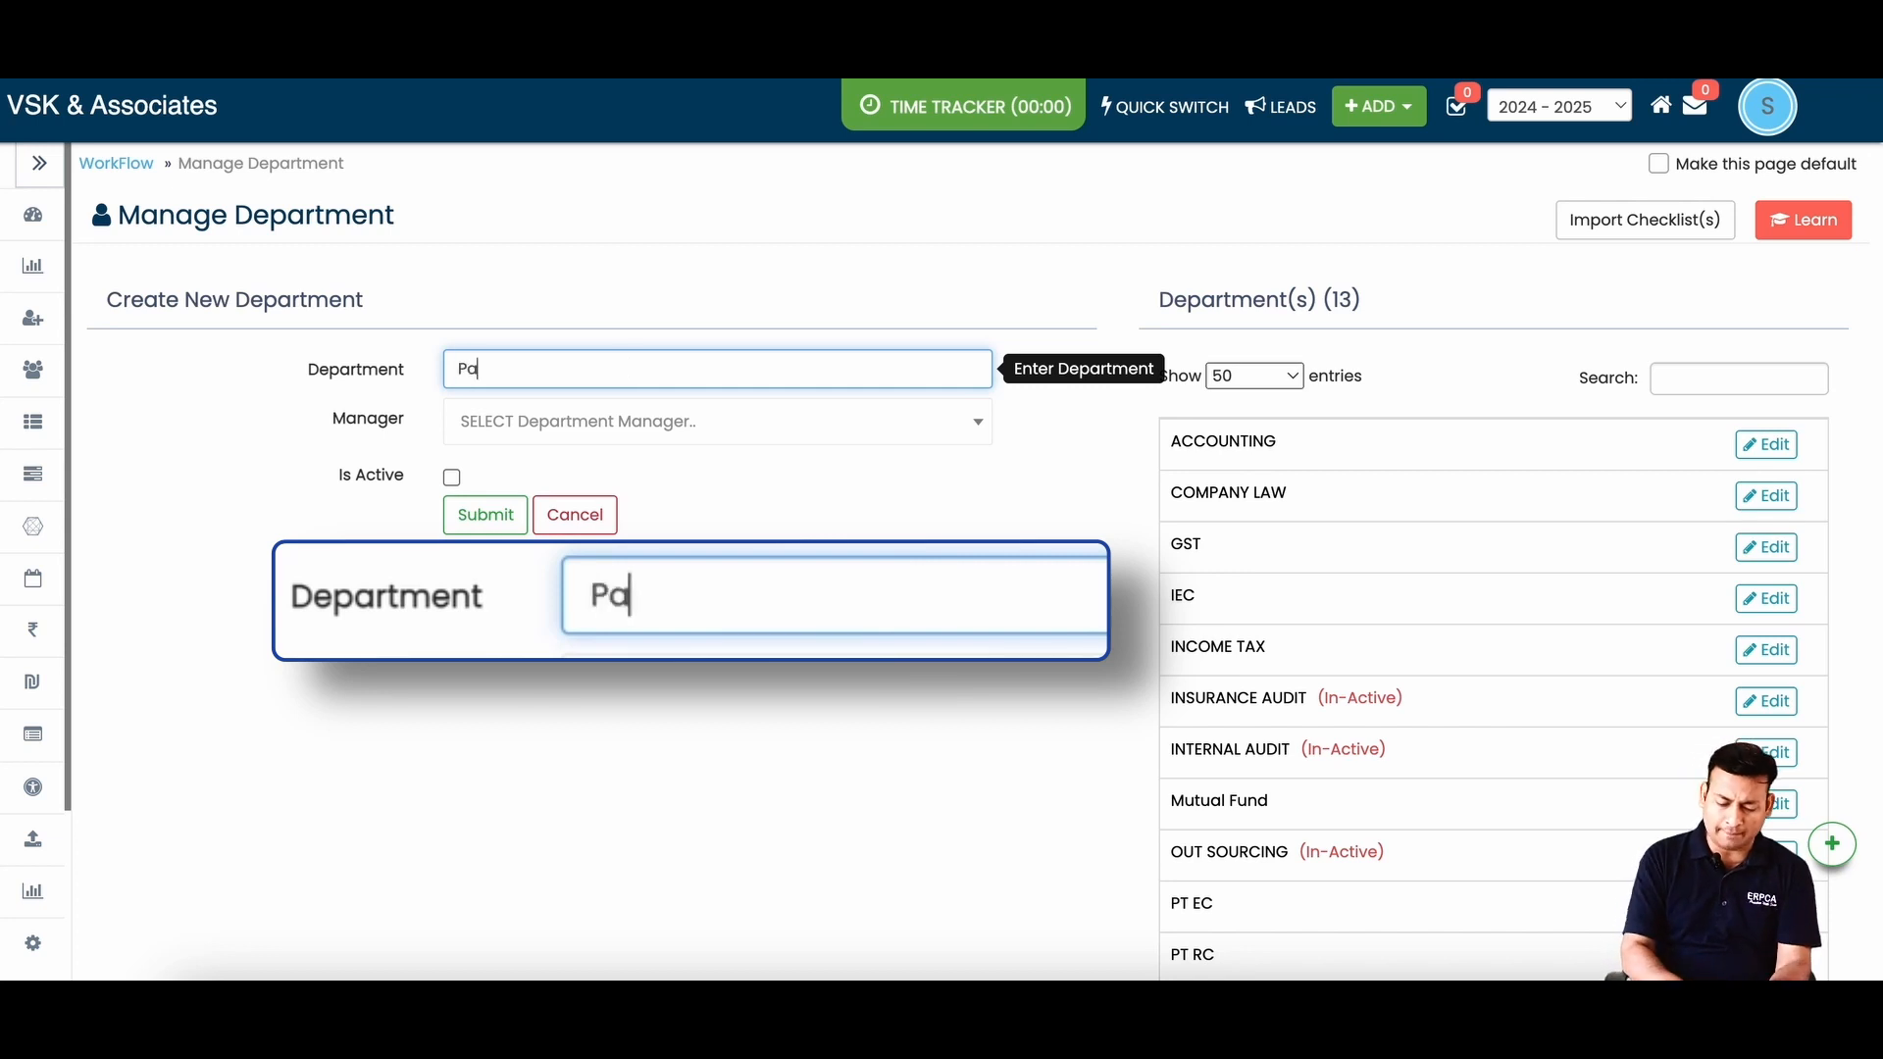
type("yroll Management")
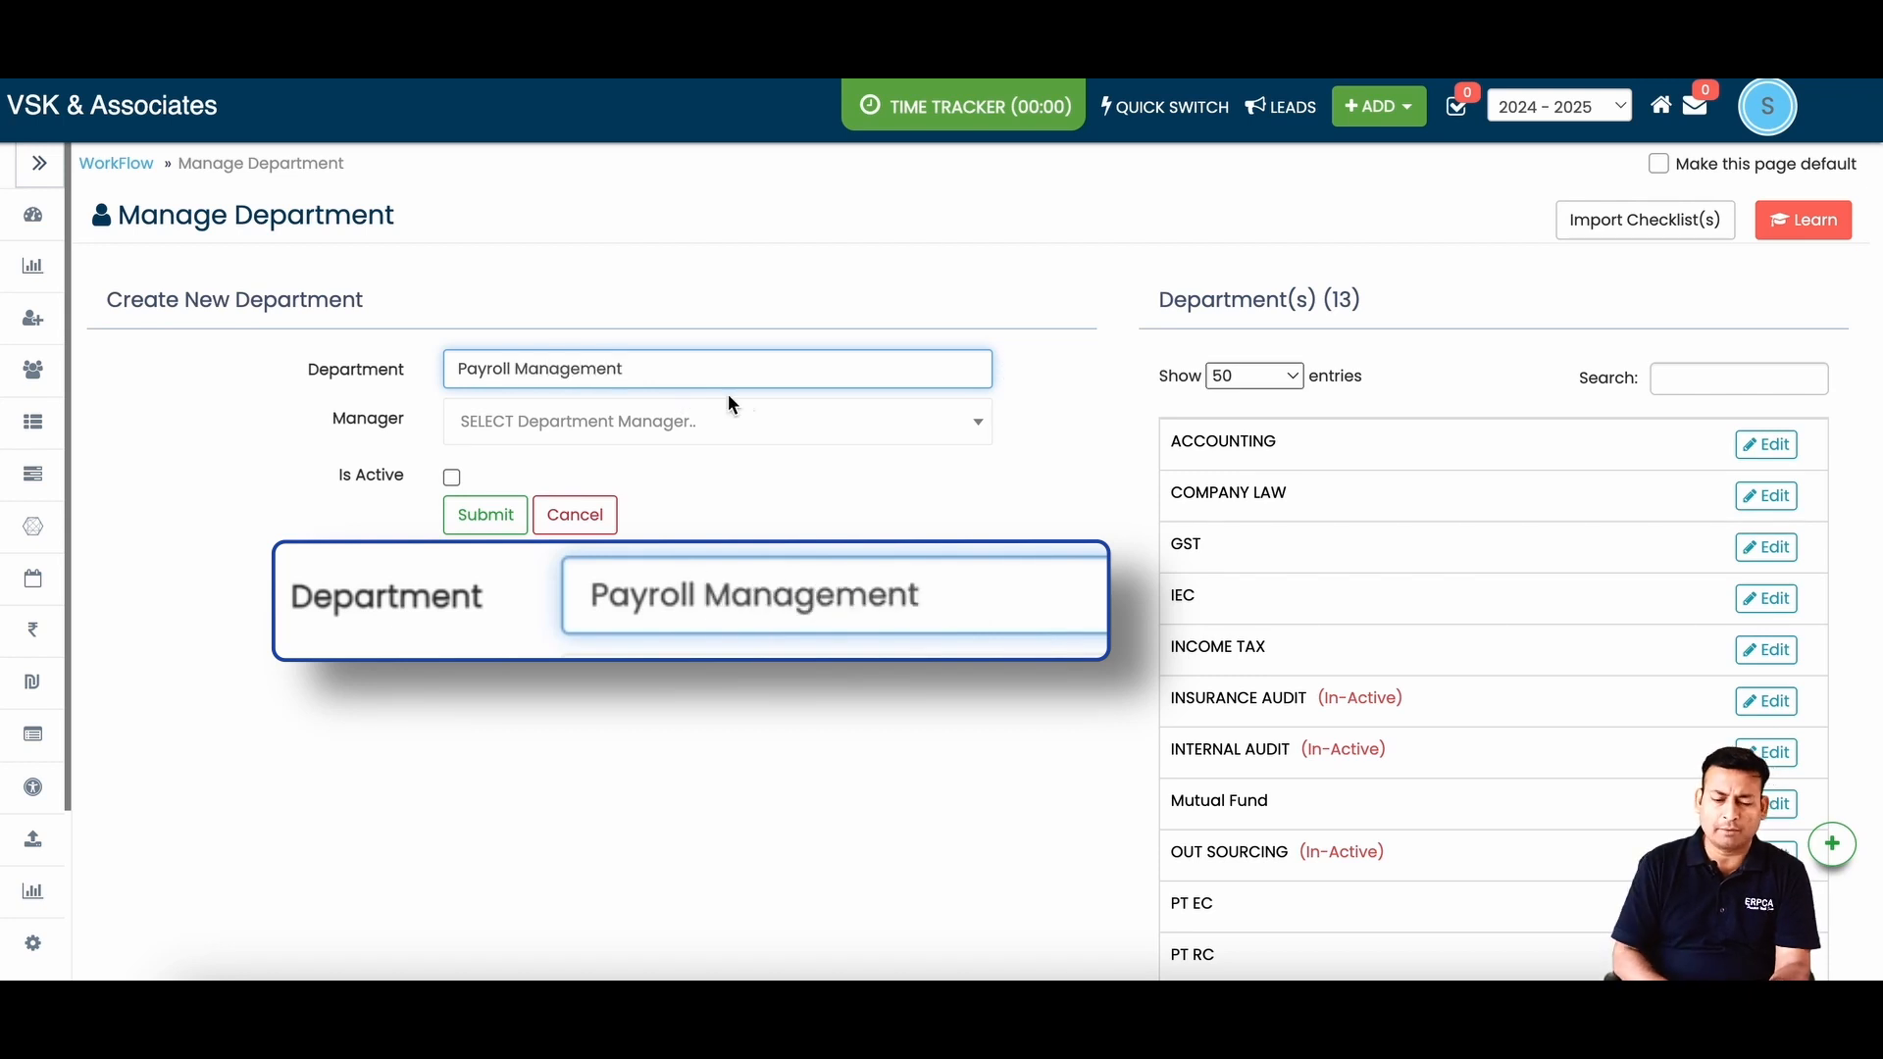
left_click(586, 433)
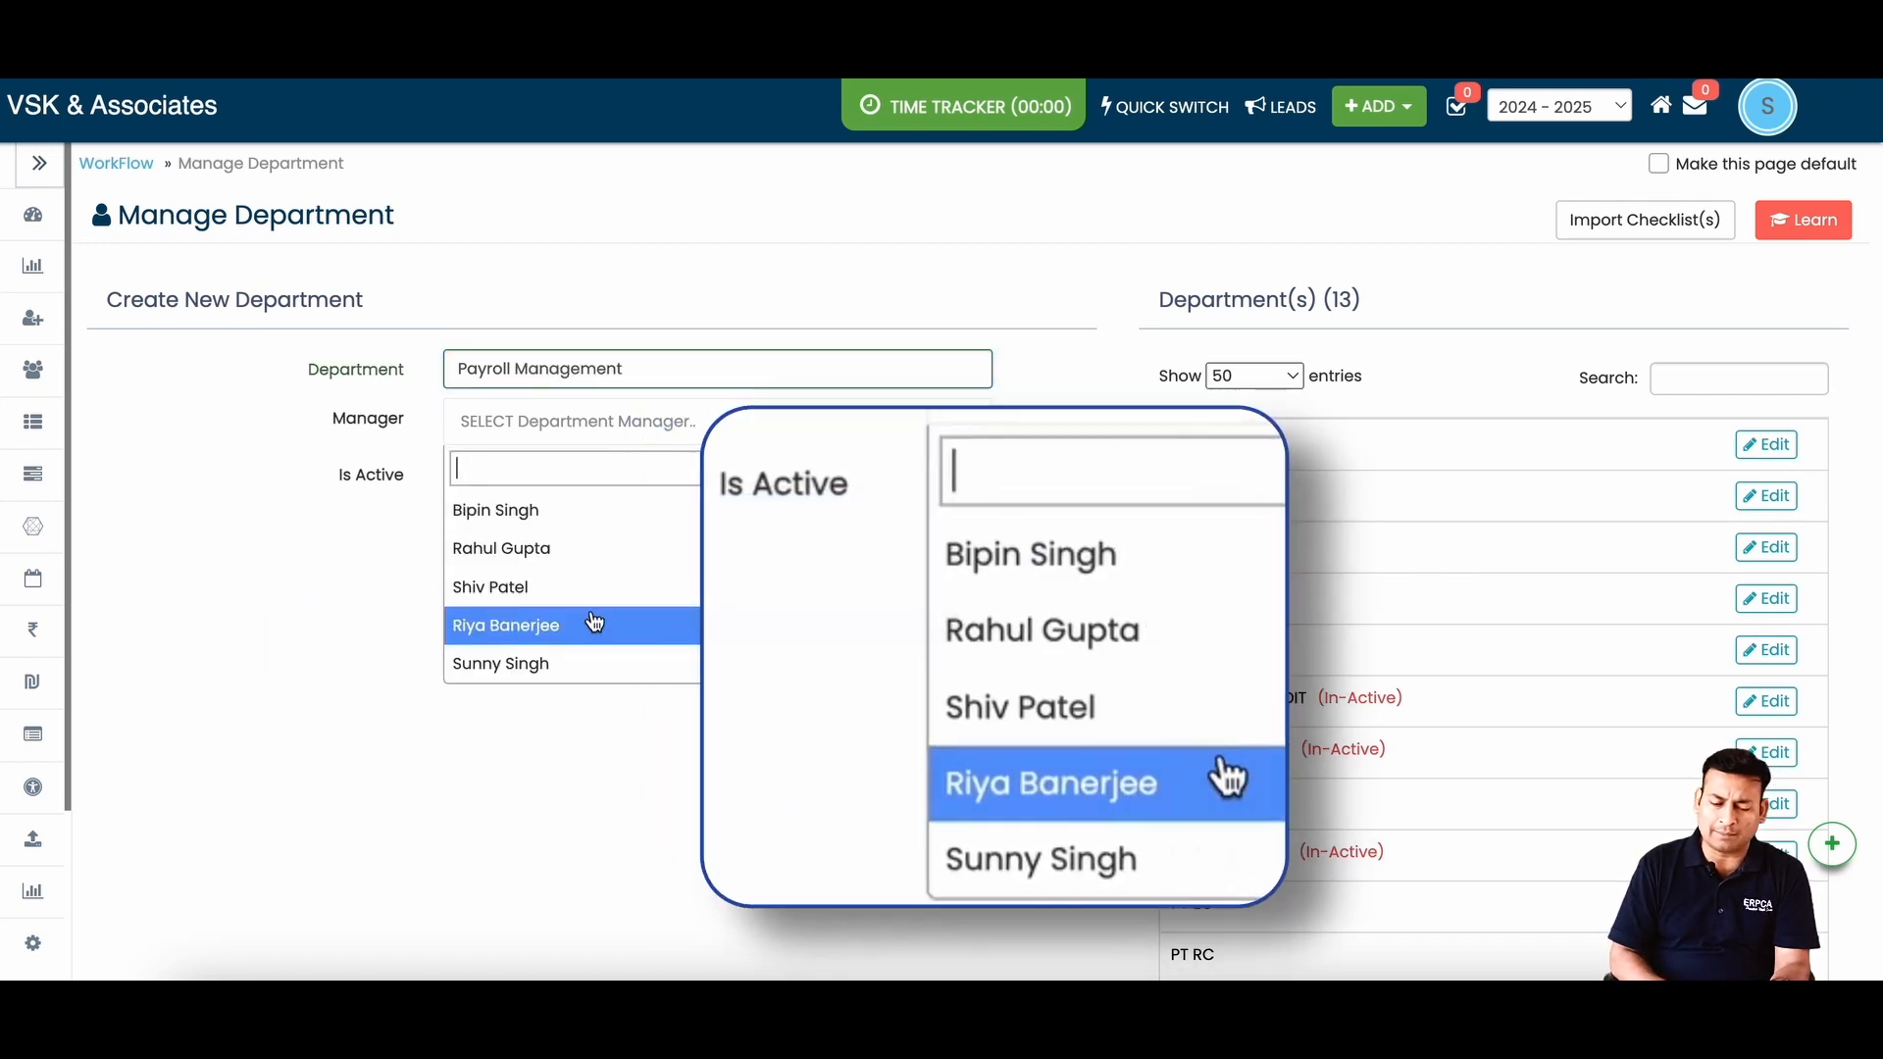
left_click(279, 557)
left_click(451, 477)
left_click(494, 528)
- Check the department list for Payroll Management and return to the Workflow overview
scroll(1114, 673, "down", 1)
scroll(1114, 673, "down", 3)
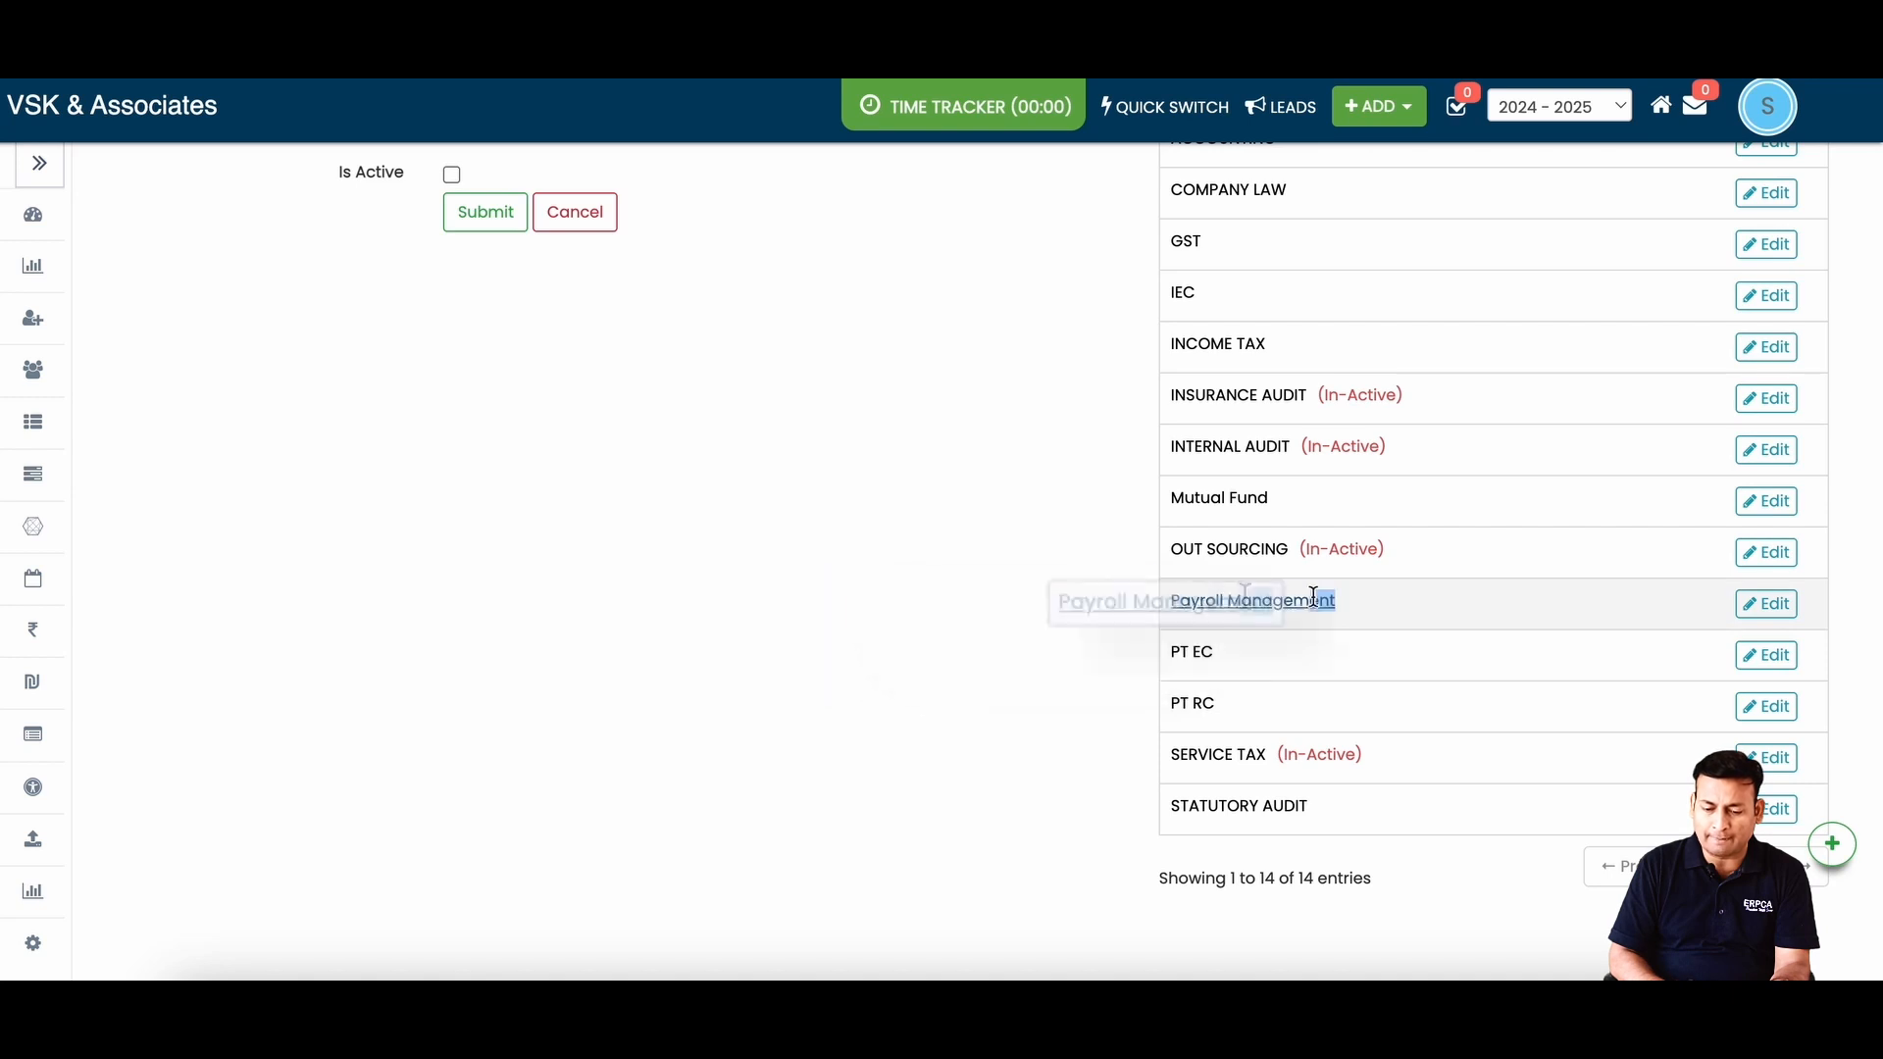
scroll(1010, 569, "up", 4)
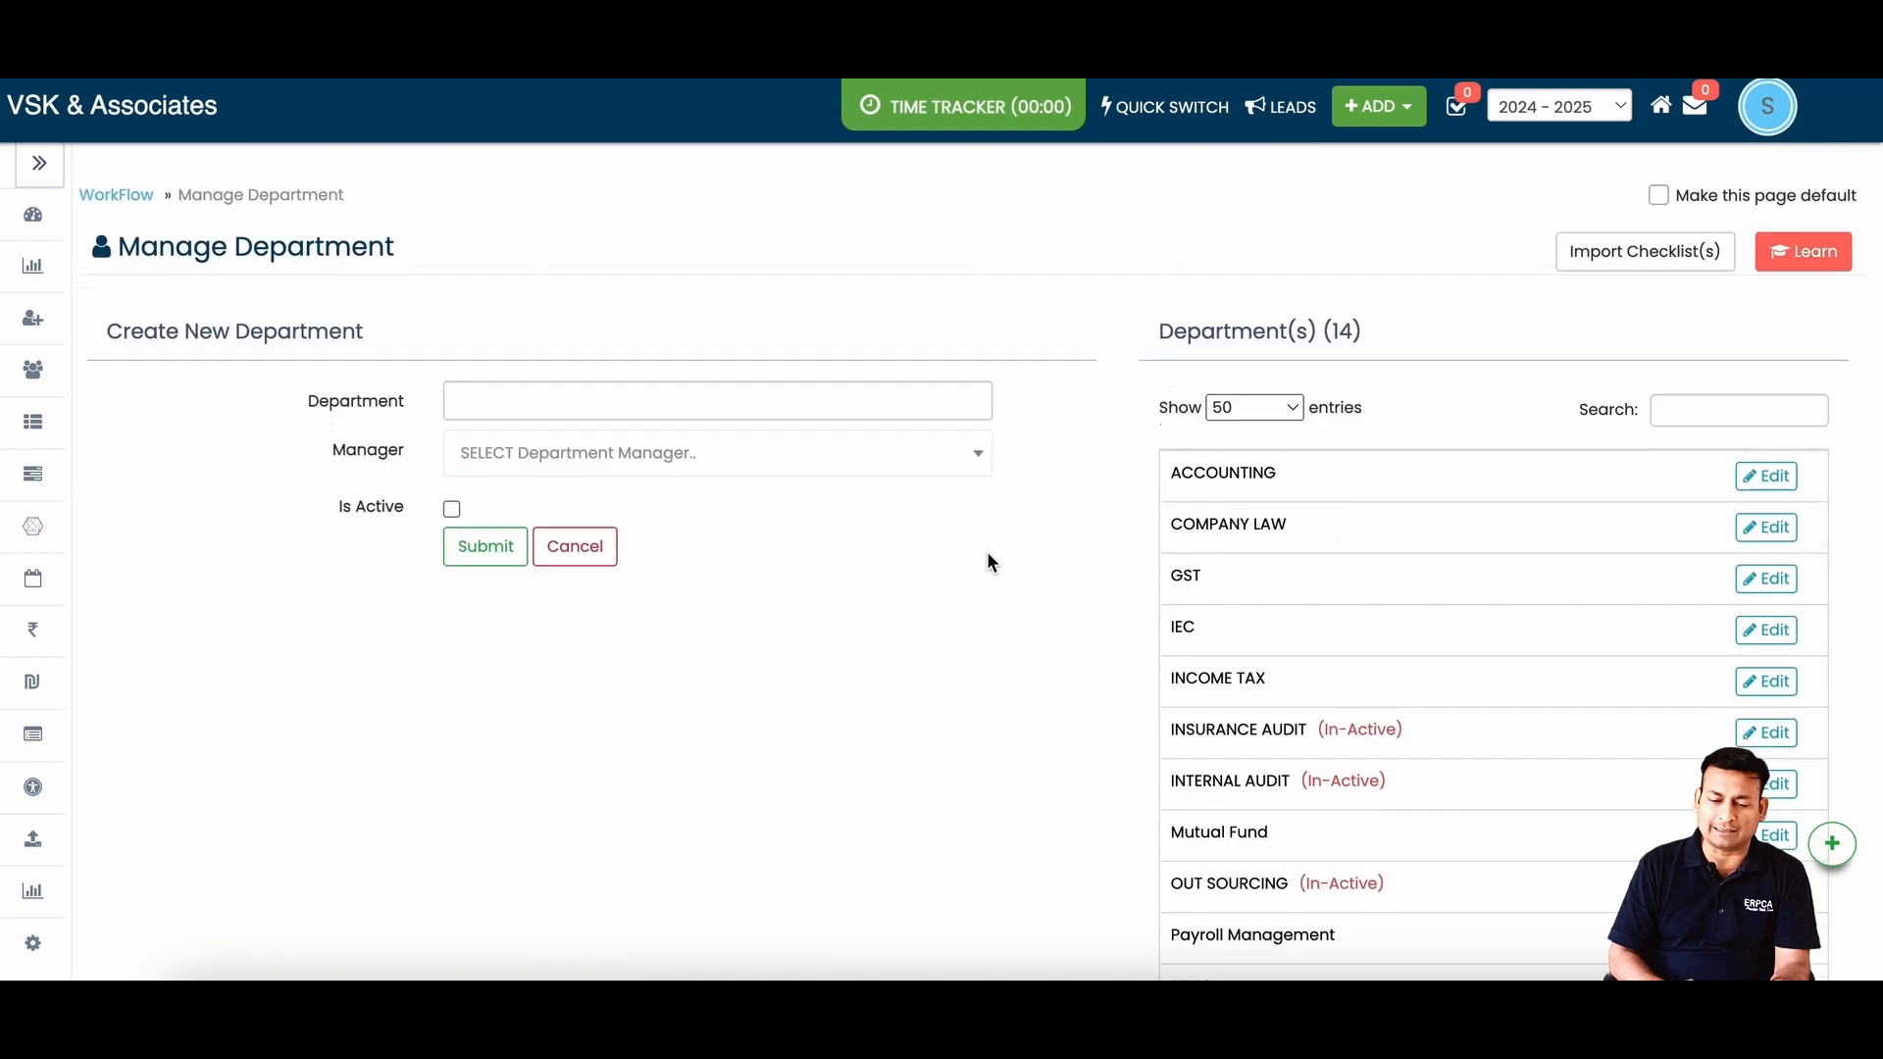
scroll(987, 561, "down", 1)
left_click(115, 163)
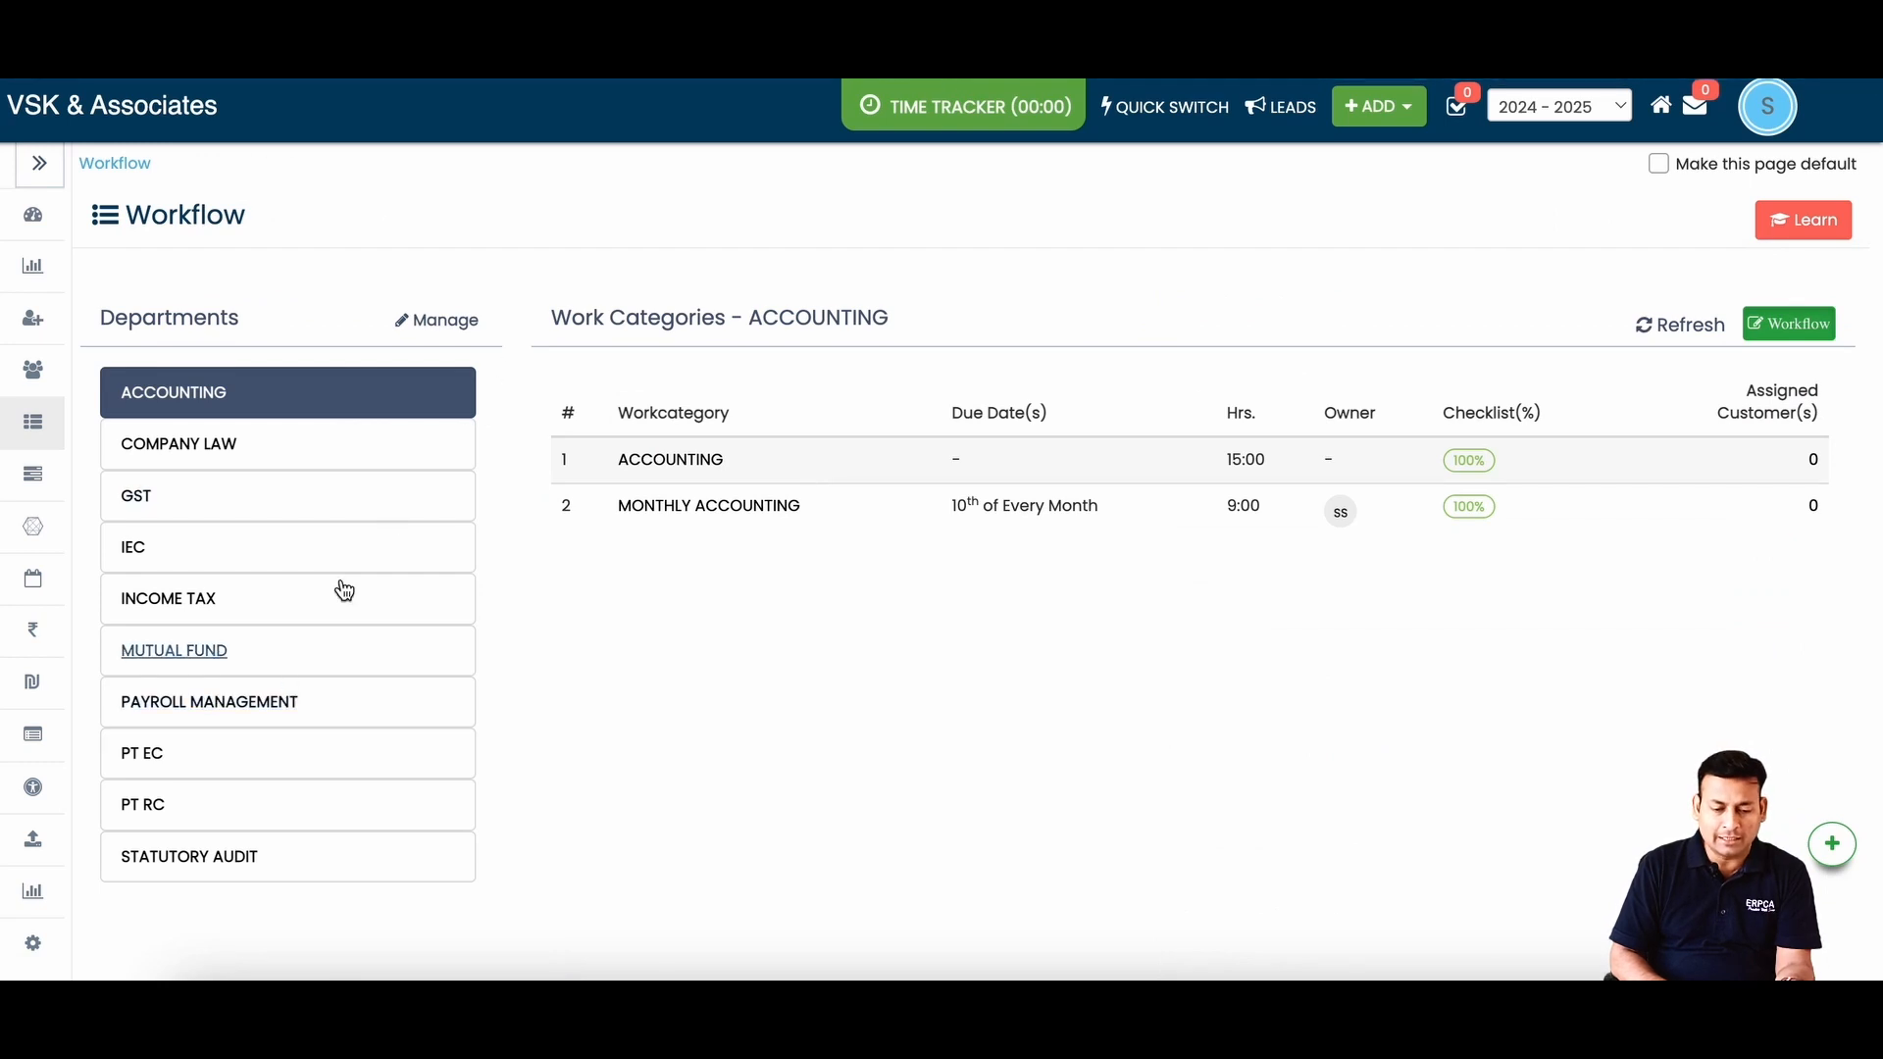
- Open department management, select the Payroll Management department, and start a new work category for it
left_click(443, 322)
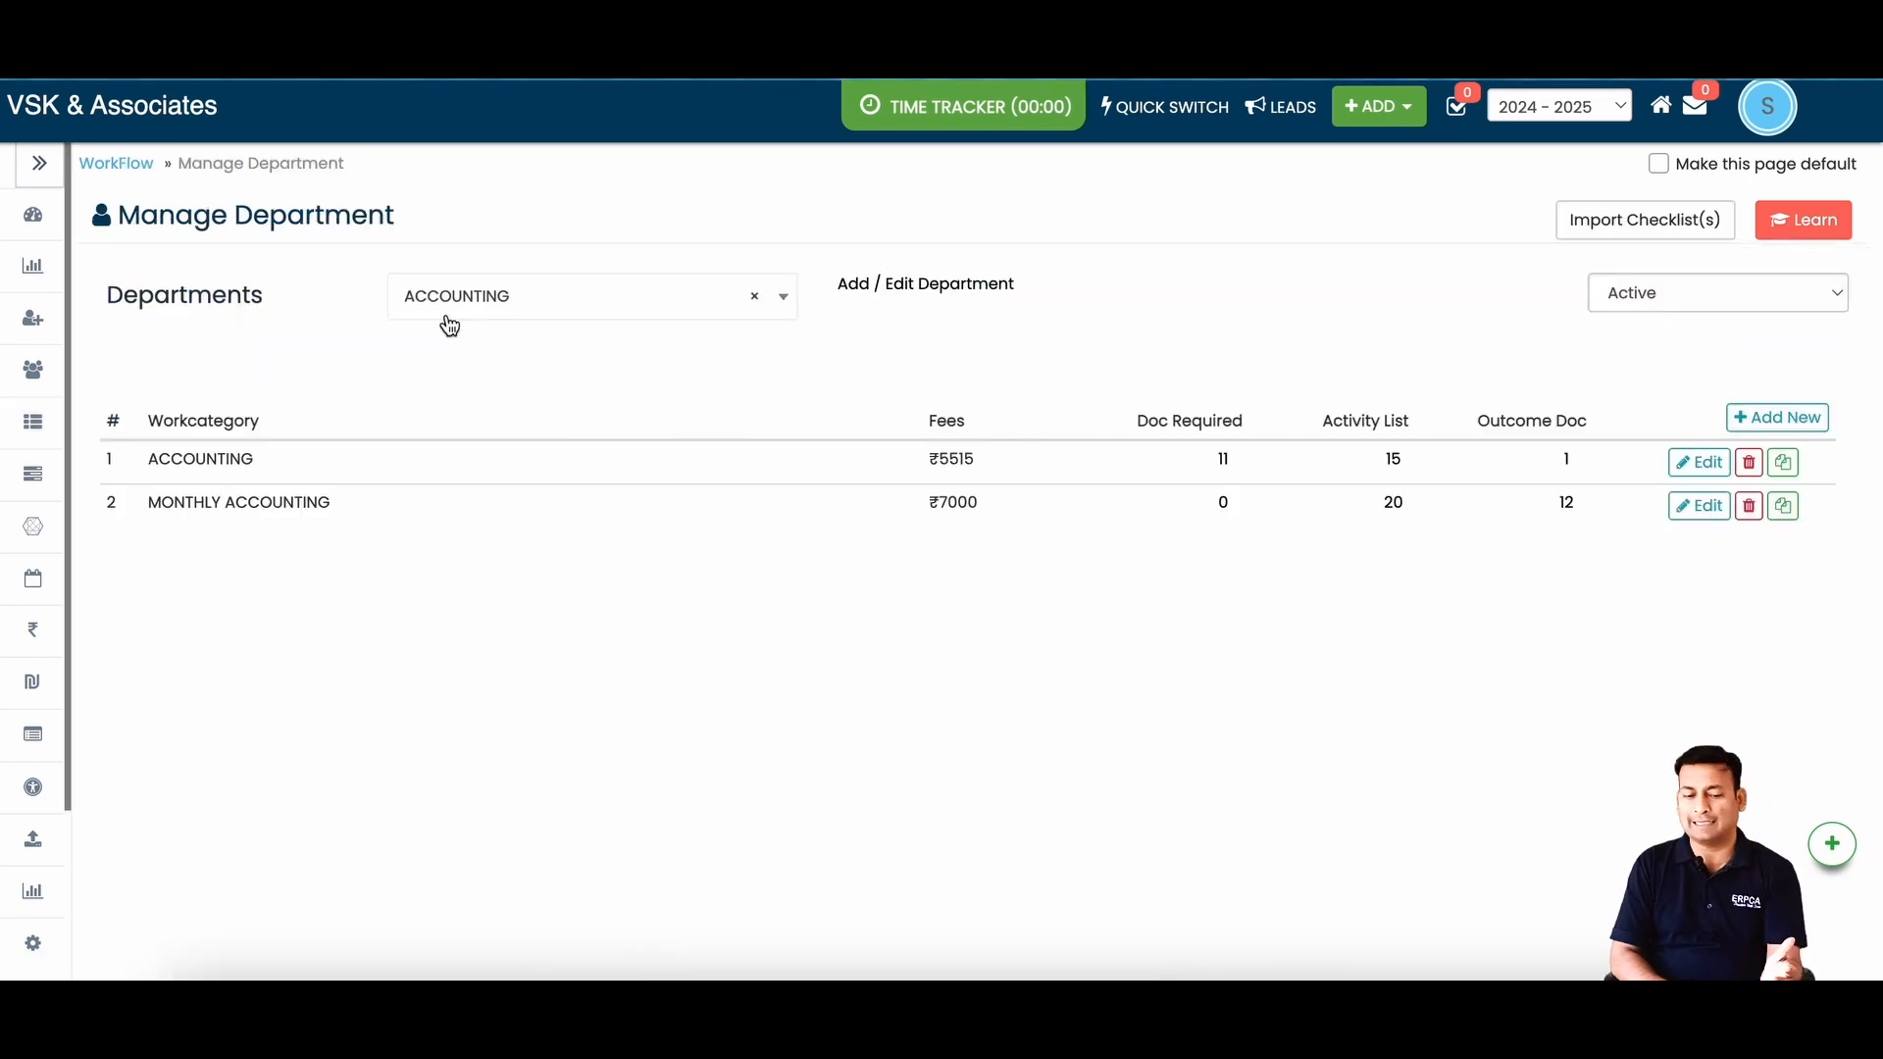
left_click(591, 308)
left_click(340, 304)
left_click(519, 298)
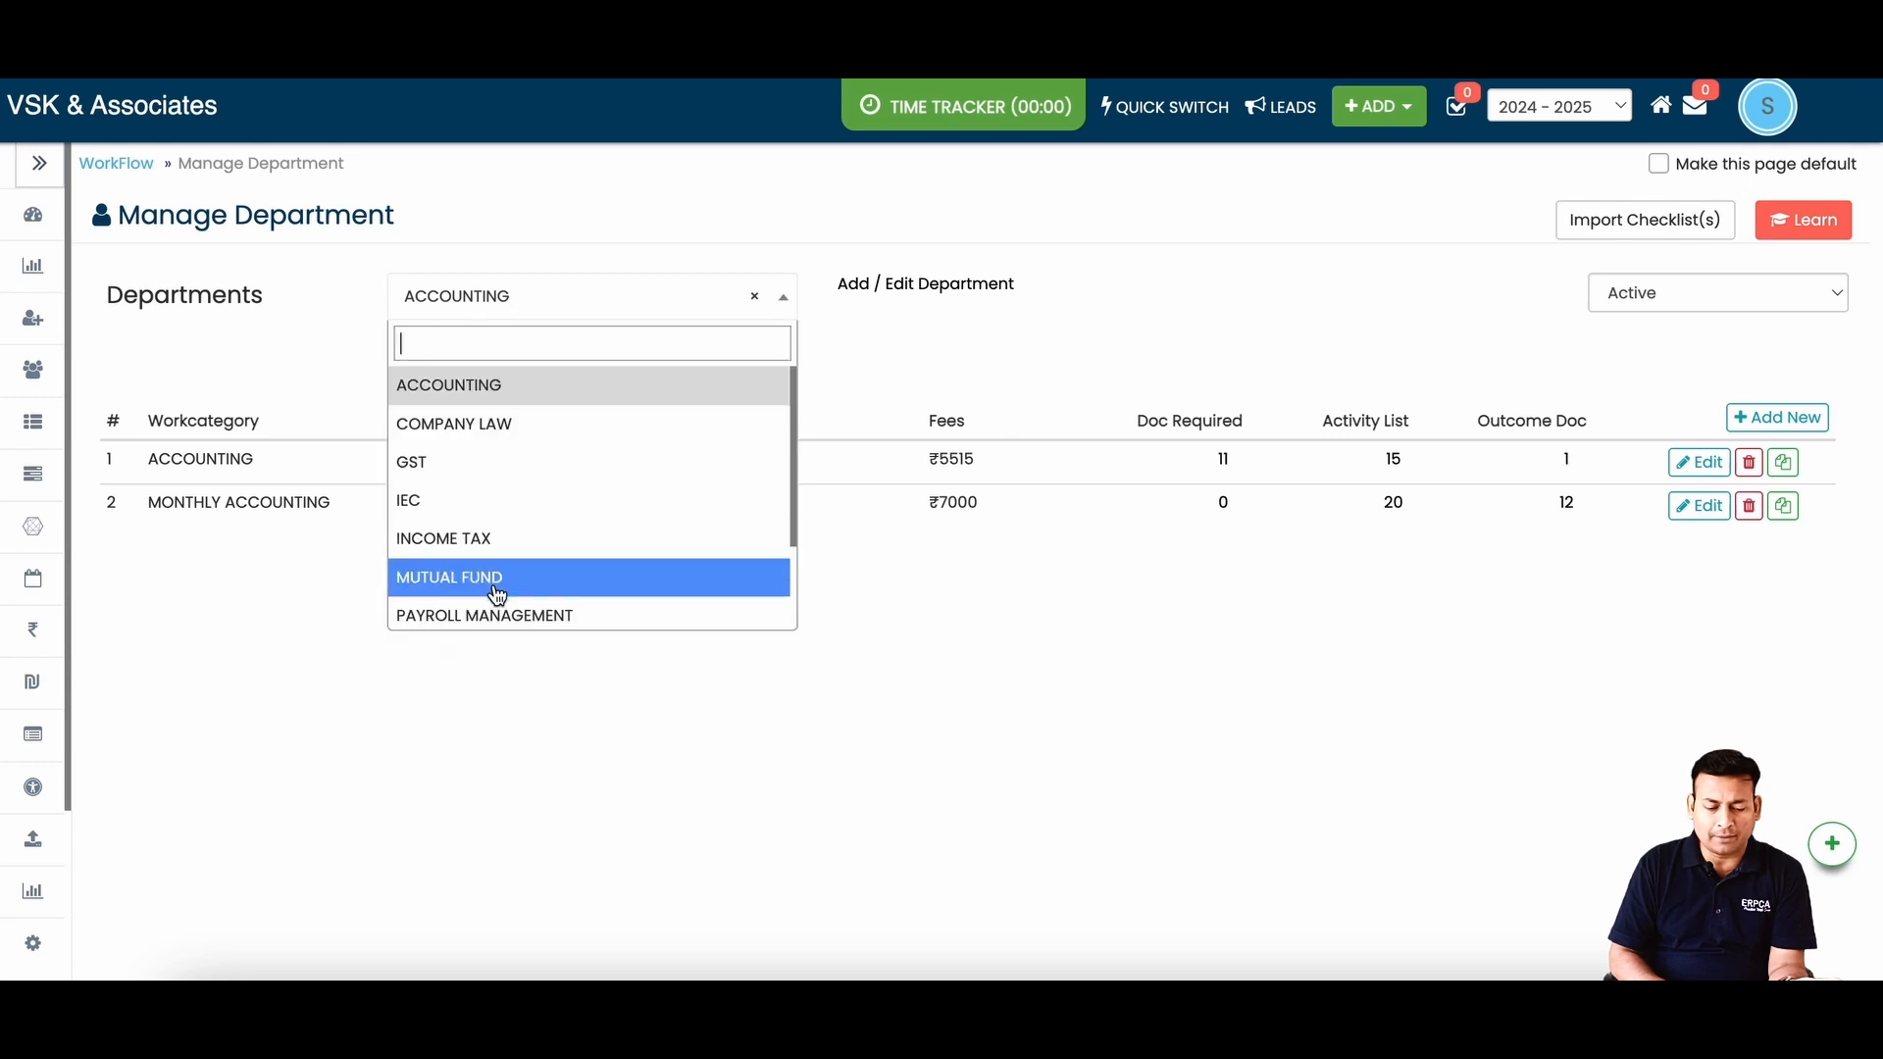
left_click(491, 616)
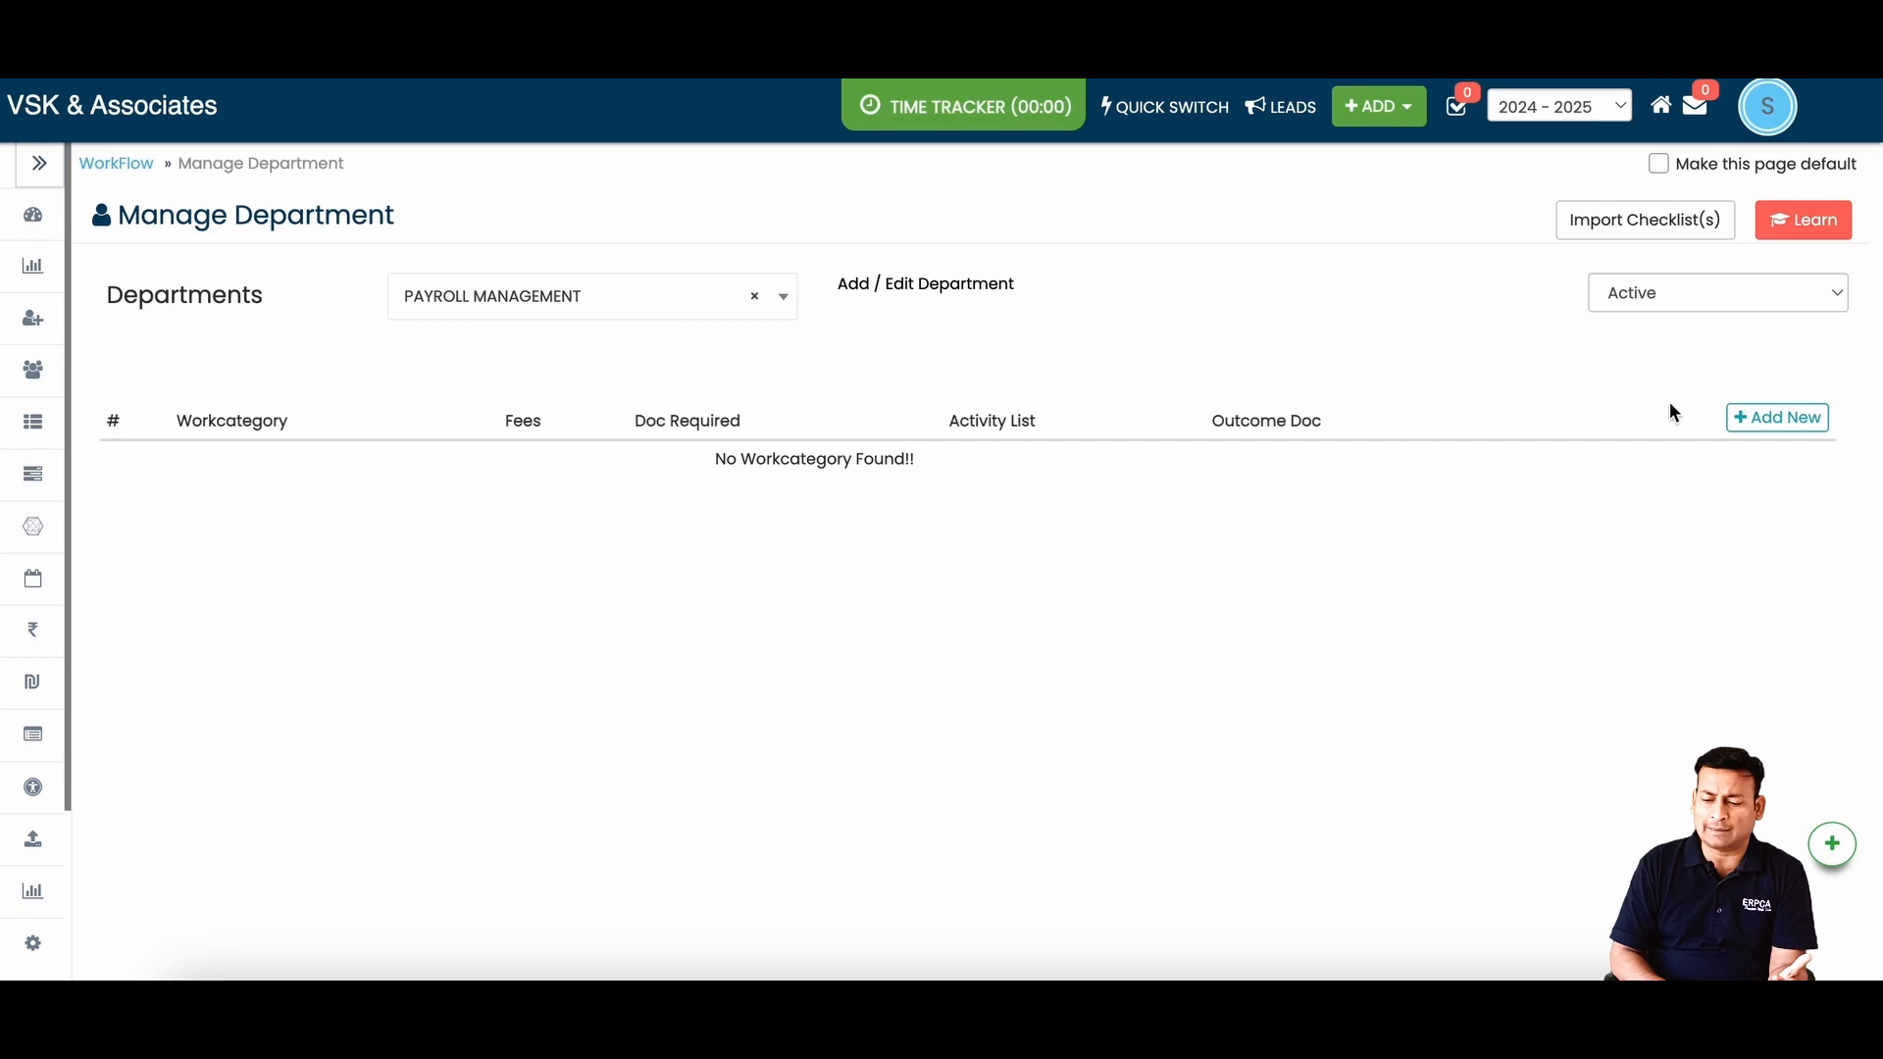
left_click(1818, 420)
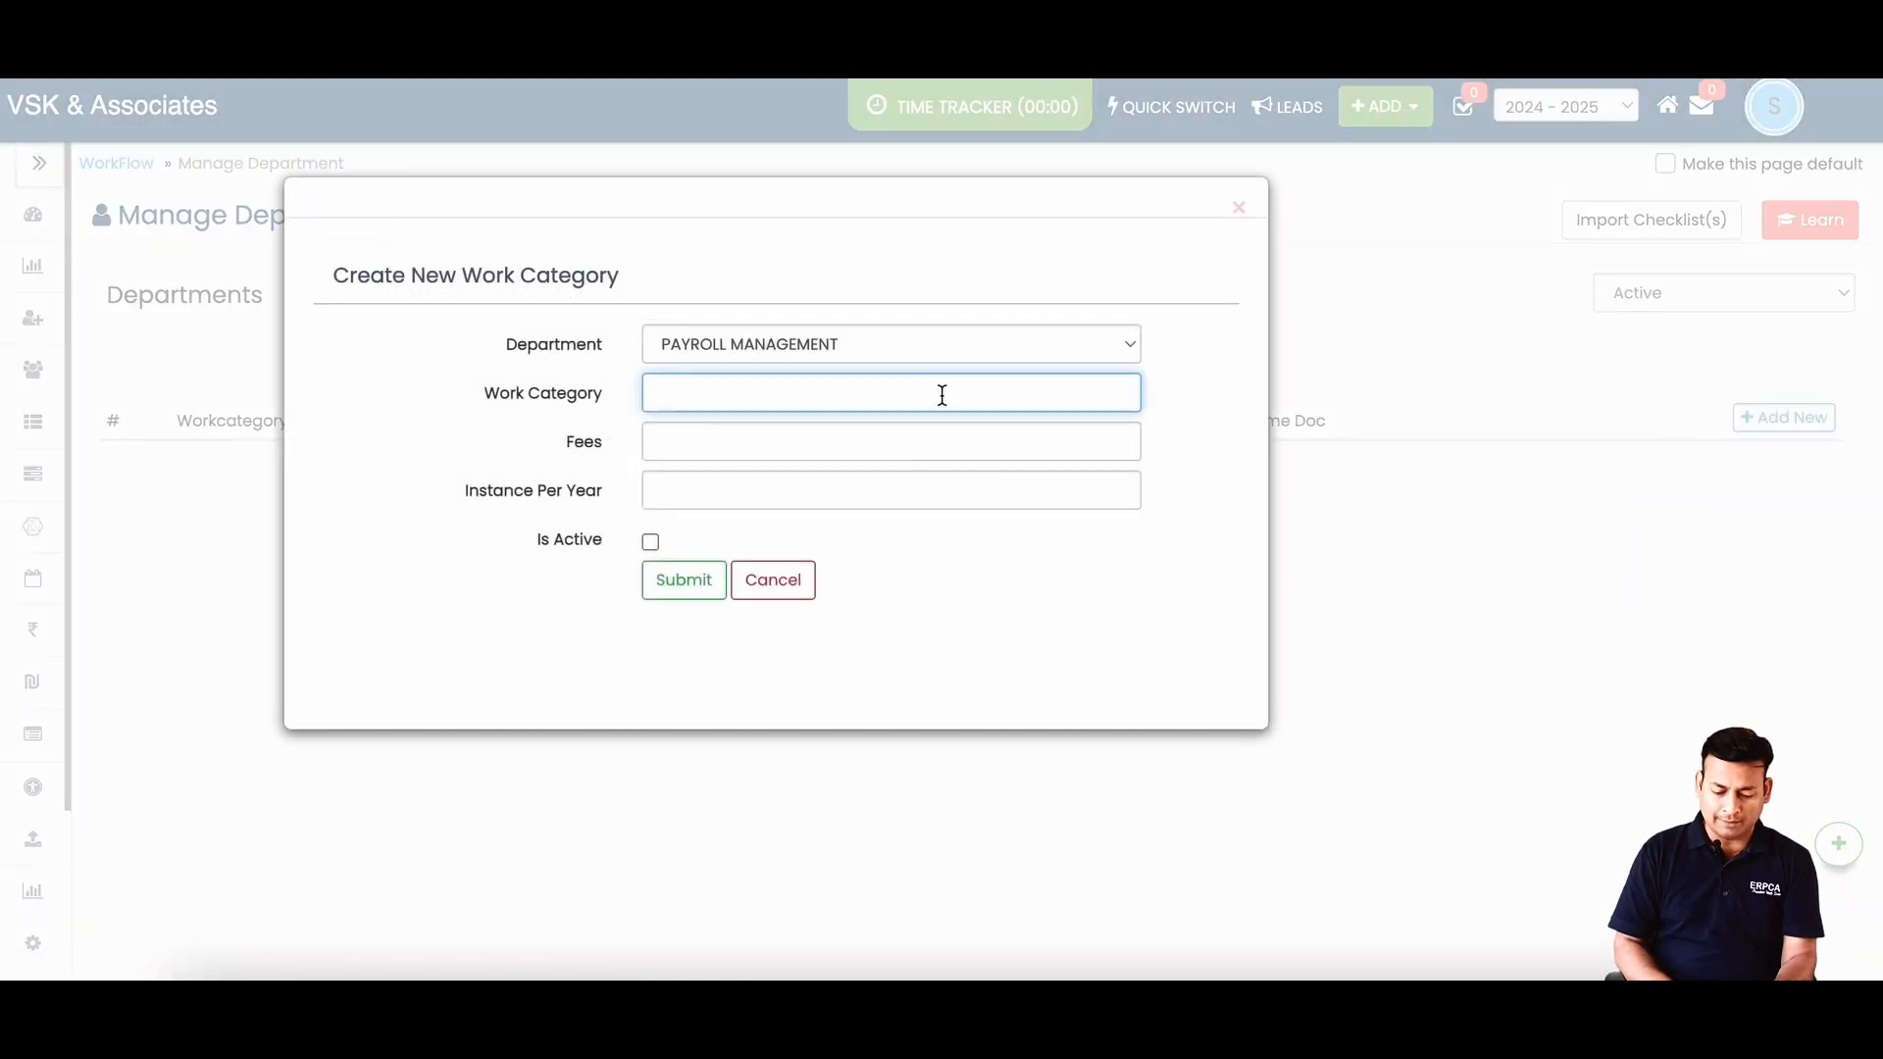
type("Saal")
key("BackSpace")
key("BackSpace")
type("l")
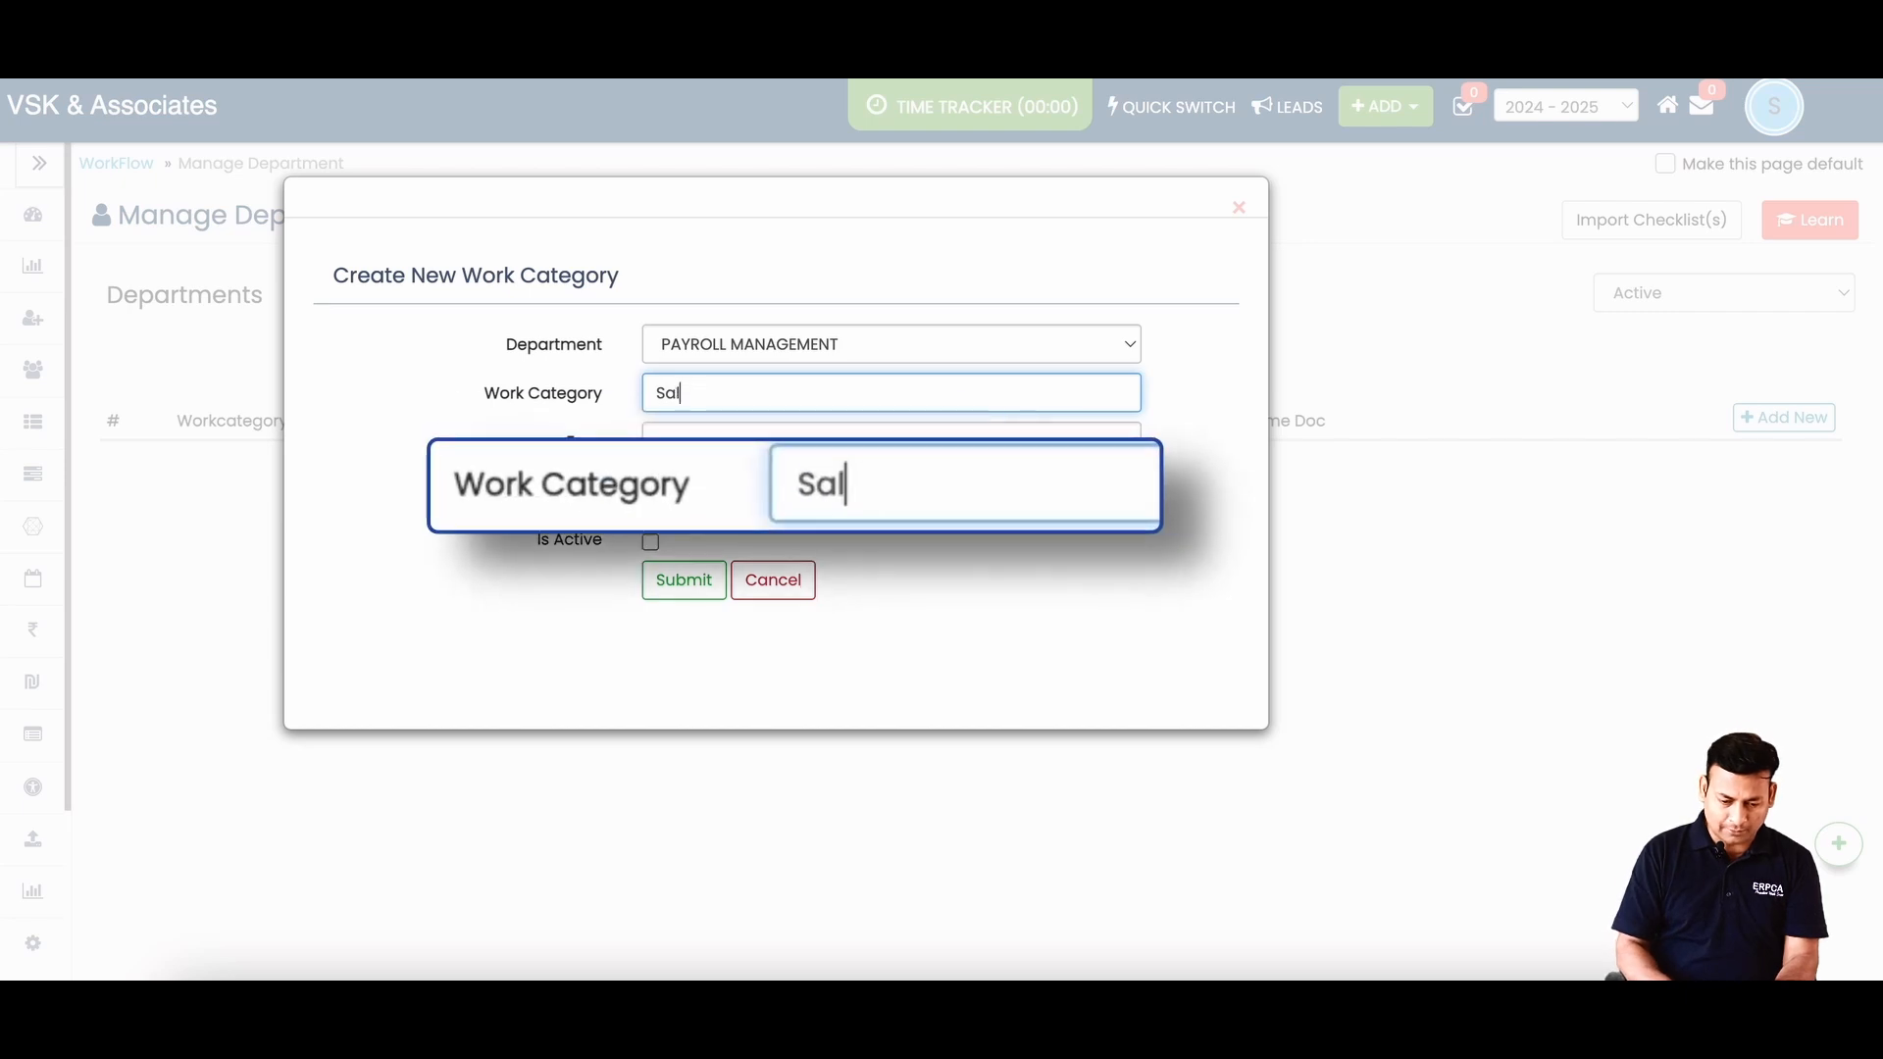
type("art C Cal")
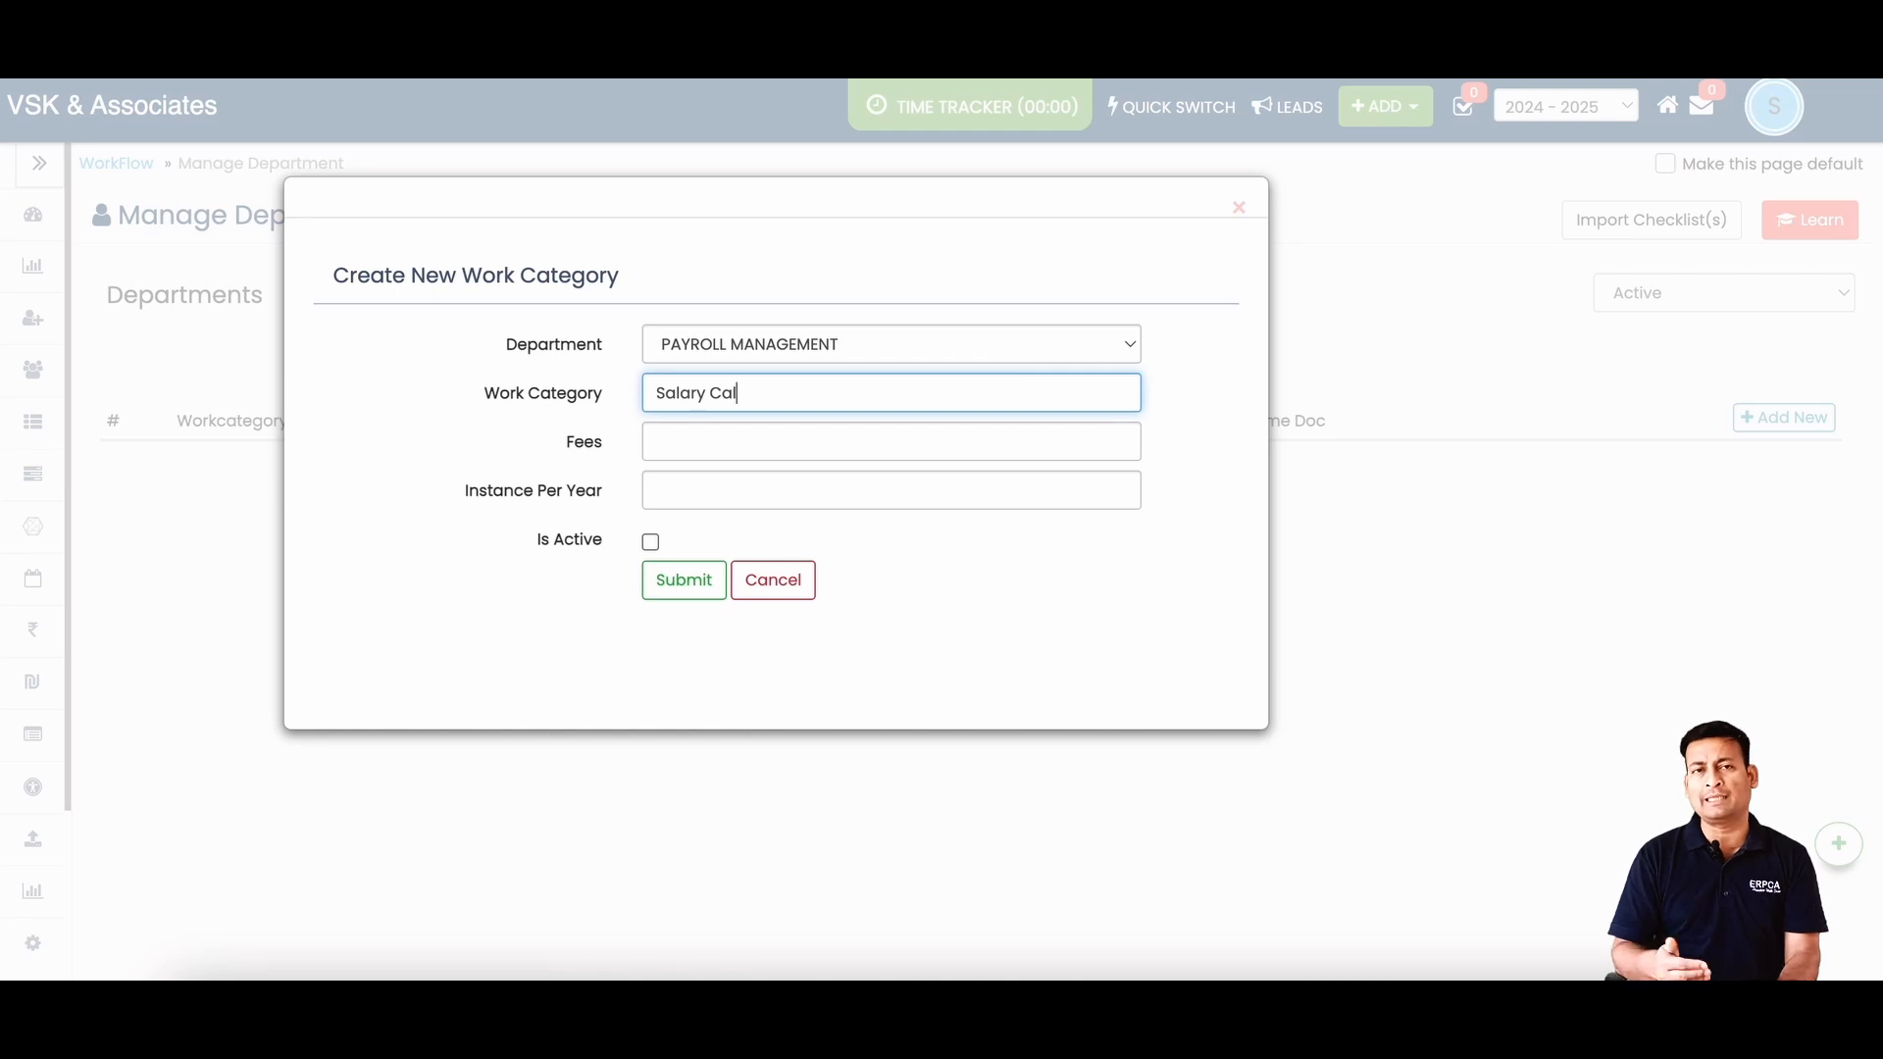
key("ctrl+a")
key("BackSpace")
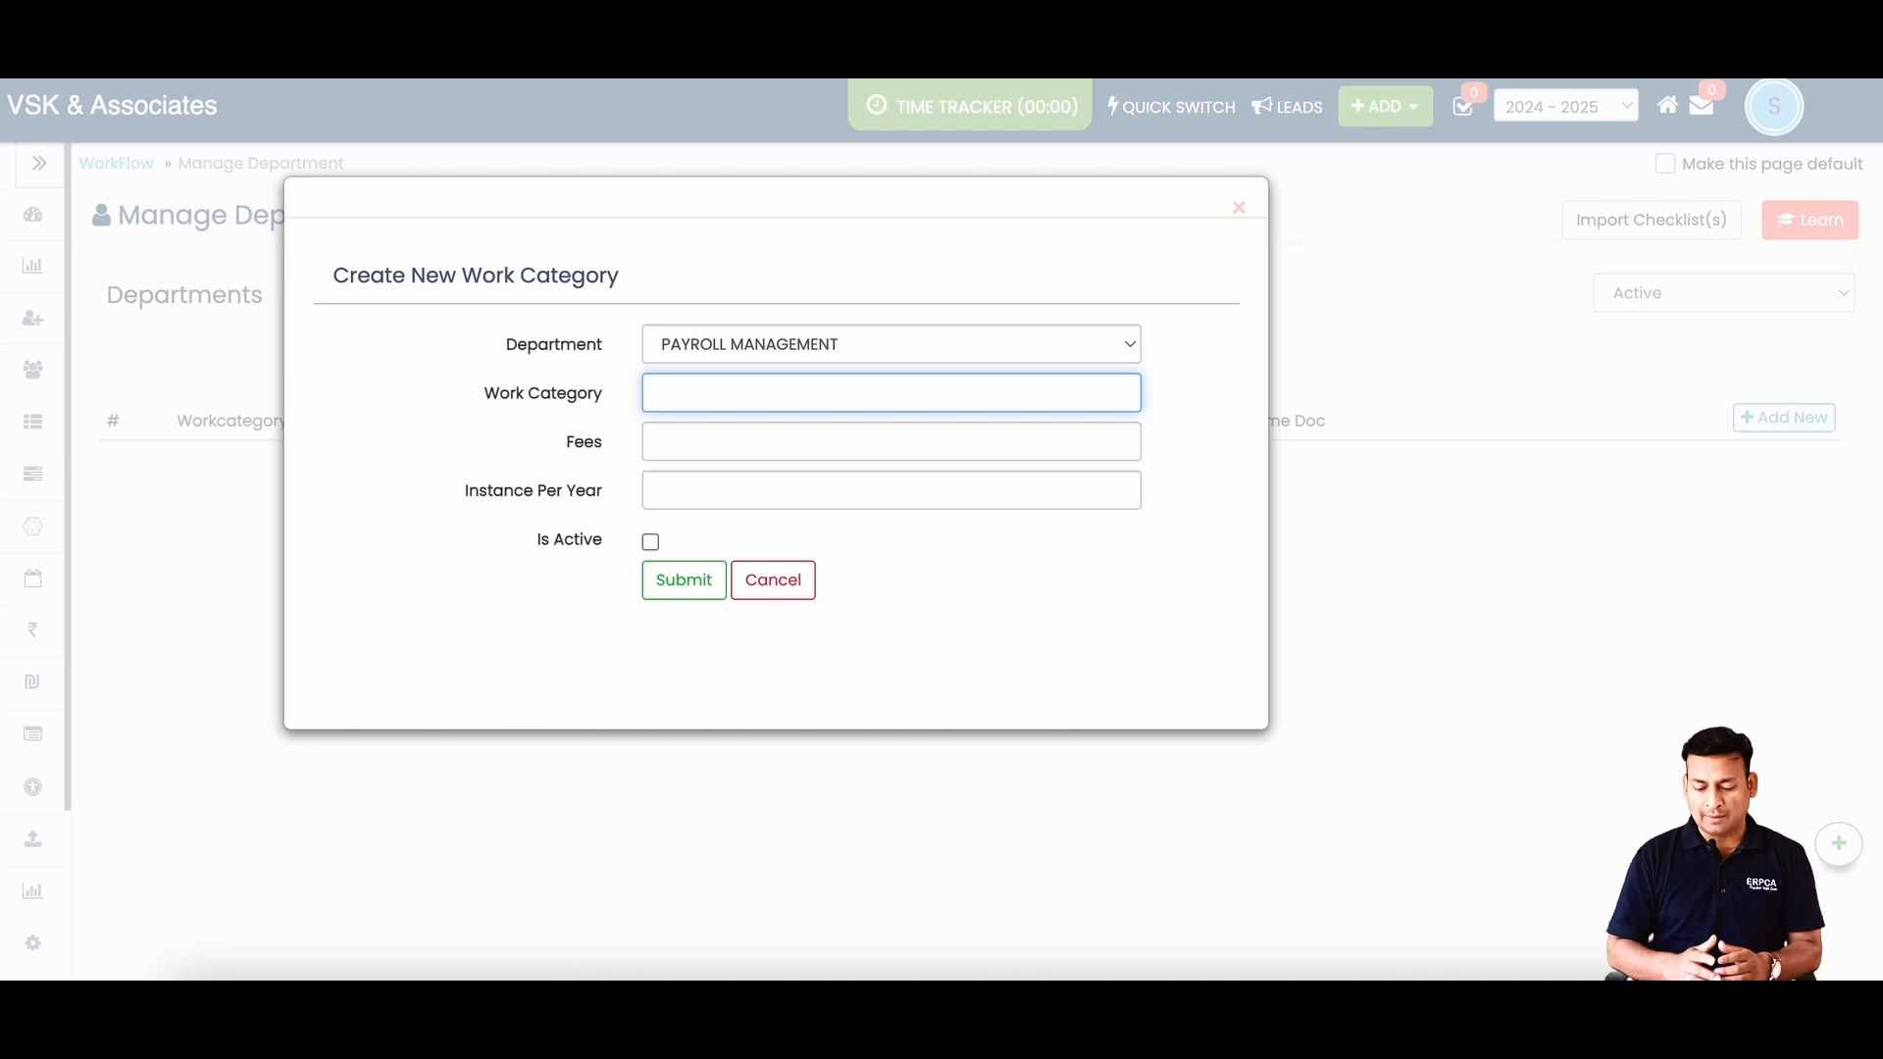
- Create an active work category named Payroll processing, leaving its fees and instances per year blank
type("Payroll ")
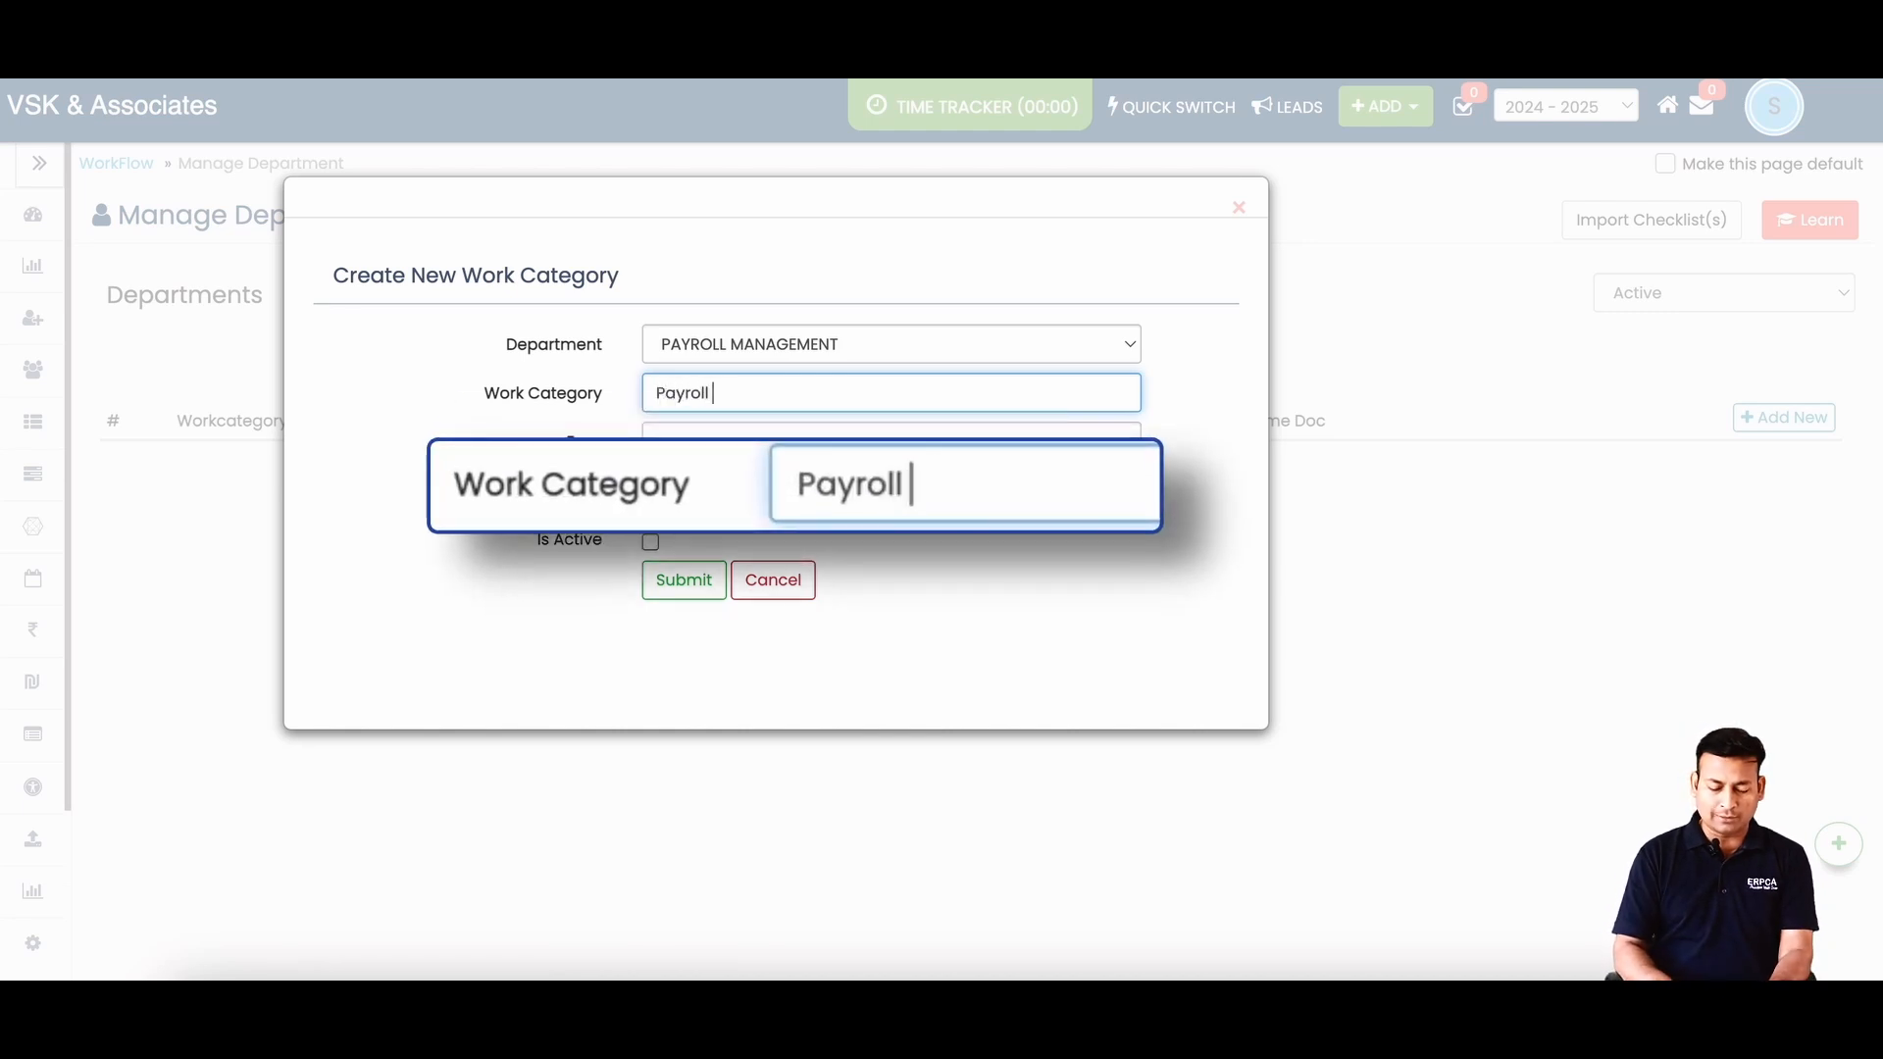
type("processing")
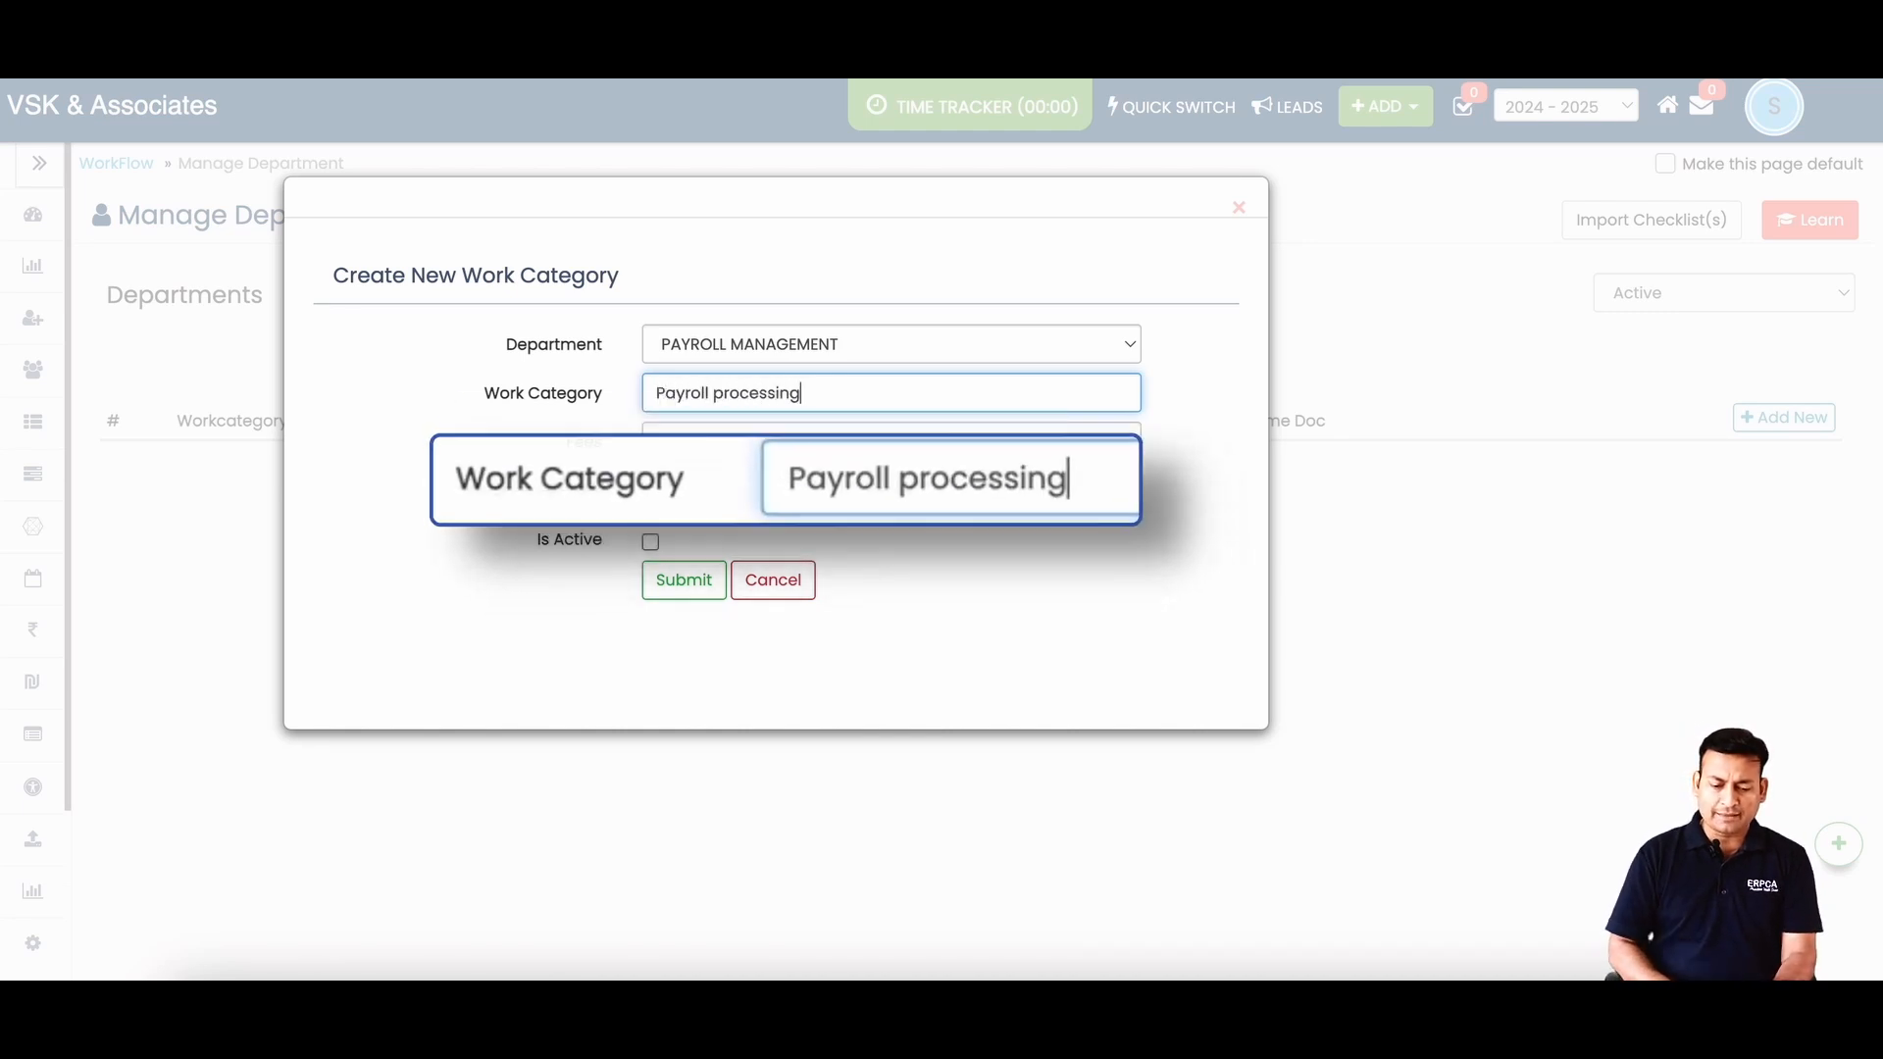
left_click(924, 428)
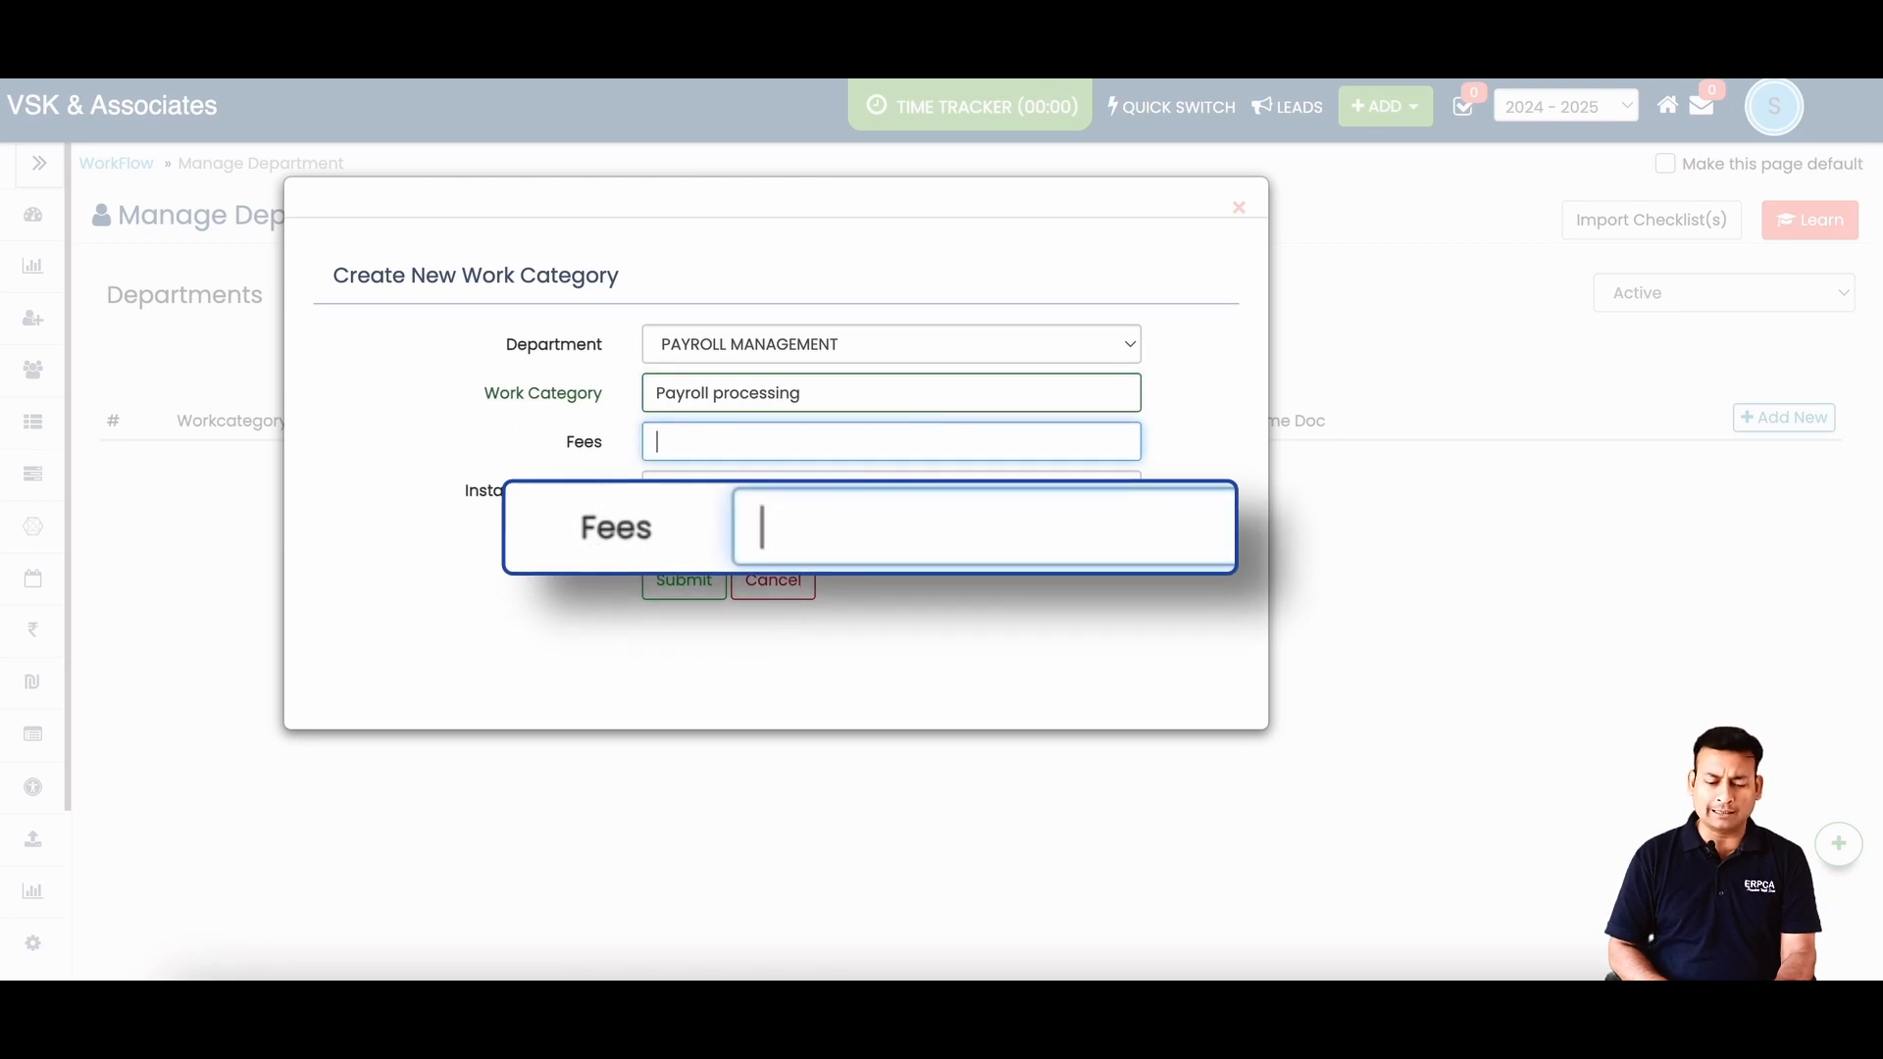
left_click(650, 541)
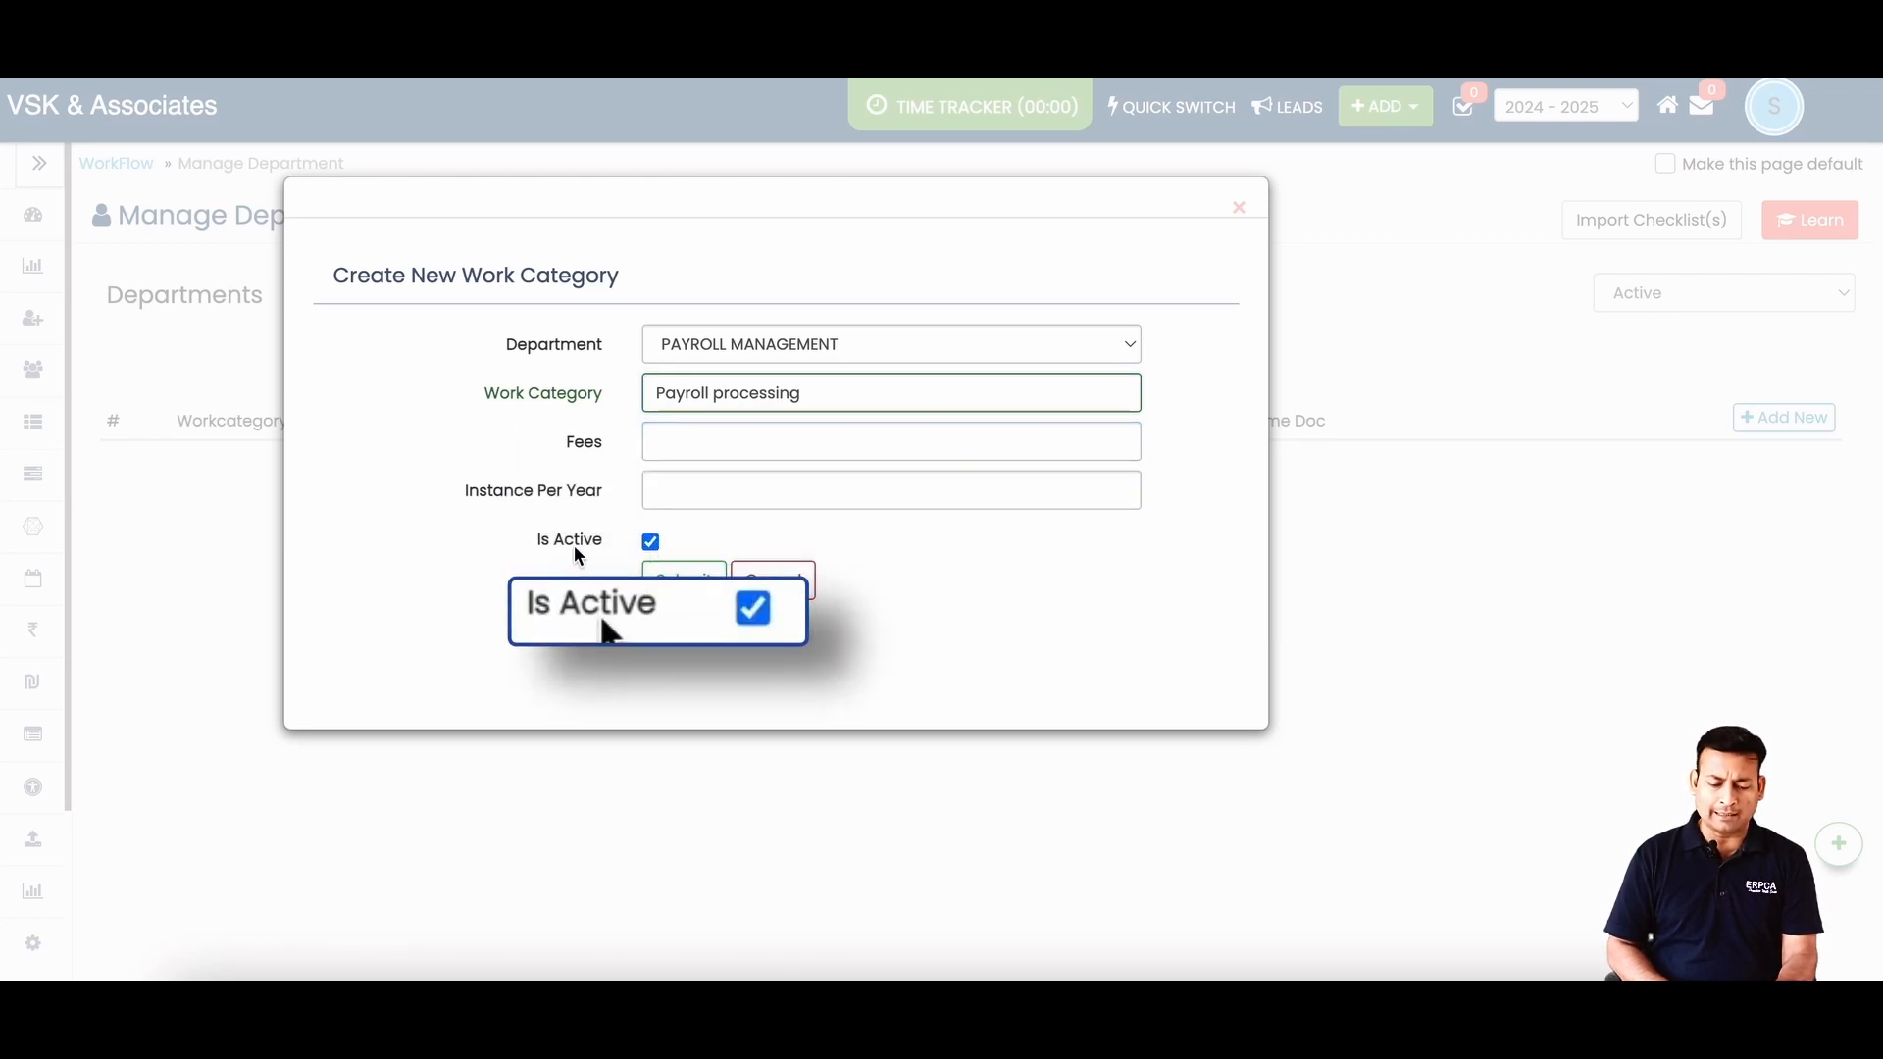
left_click(672, 588)
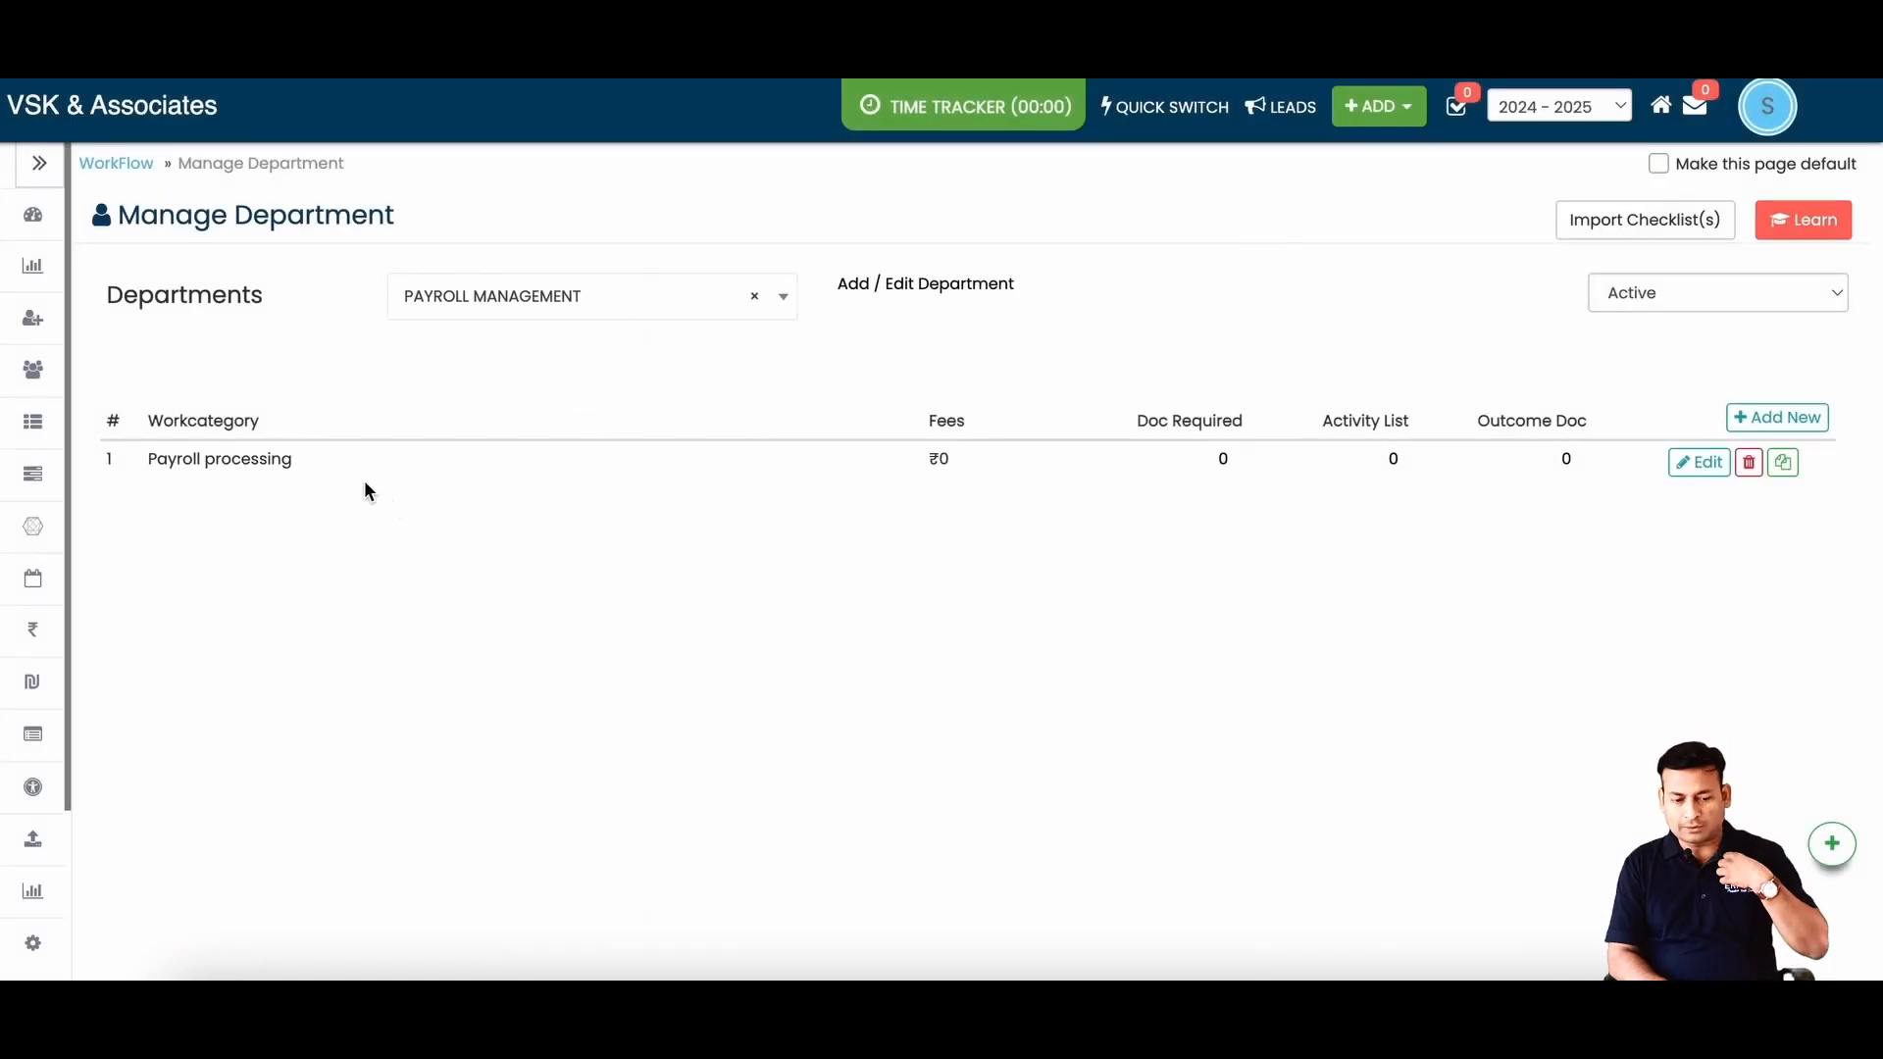
left_click_drag(147, 458, 383, 476)
left_click(535, 529)
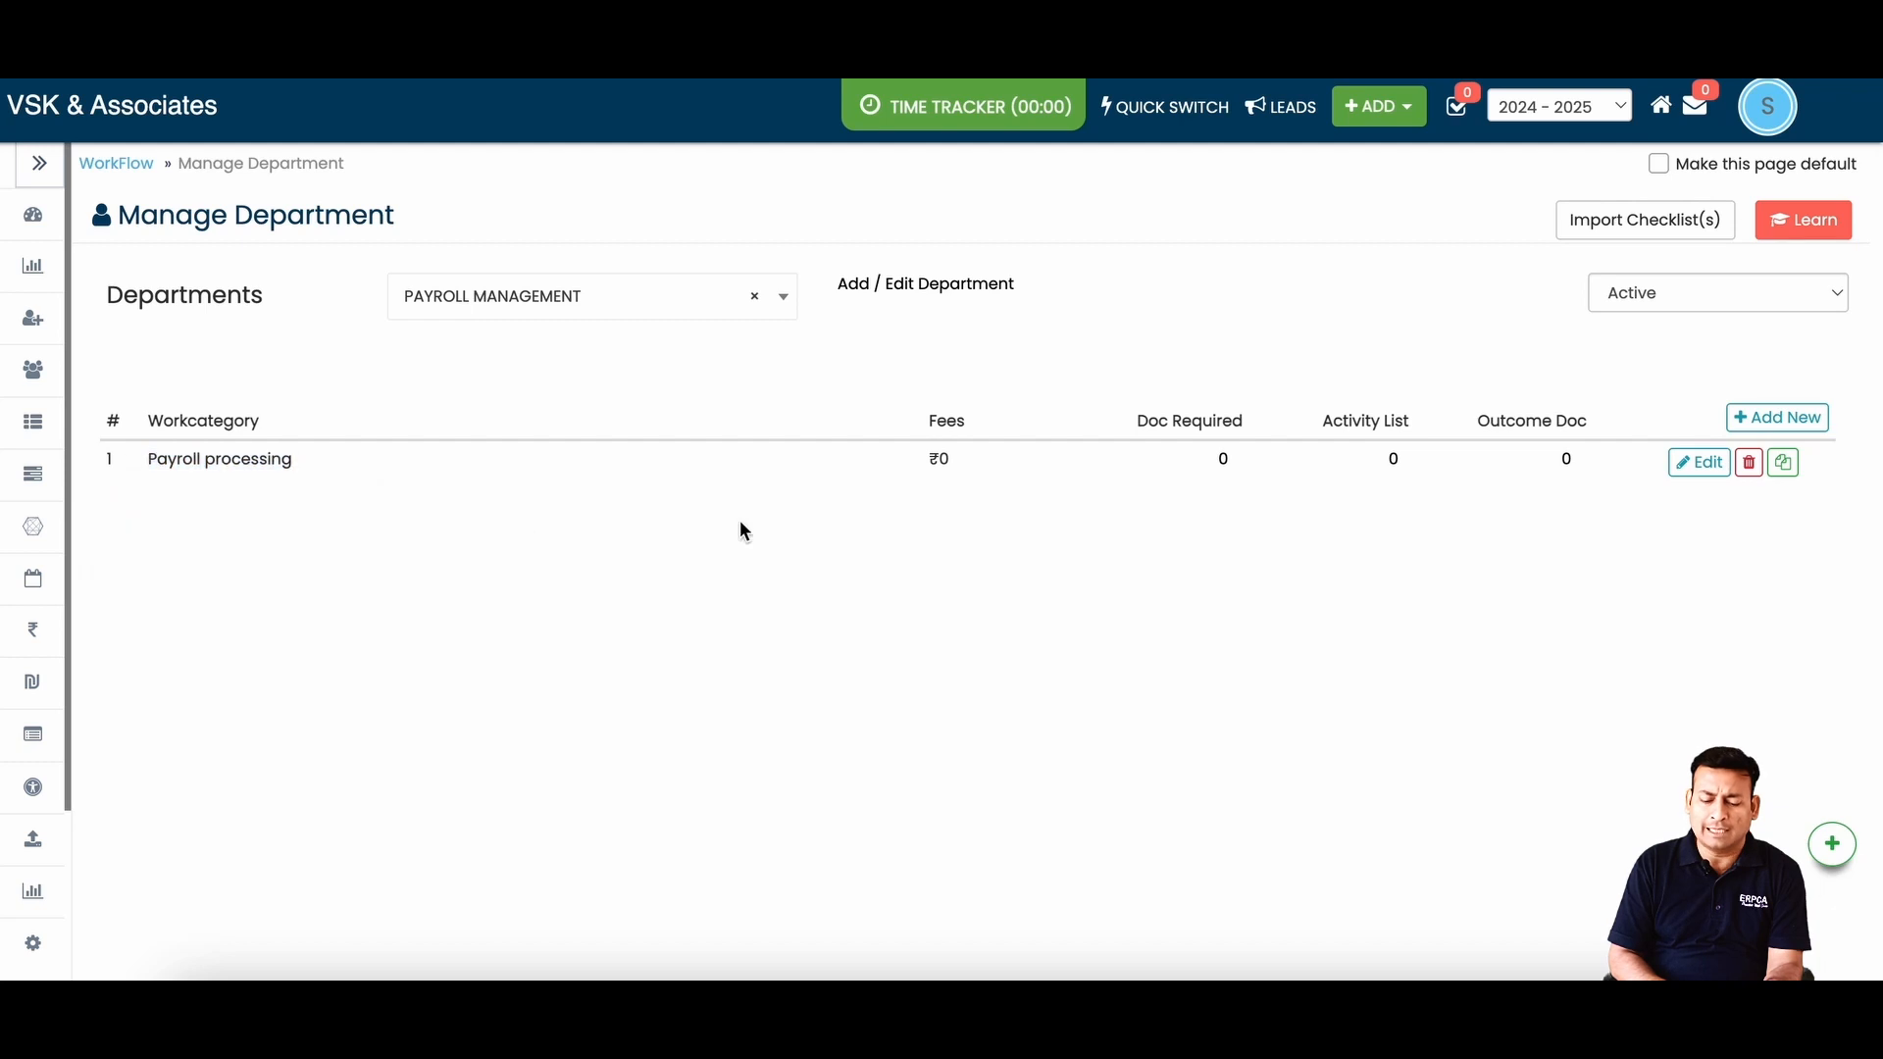
- Add Attendance Register as a required document for Payroll processing, enabled and applied to all ongoing and planned tasks
left_click(1221, 461)
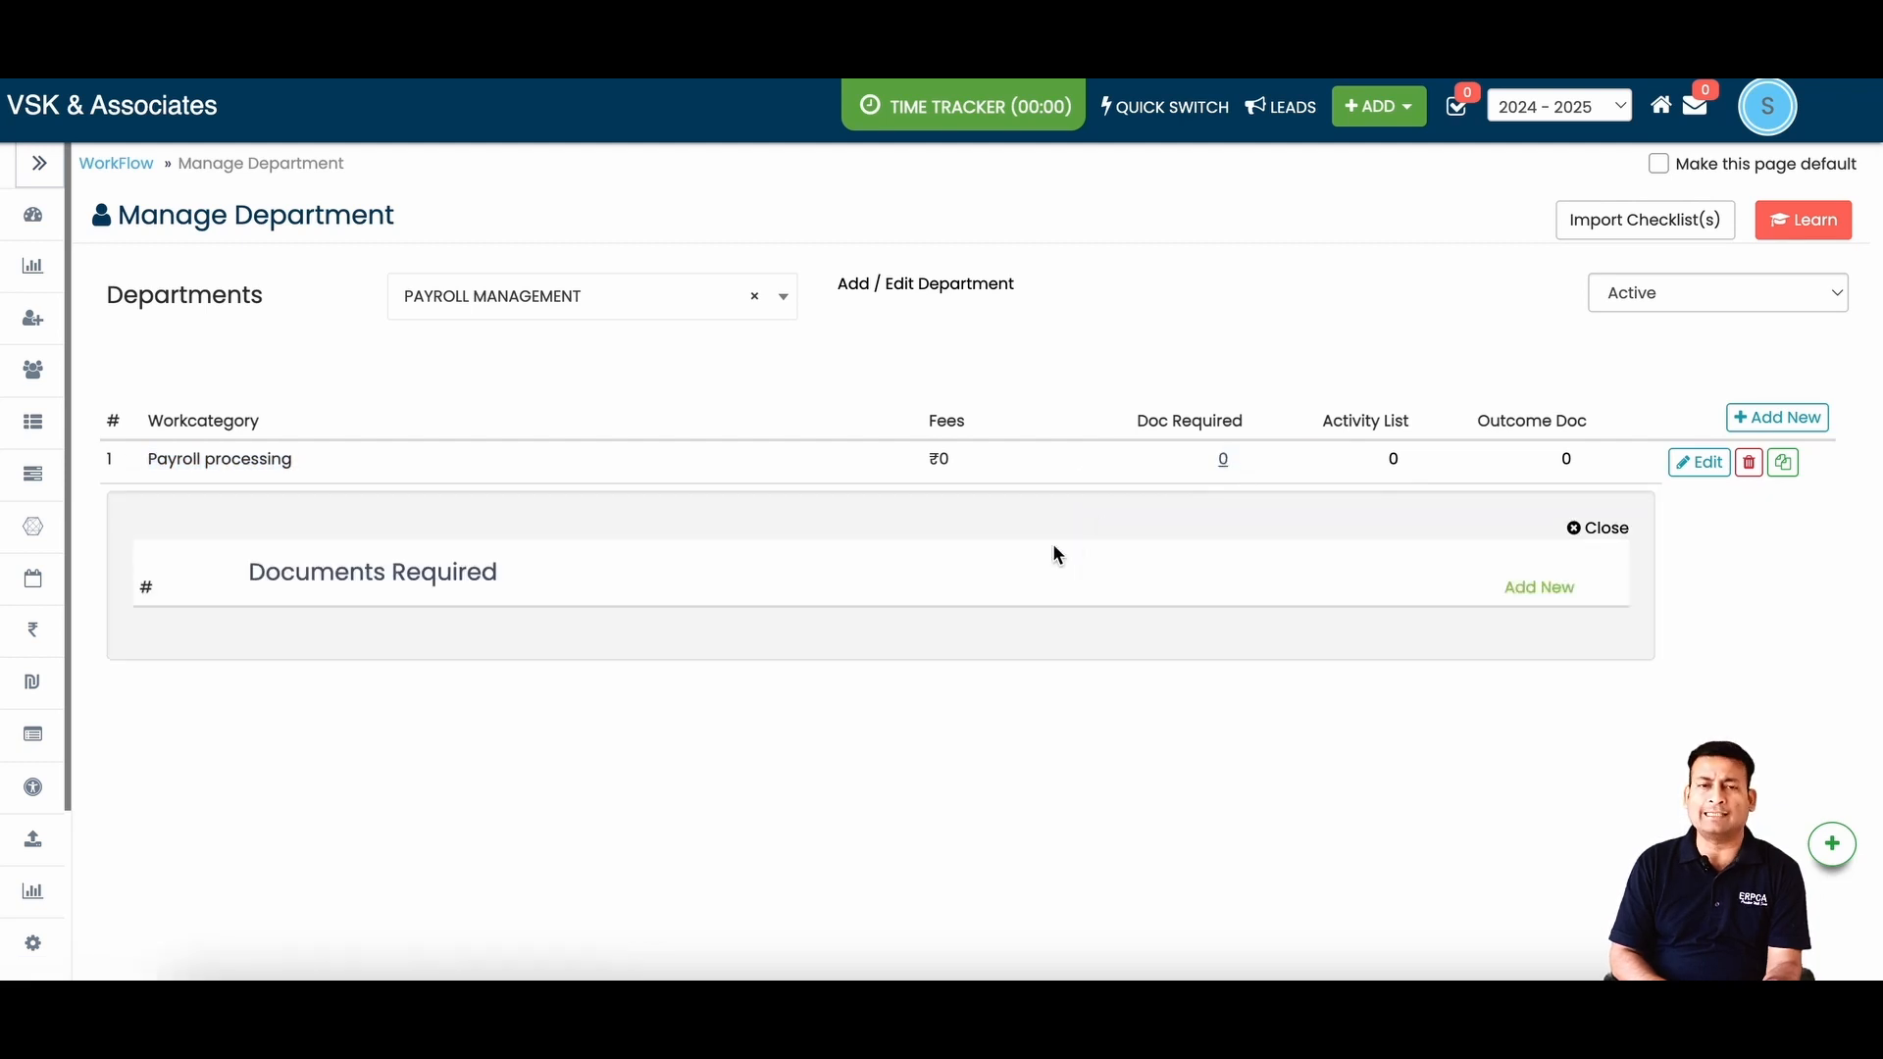
left_click(1539, 587)
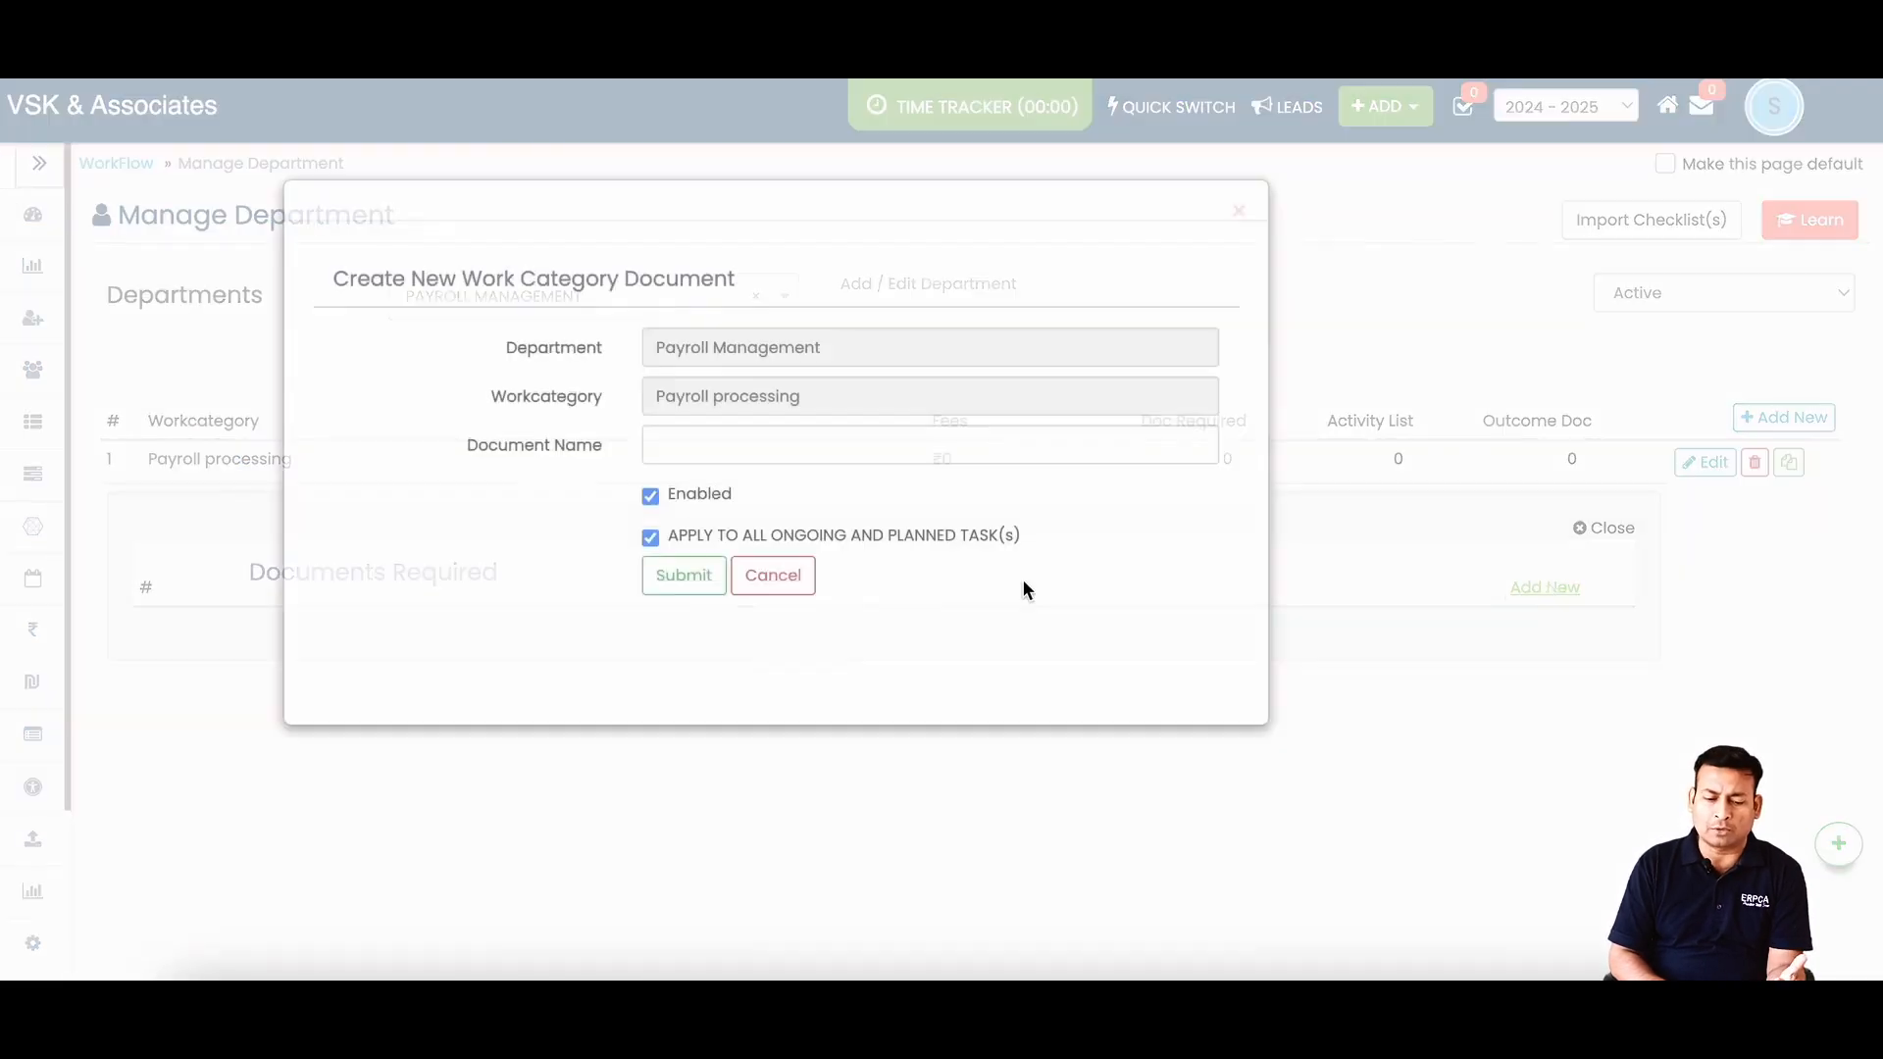
left_click(807, 448)
type("Attendance Reister")
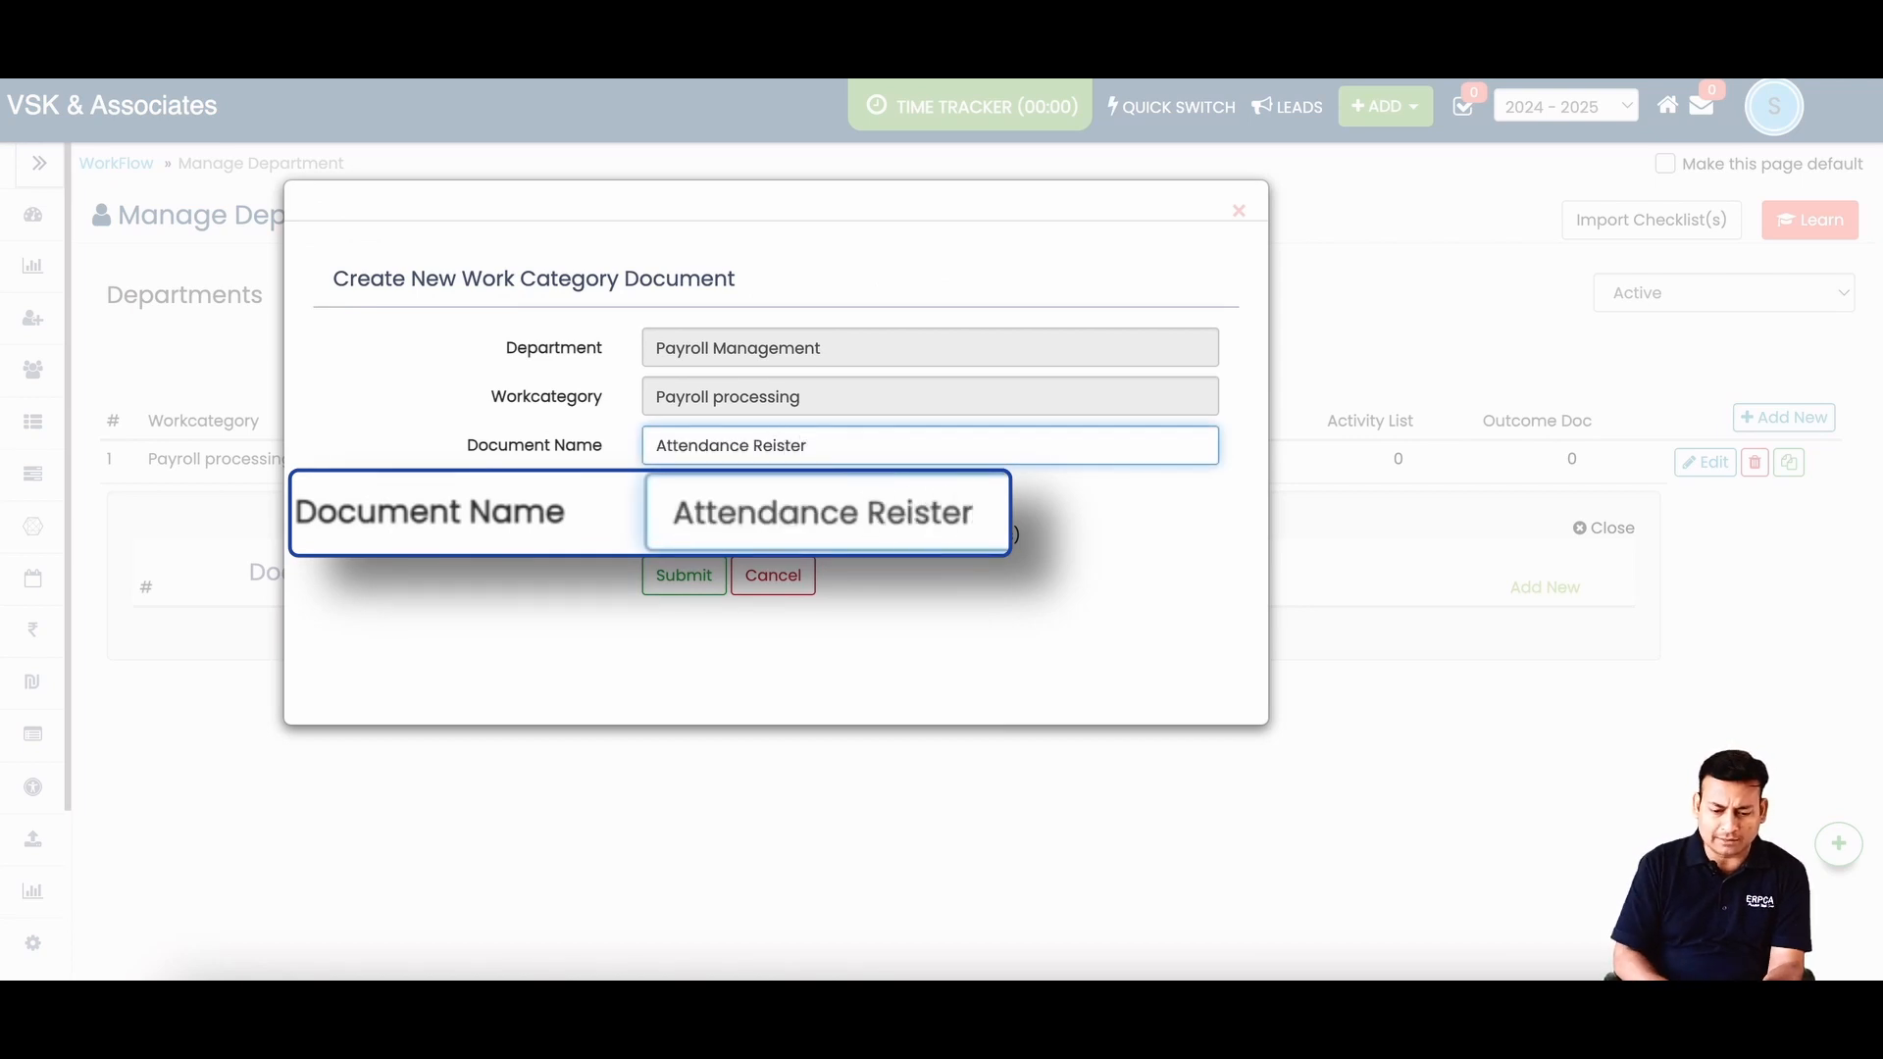
type("g")
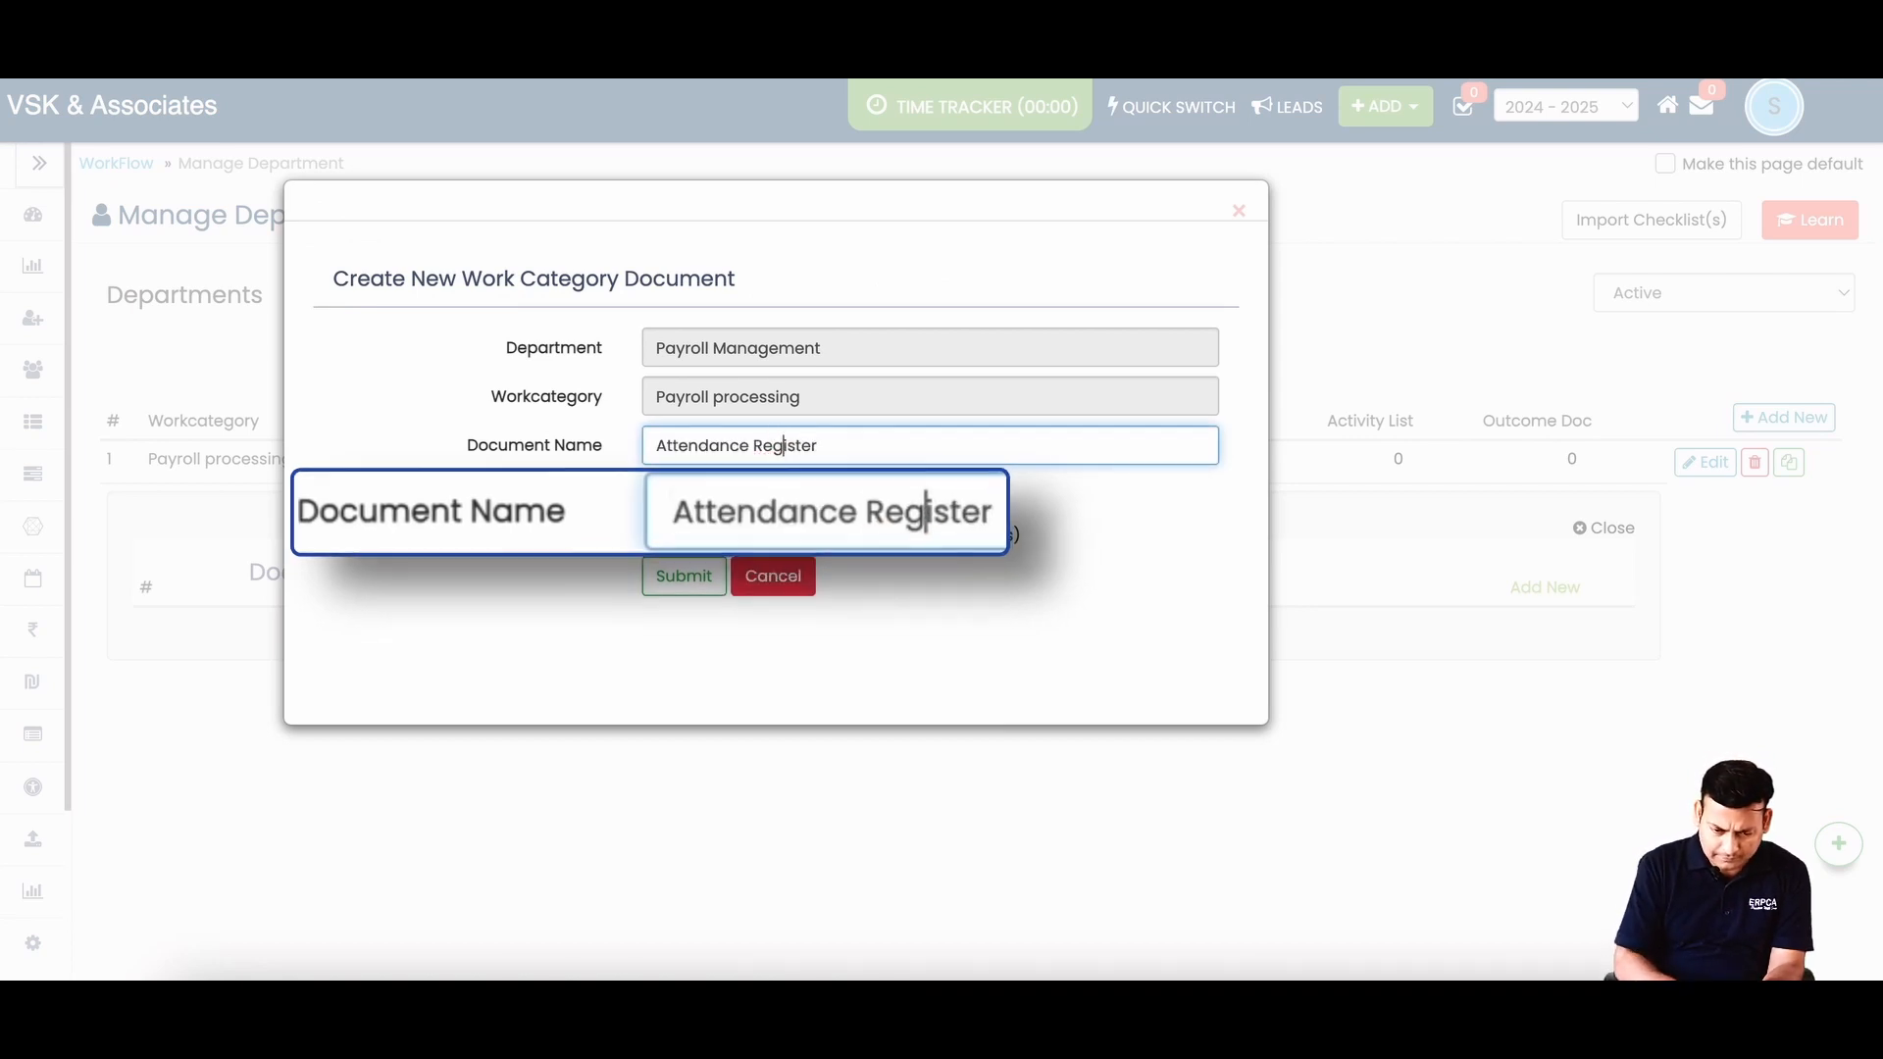
left_click(687, 578)
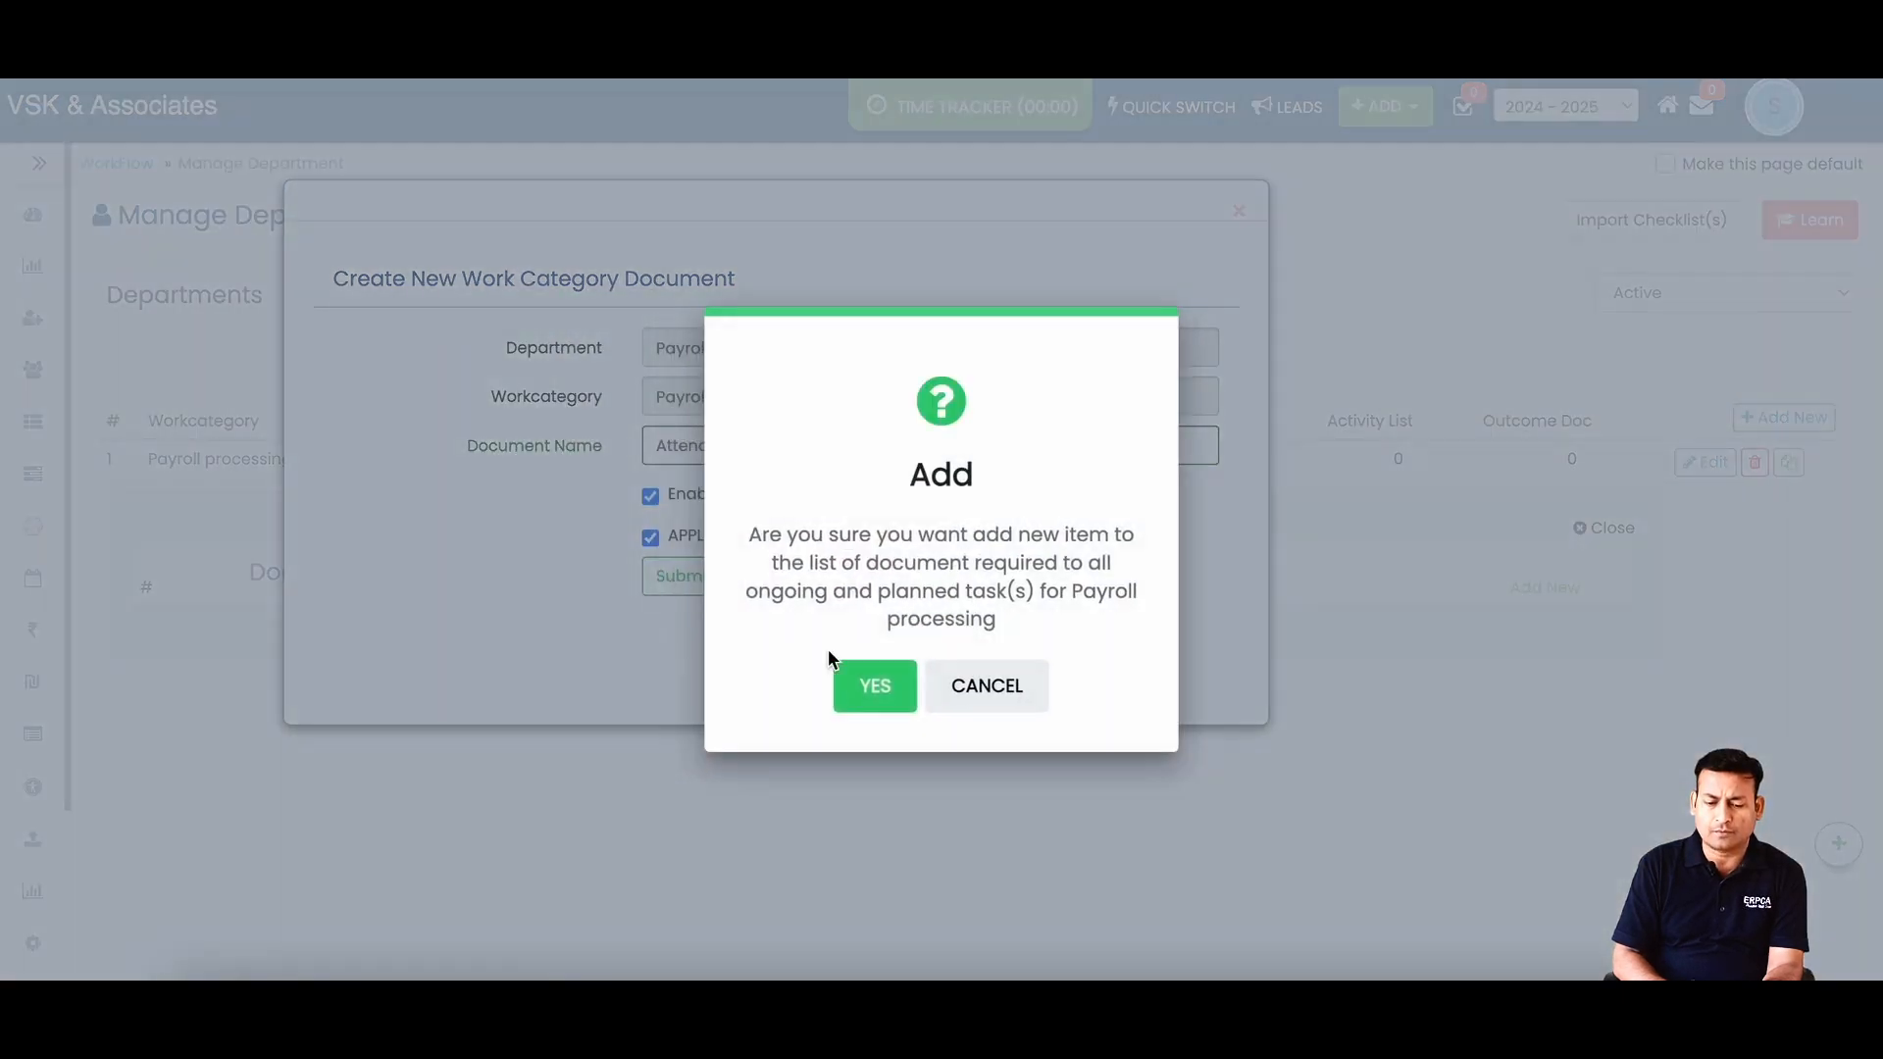
left_click(855, 685)
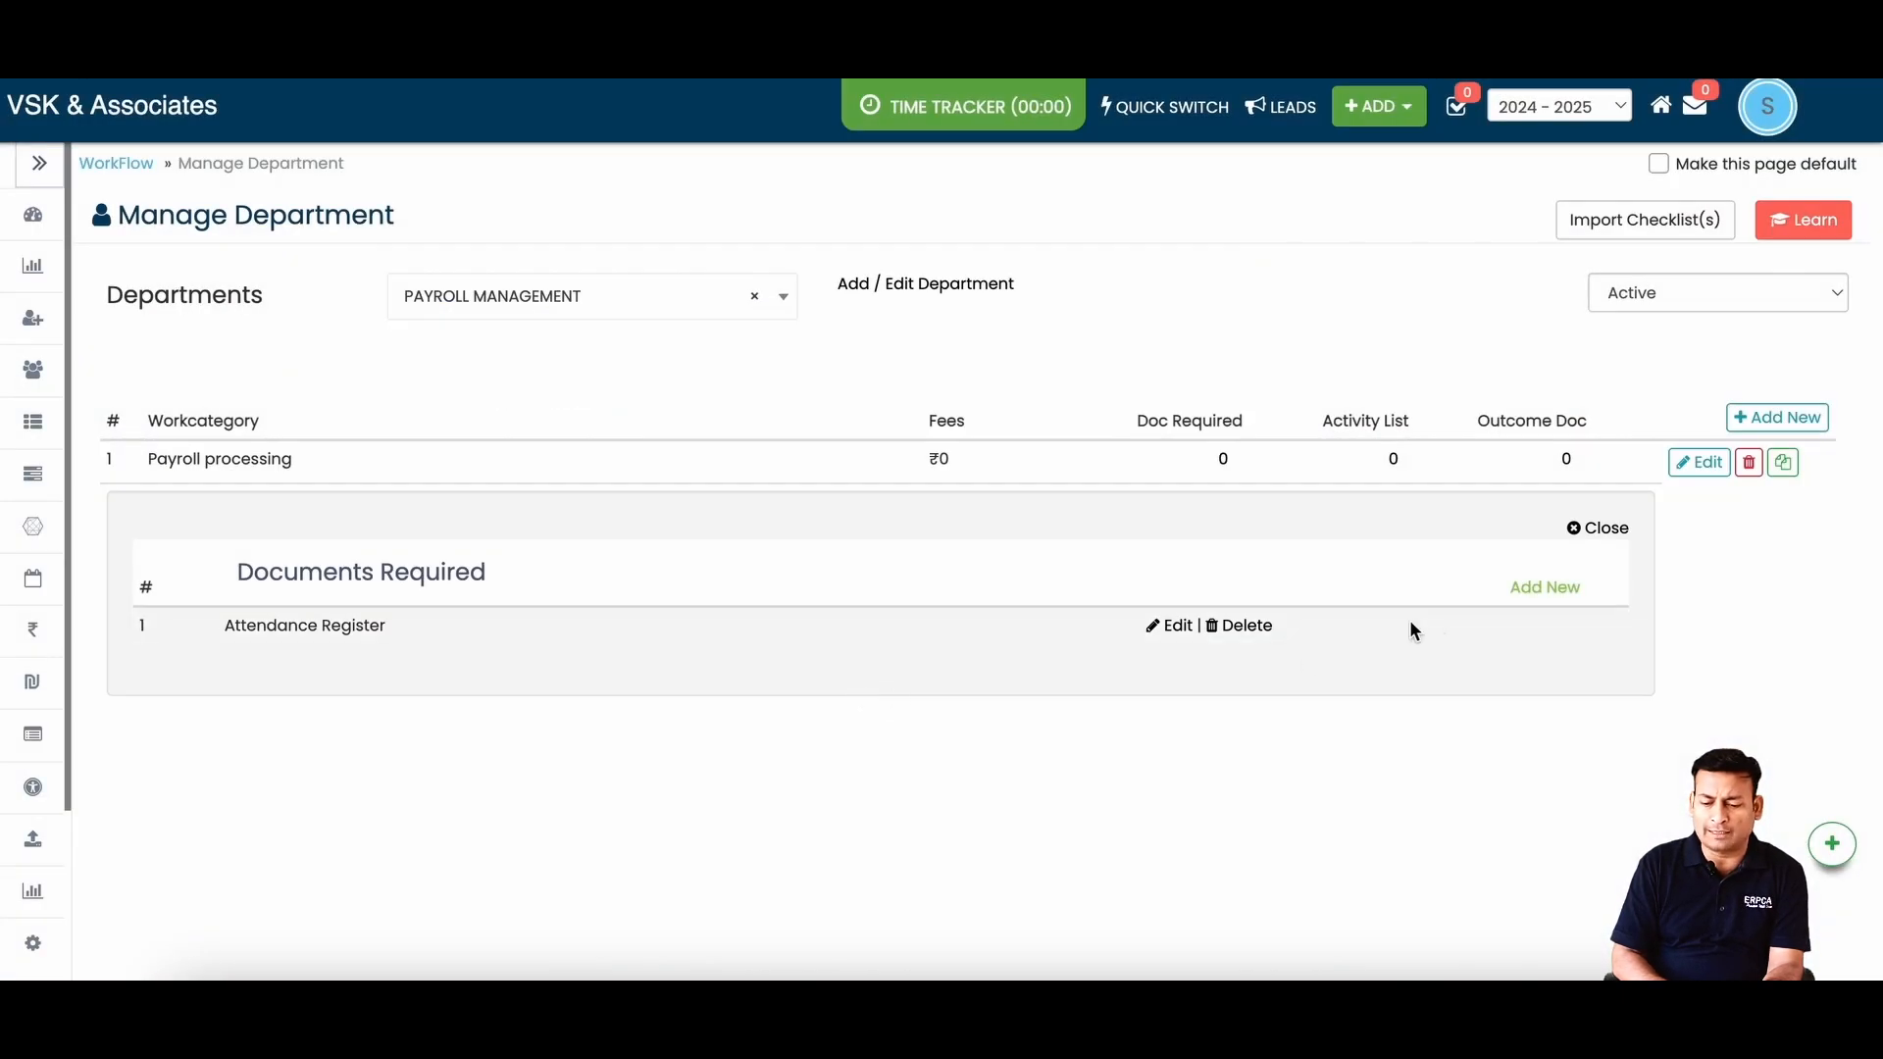
- Add Loan Statement of Employee to the required documents of Payroll processing, applied to all ongoing and planned tasks
left_click(1545, 587)
left_click(735, 444)
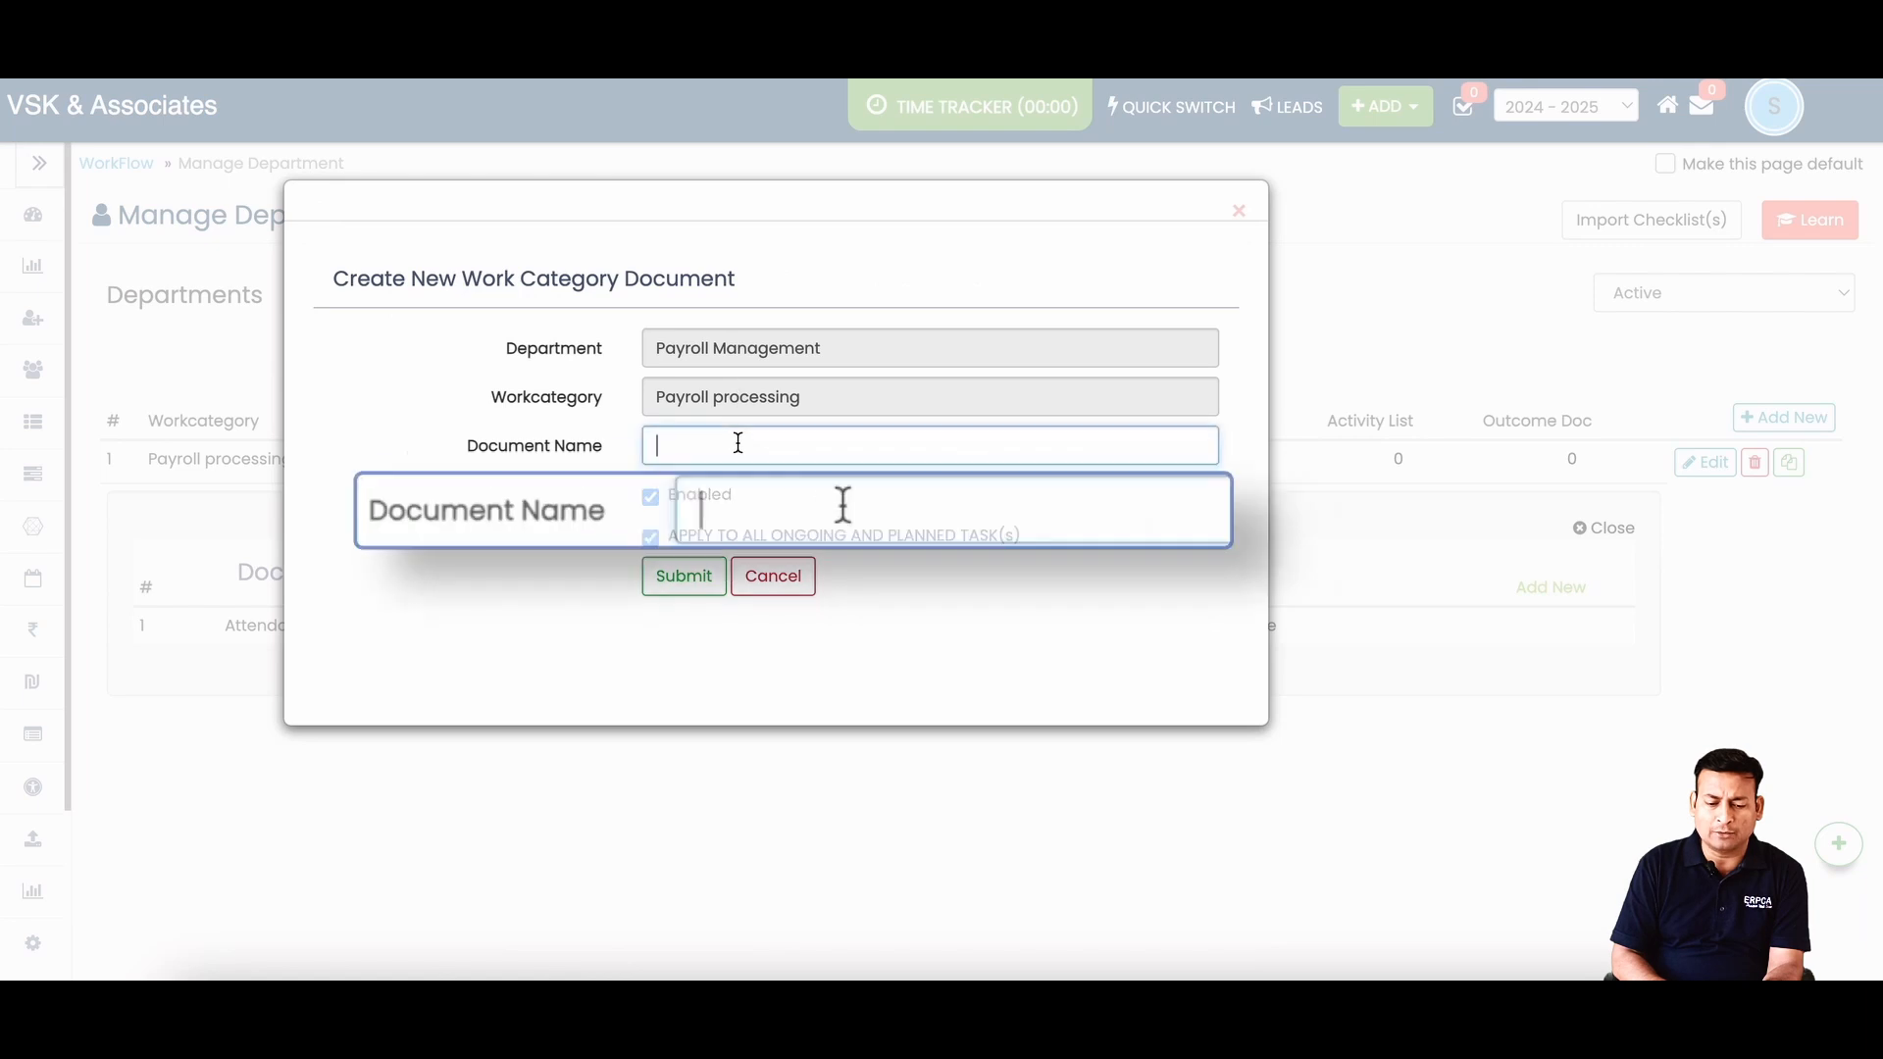
type("Loan Statemet")
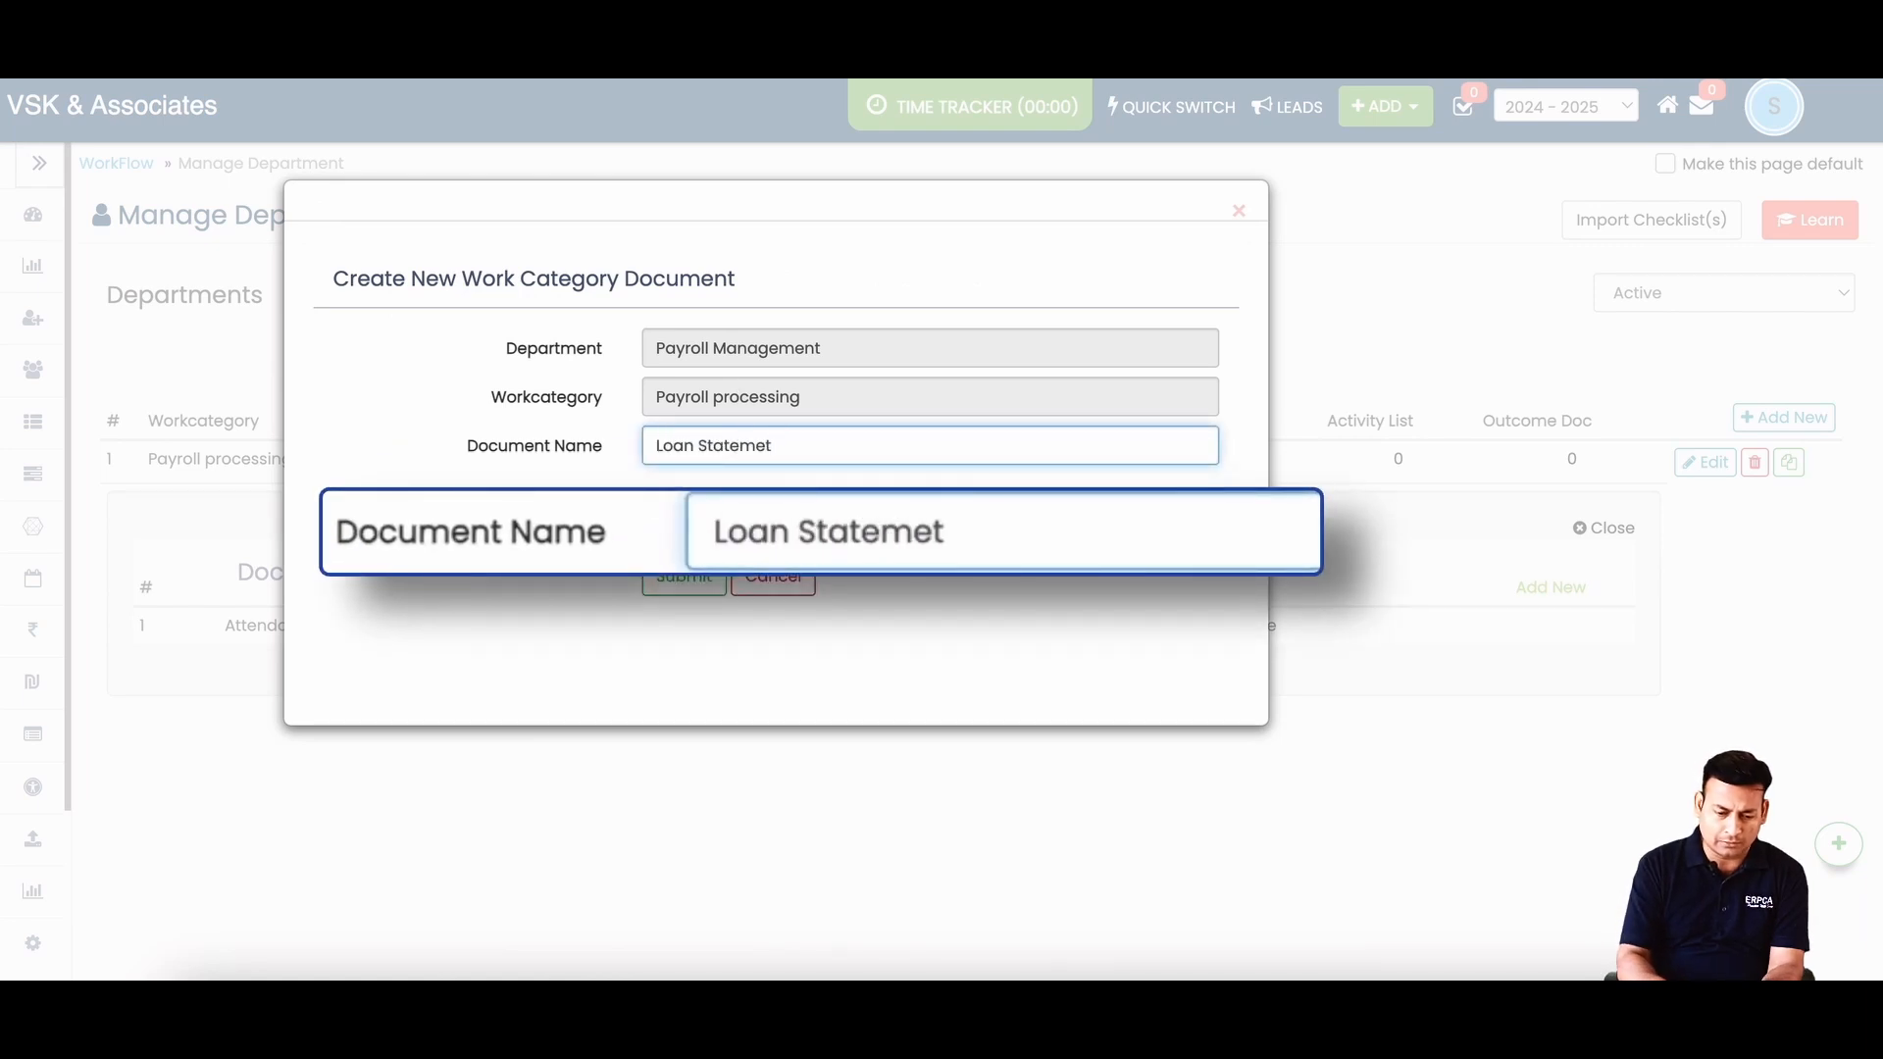
type("nt of Employee")
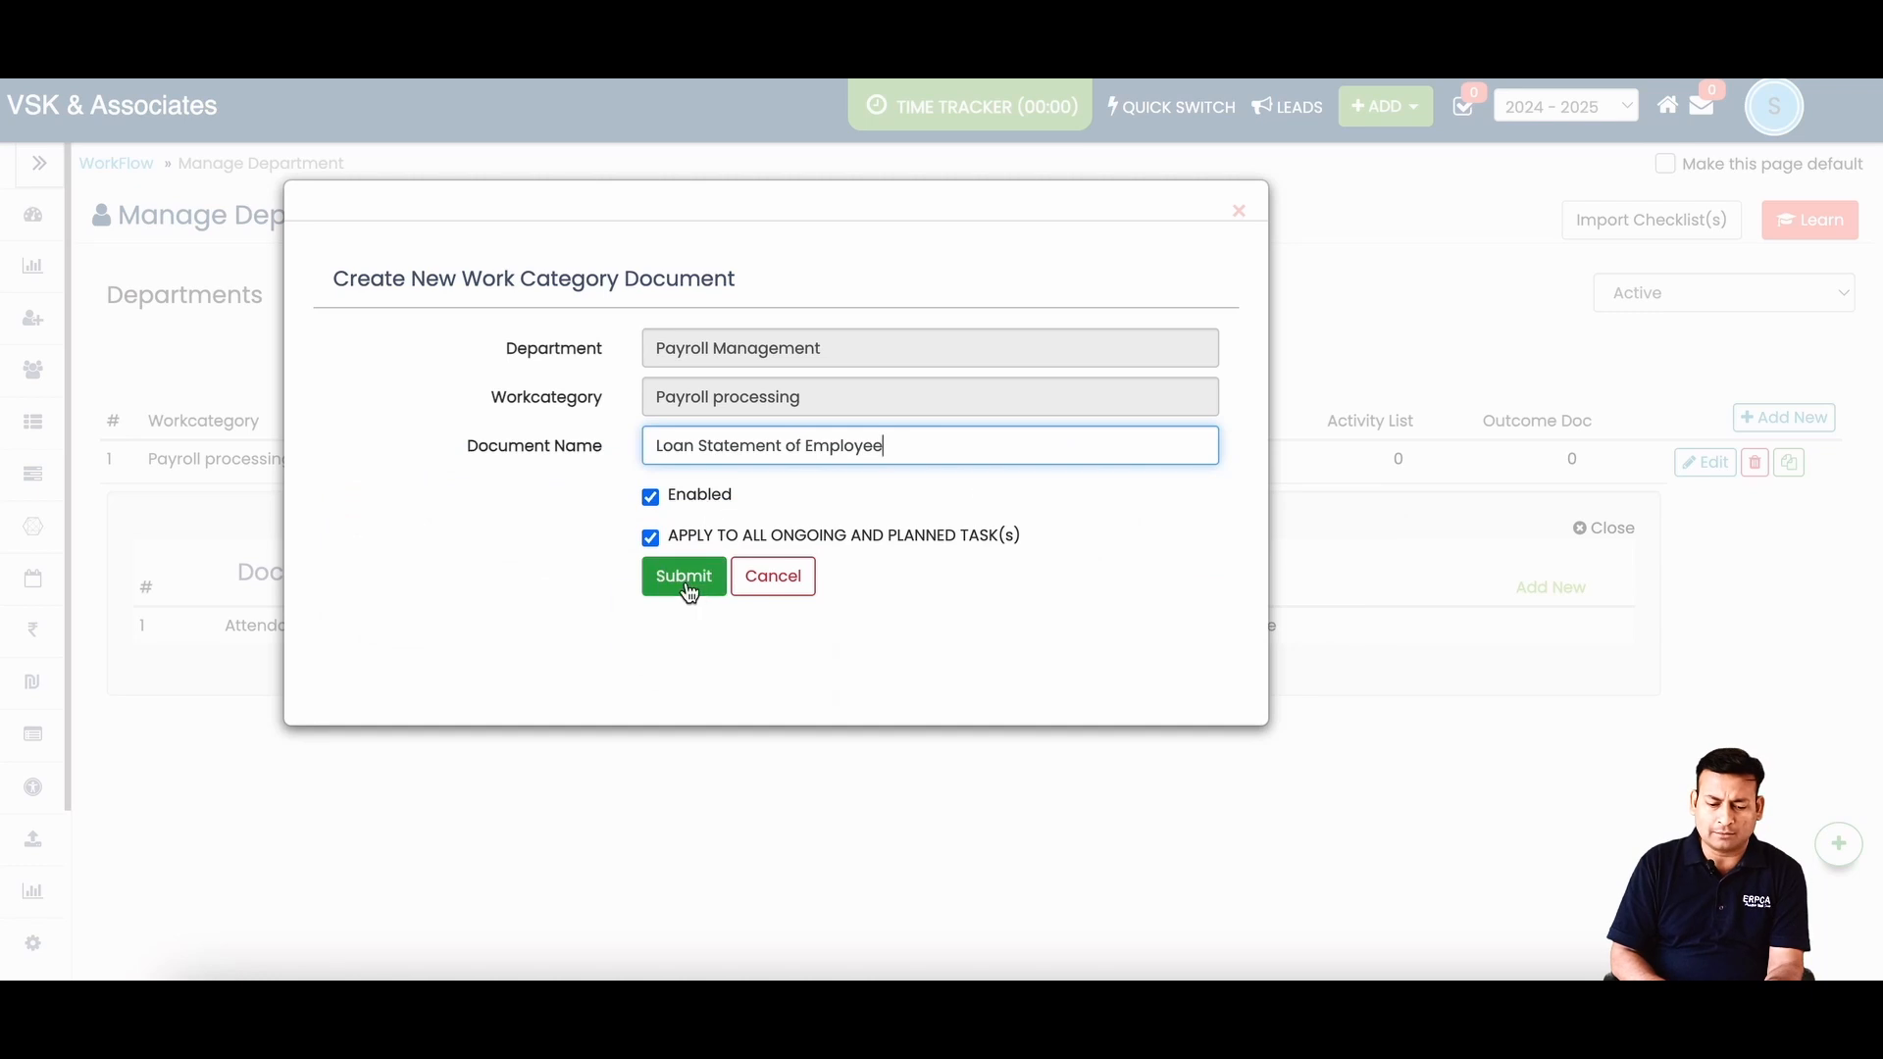
left_click(687, 589)
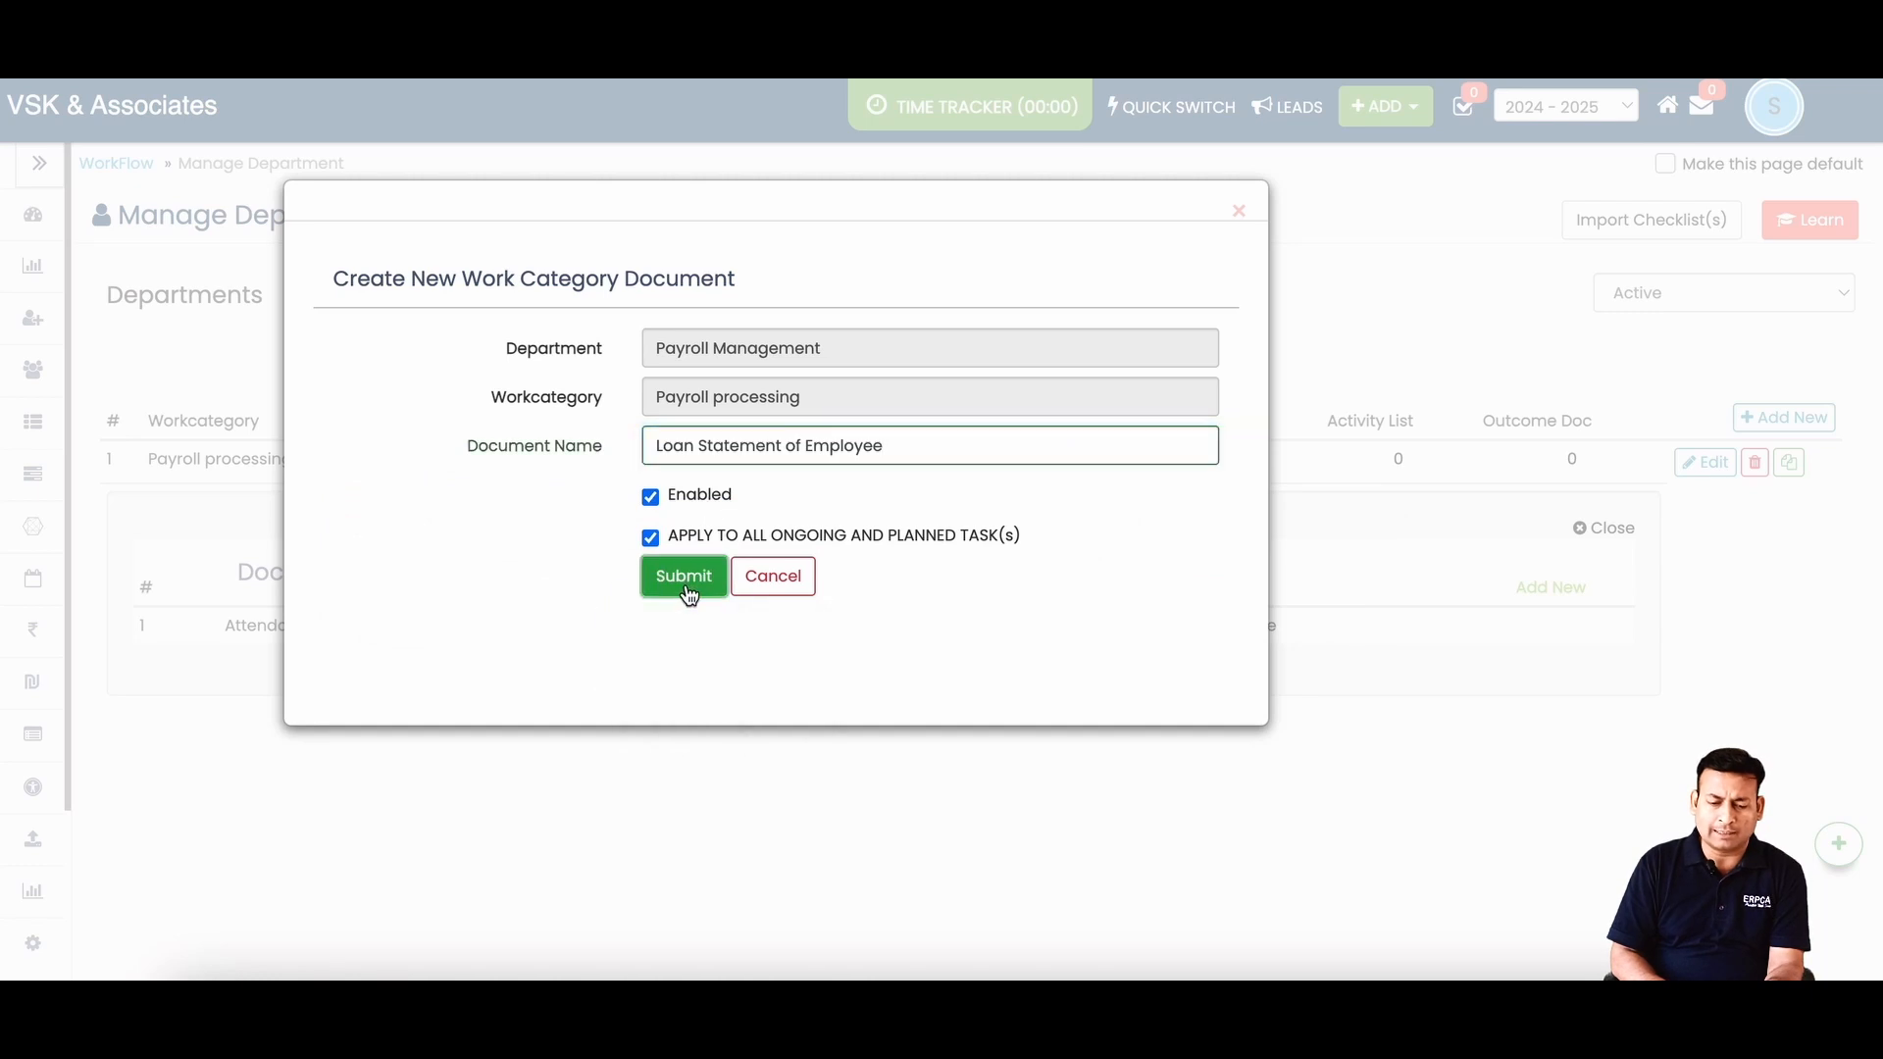
left_click(860, 690)
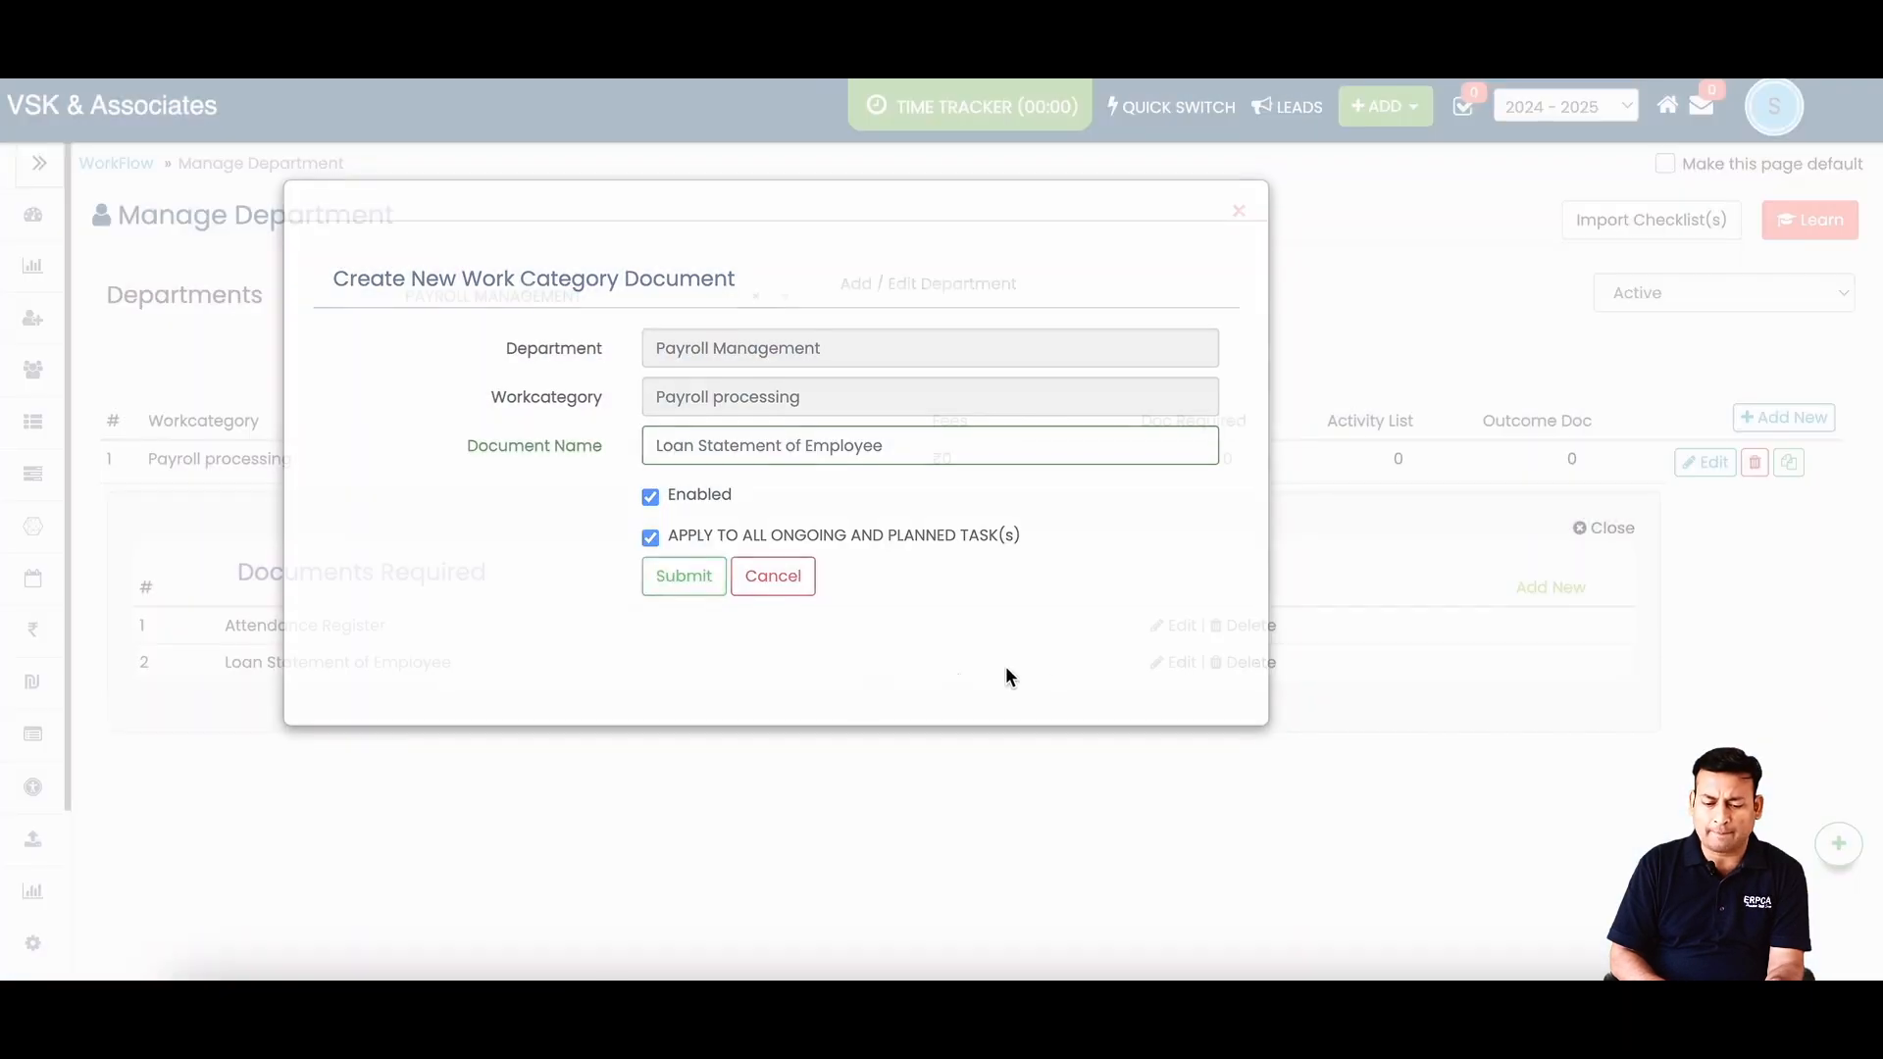
- Add Leave Register to the required documents of Payroll processing, applied to all ongoing and planned tasks
left_click(1542, 589)
left_click(803, 449)
type("Leave Register")
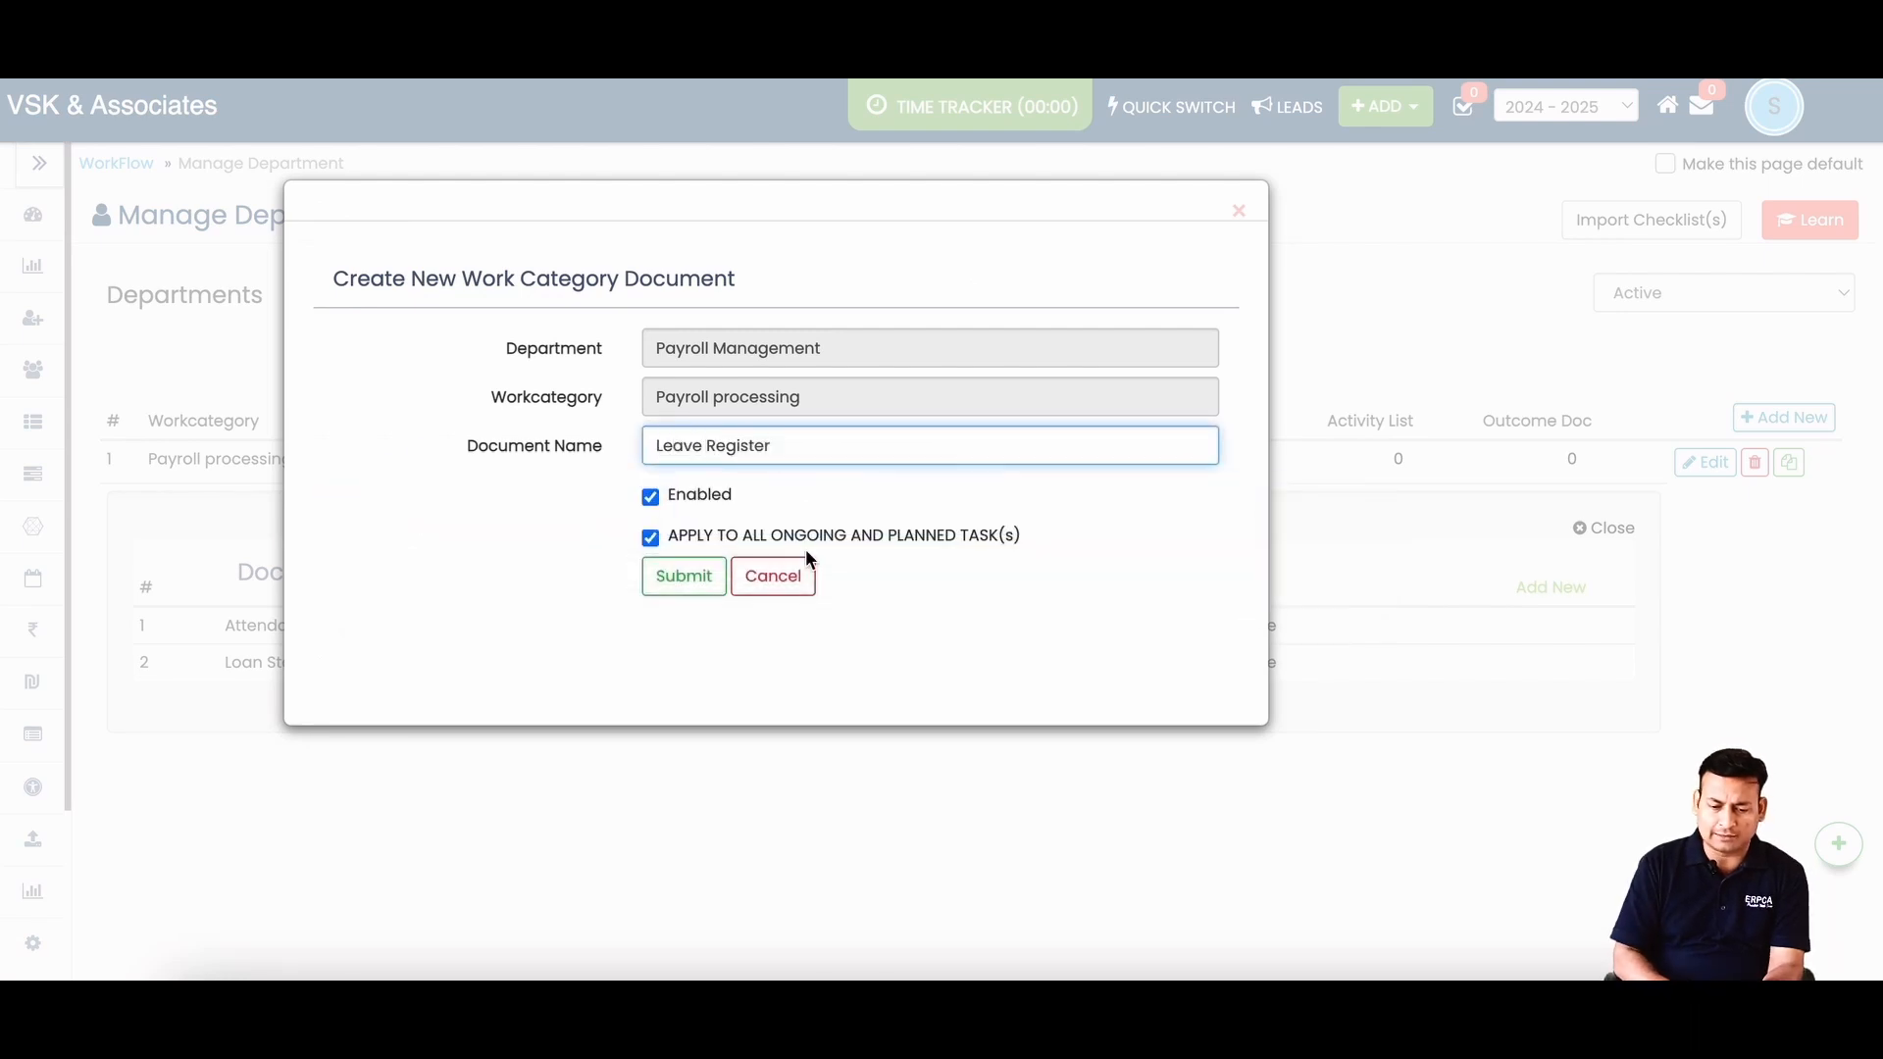
left_click(684, 576)
left_click(874, 696)
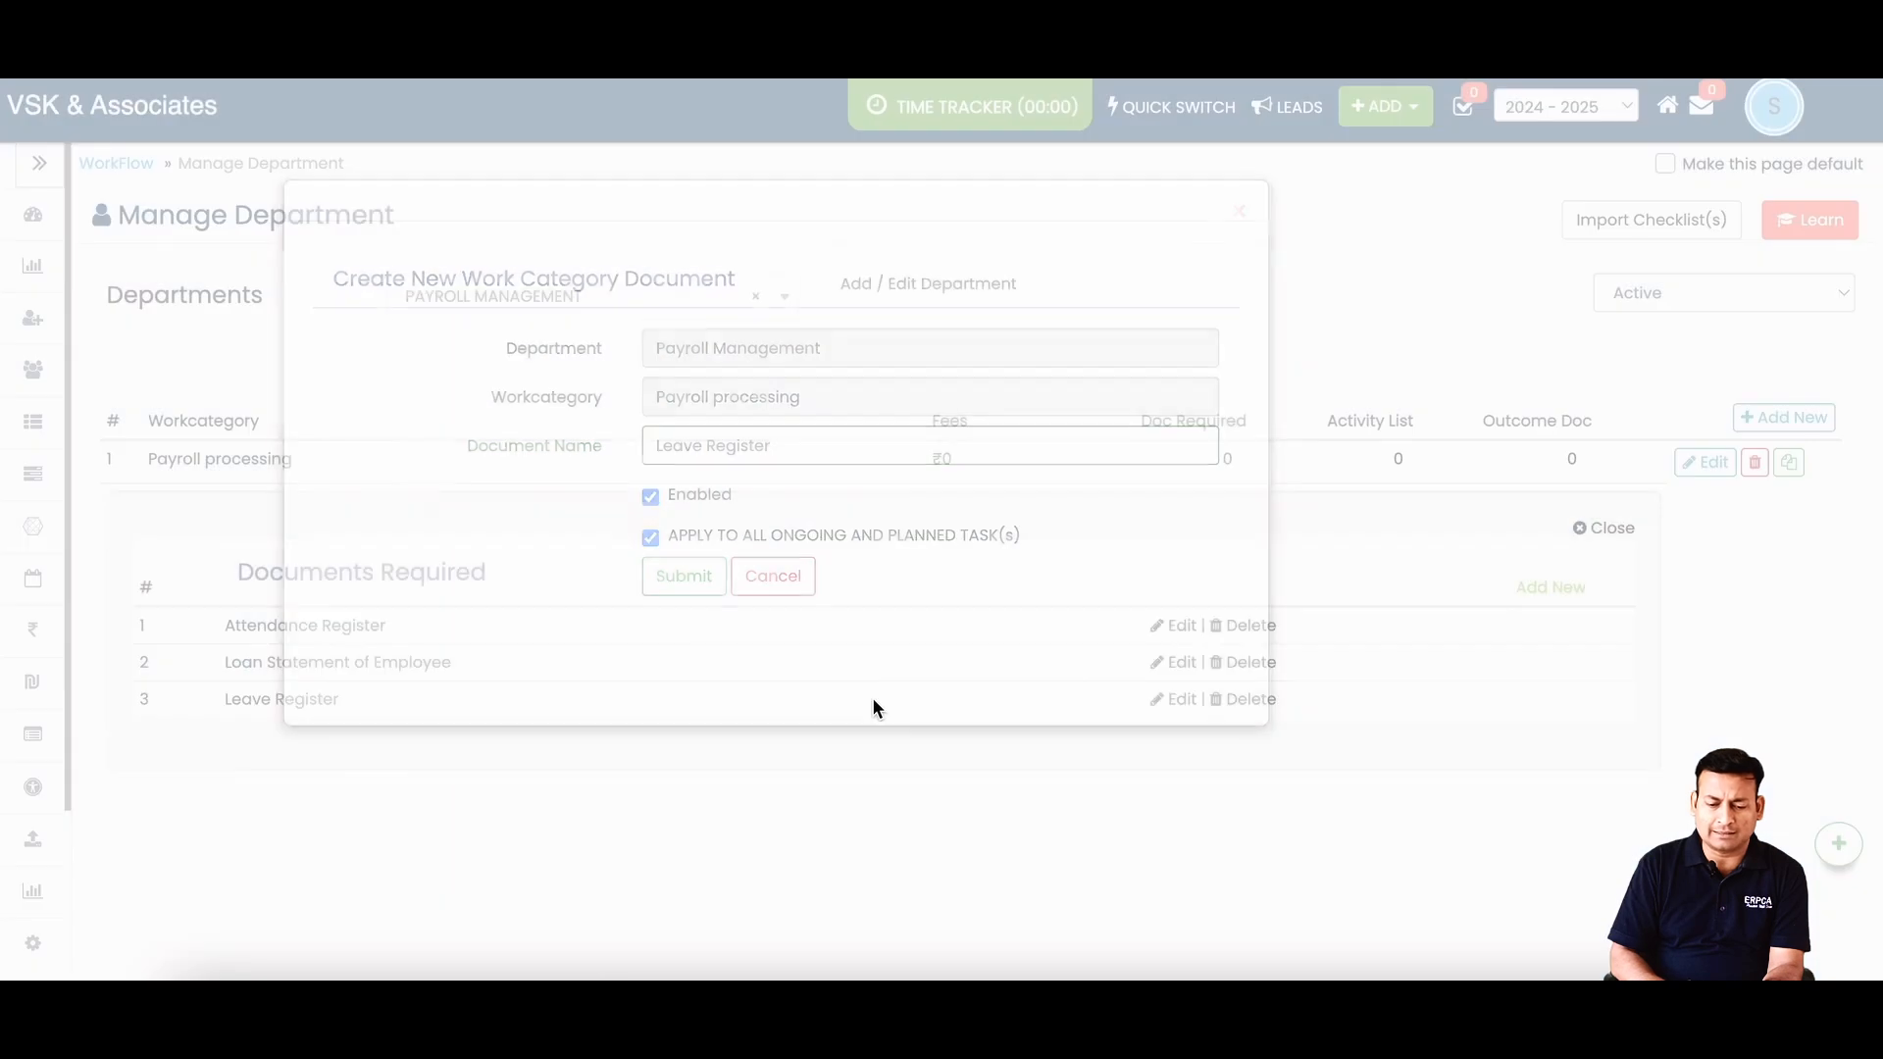
left_click(1541, 588)
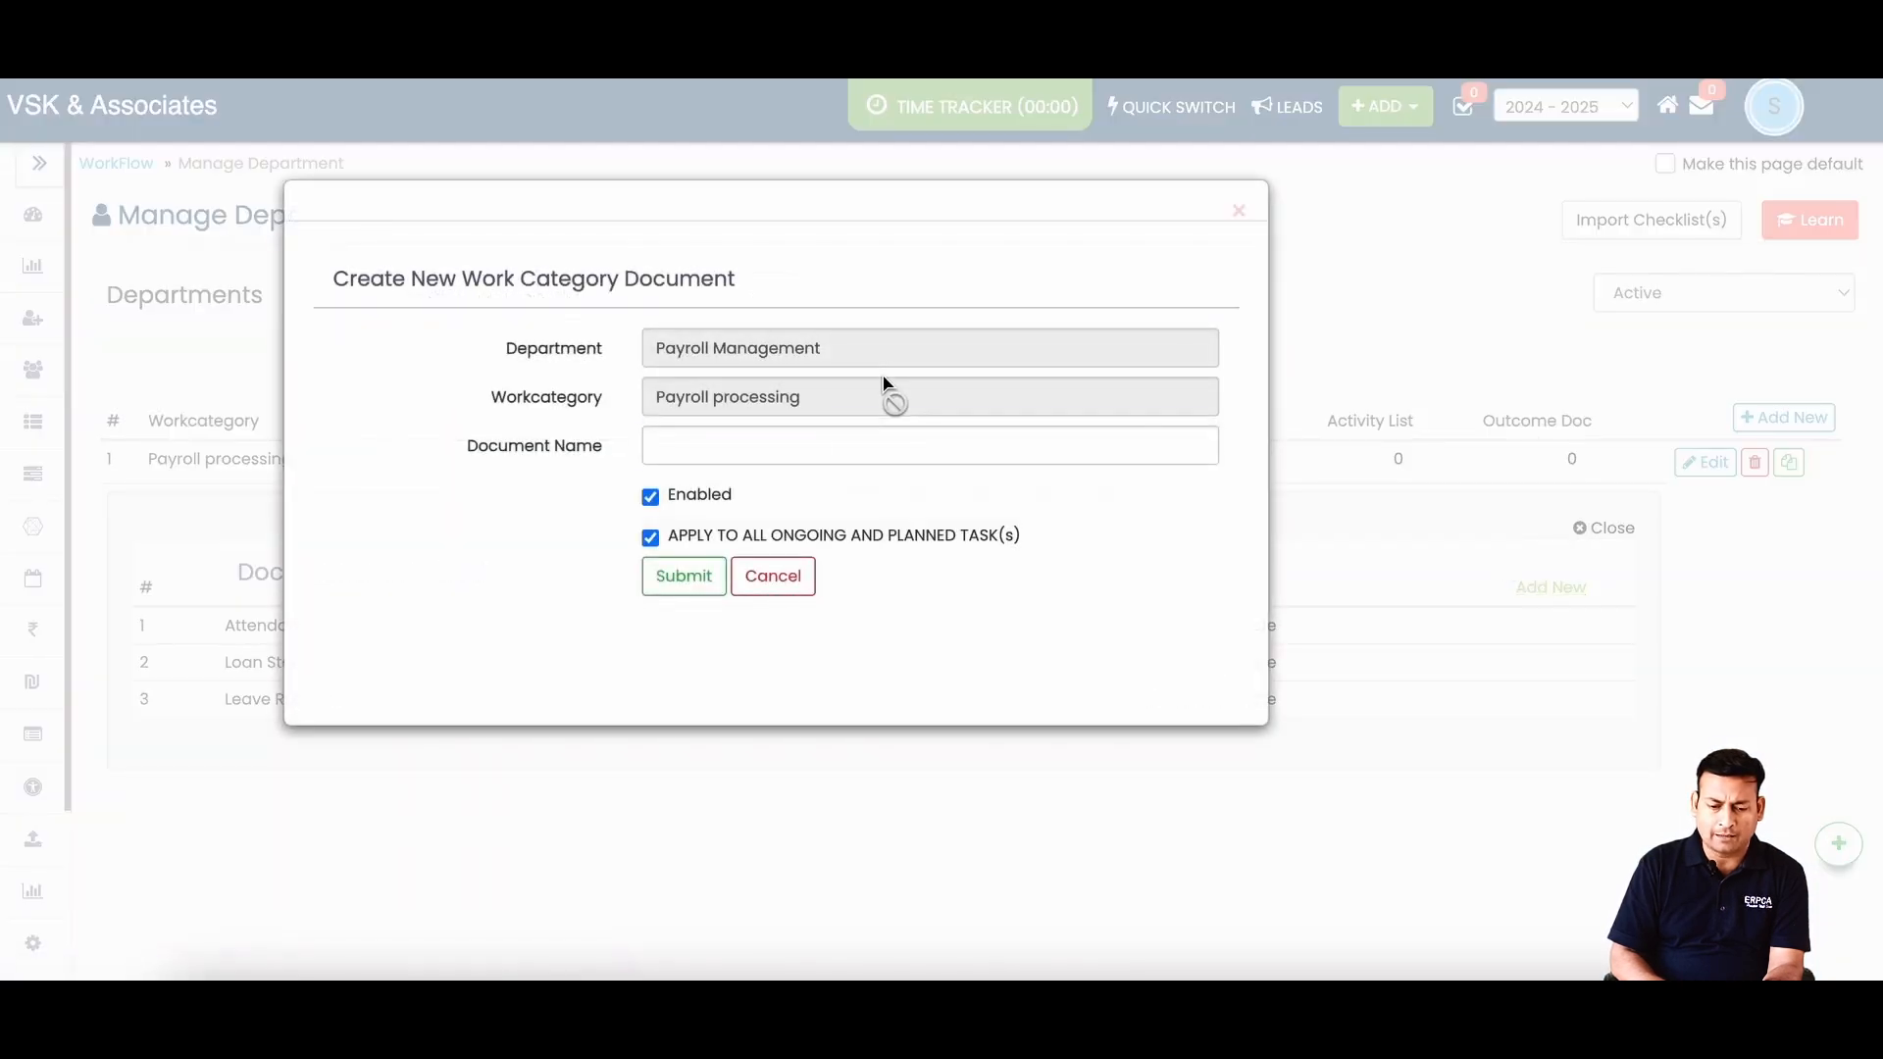
left_click(775, 578)
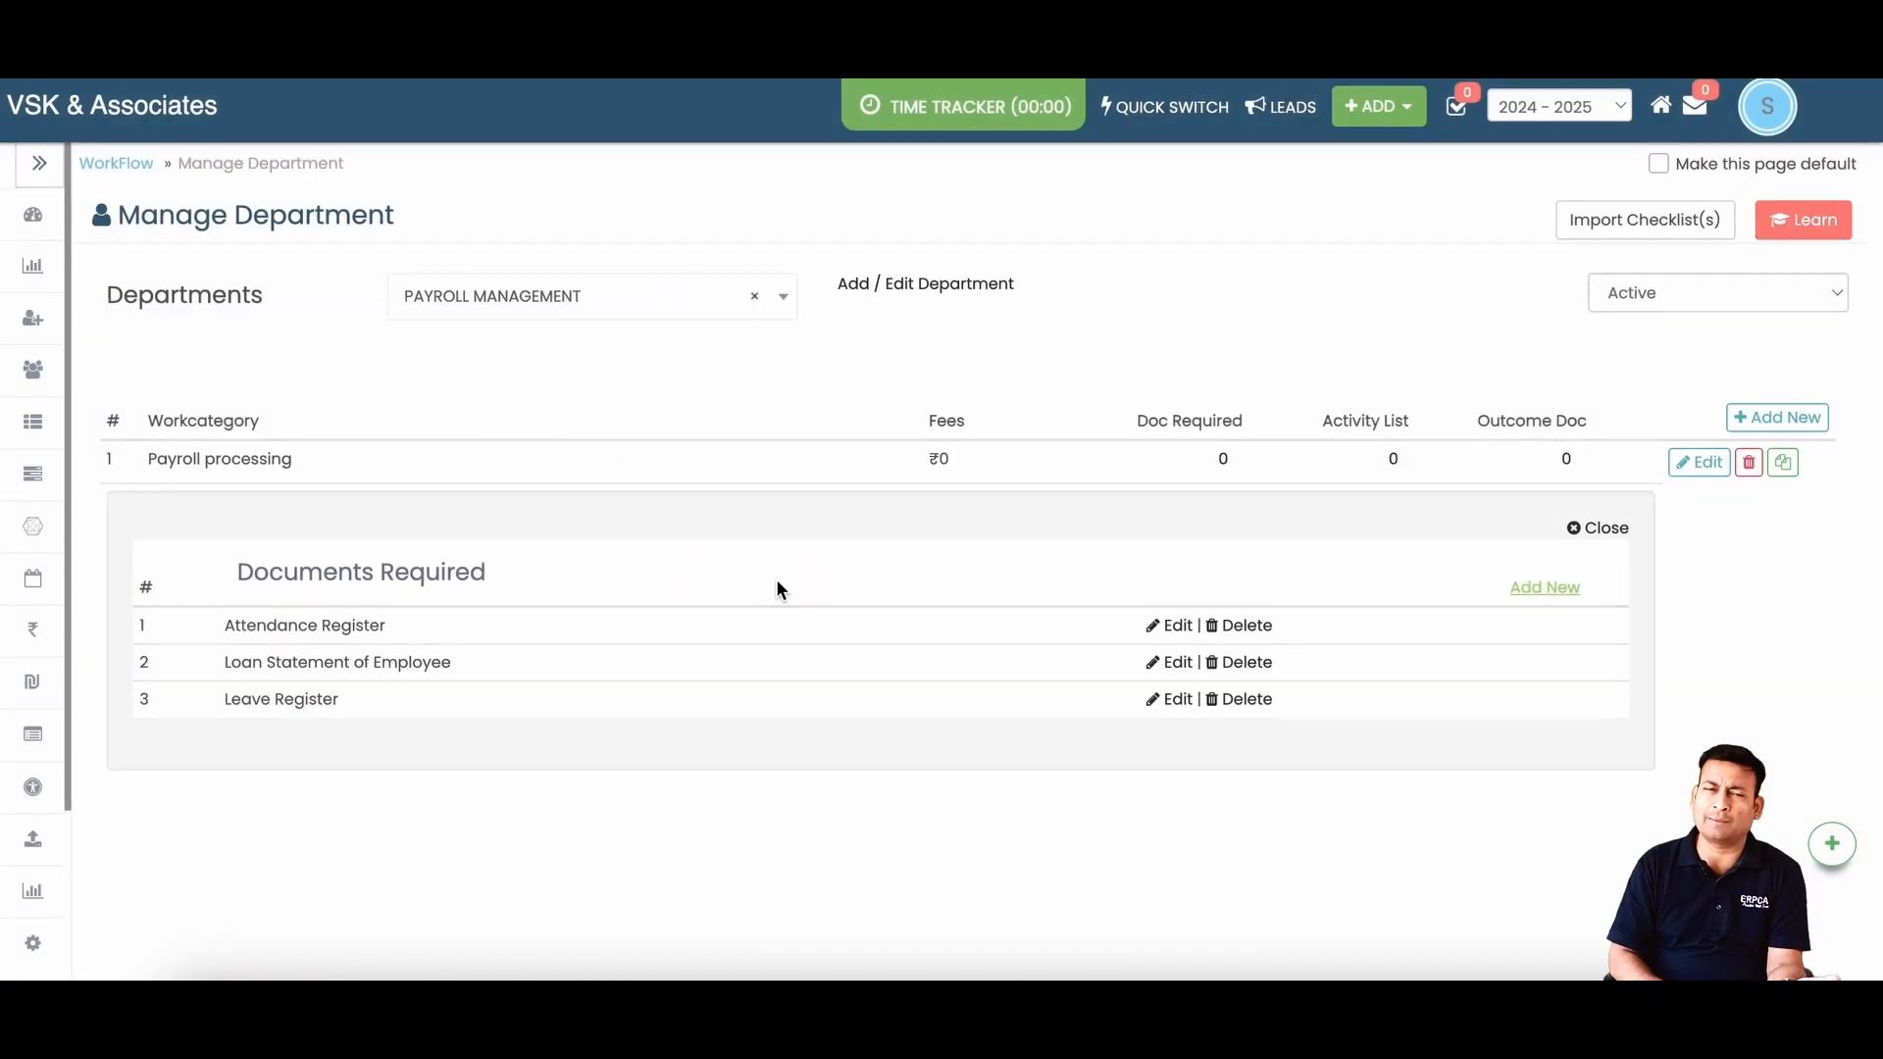
scroll(776, 580, "down", 1)
left_click(772, 633)
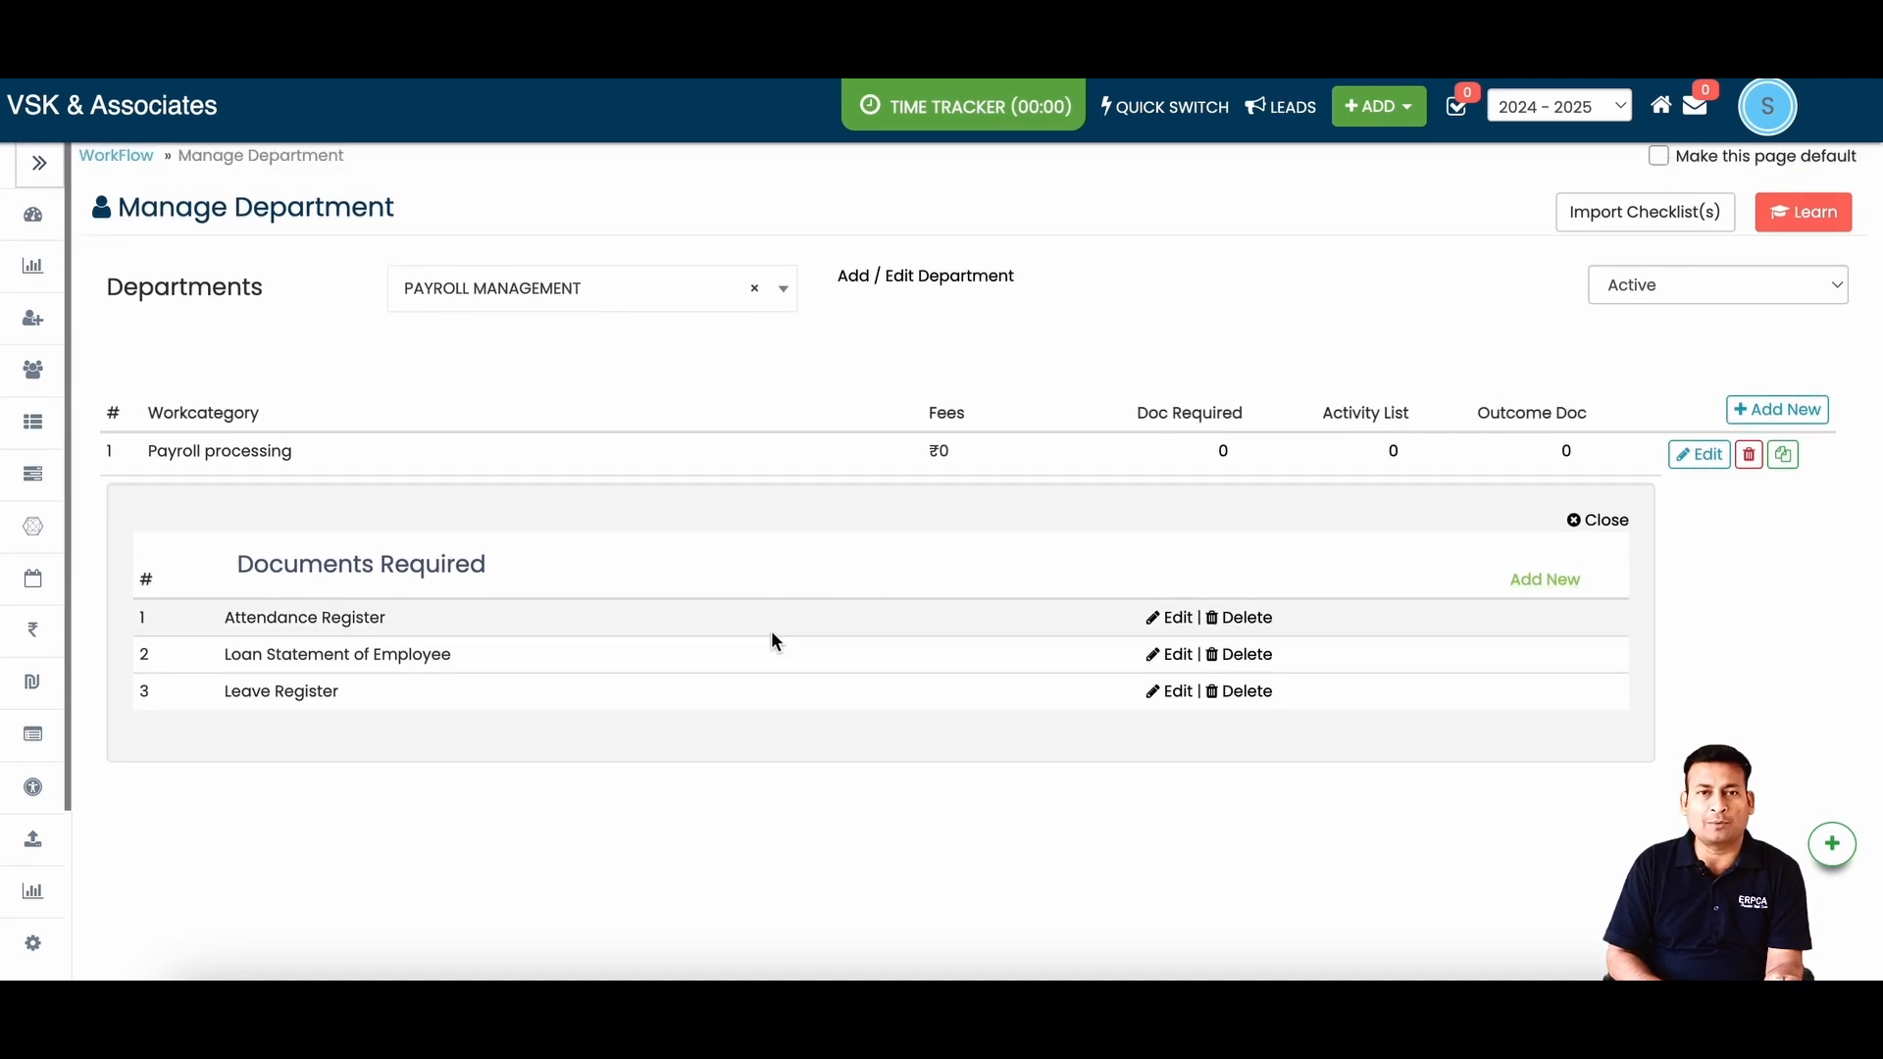
- Add a Salary Calculation activity with 20 percent weightage to Payroll processing, enabled and applied to all ongoing and planned tasks
left_click(1393, 453)
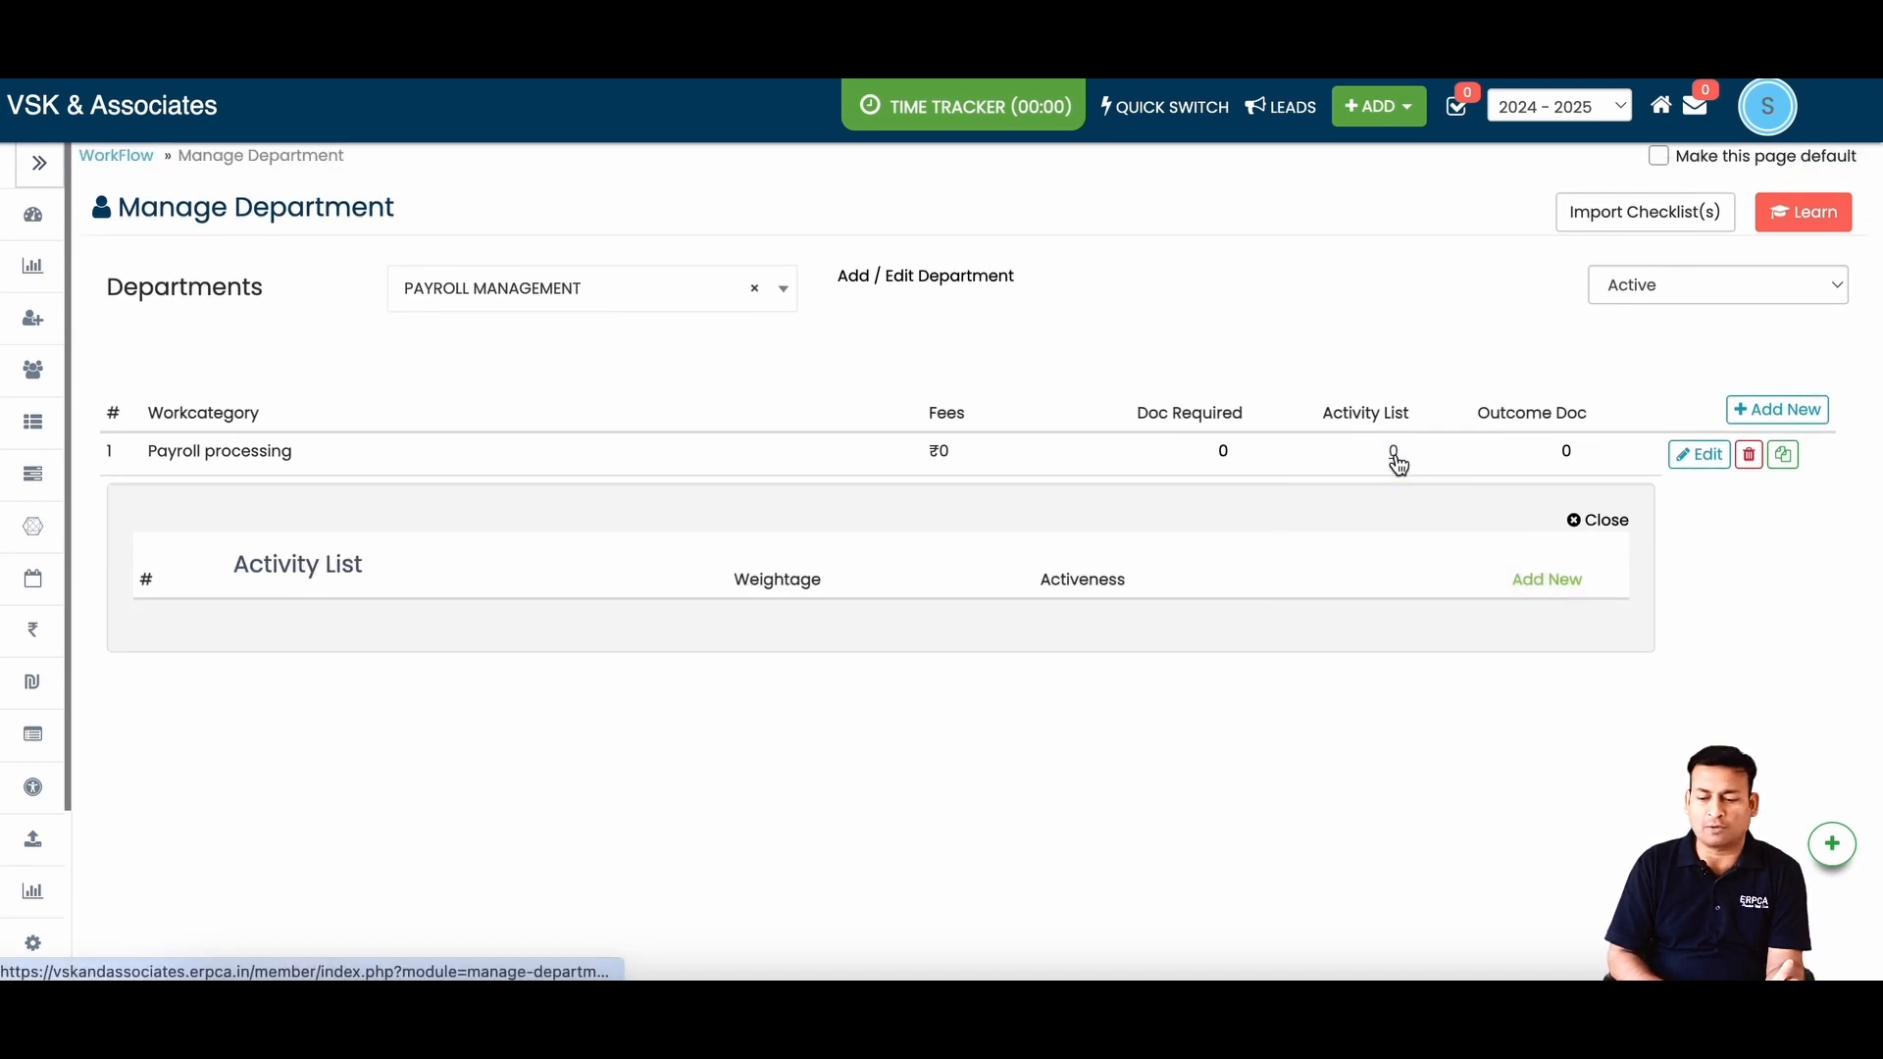
left_click(1548, 578)
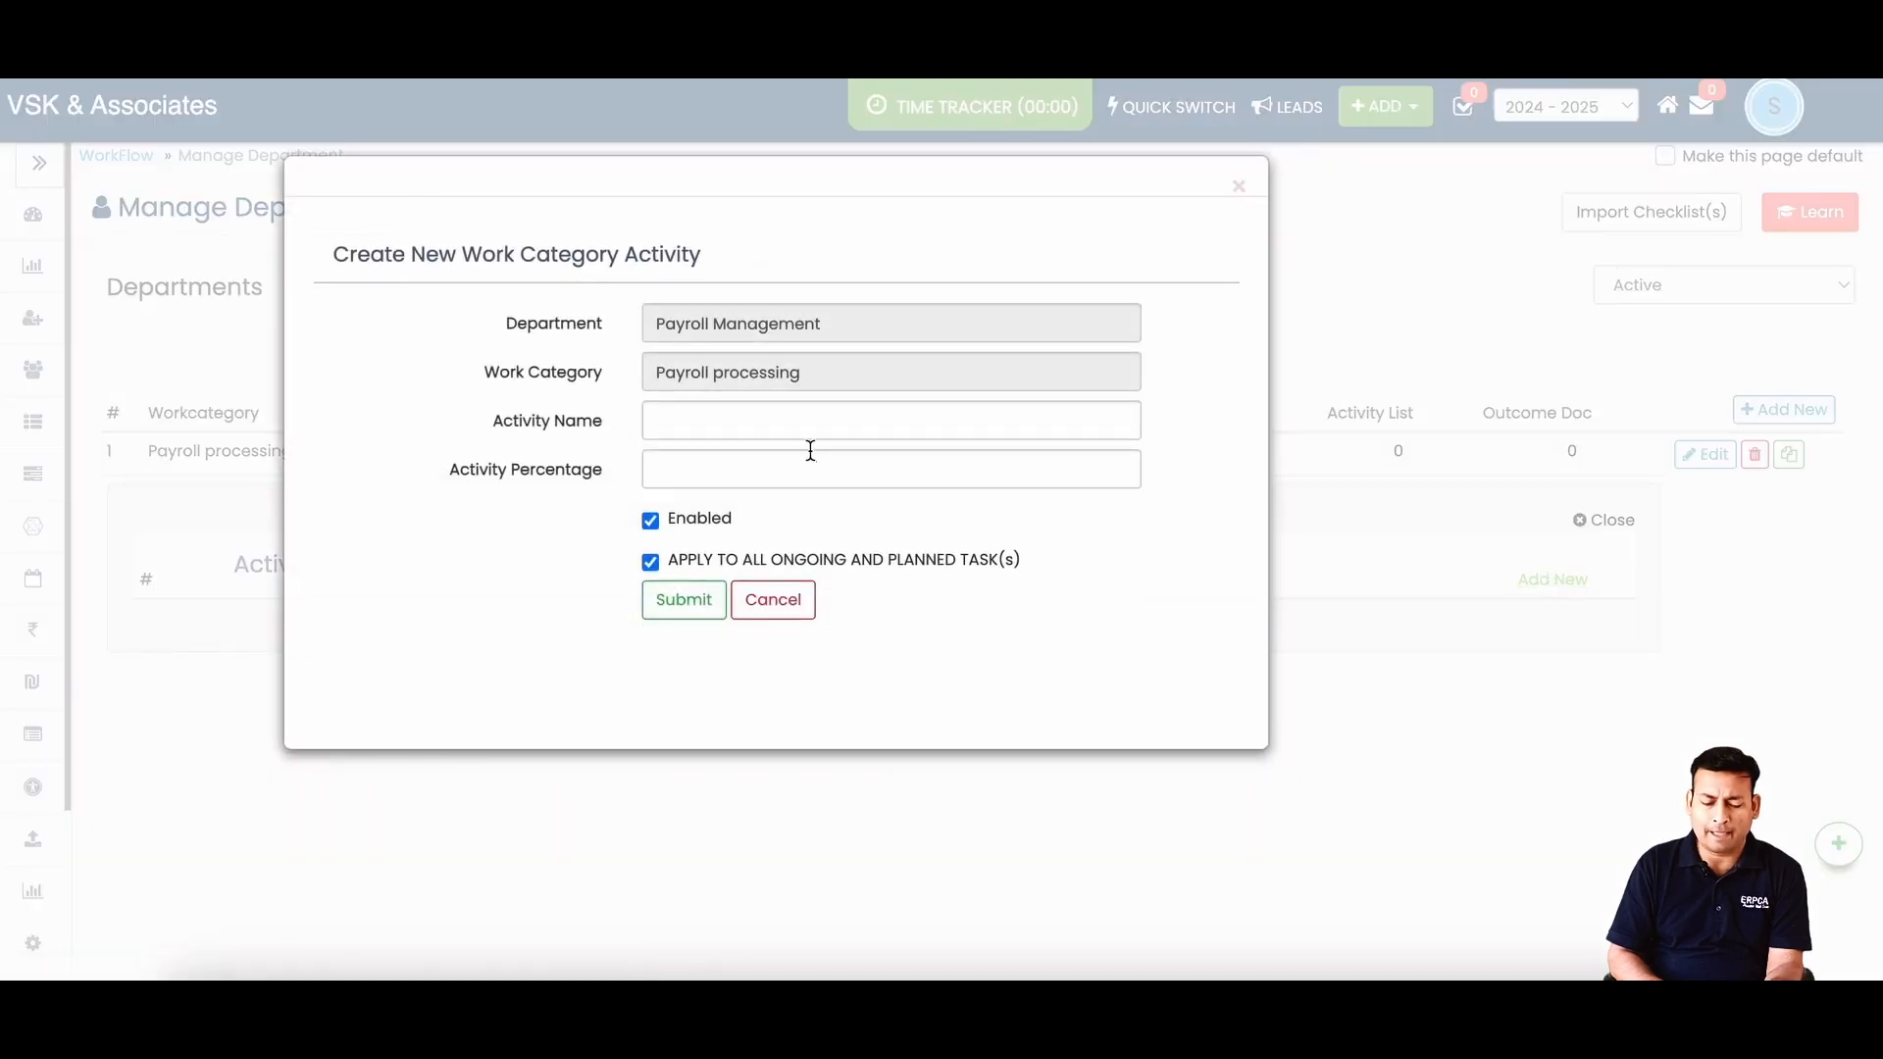
left_click(810, 421)
type("Salary Calculation")
key("Tab")
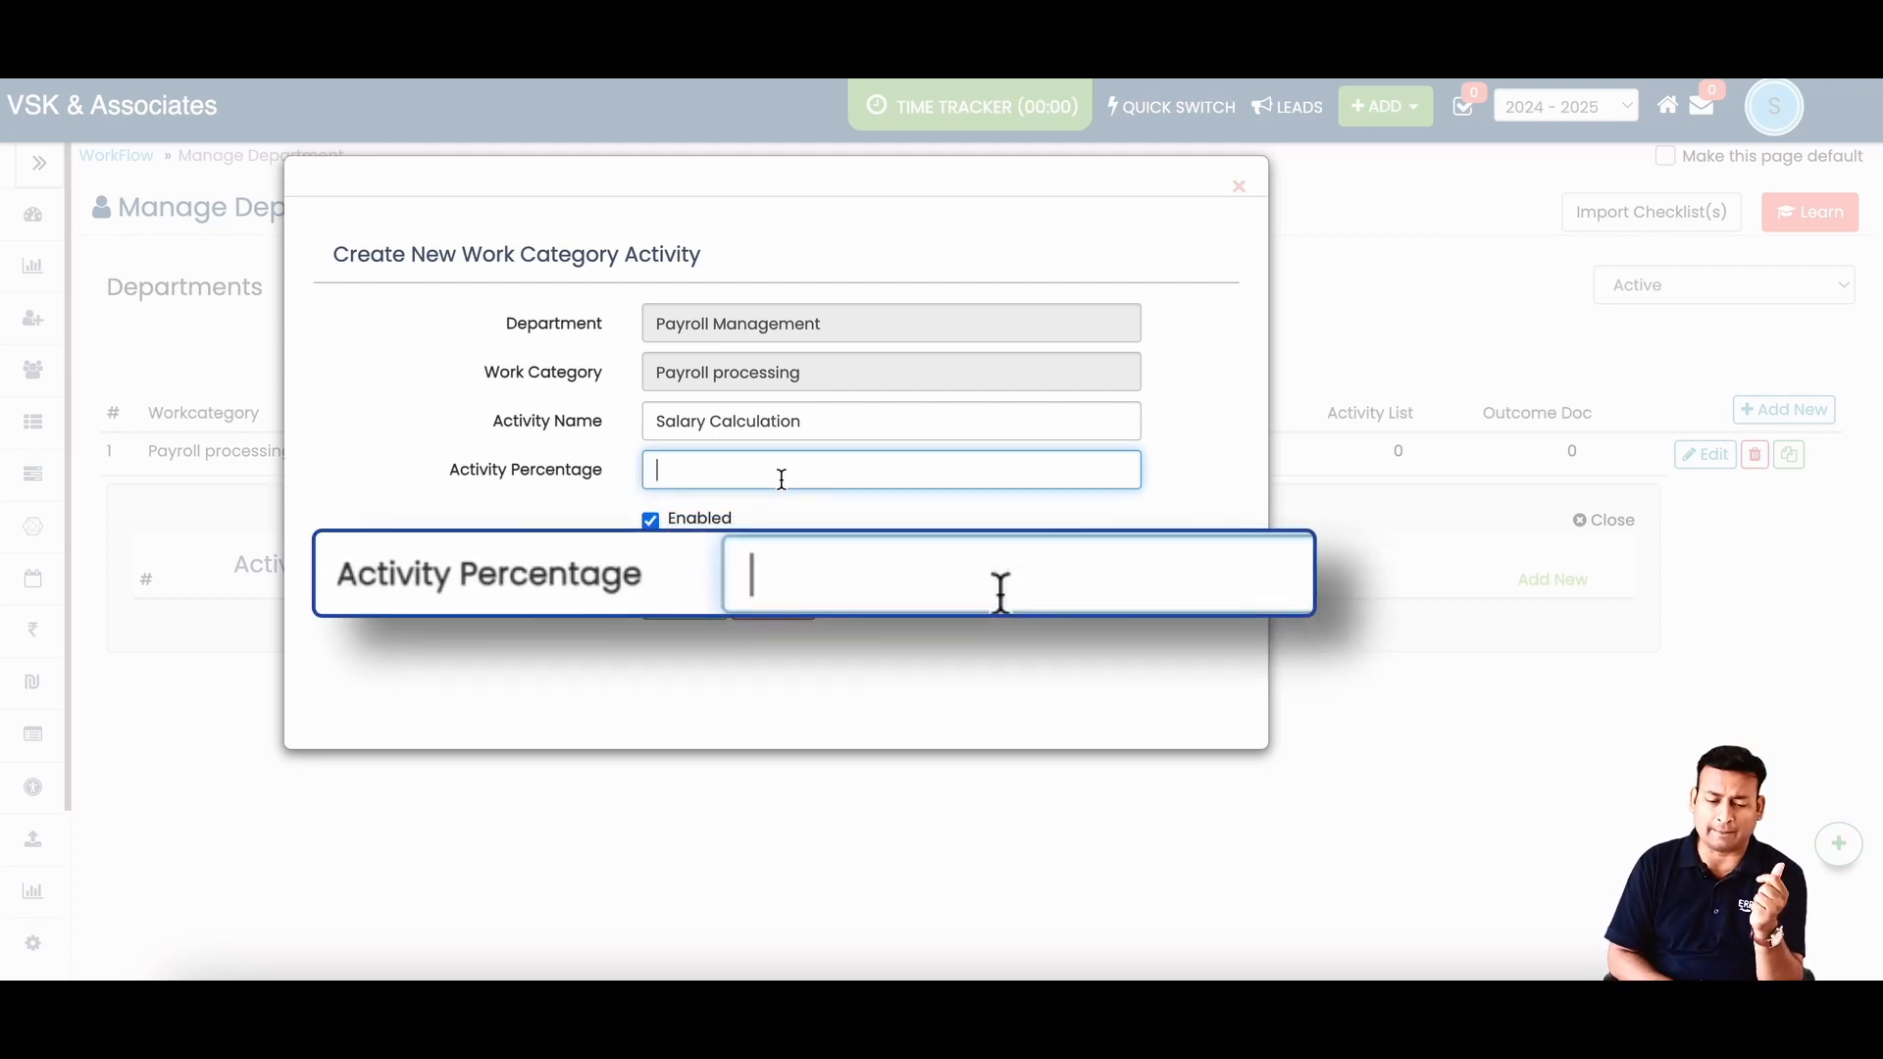
type("20")
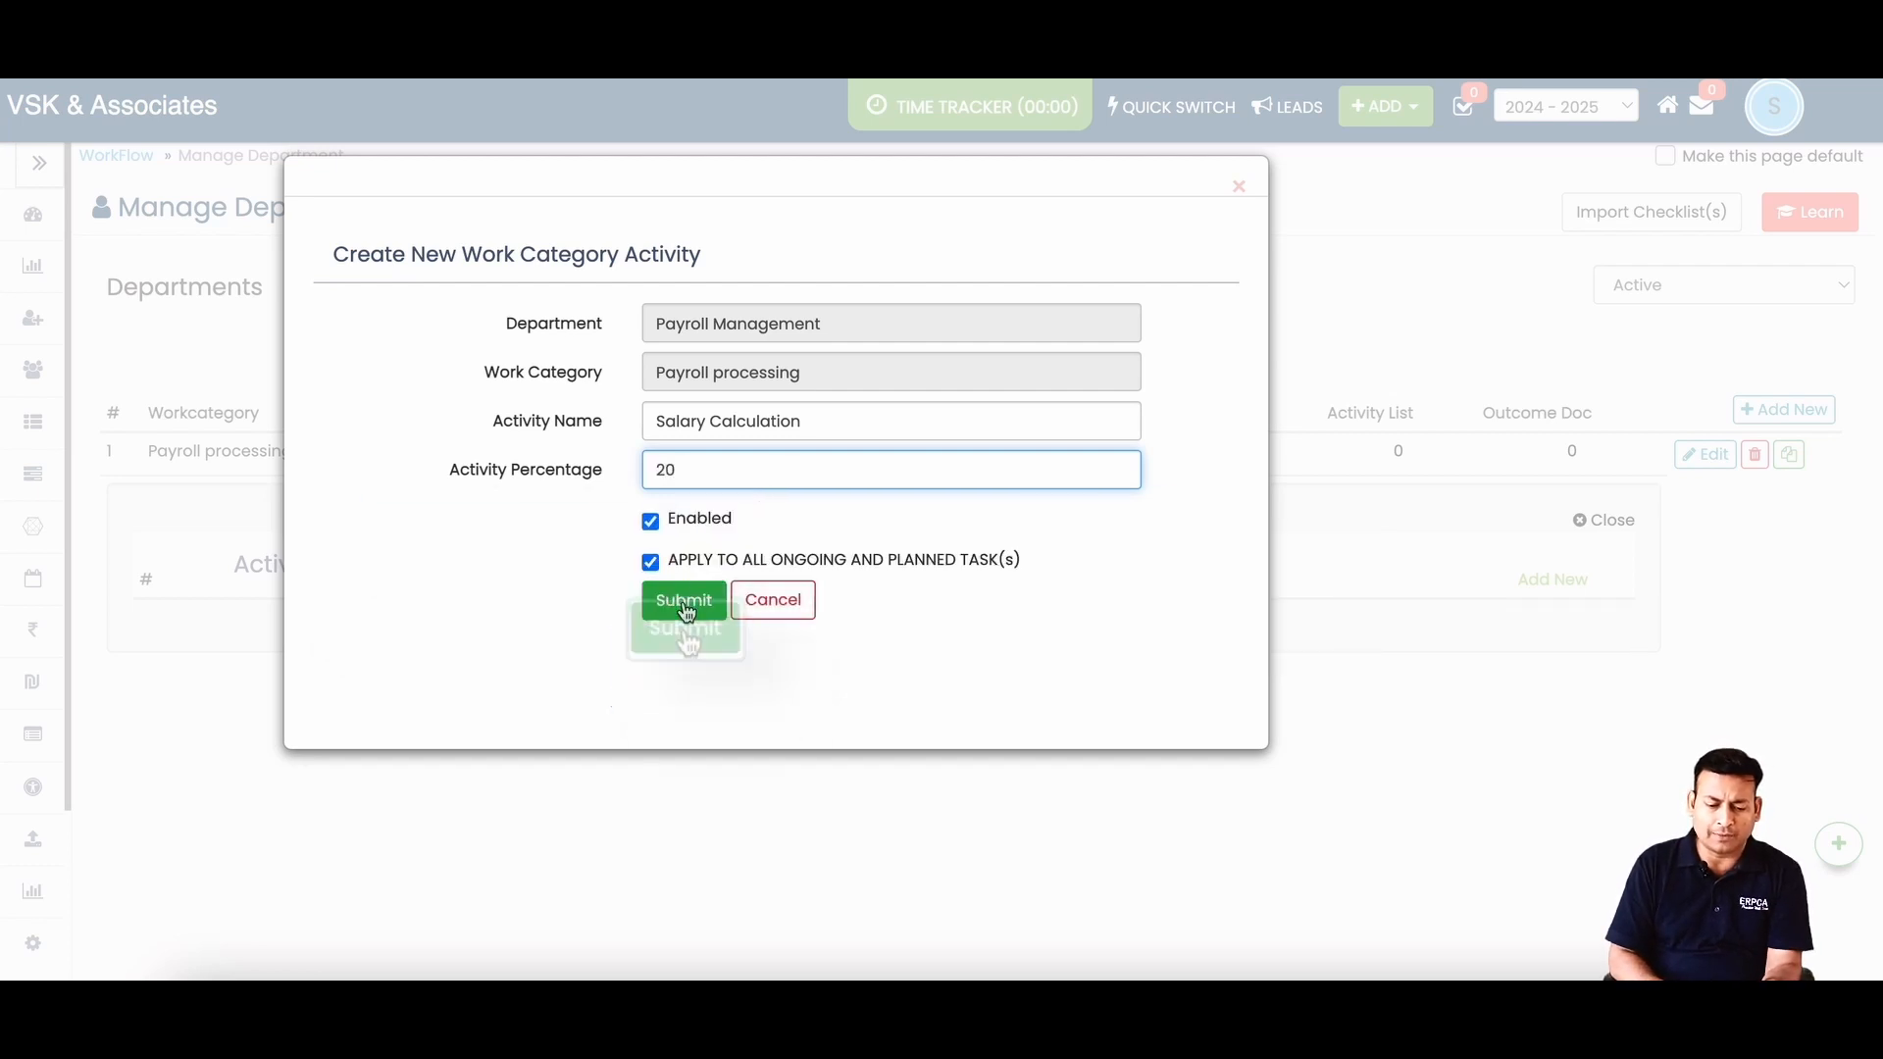
left_click(684, 600)
left_click(861, 675)
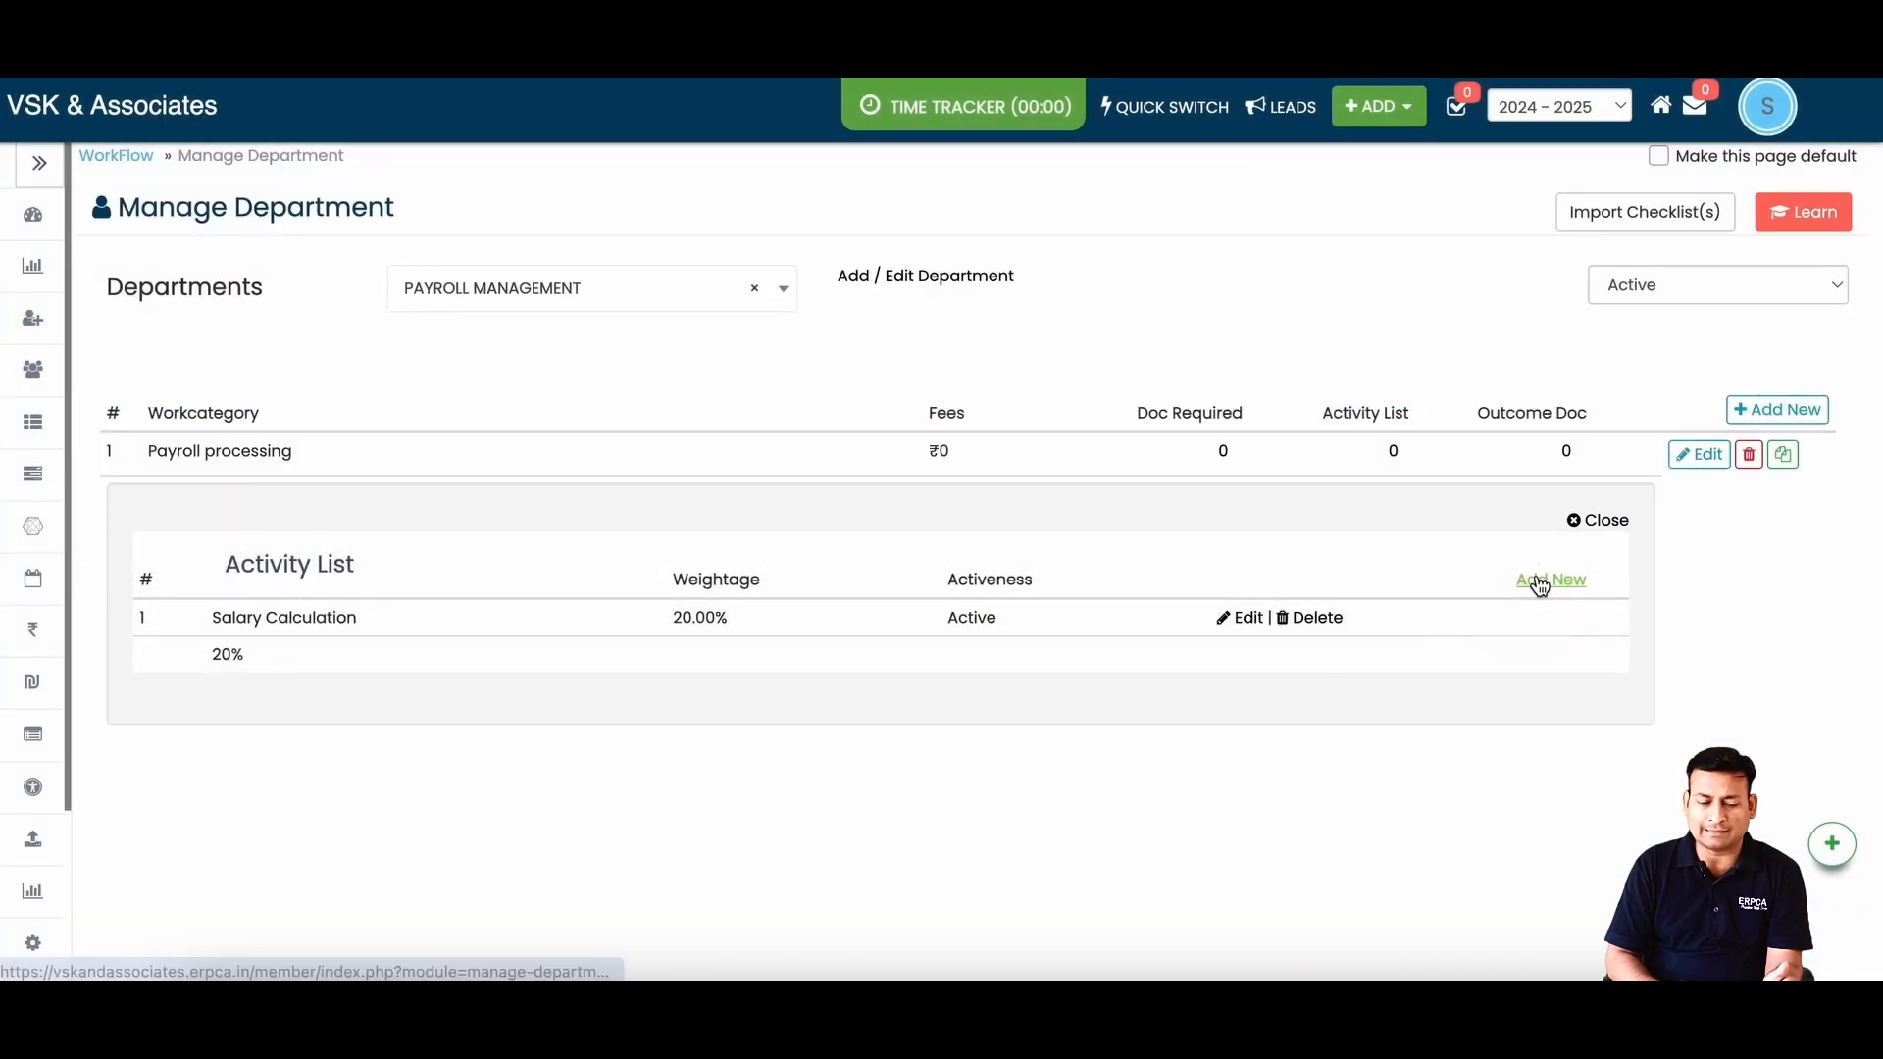
- Add a Leave calculation activity with 30 percent weightage to Payroll processing, enabled and applied to all ongoing and planned tasks
left_click(1545, 580)
left_click(802, 420)
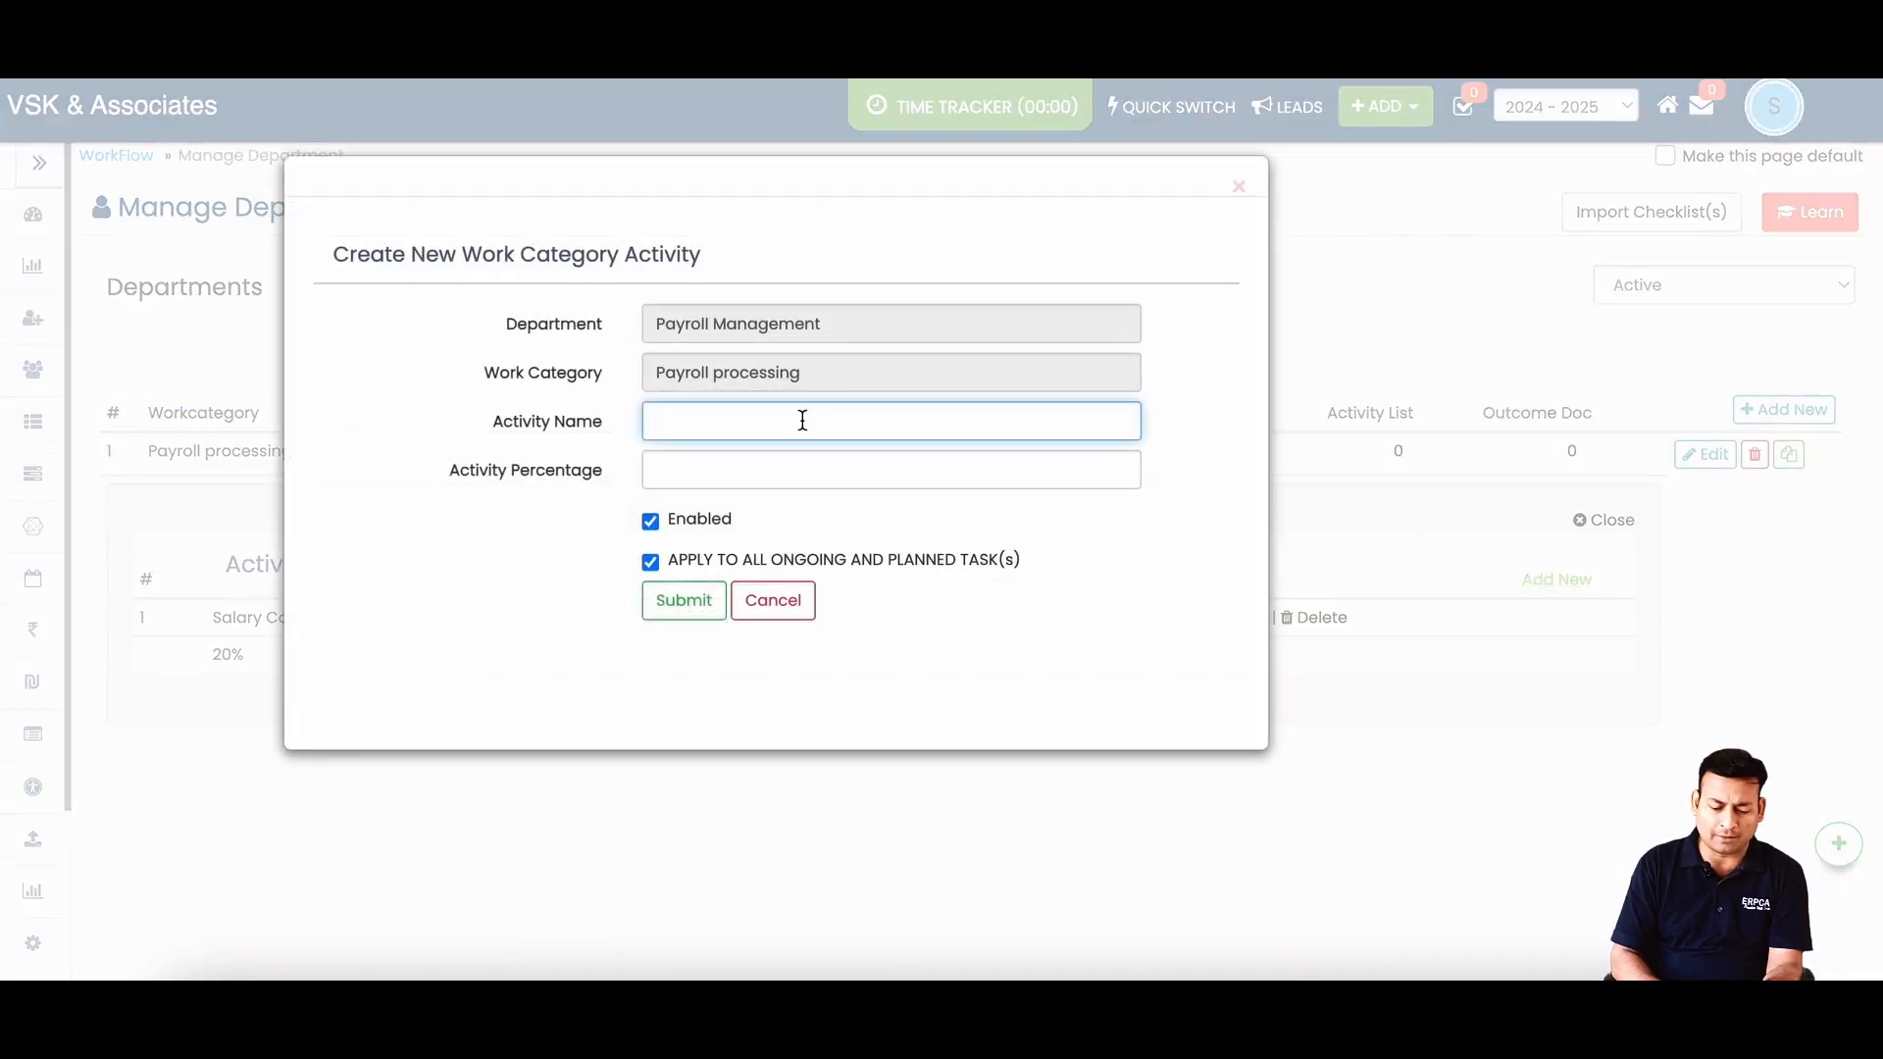
type("Leave calculation")
left_click(890, 470)
type("30")
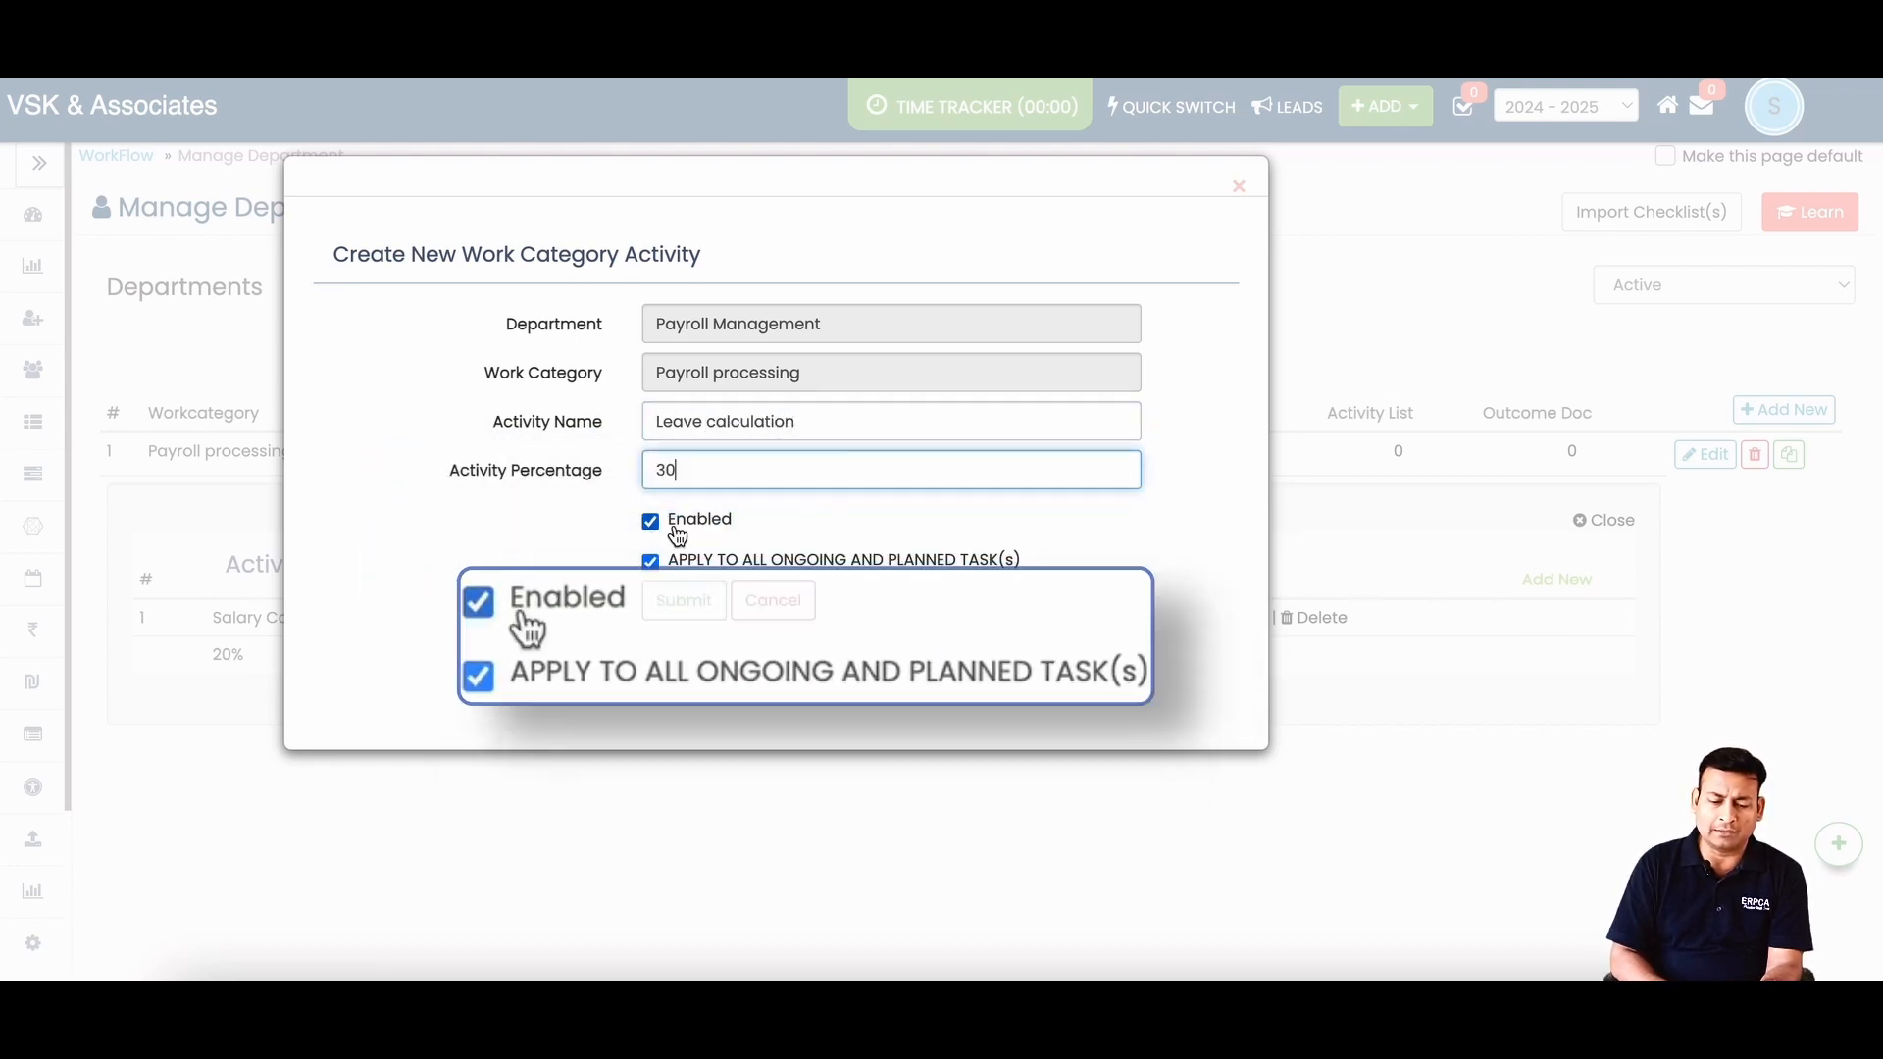
left_click(687, 605)
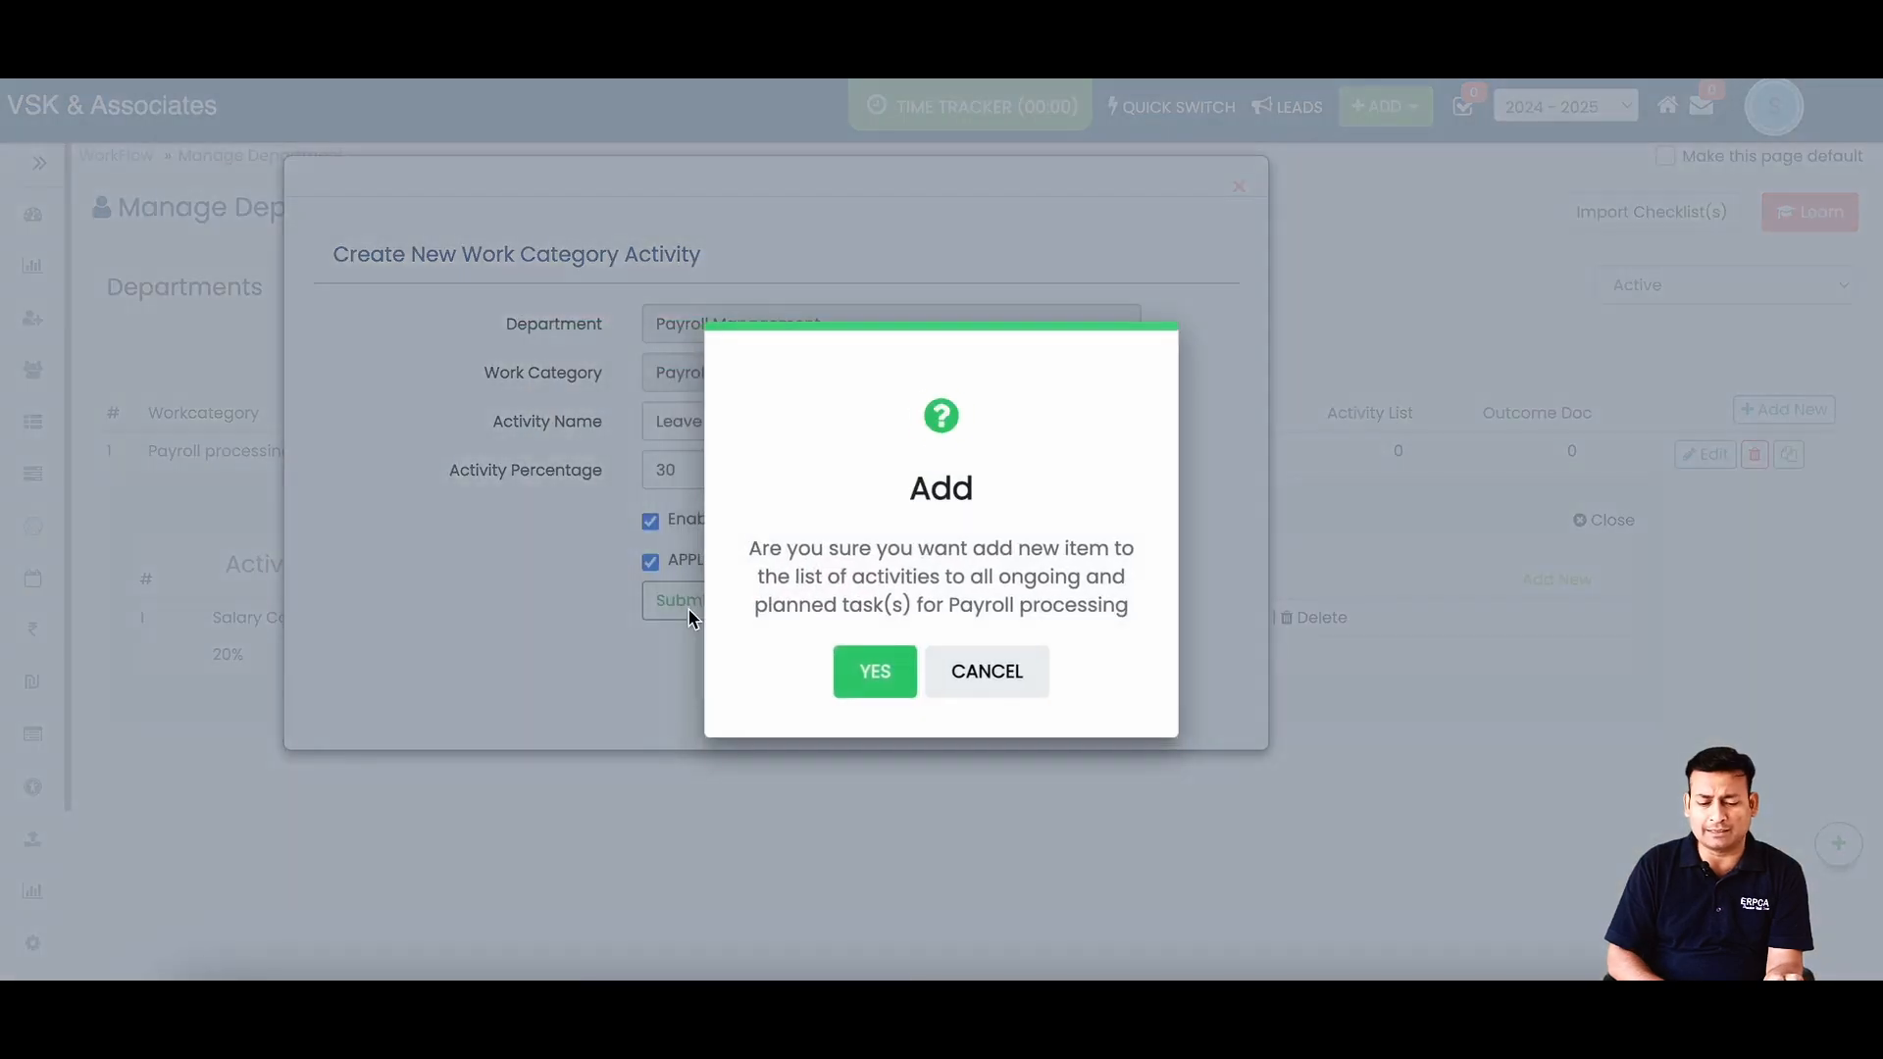
left_click(875, 672)
- Add a Process salary activity with 30 percent weightage to Payroll processing, enabled and applied to all ongoing and planned tasks
left_click(1552, 578)
left_click(790, 423)
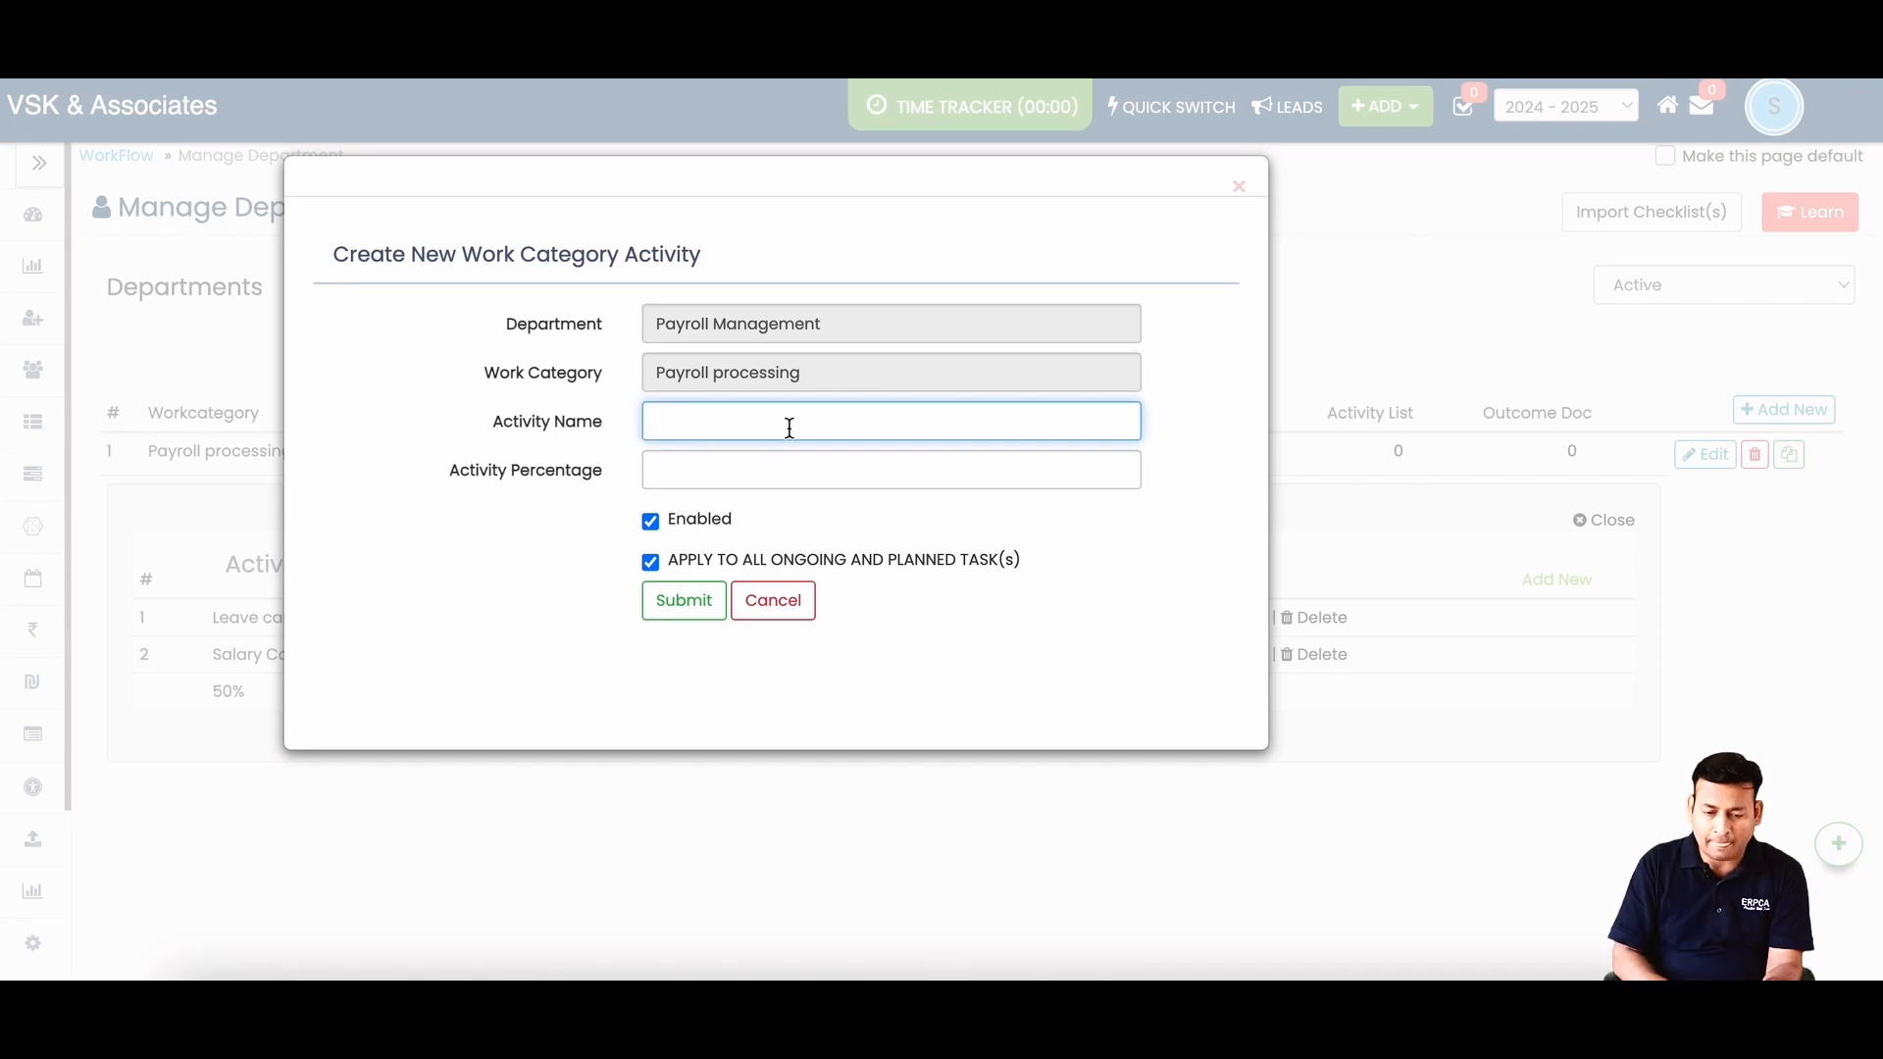
type("Cal")
key("BackSpace")
key("BackSpace")
key("BackSpace")
type("Process salary")
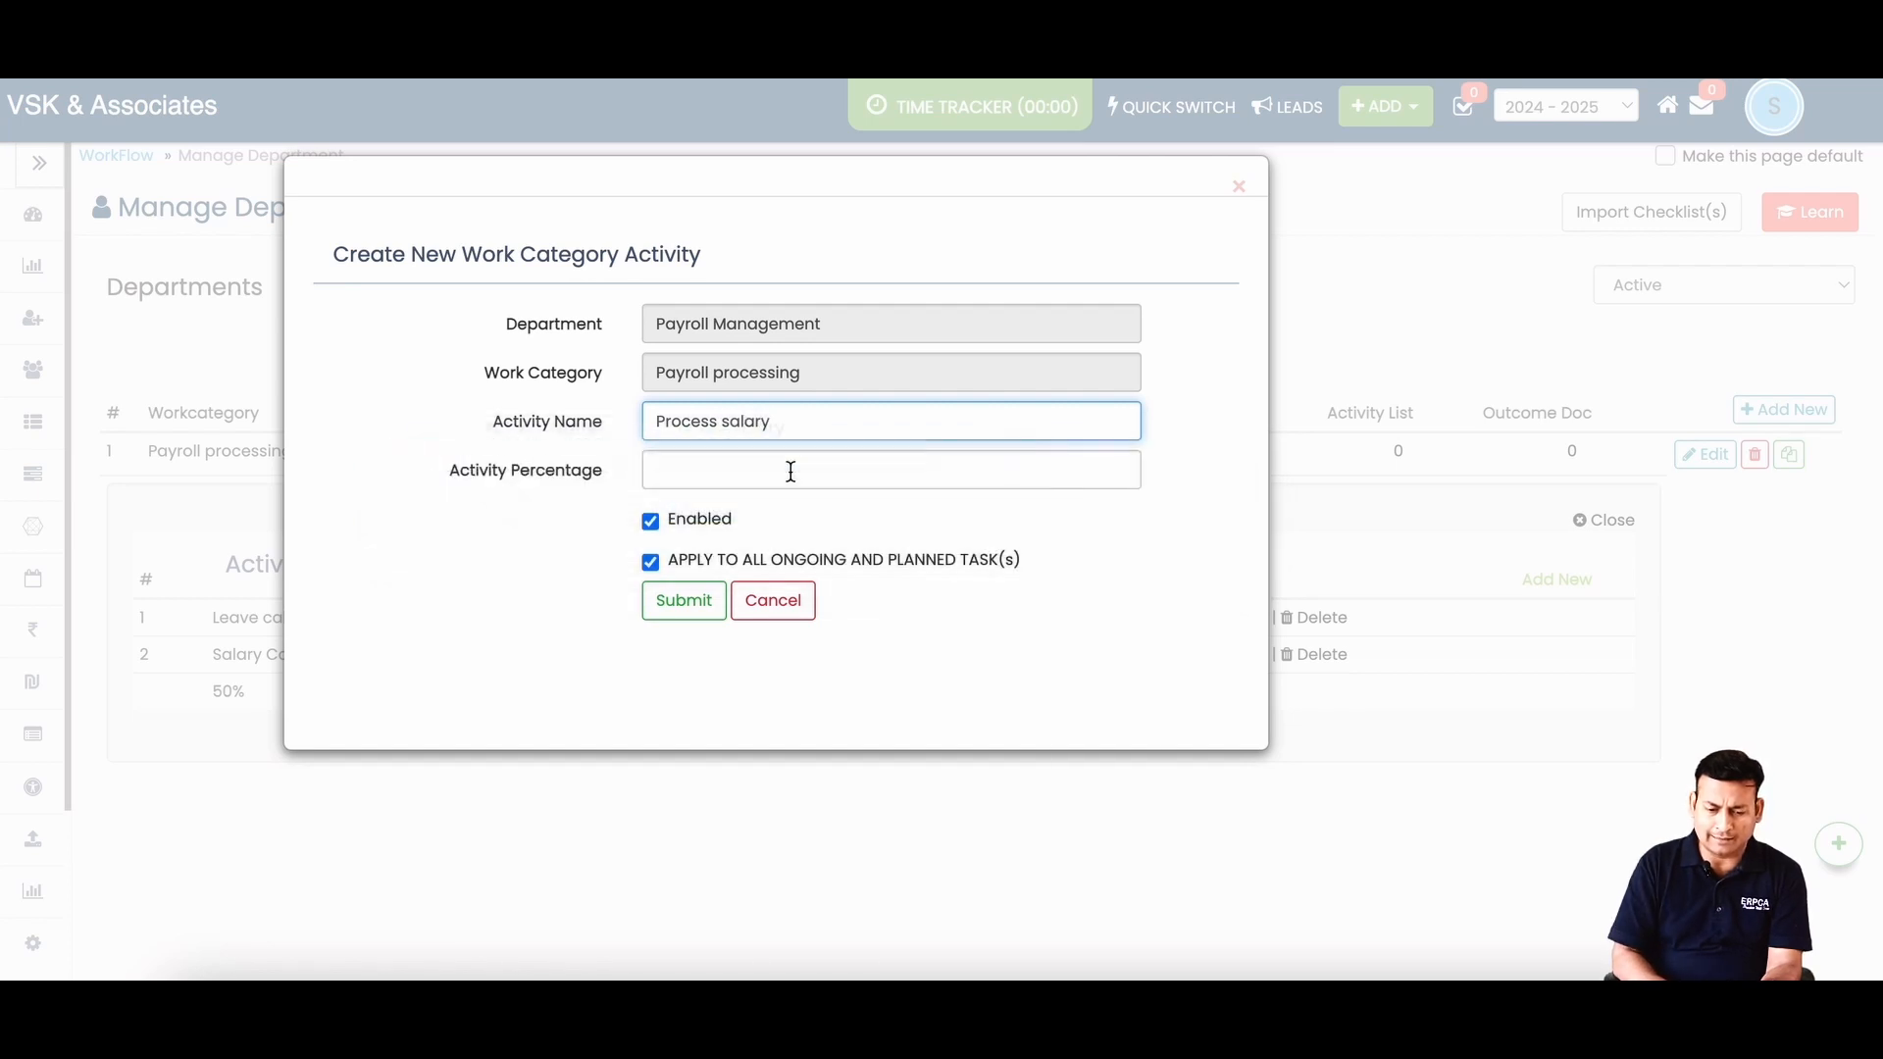
left_click(791, 471)
type("30")
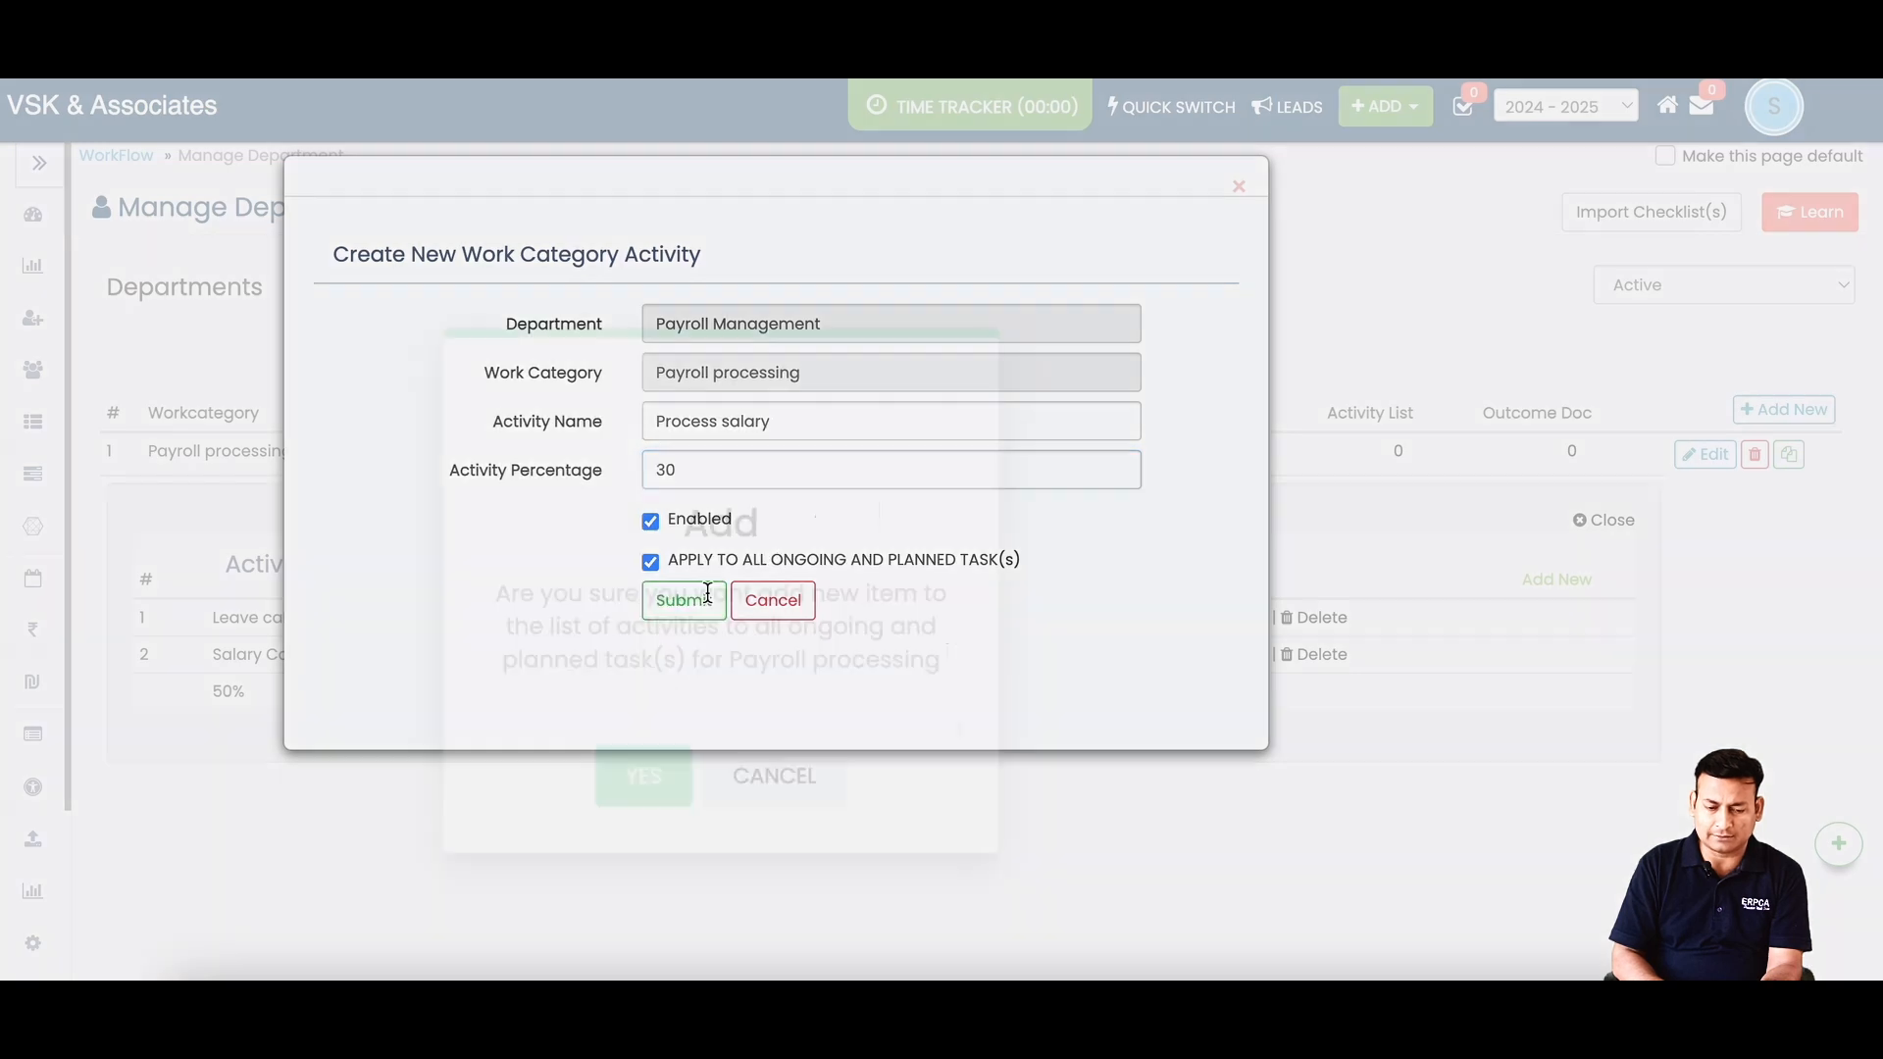
left_click(712, 600)
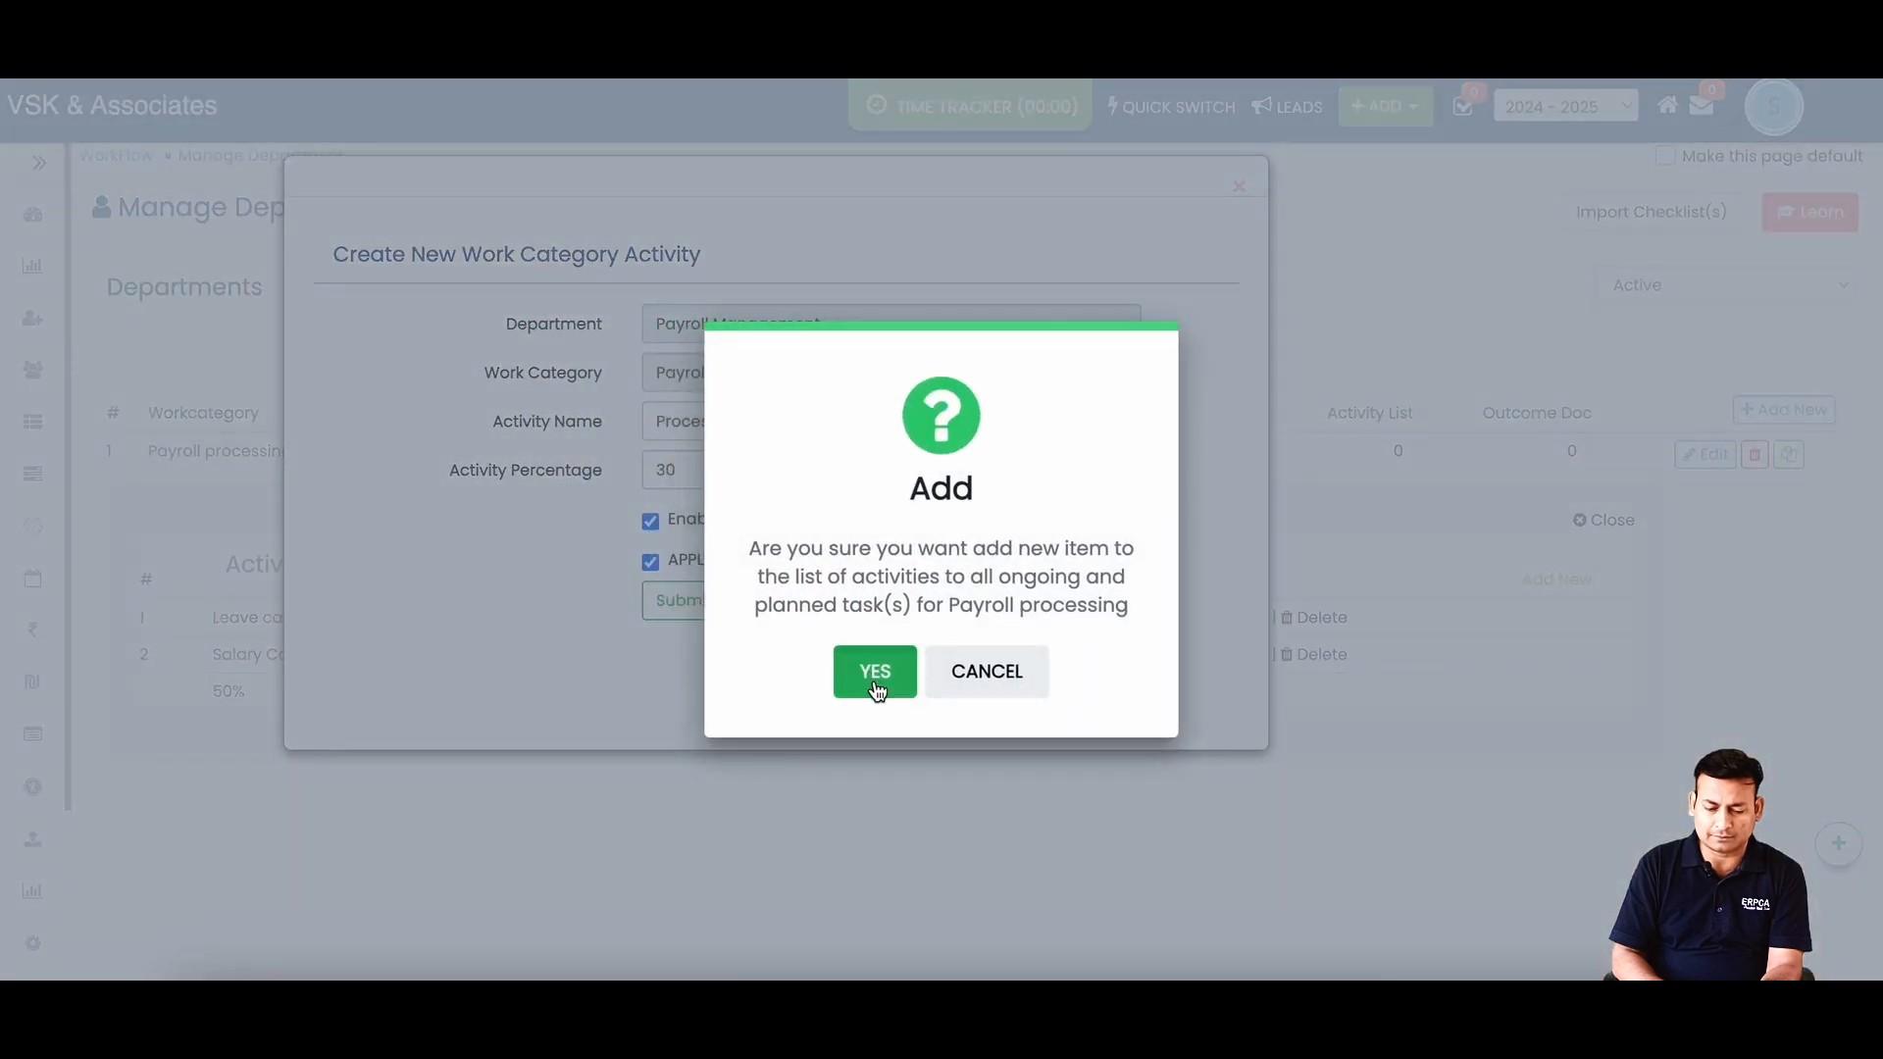
left_click(873, 674)
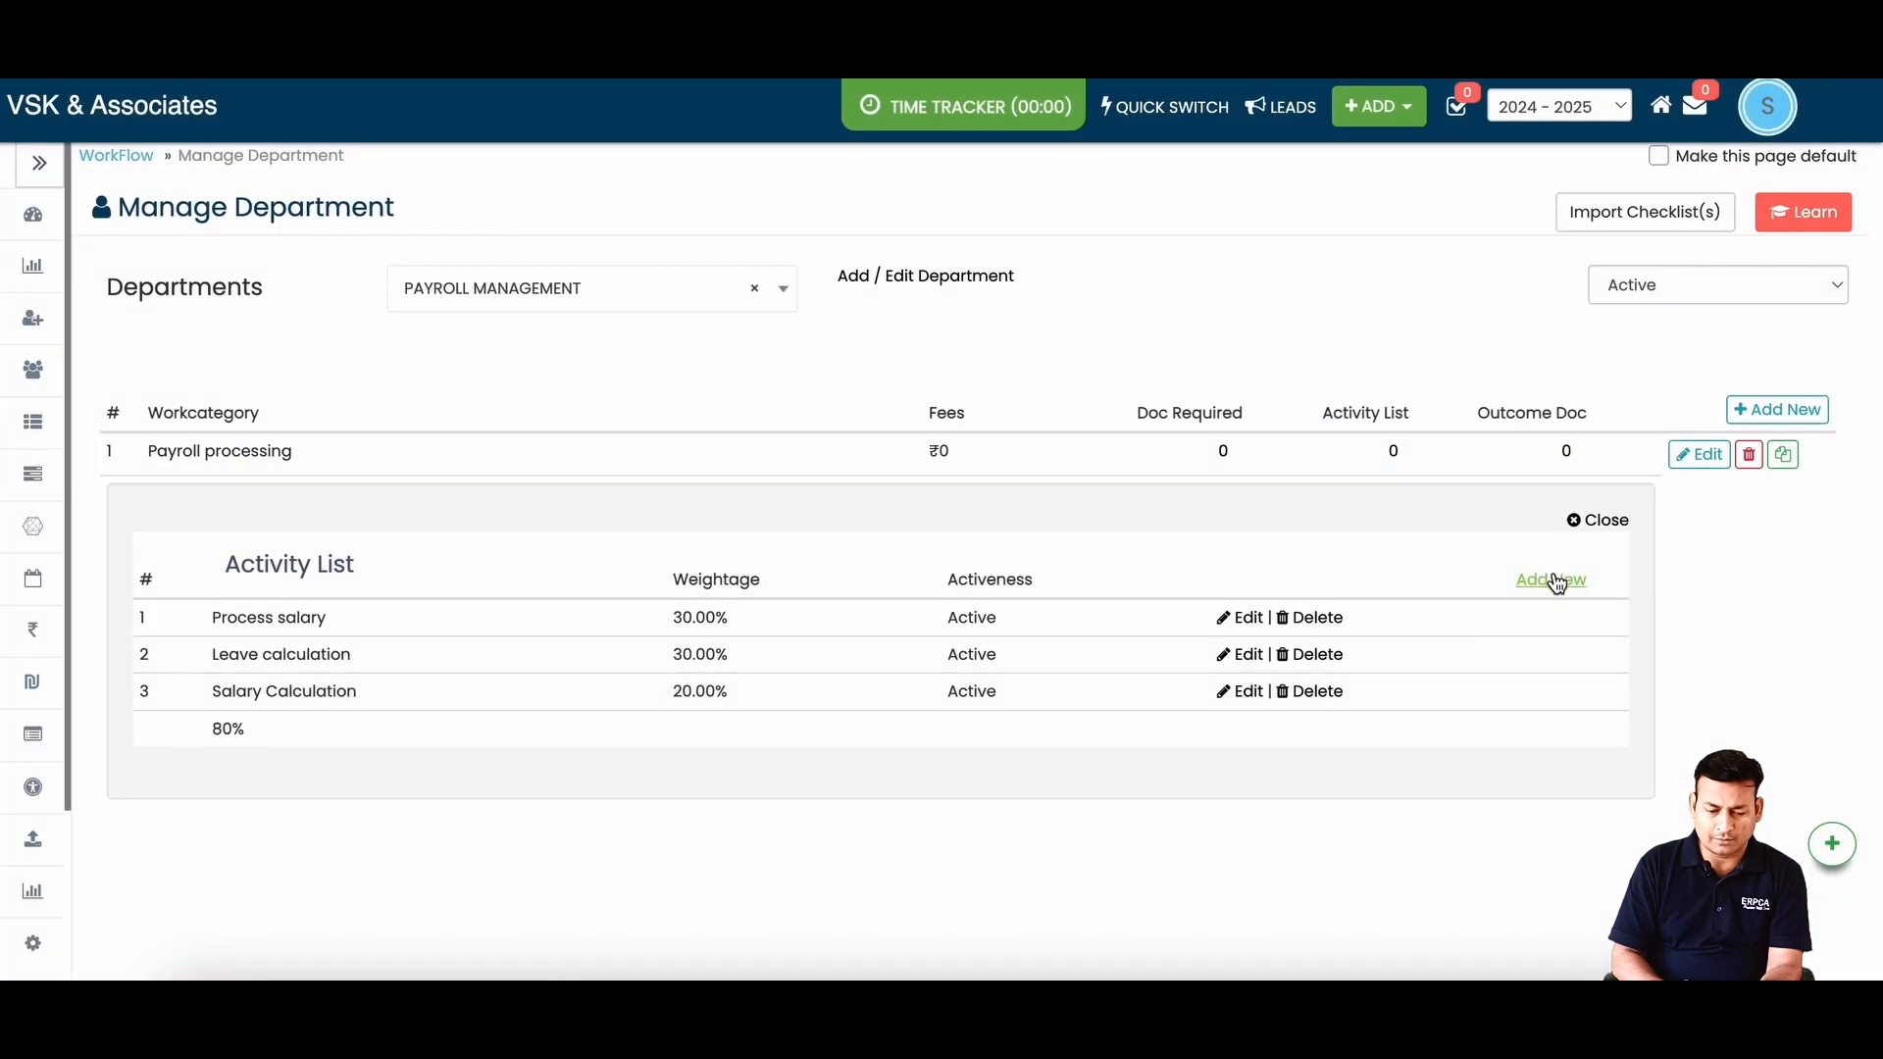
- Add a Release salary Slips activity with 20 percent weightage to Payroll processing, enabled and applied to all ongoing and planned tasks
left_click(1548, 579)
left_click(895, 420)
left_click(895, 420)
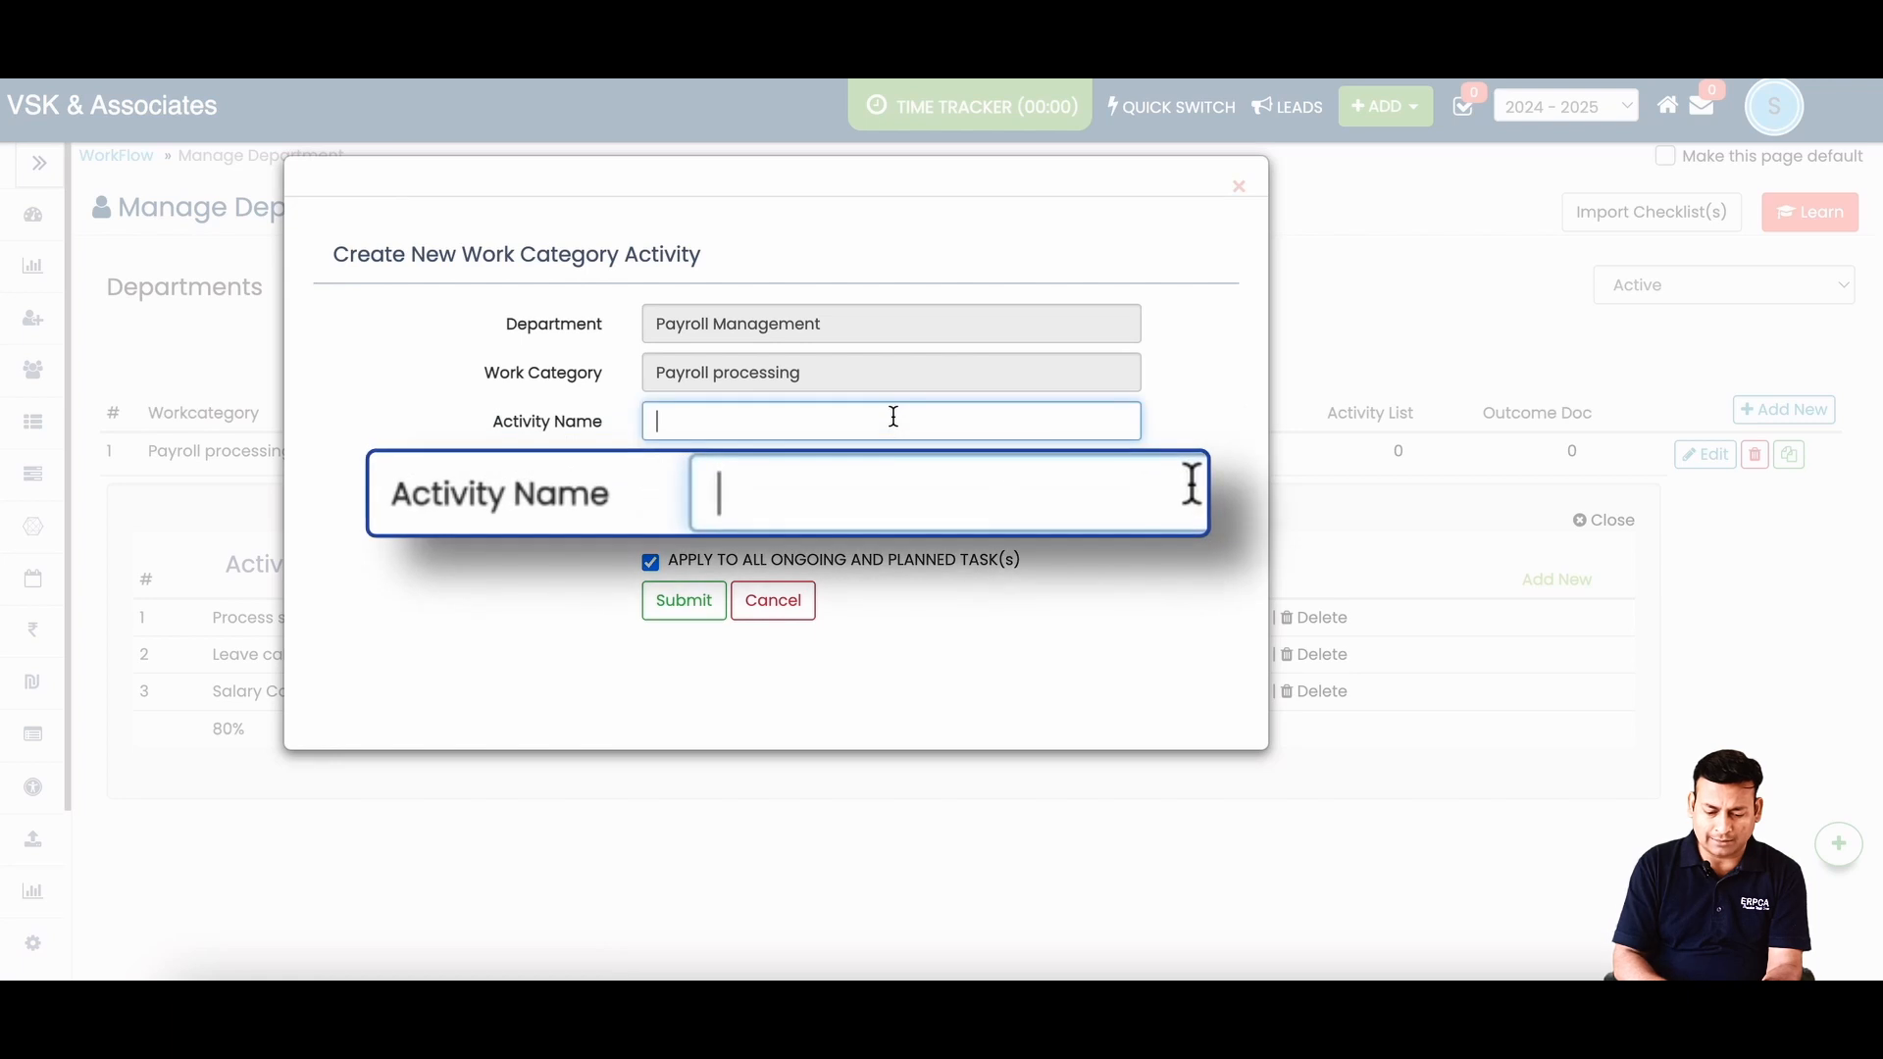
type("Release ")
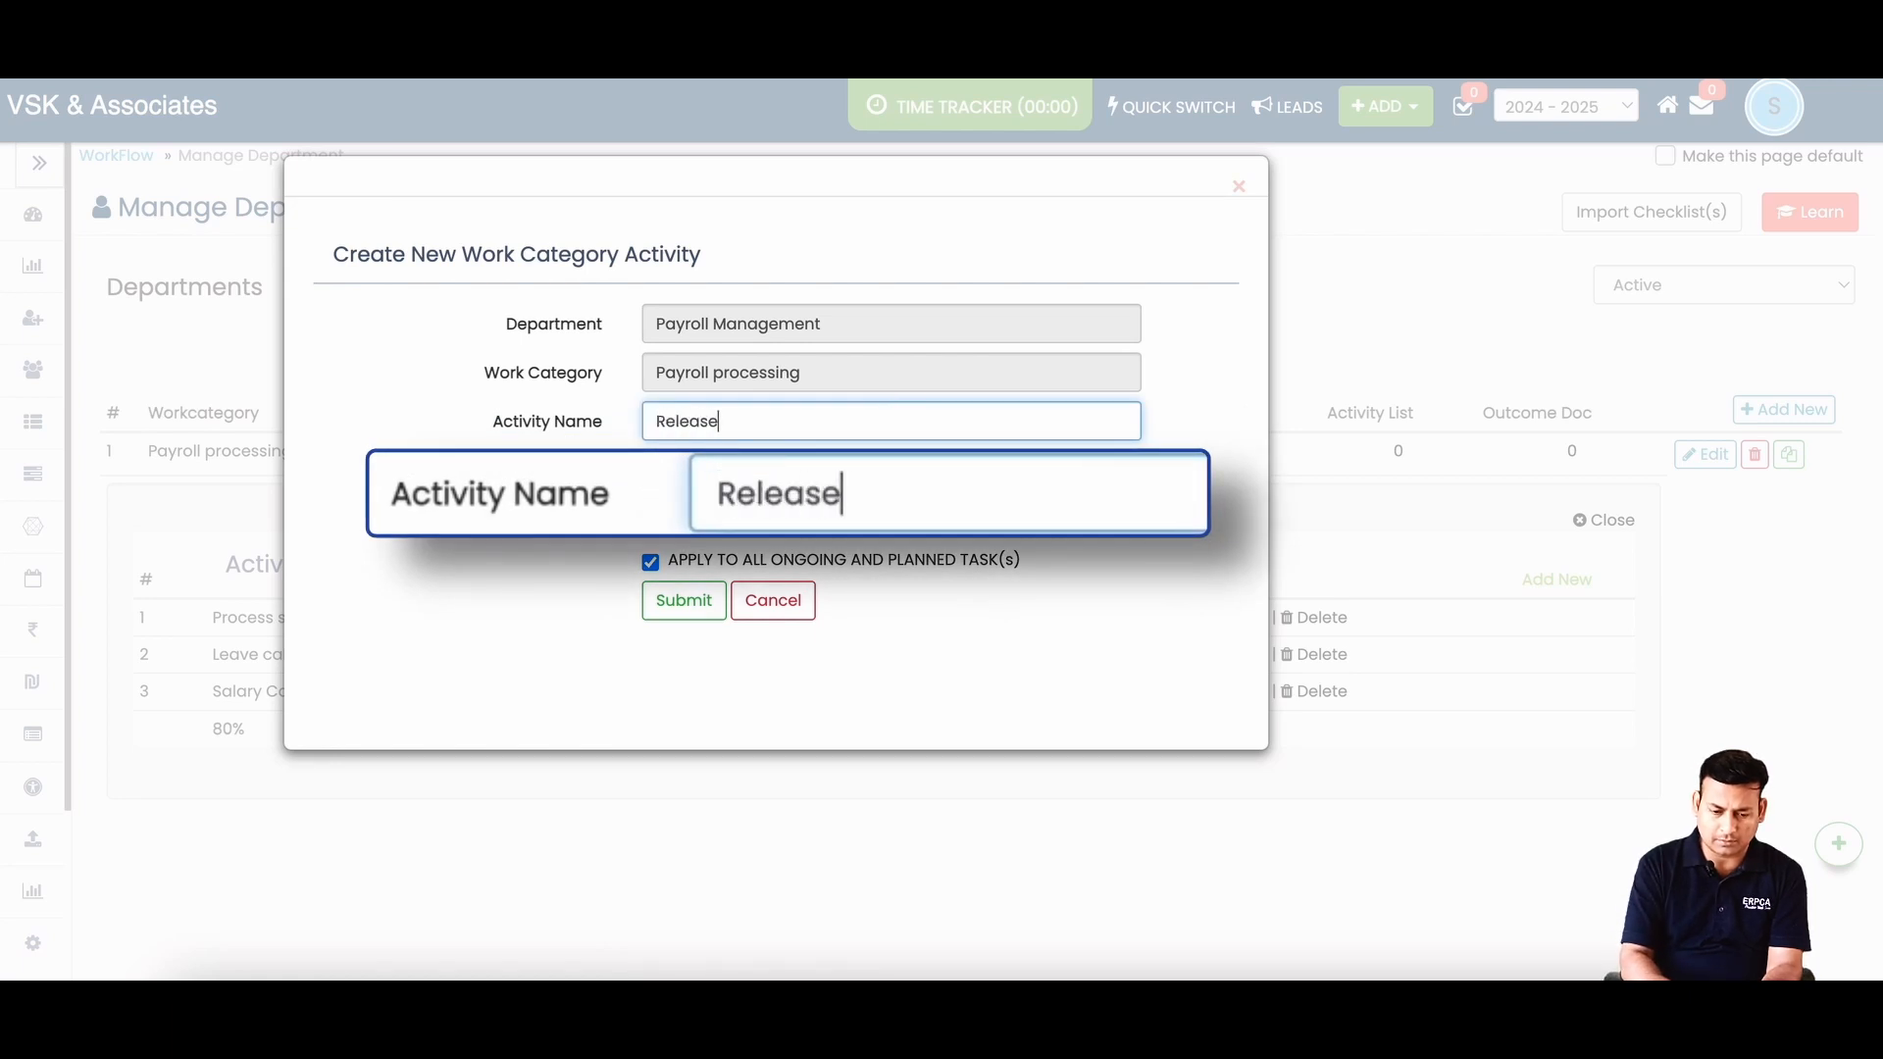
type("salary Slup")
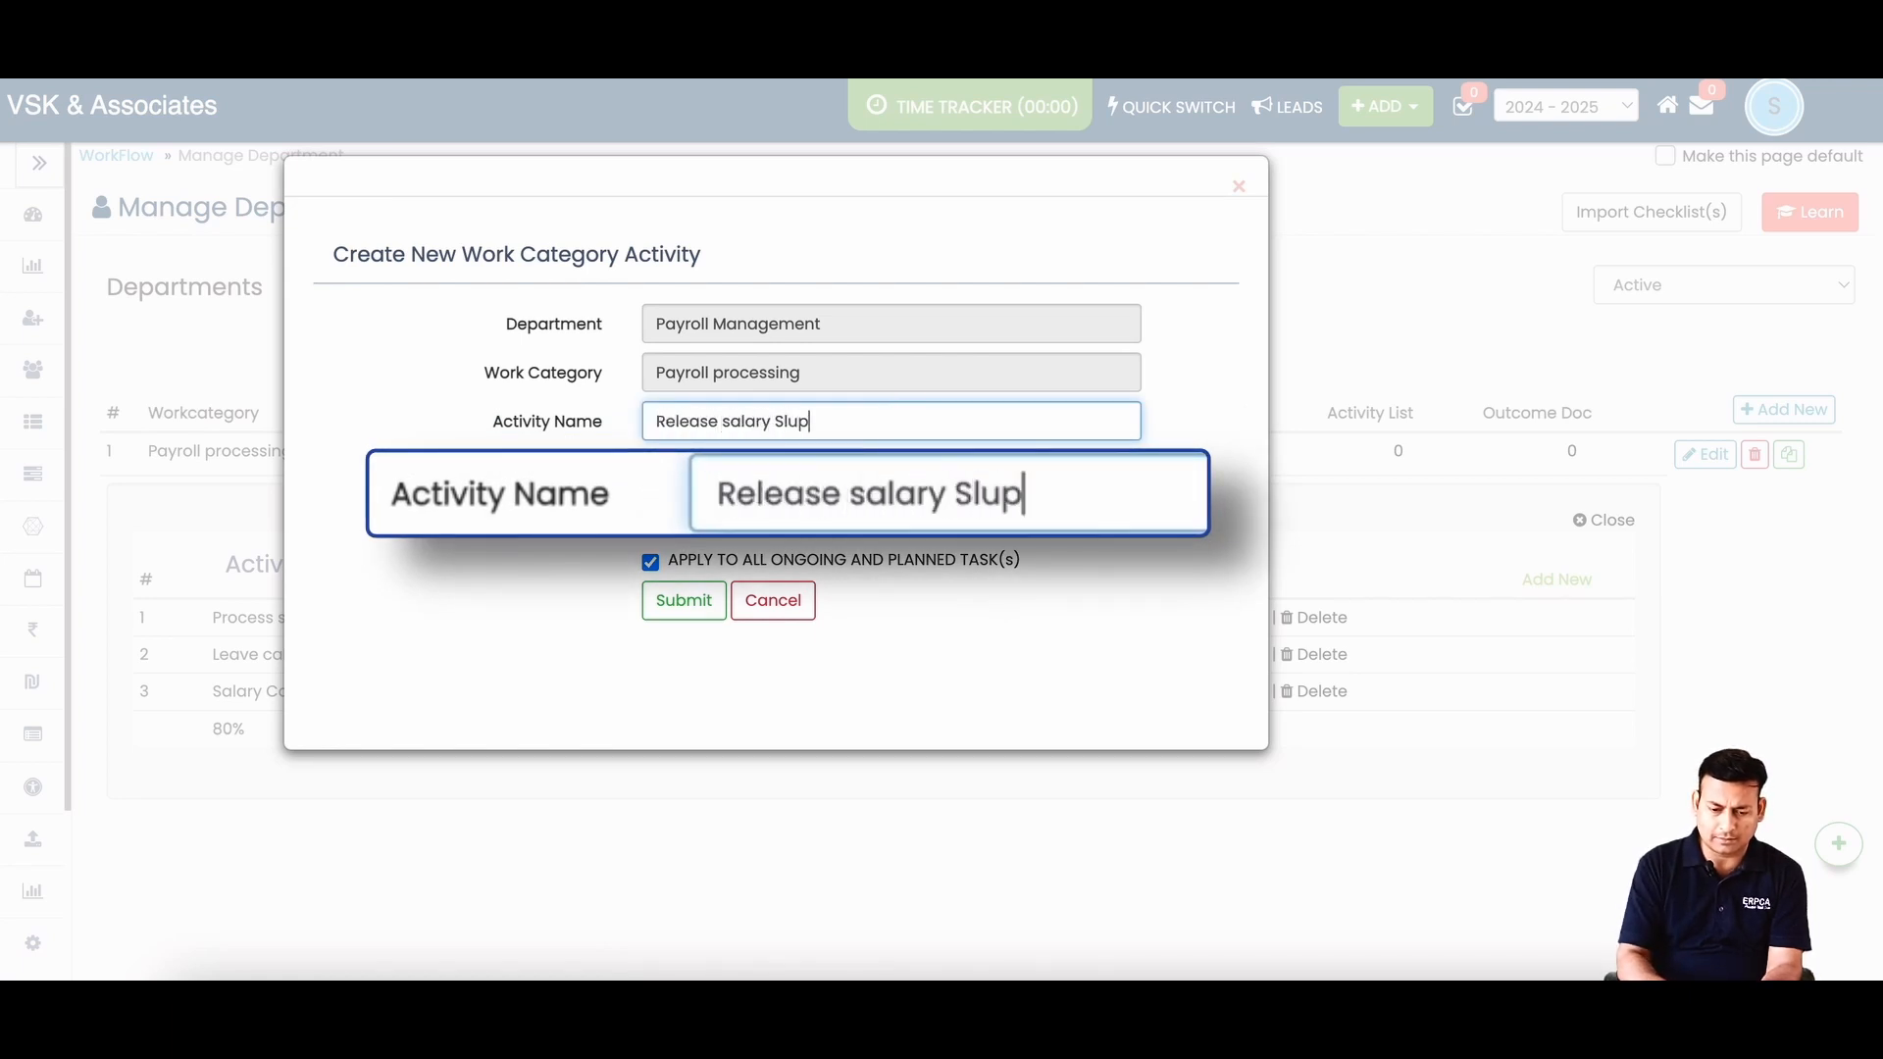
key("BackSpace")
key("BackSpace")
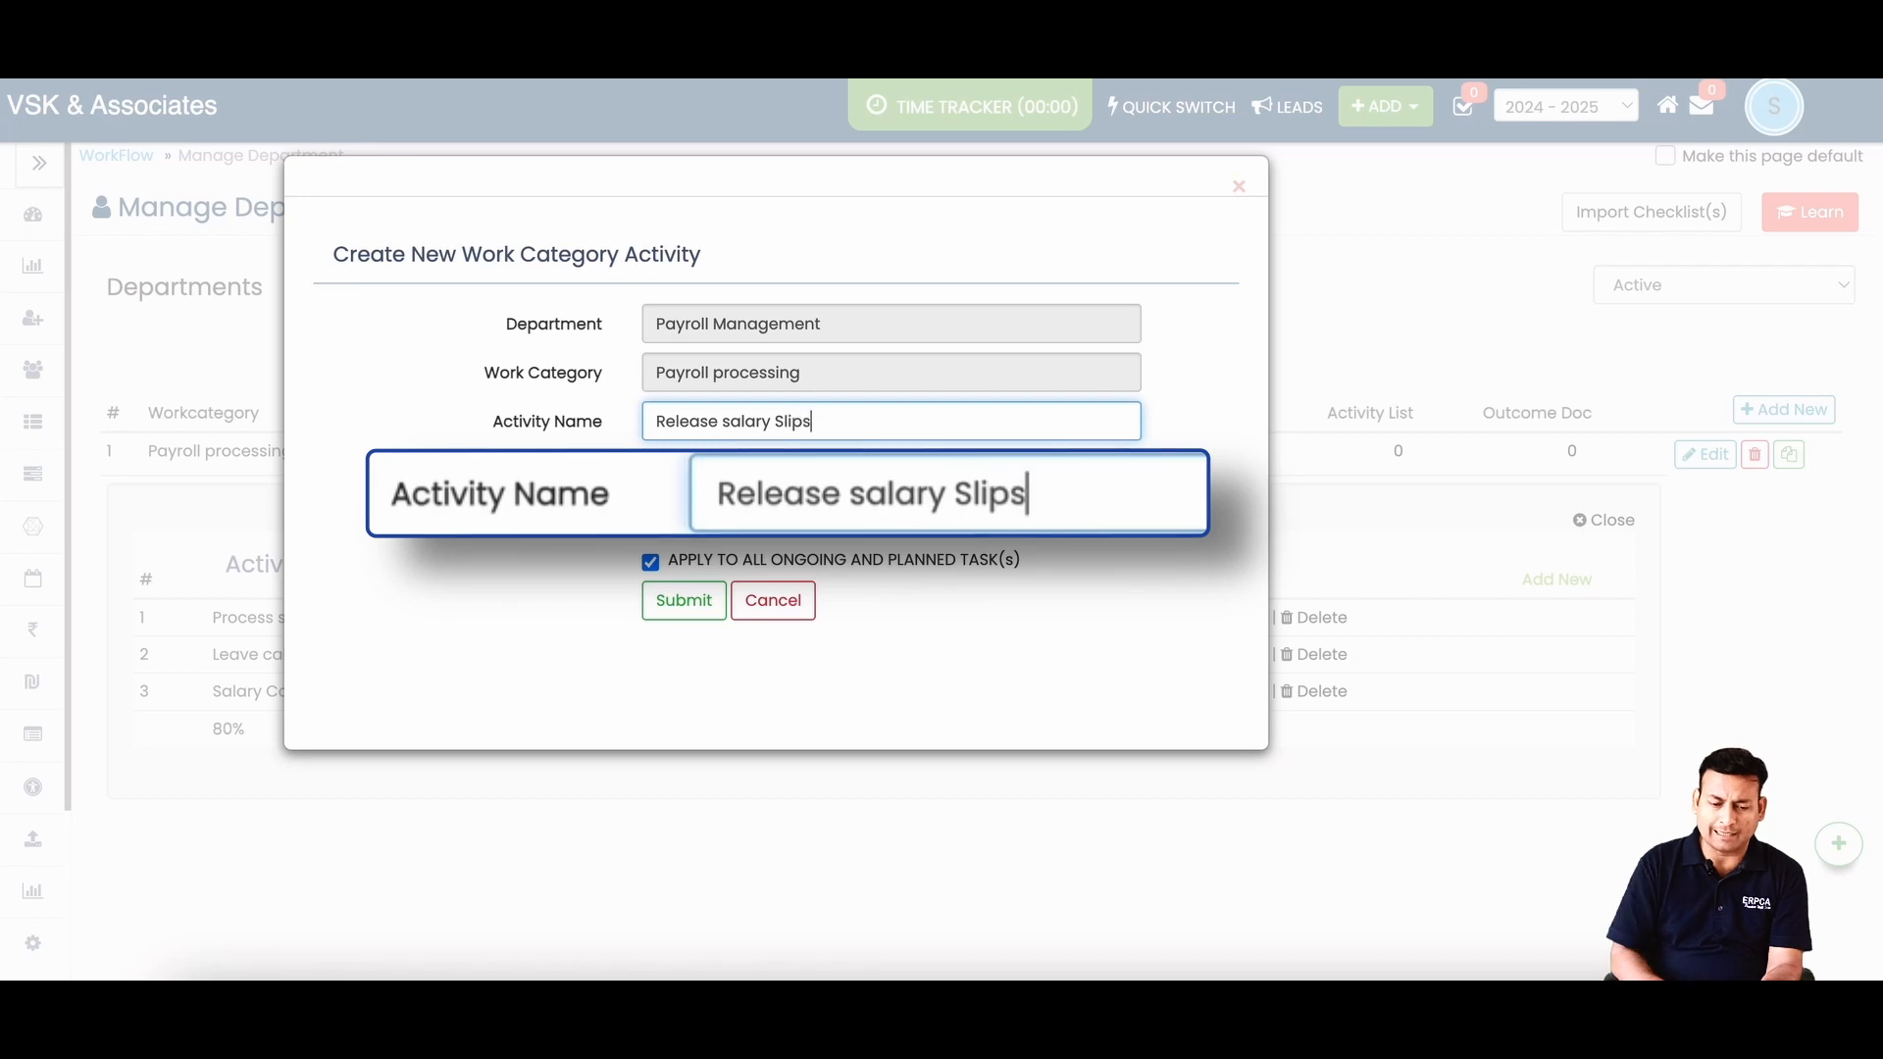
key("Tab")
type("20")
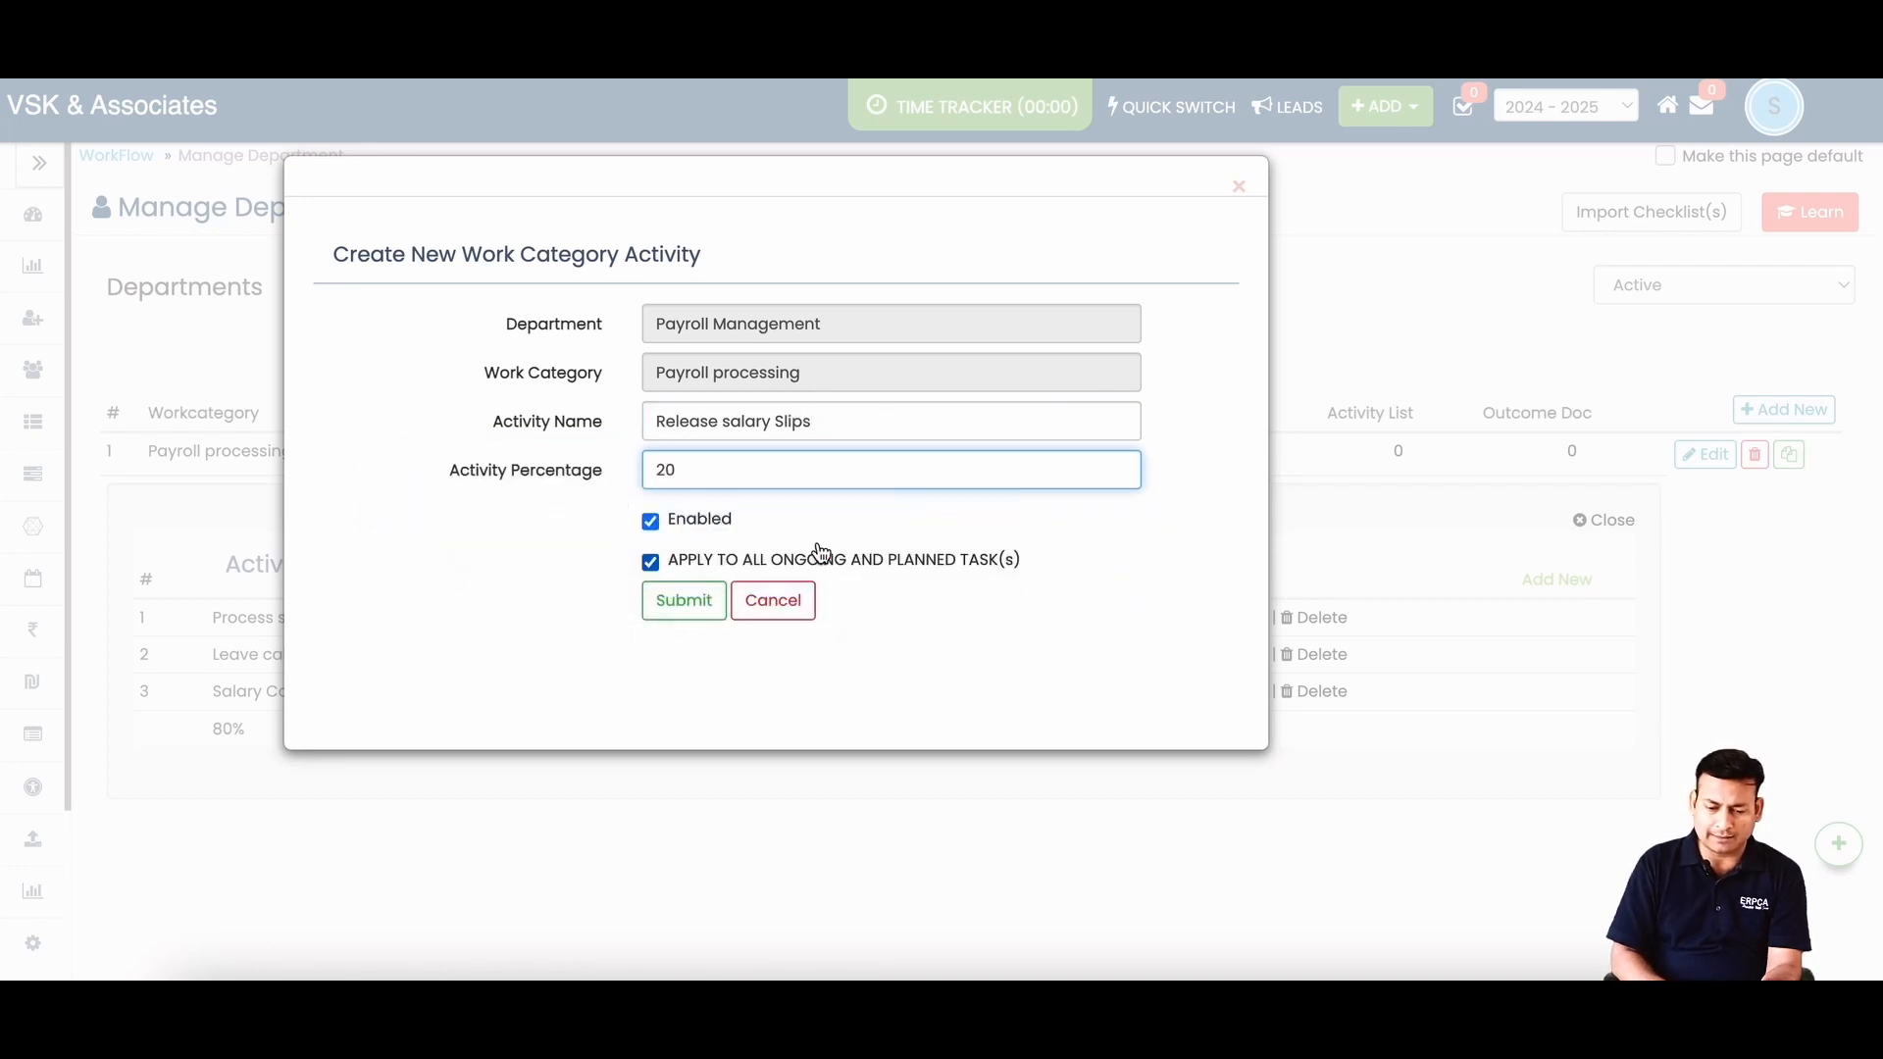
left_click(698, 601)
left_click(875, 675)
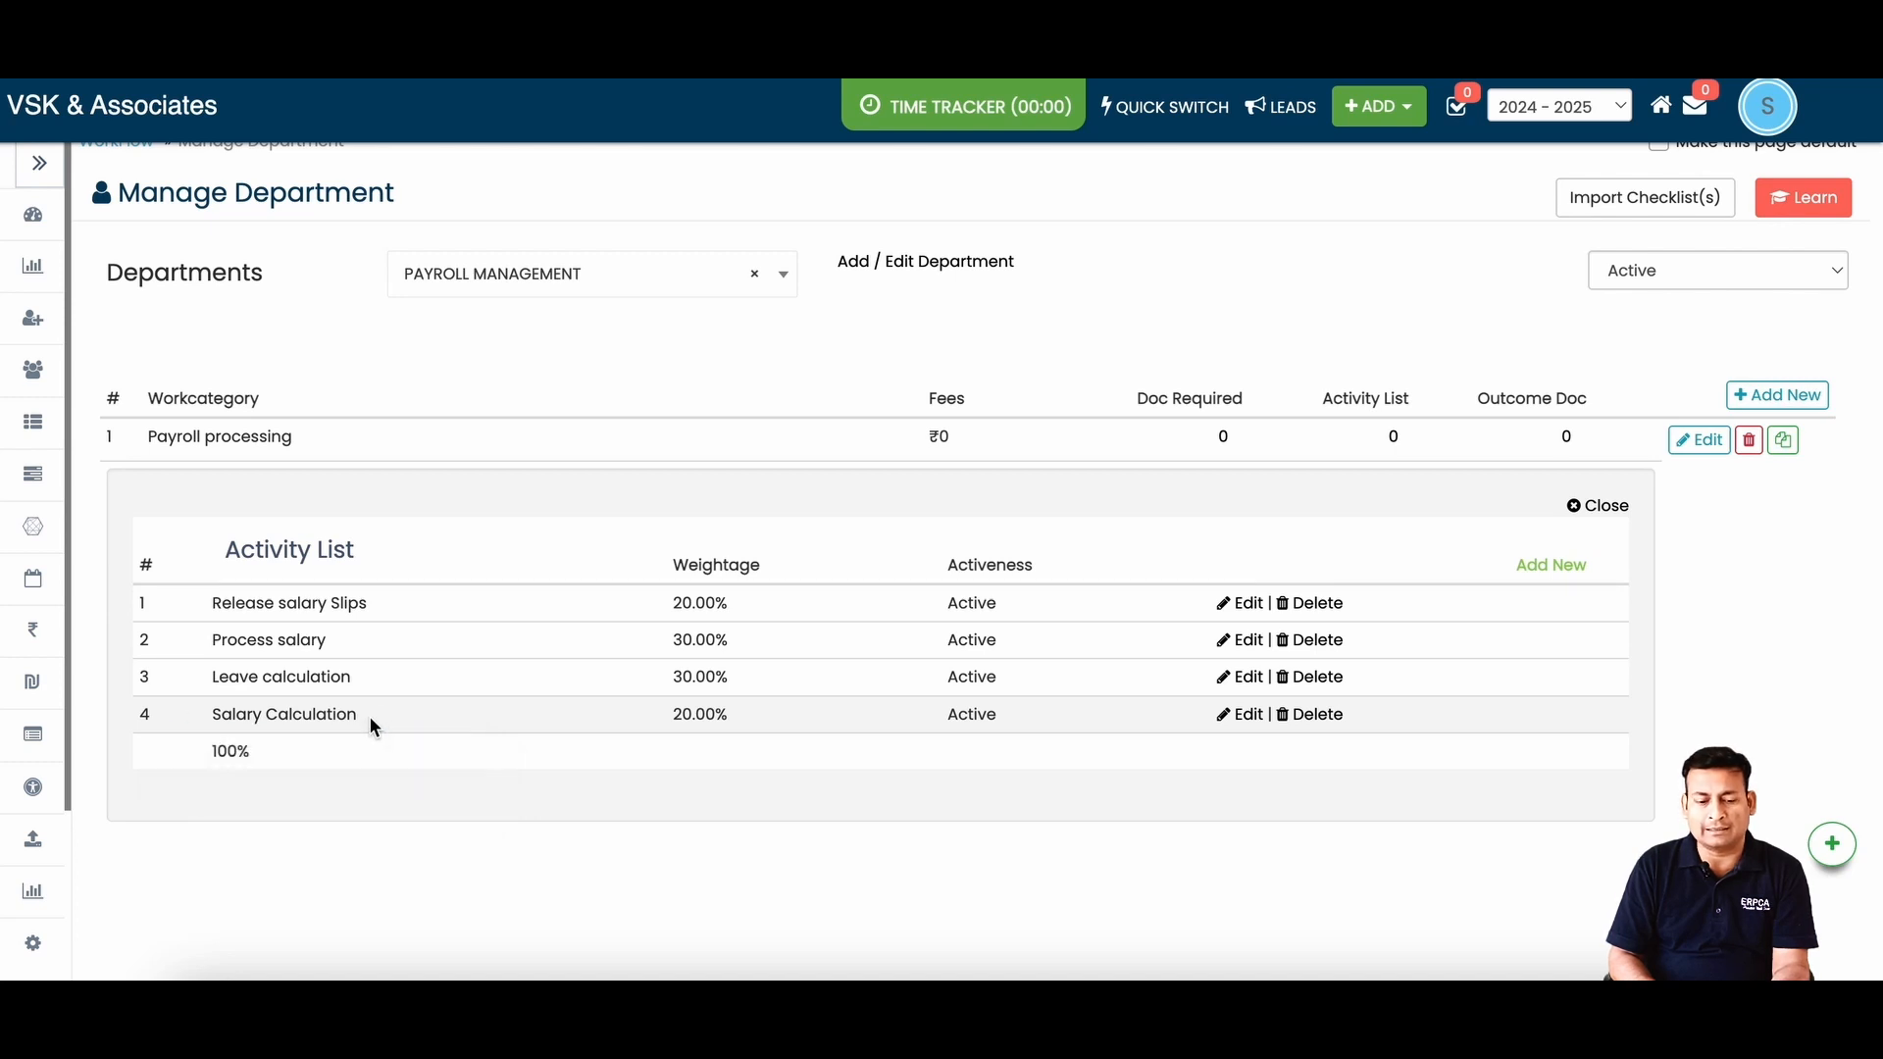
- Reorder the Payroll processing activities to Leave calculation, Salary Calculation, Process salary, Release salary Slips, and close the list
left_click_drag(381, 716, 382, 602)
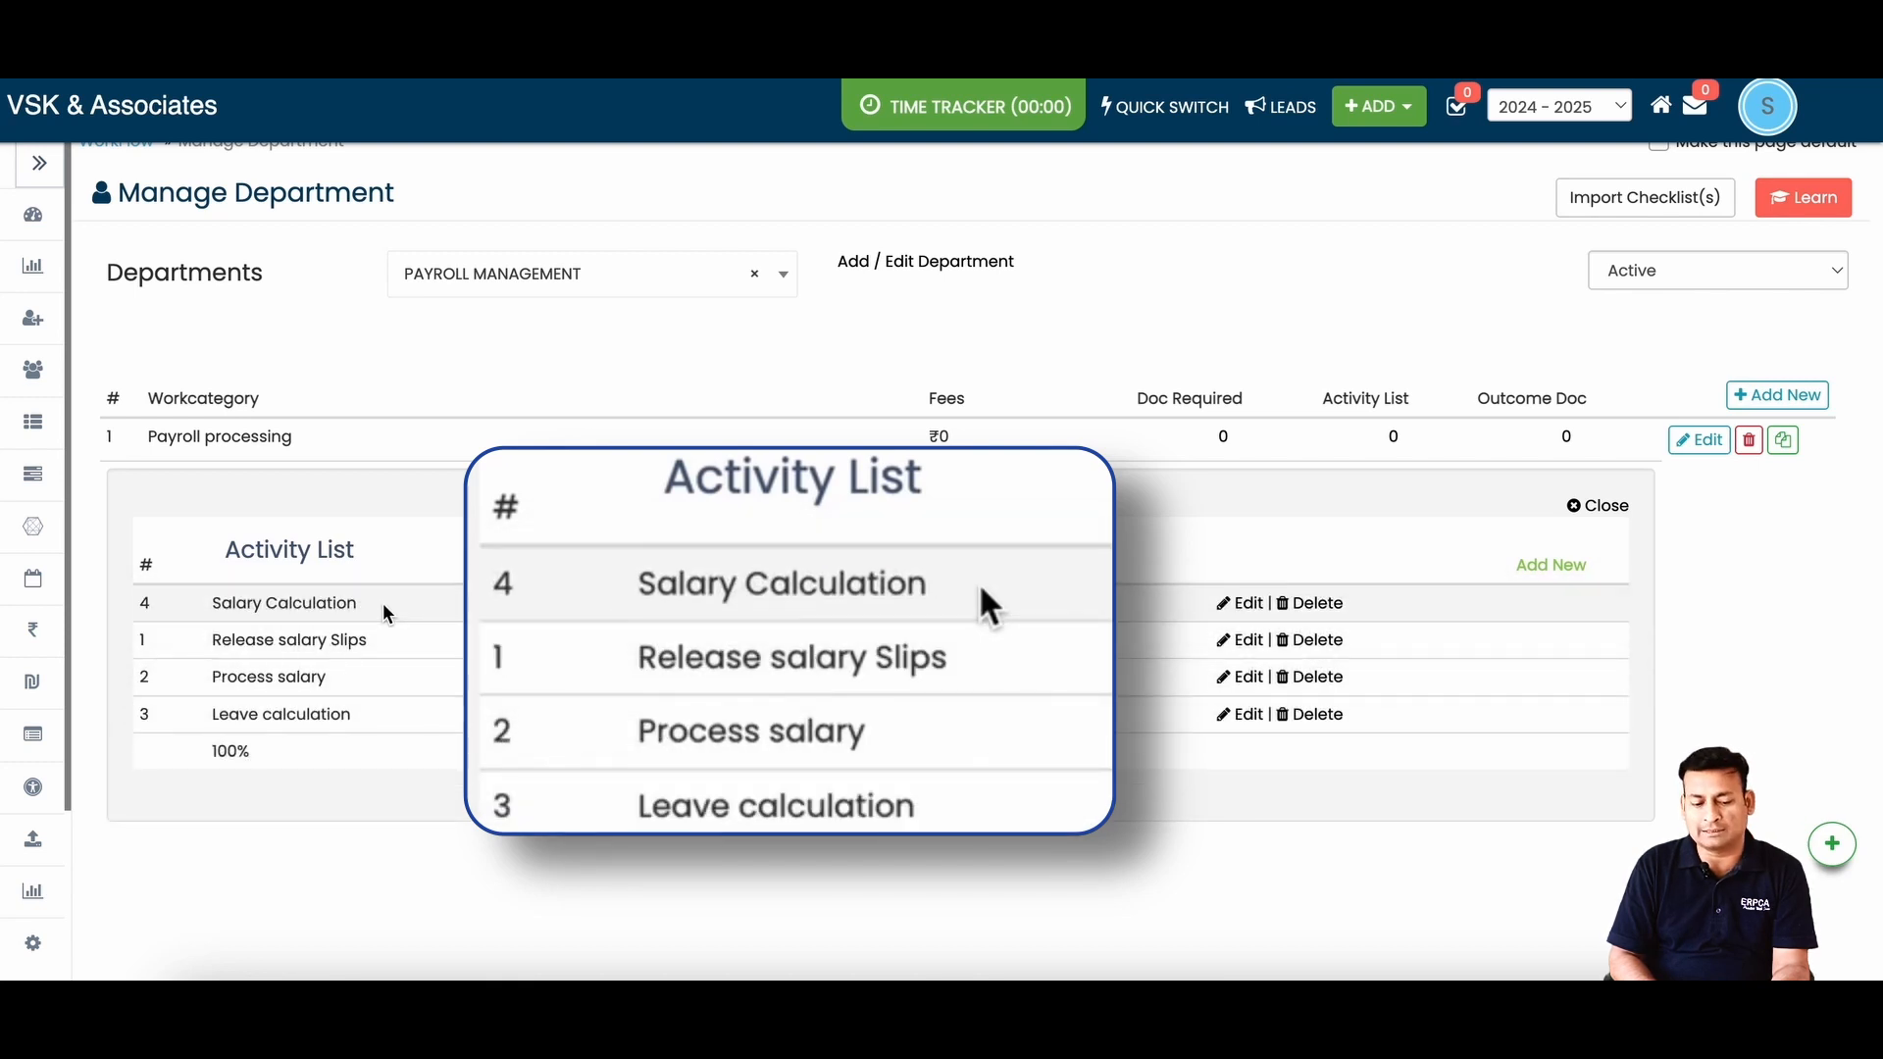
left_click_drag(357, 714, 353, 604)
left_click_drag(353, 596, 353, 596)
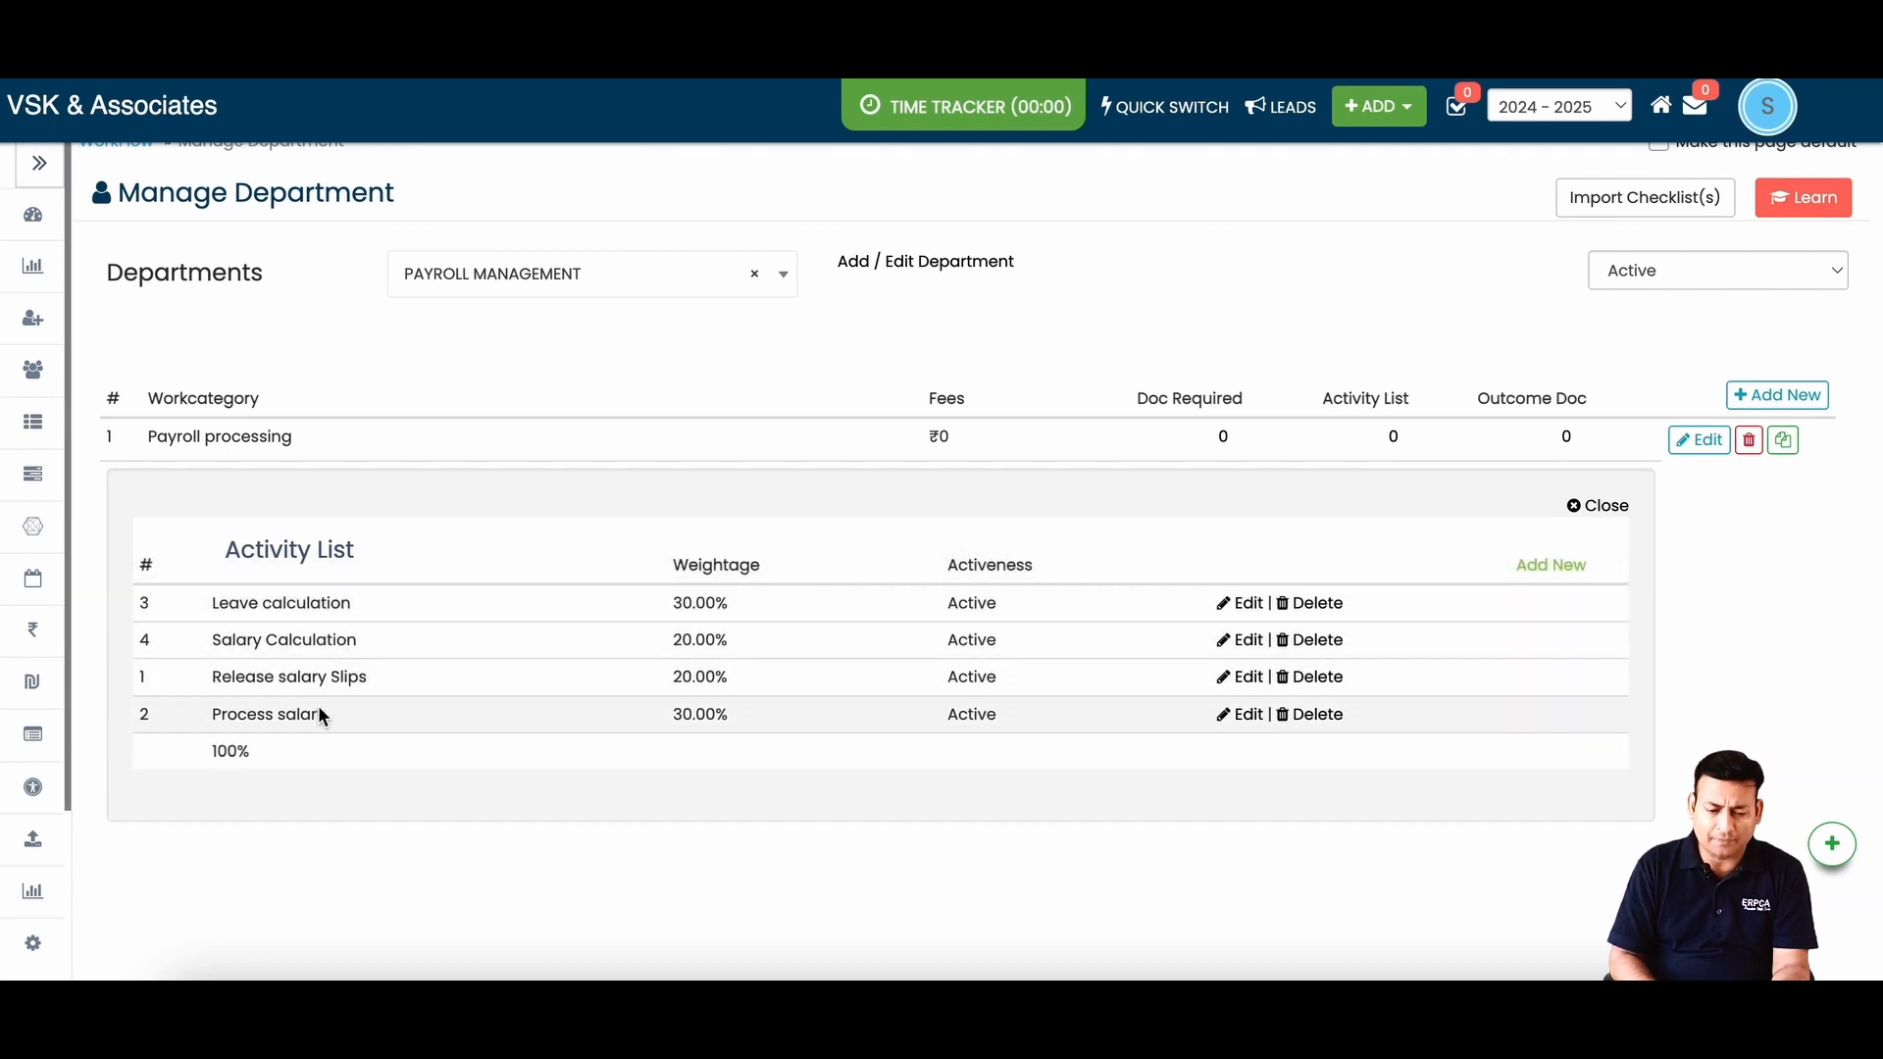
left_click_drag(315, 710, 338, 667)
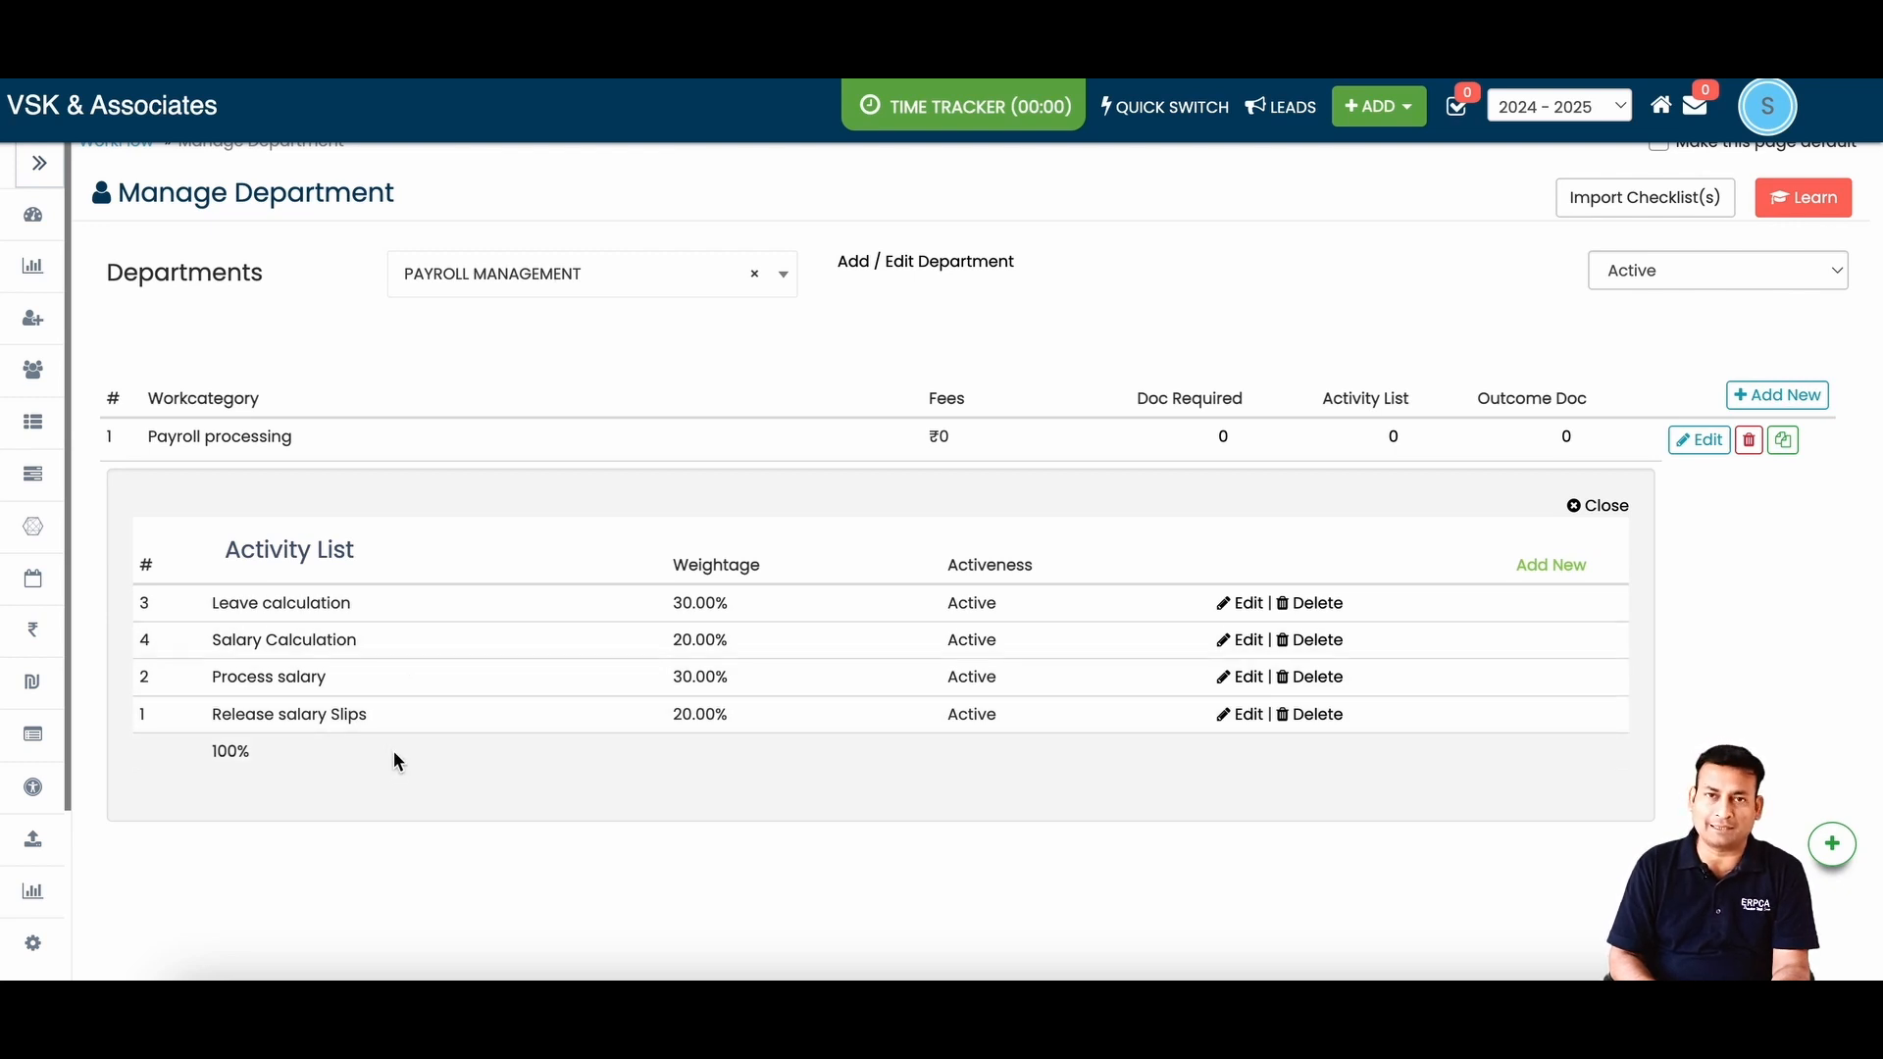
left_click(1595, 506)
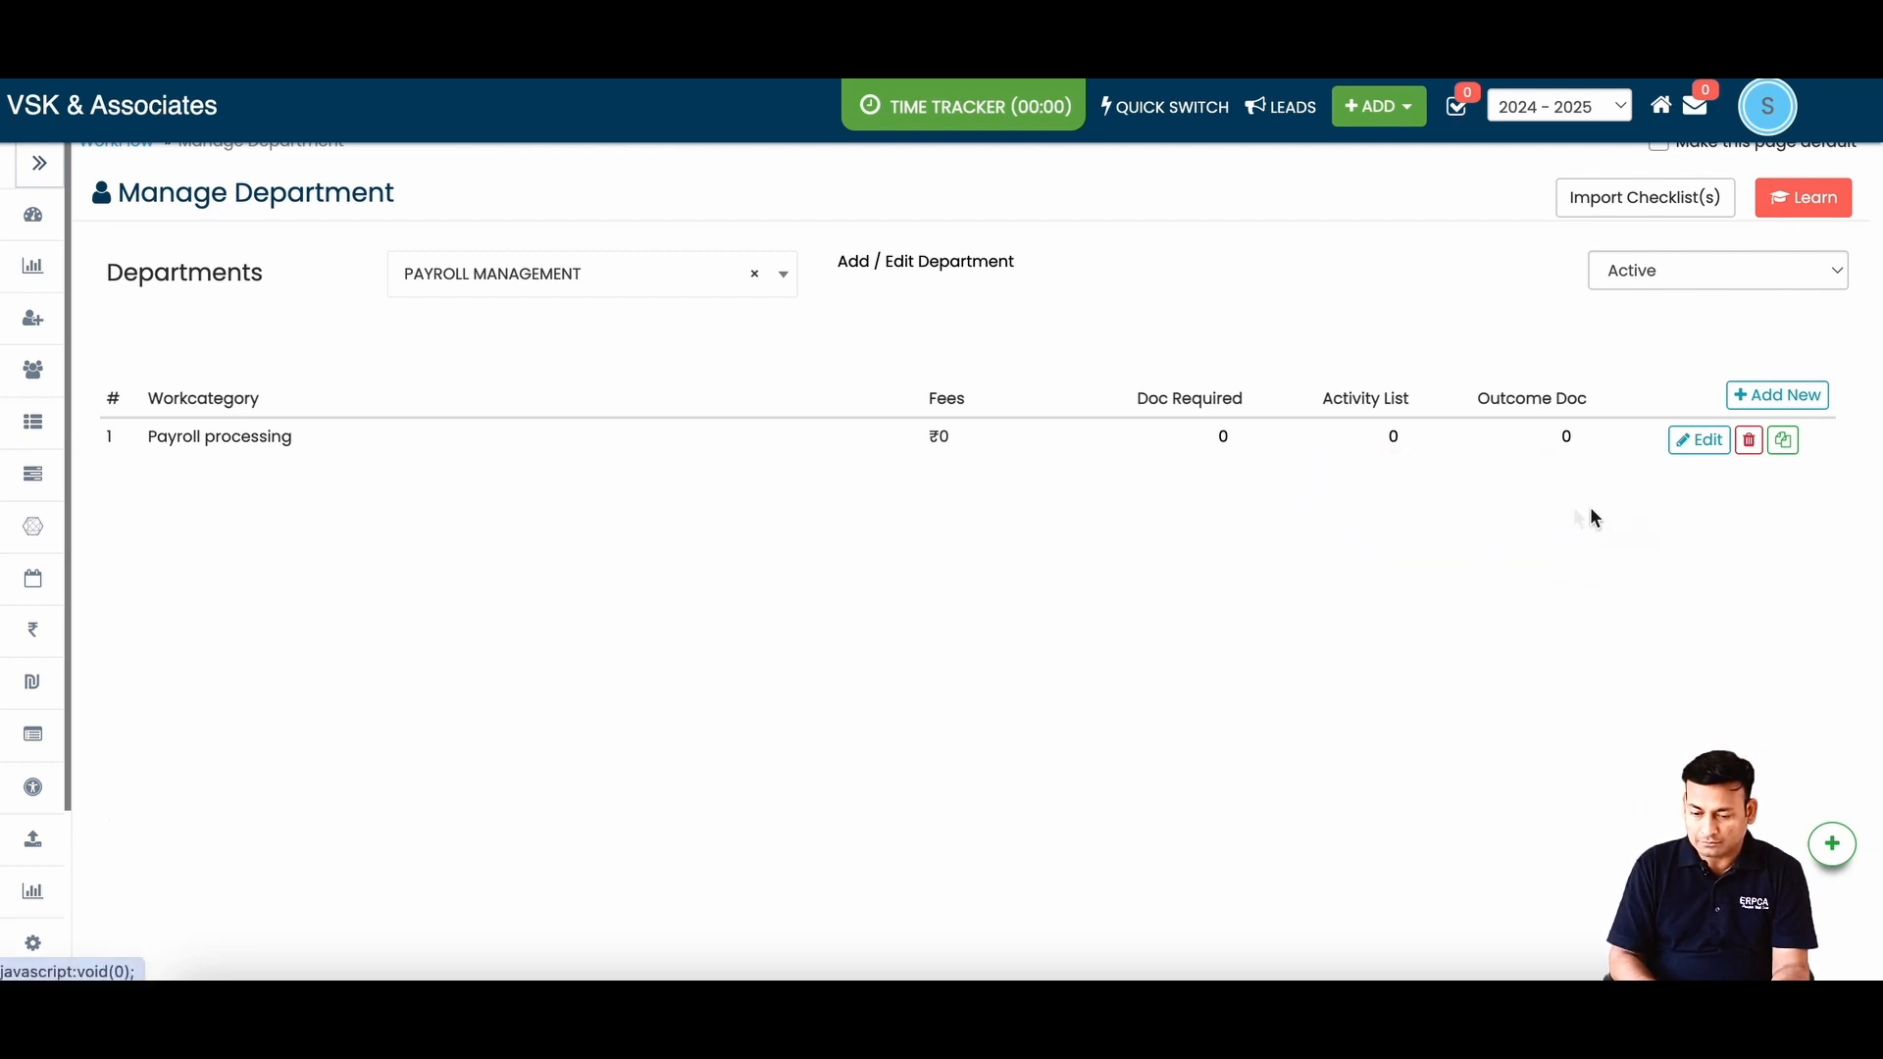
- Add Salary Register as an outcome document for Payroll processing, enabled and applied to all ongoing and planned tasks
left_click(1566, 438)
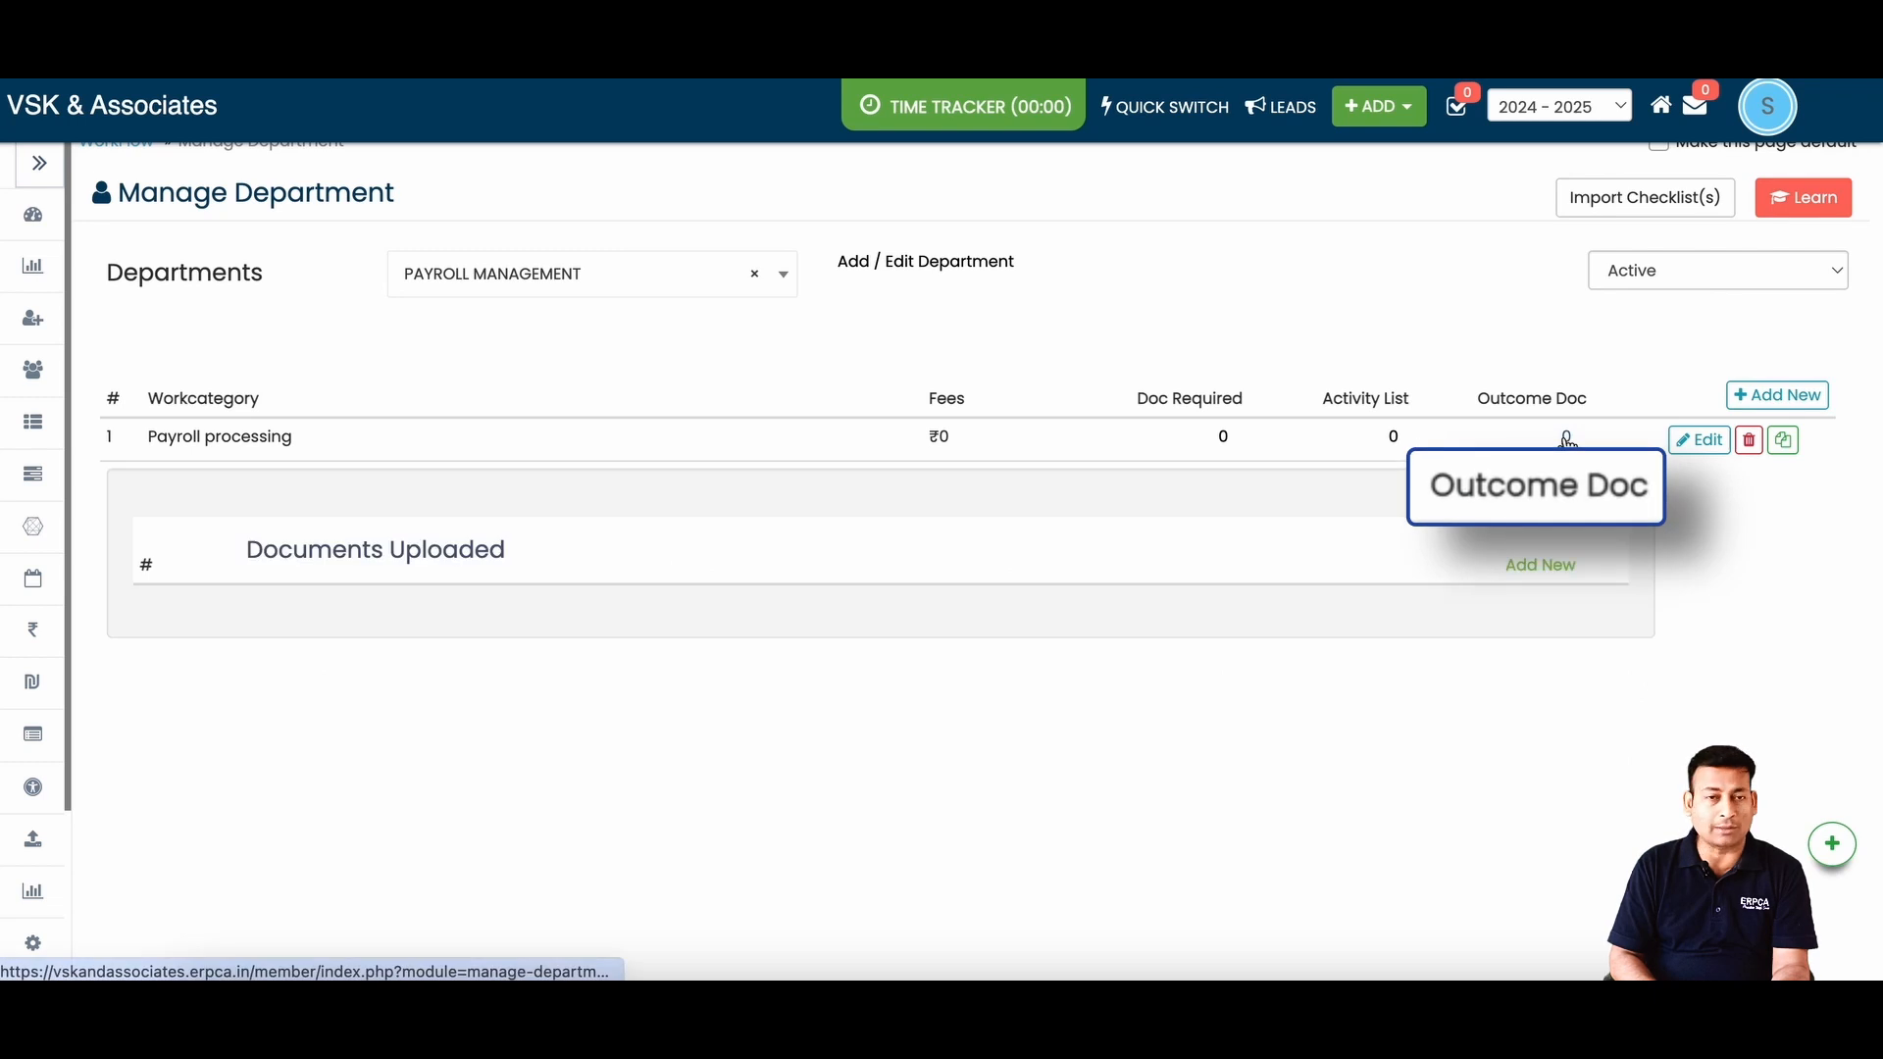
left_click(1549, 566)
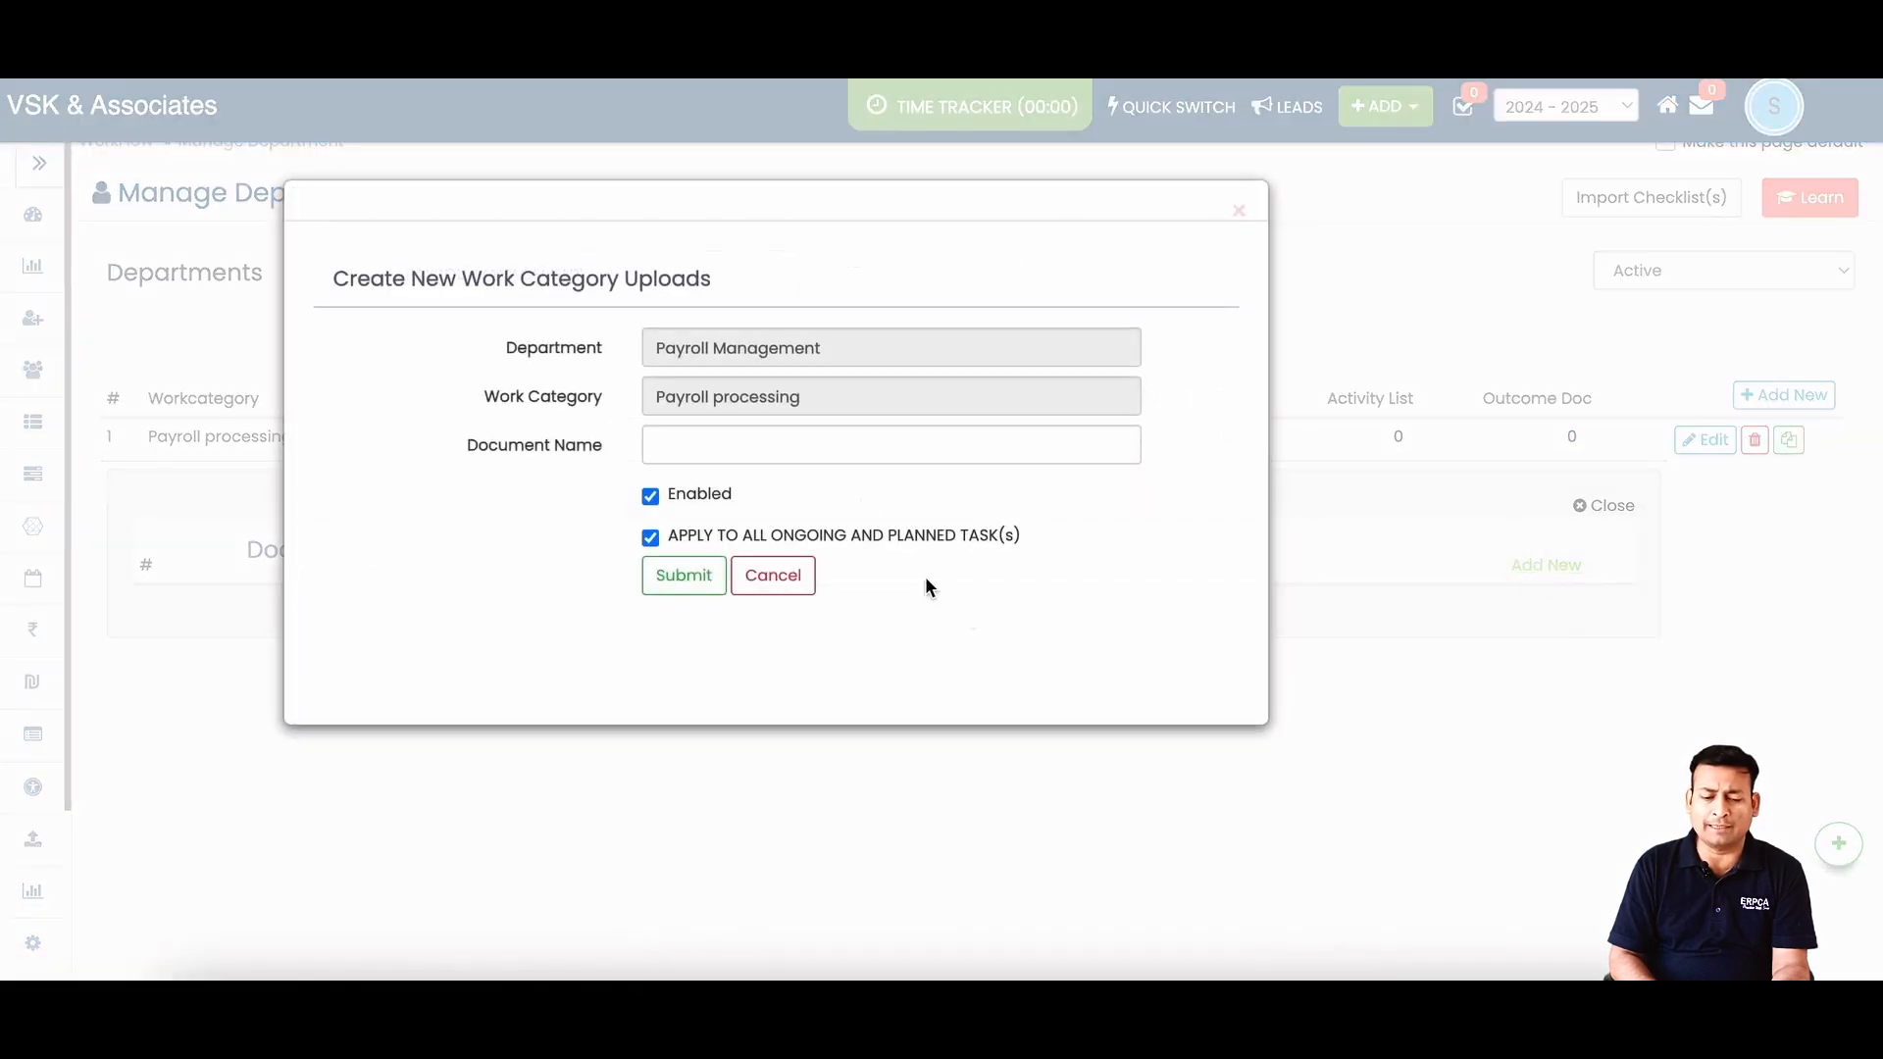
left_click(840, 444)
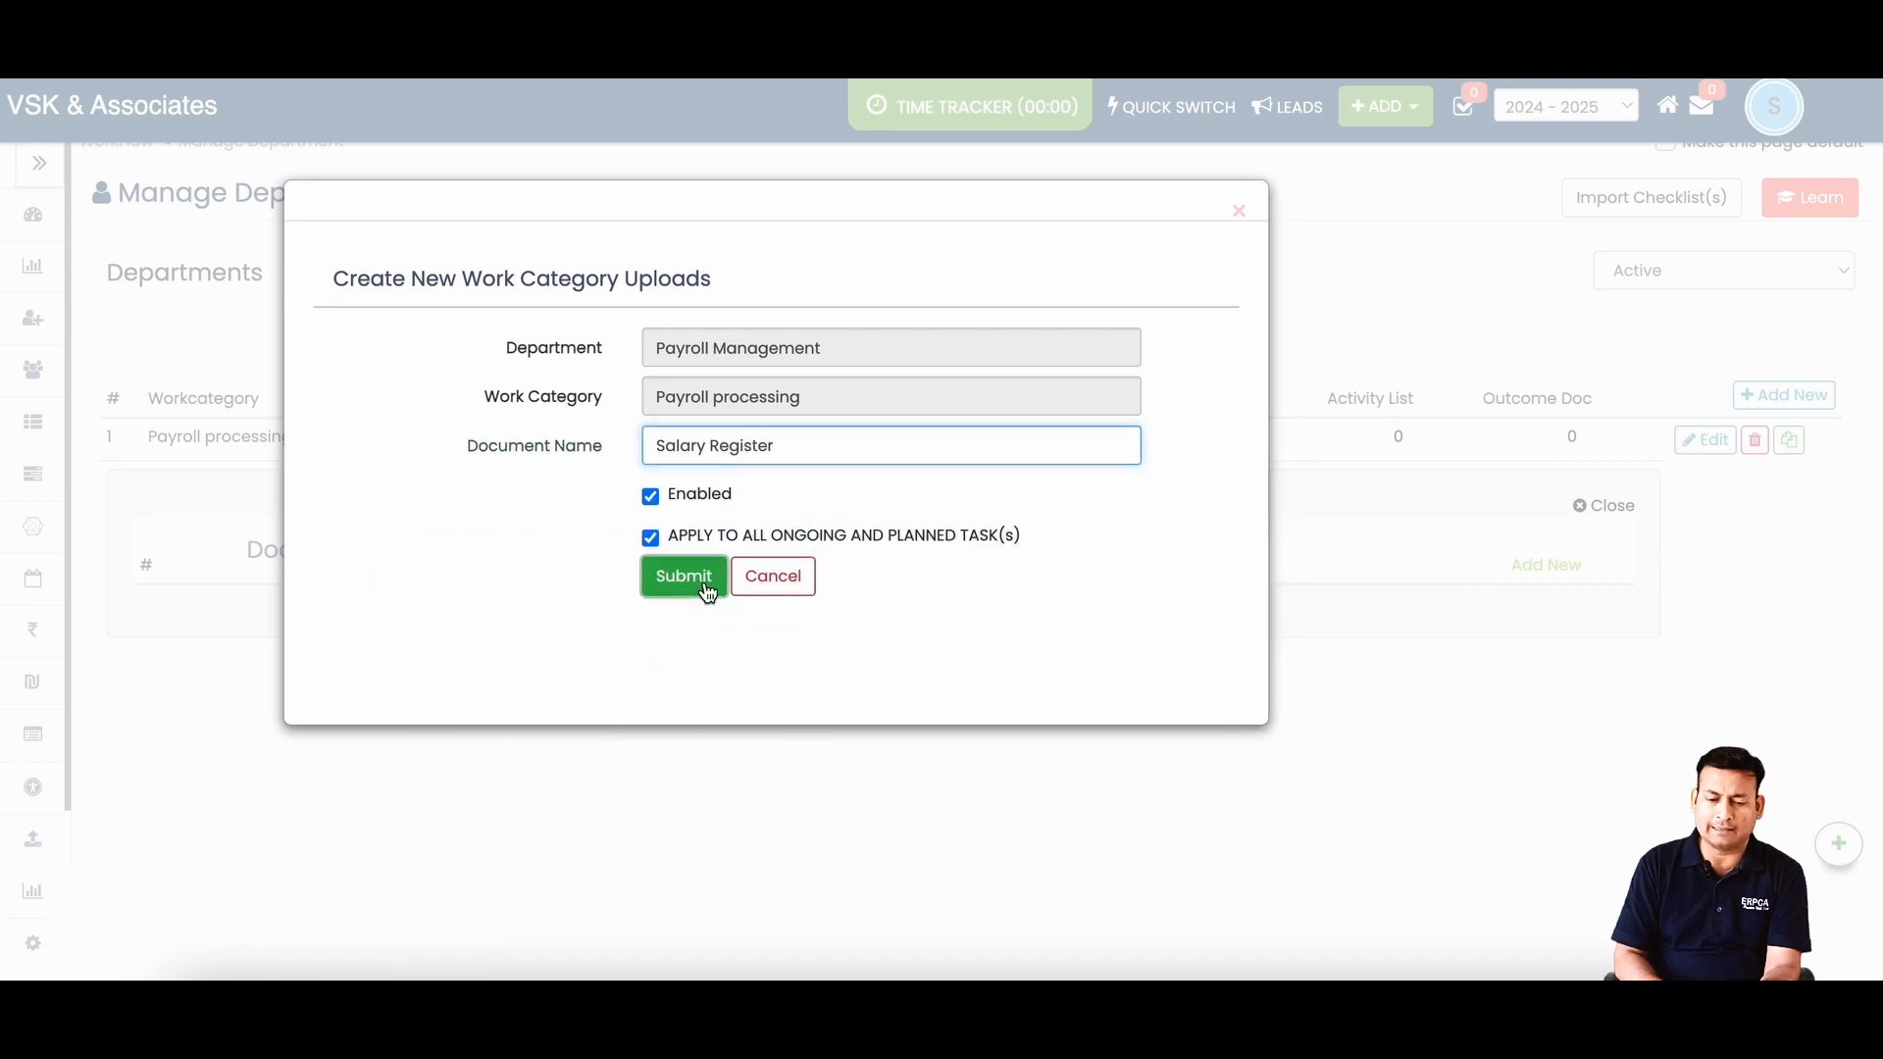
left_click(703, 579)
left_click(856, 686)
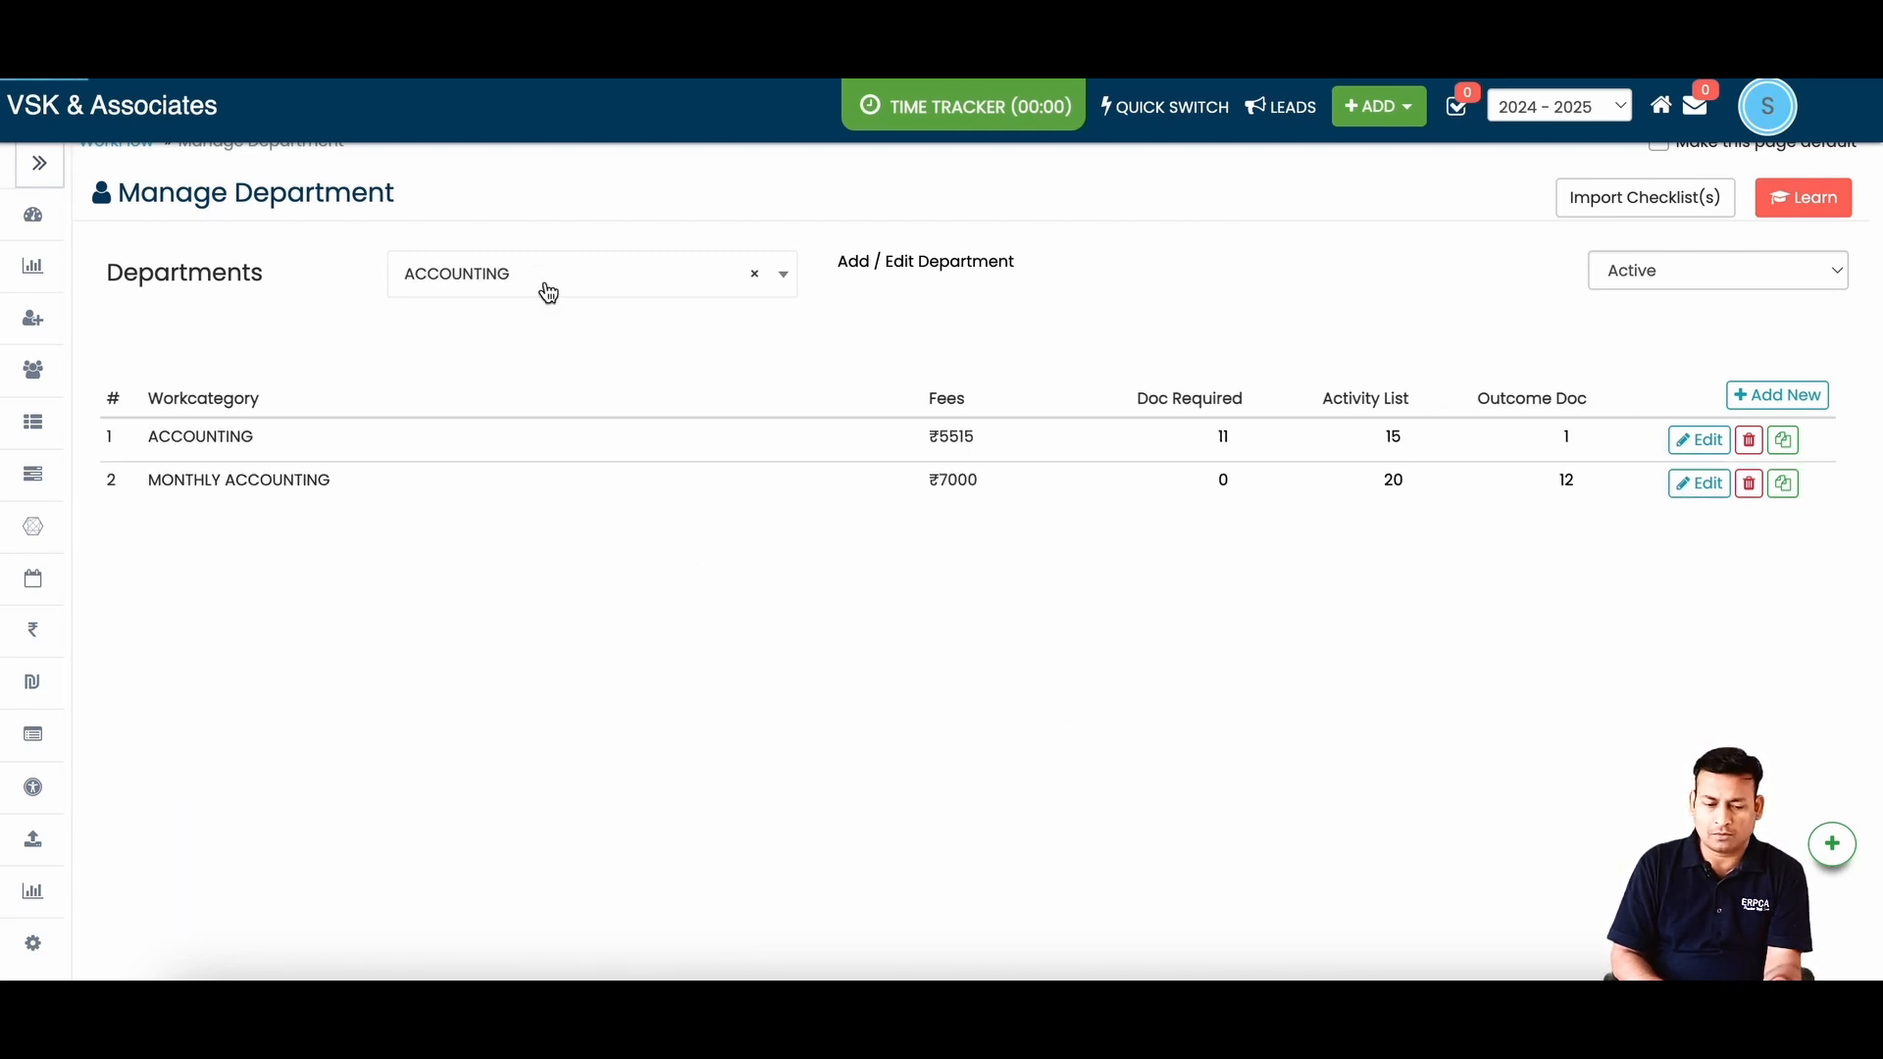
- Review the required documents, activity list and outcome documents of Payroll processing in the Payroll Management department
left_click(548, 292)
left_click(509, 589)
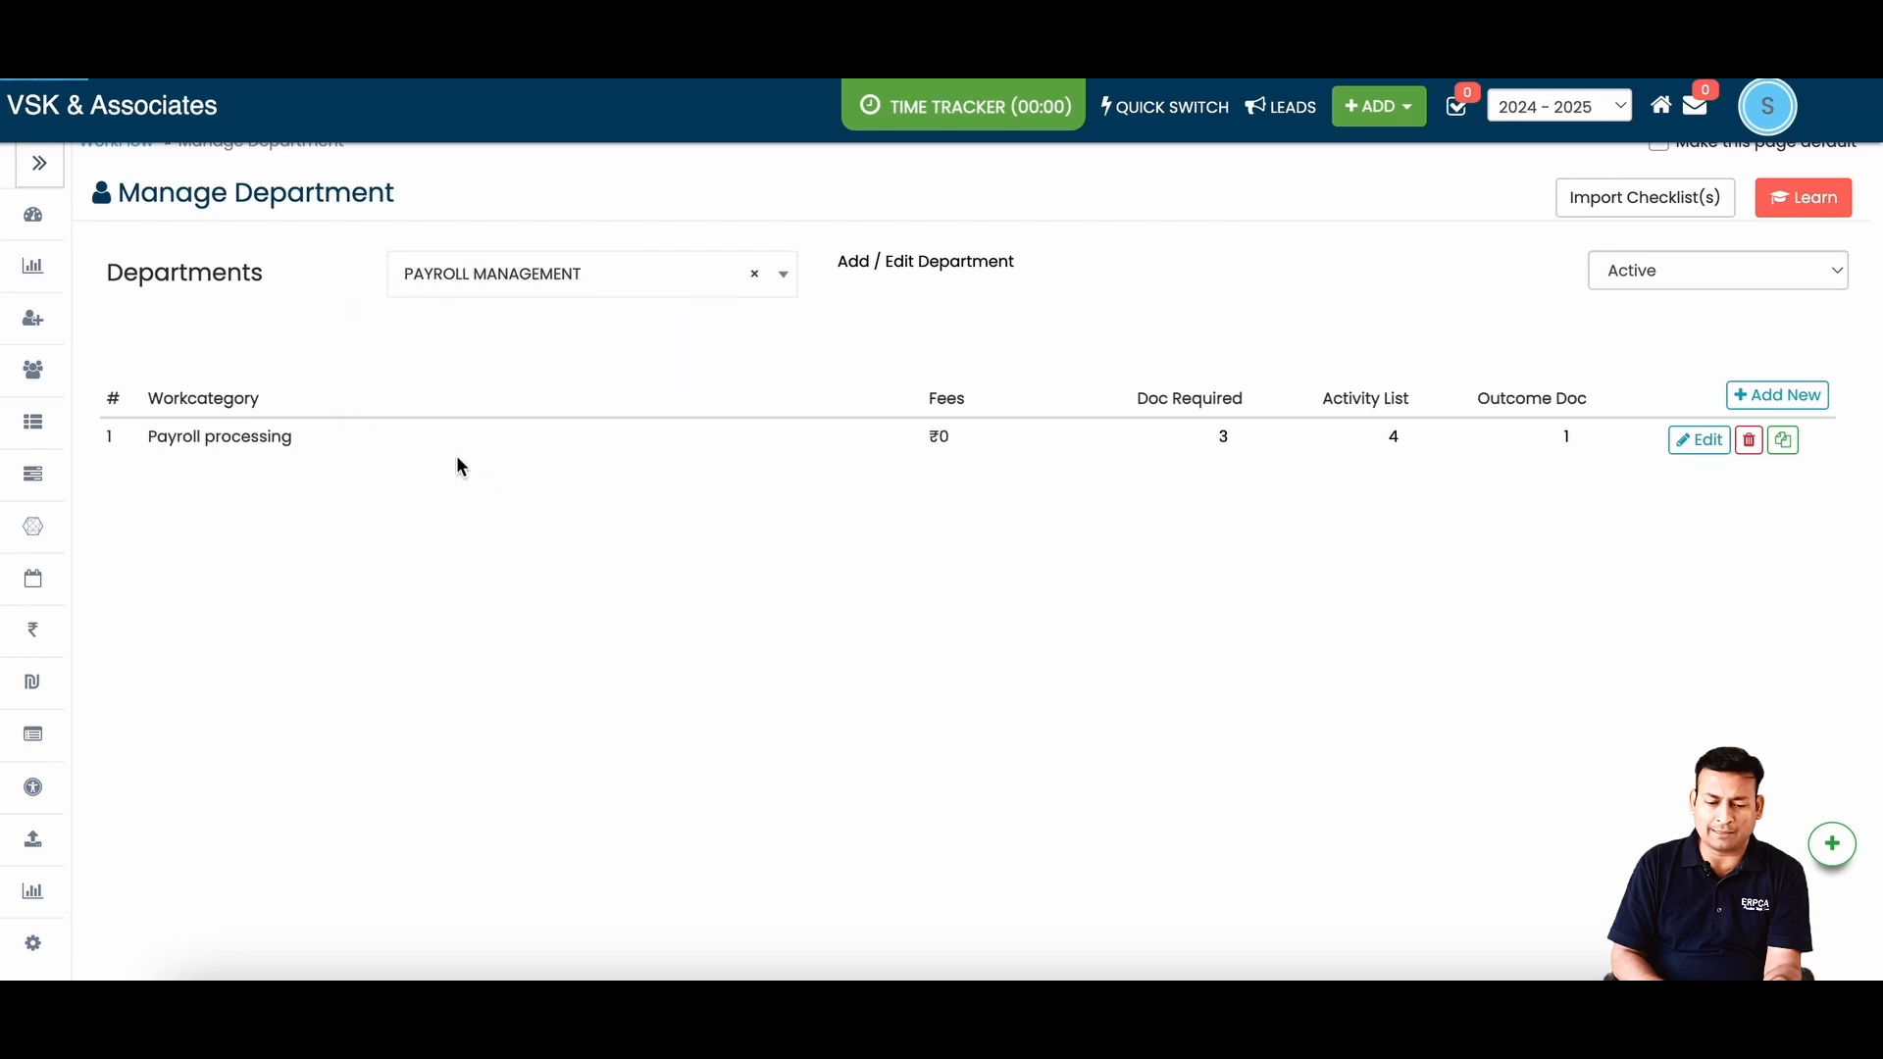
left_click(1223, 437)
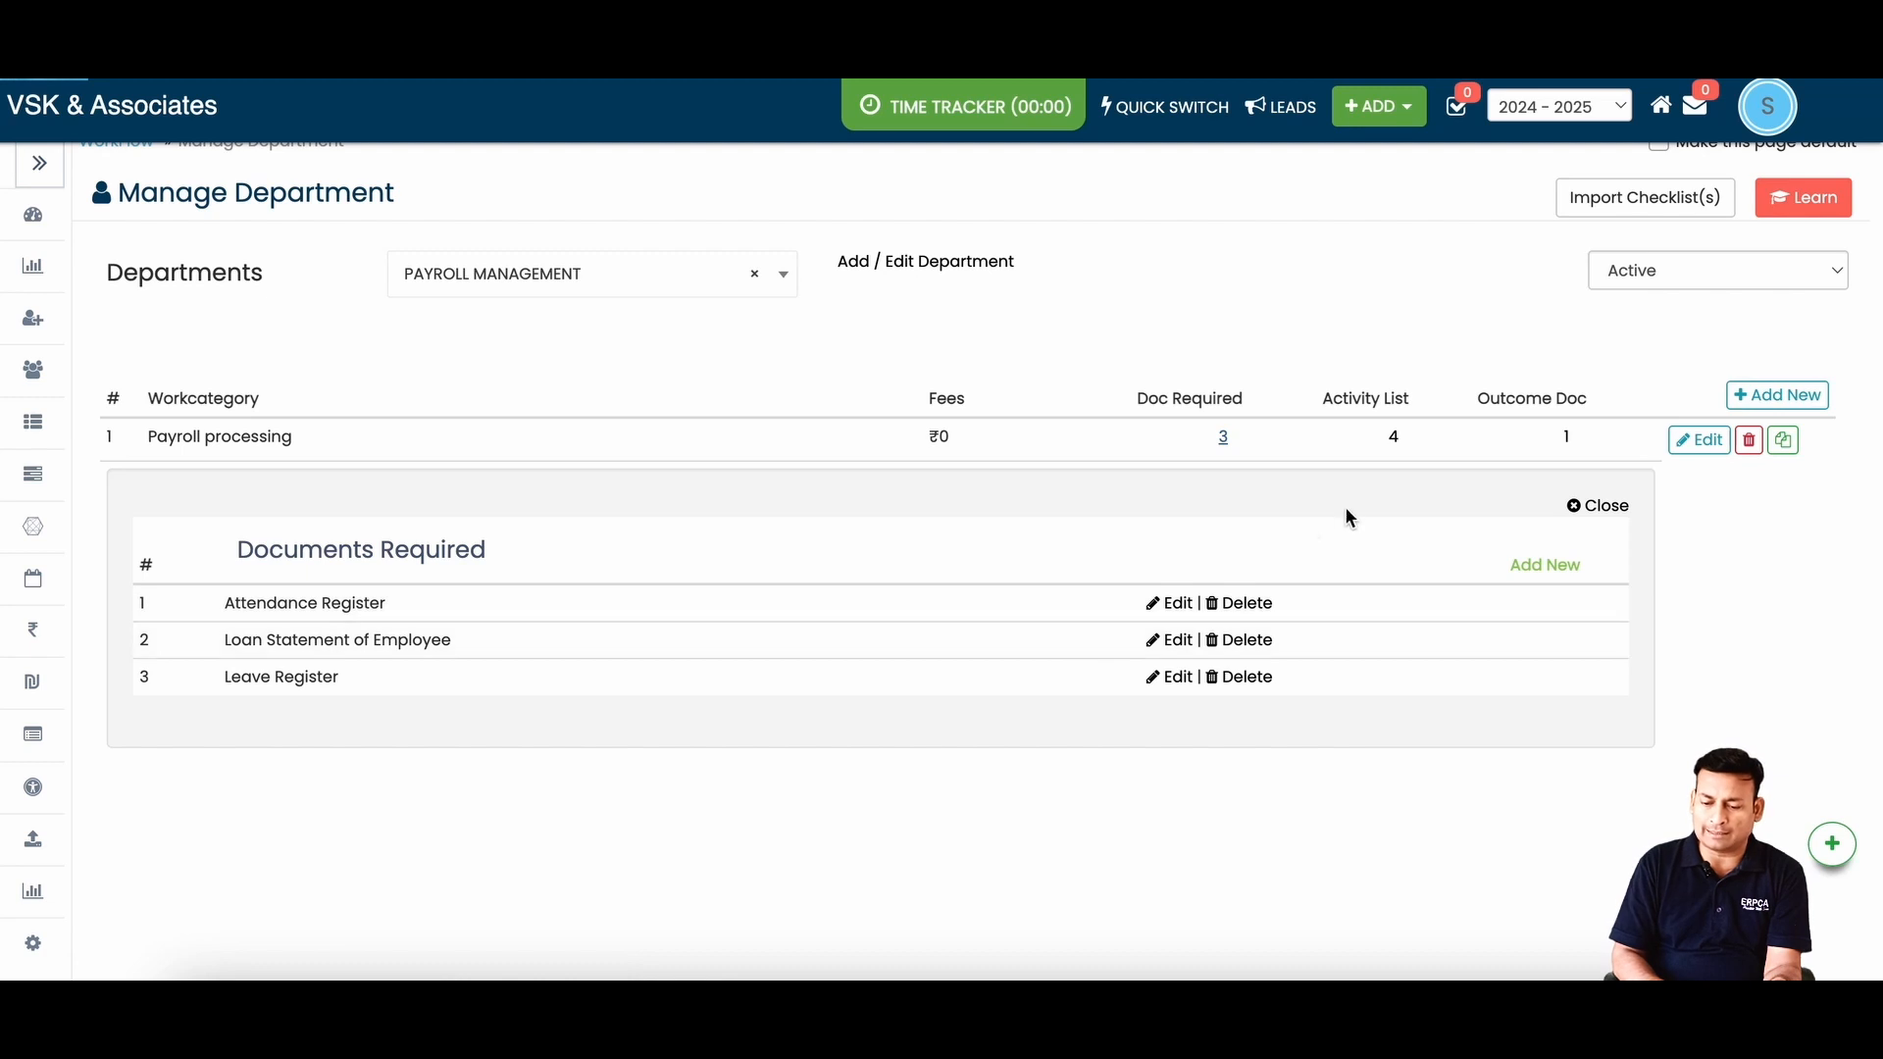
left_click(1394, 439)
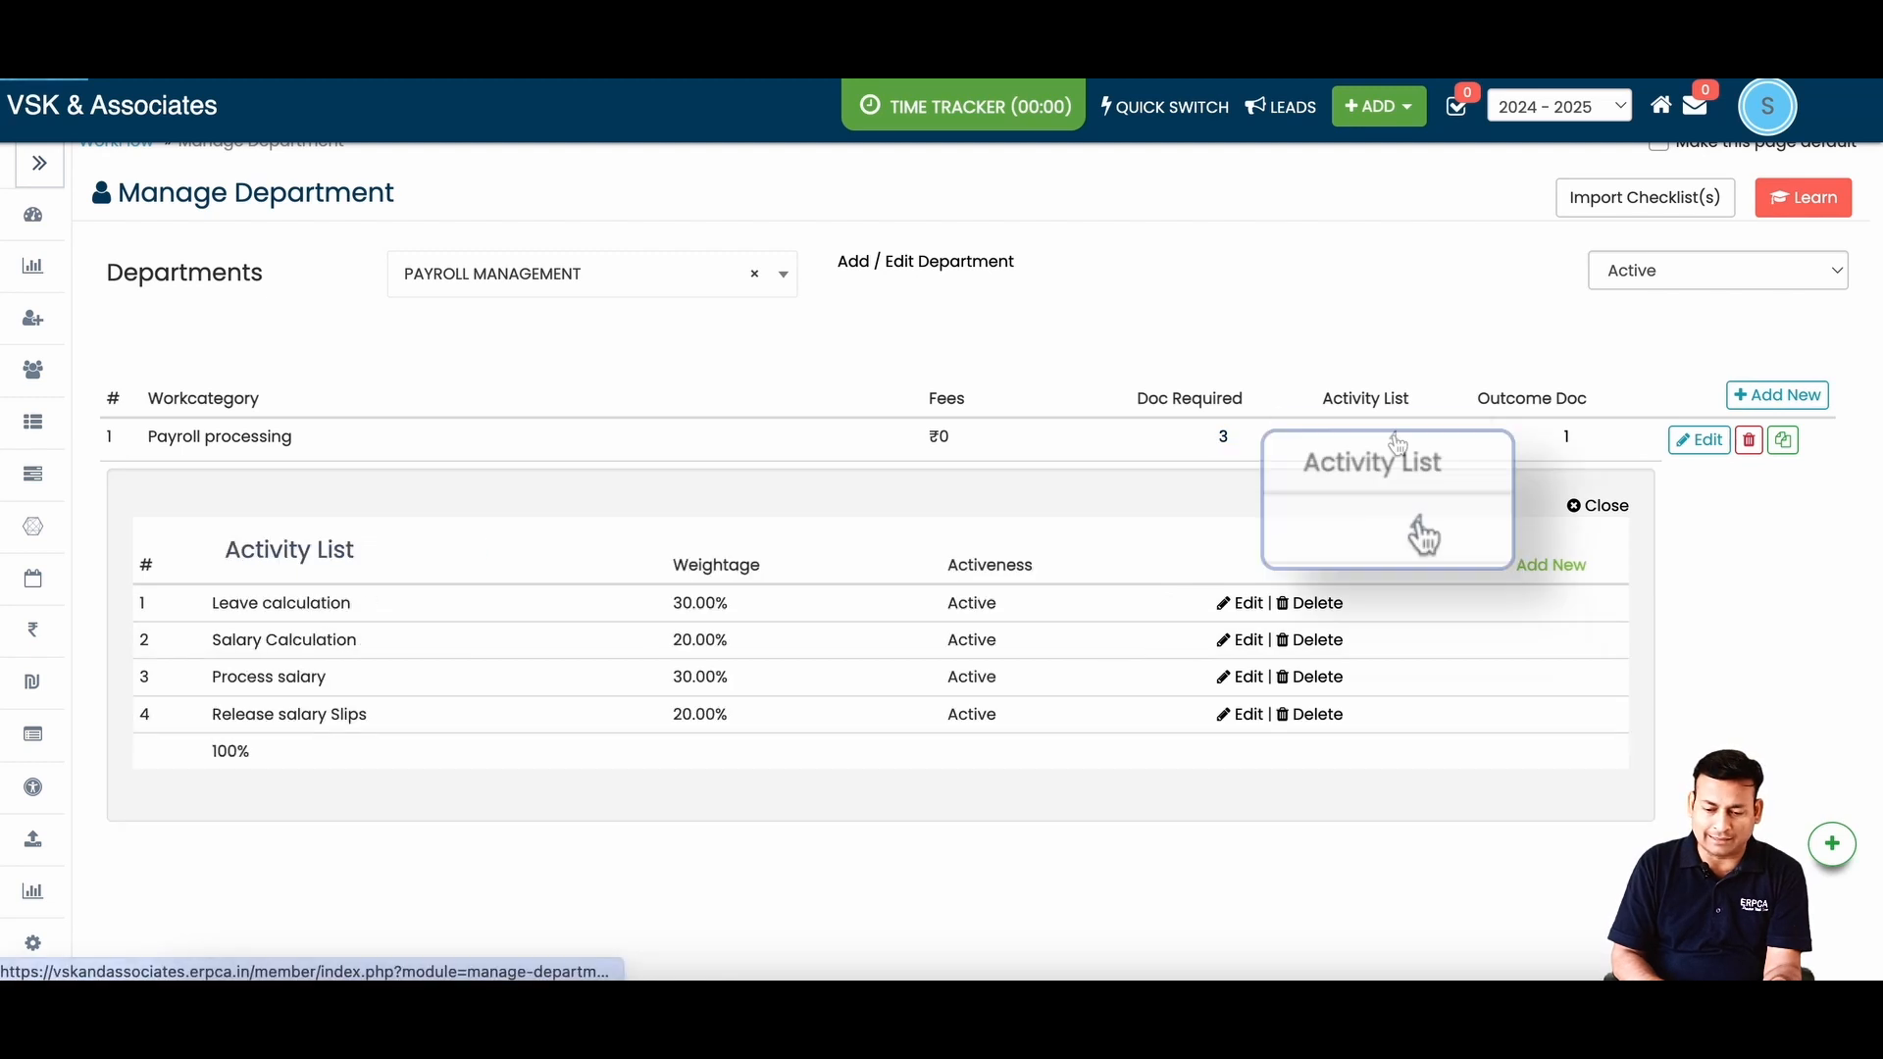
left_click(1567, 438)
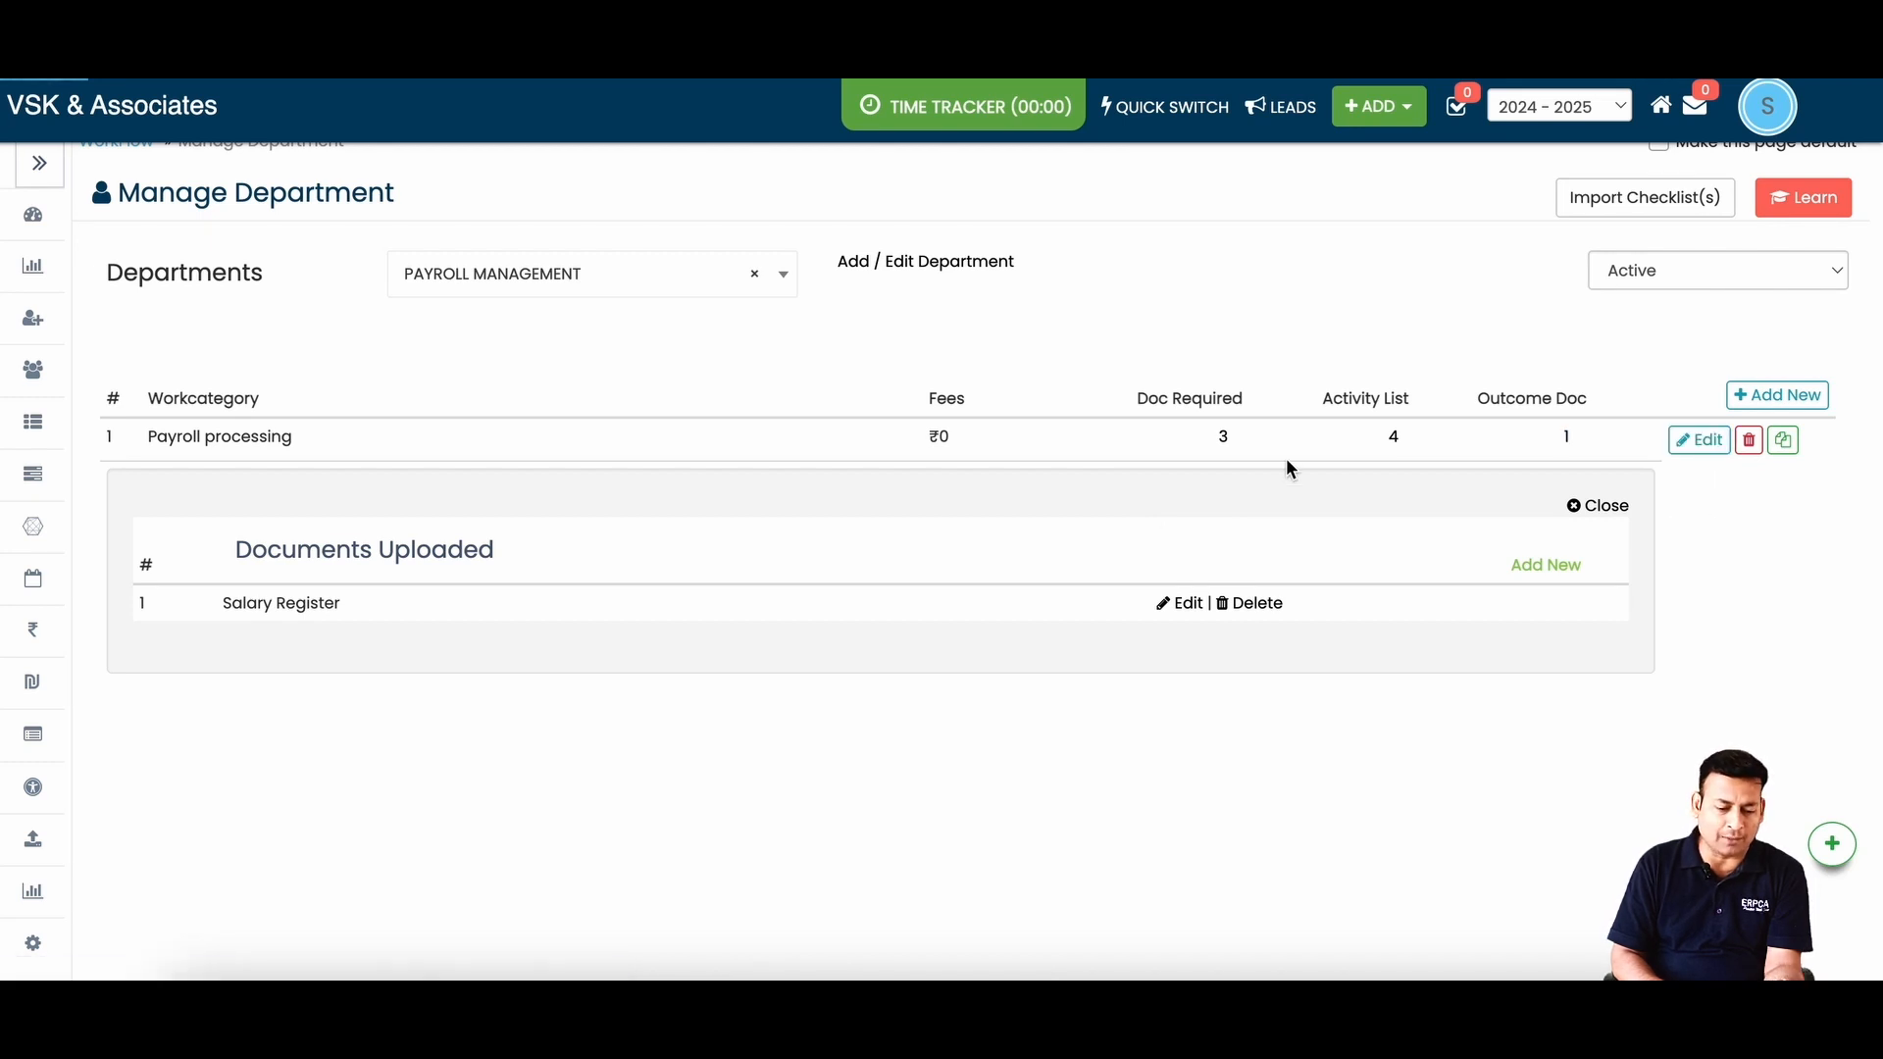
left_click(1682, 443)
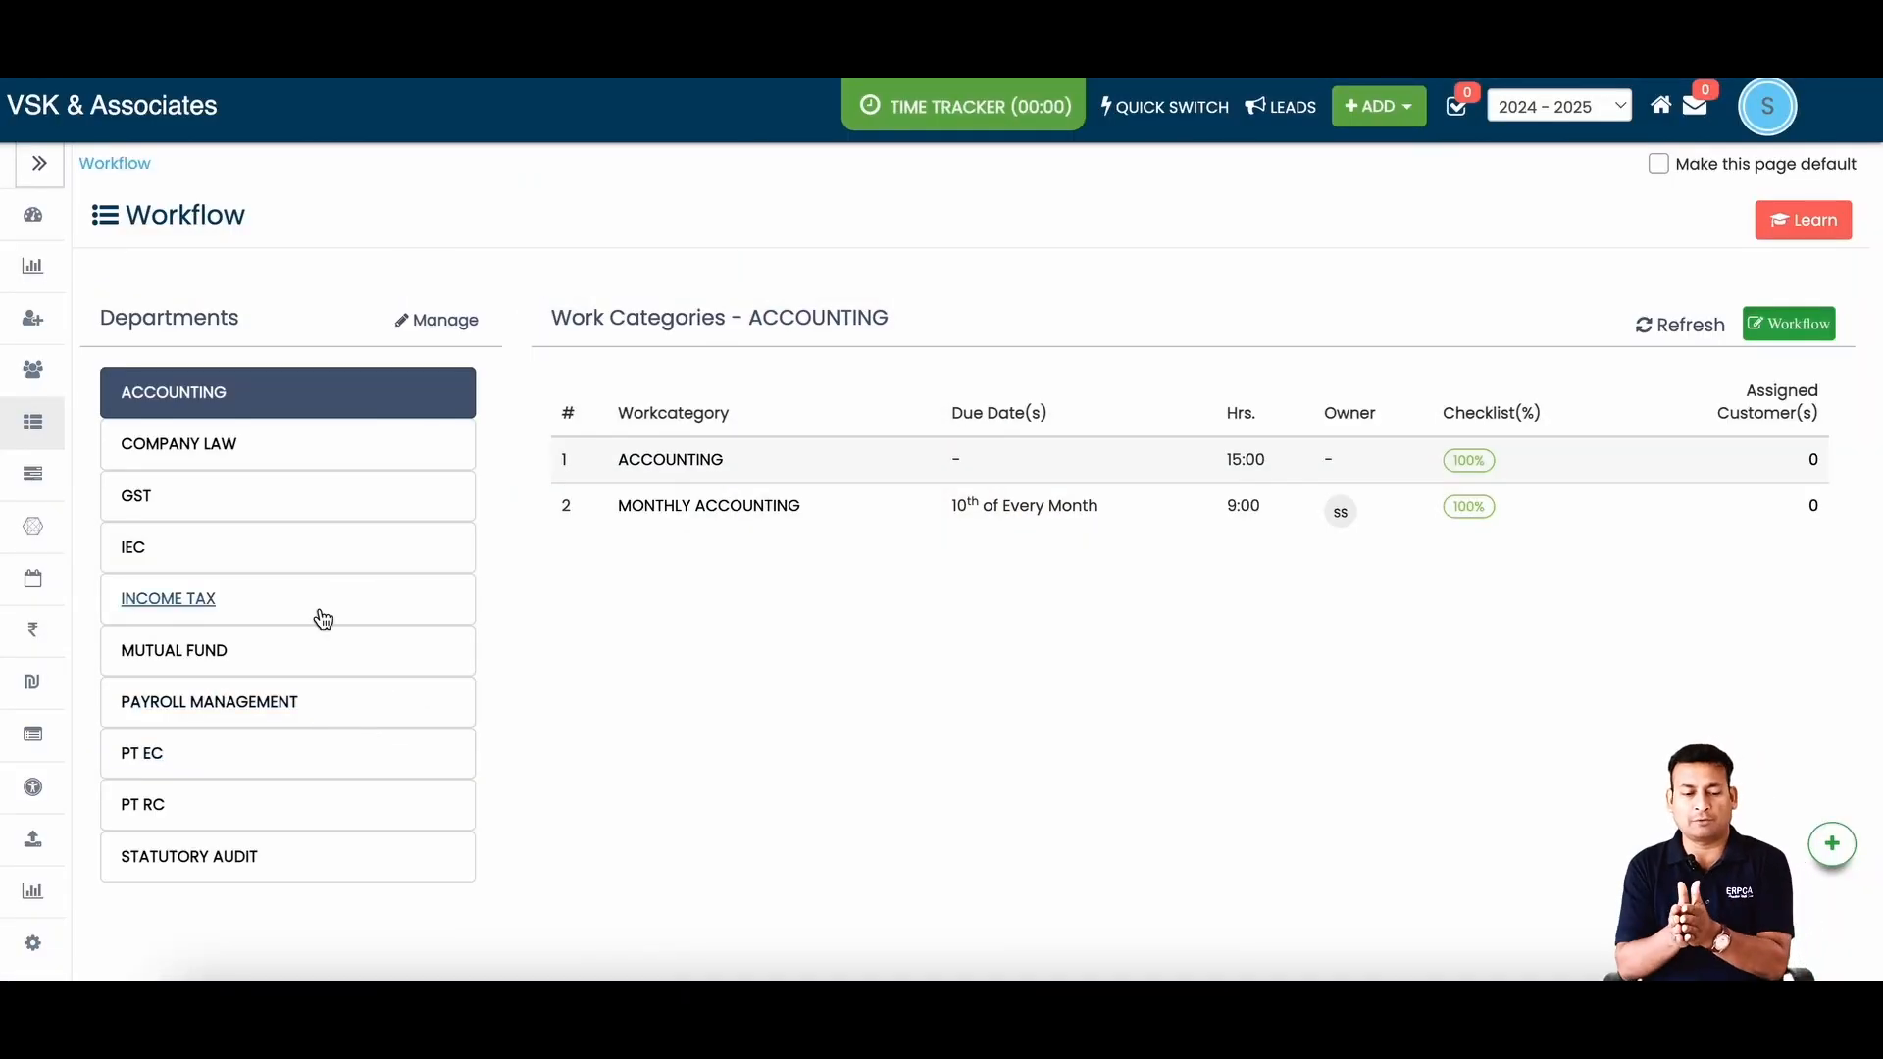
- Open the workflow setup for Payroll Management and set Payroll processing's monthly due date to 07
left_click(334, 699)
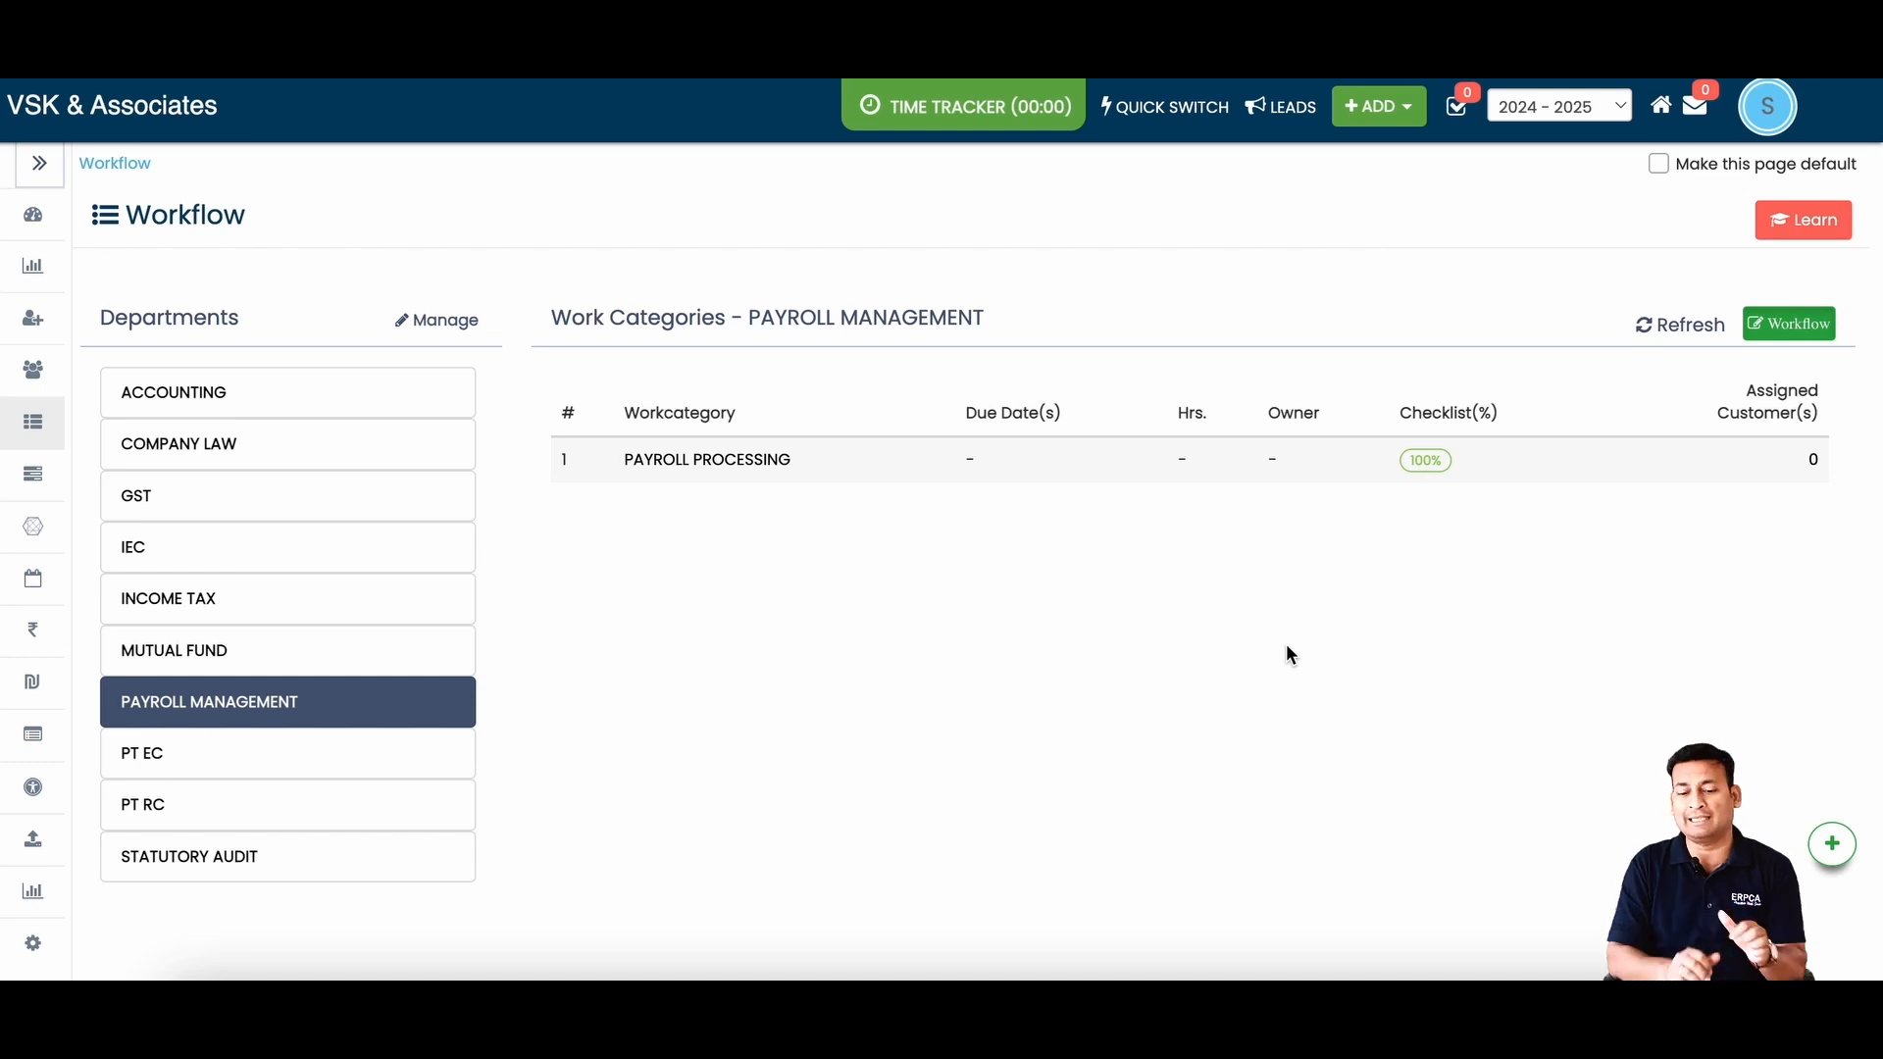
left_click(1787, 326)
left_click(581, 477)
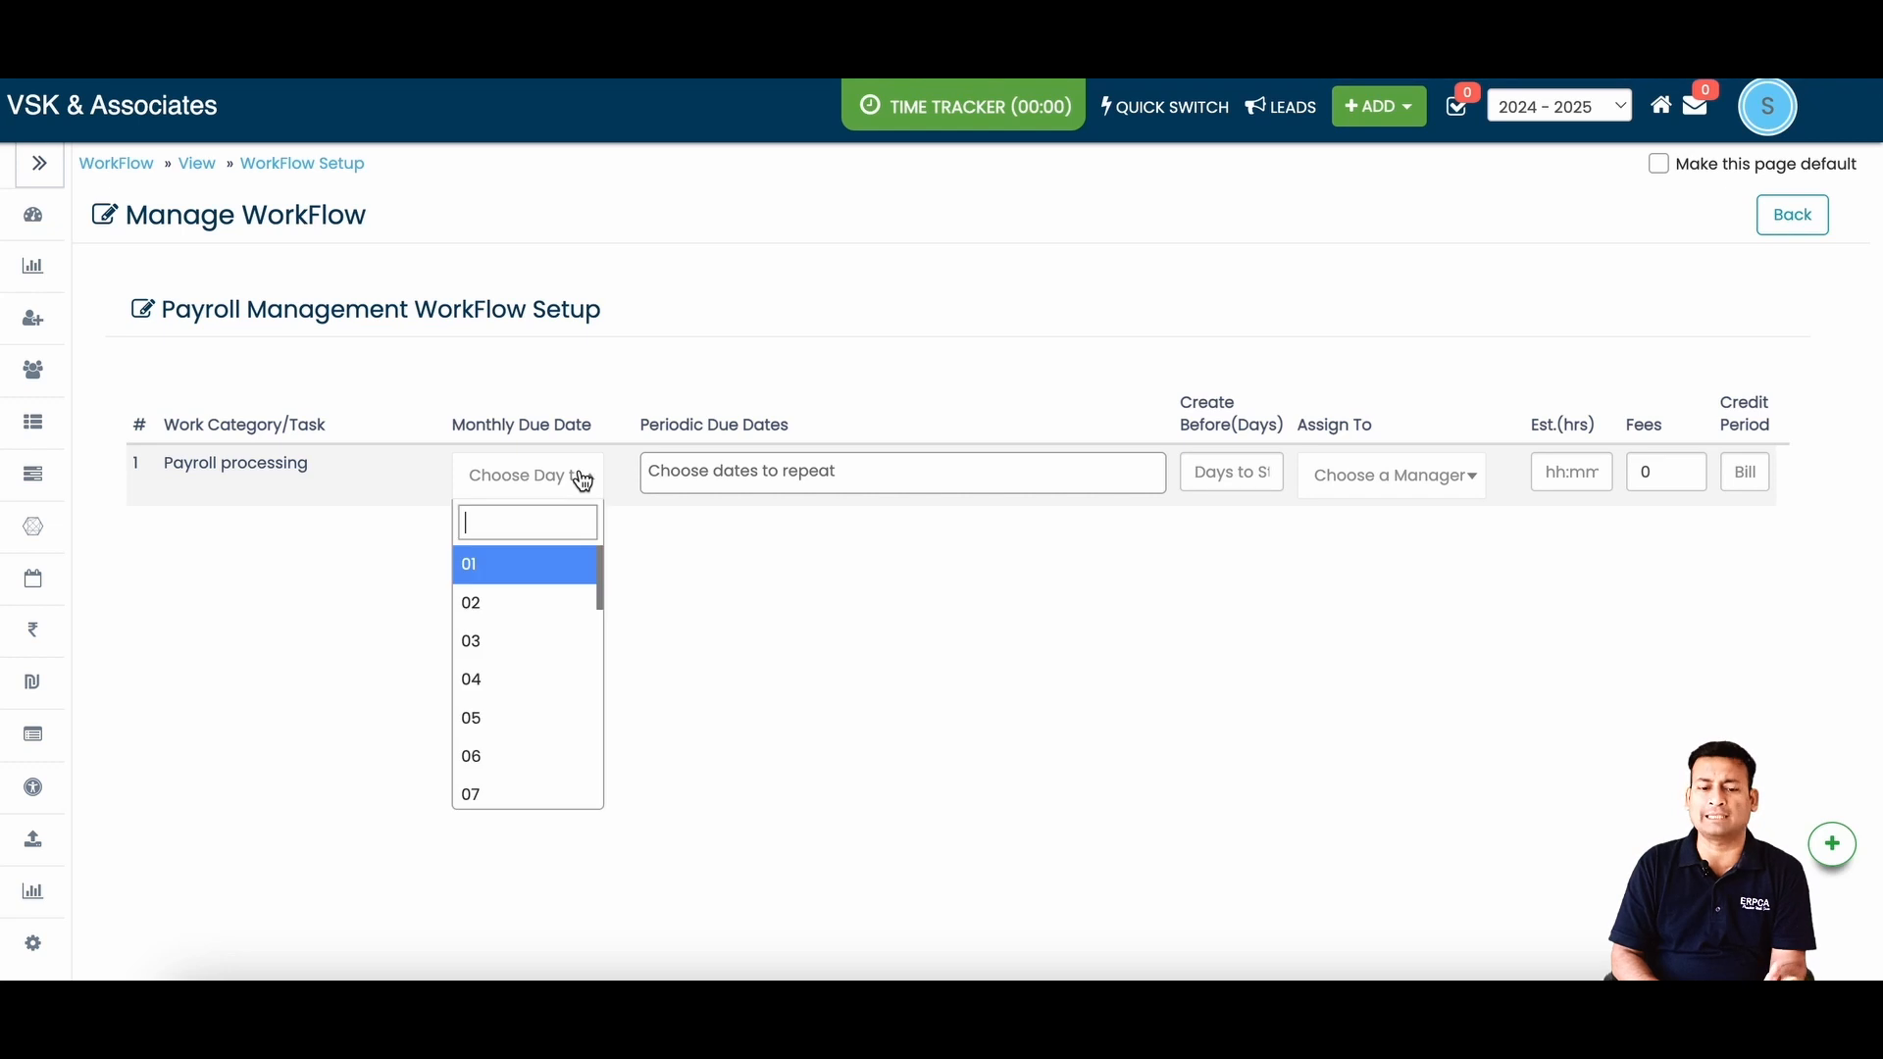
scroll(509, 725, "down", 3)
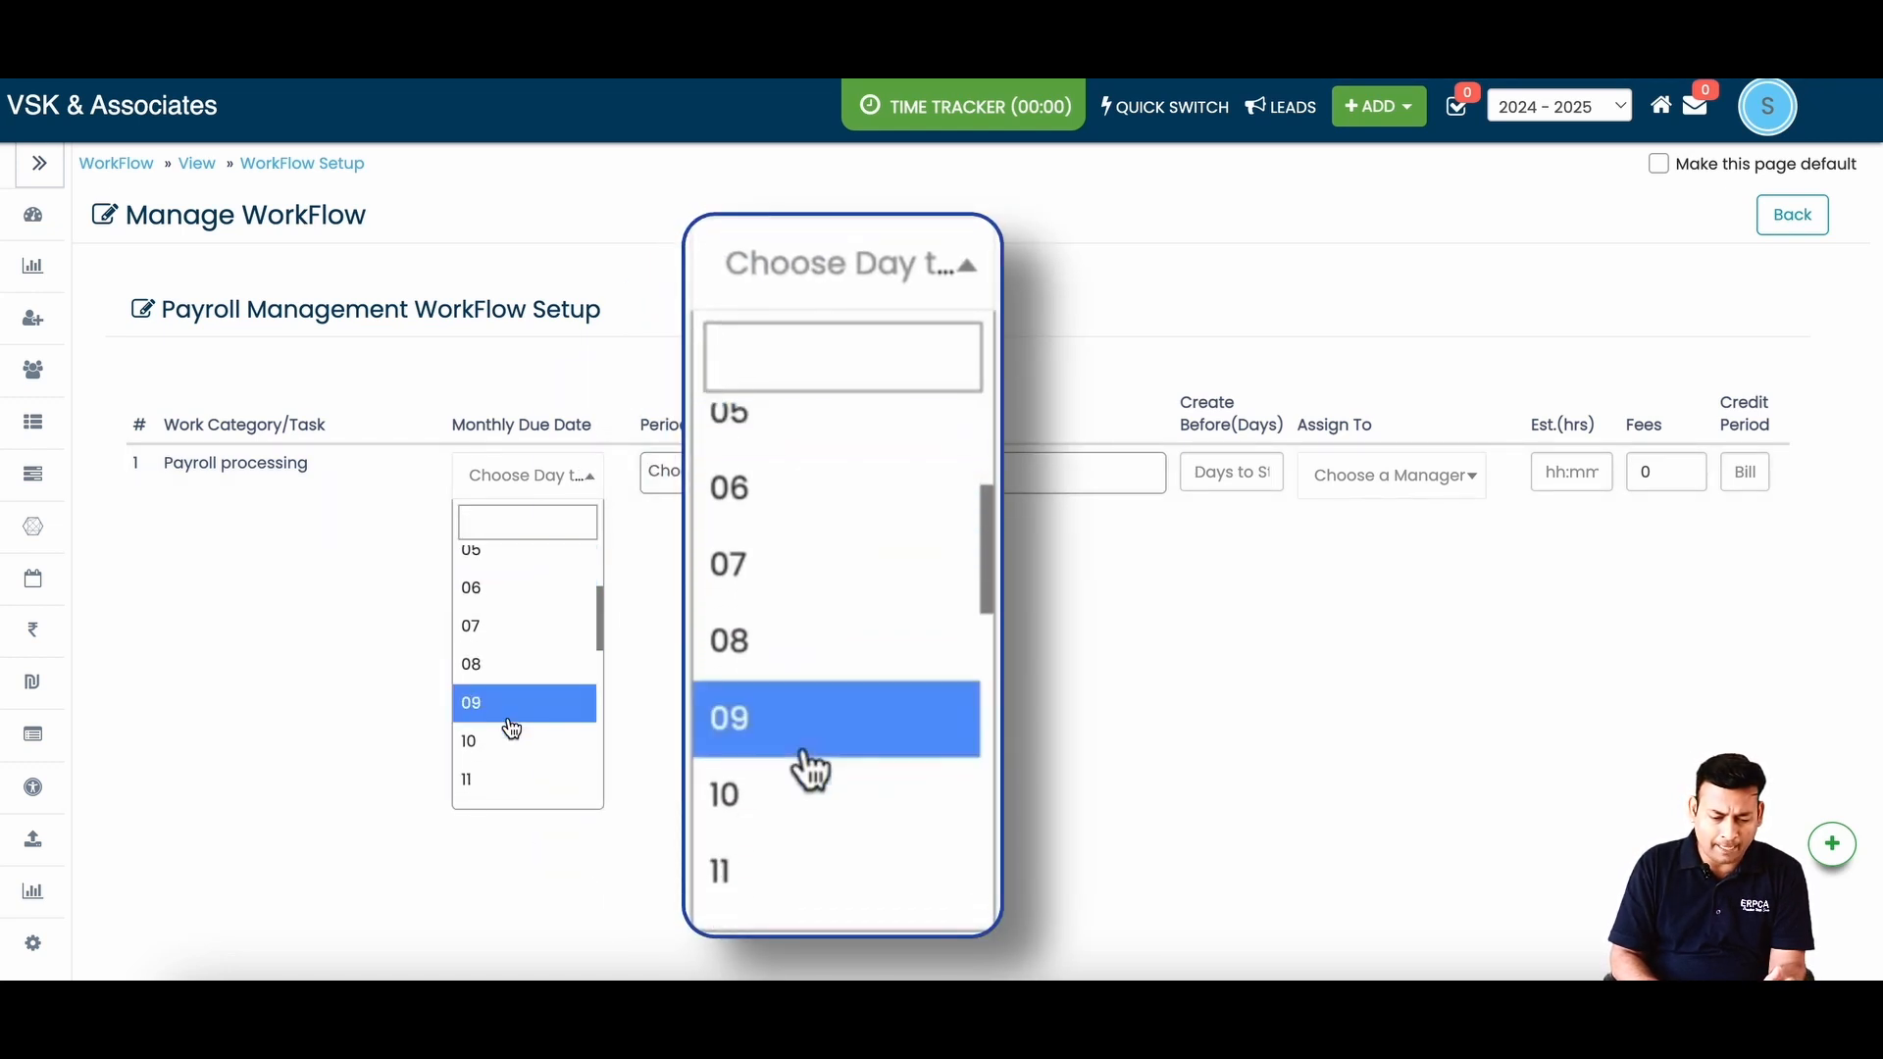
left_click(490, 624)
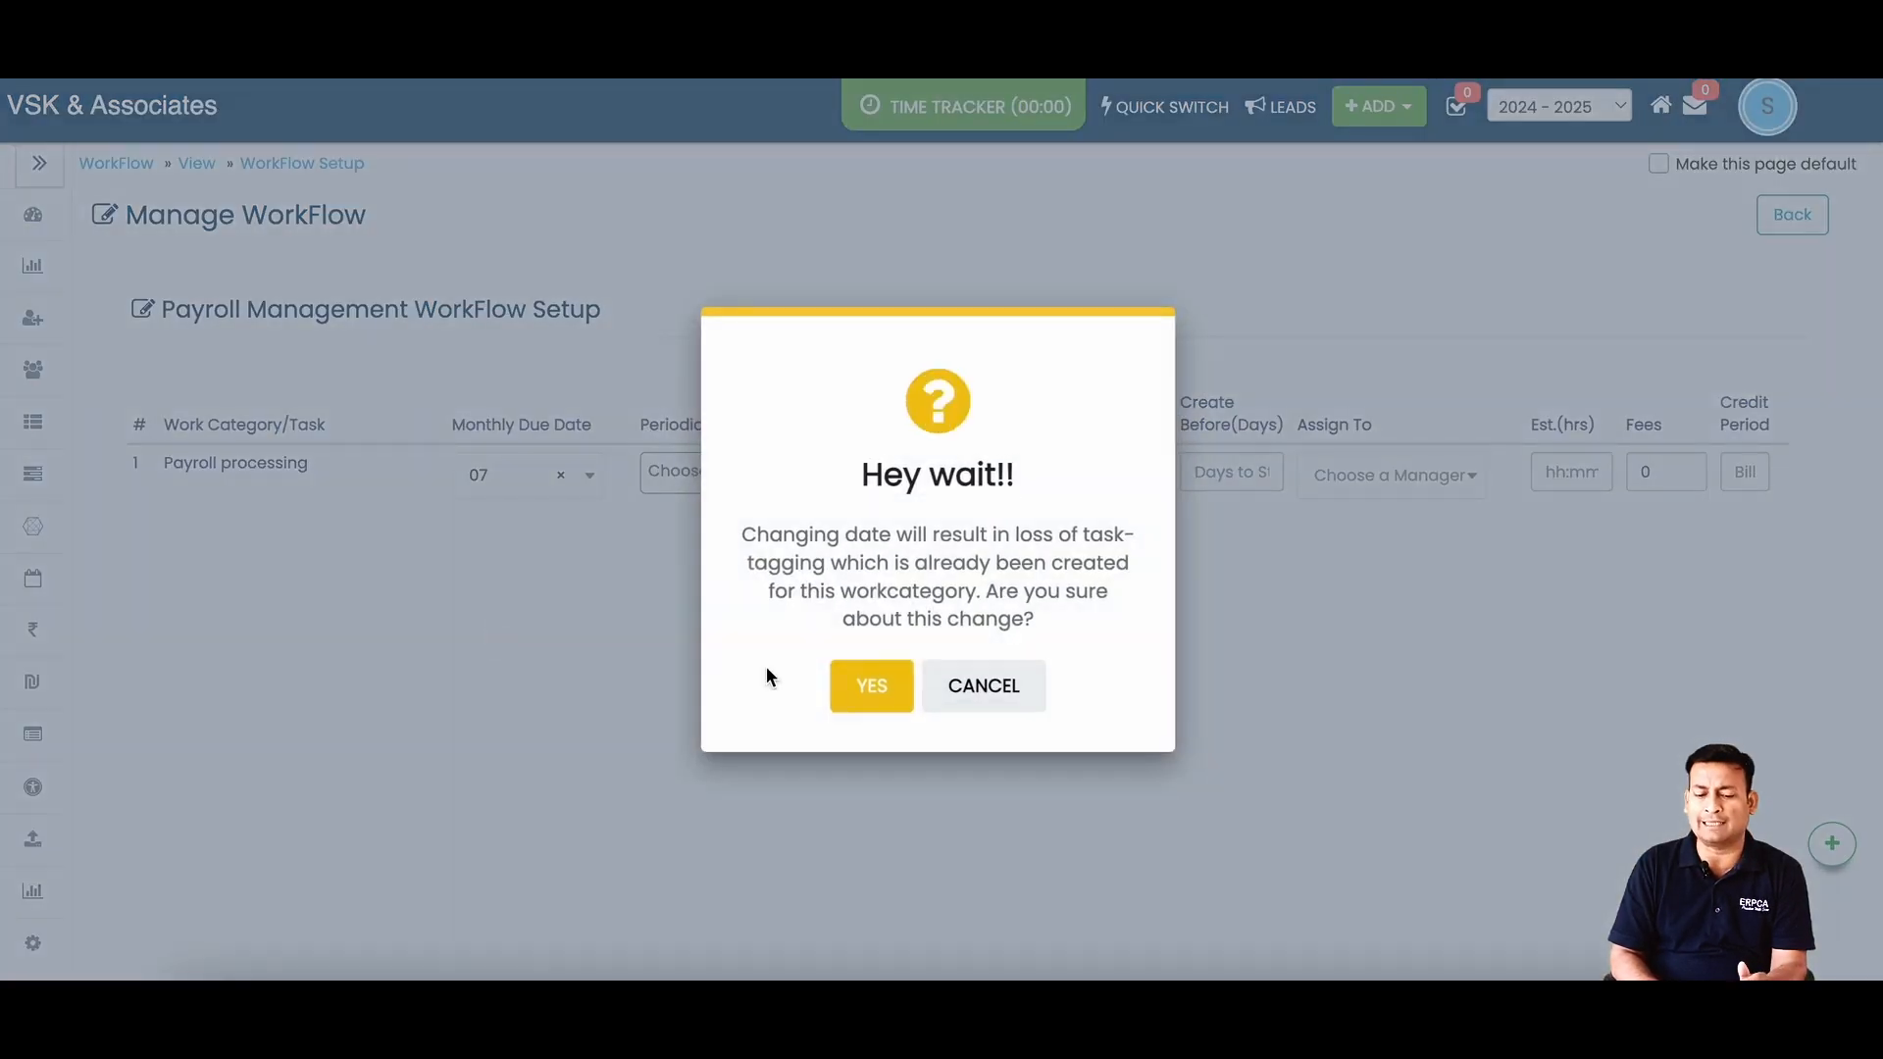
left_click(869, 687)
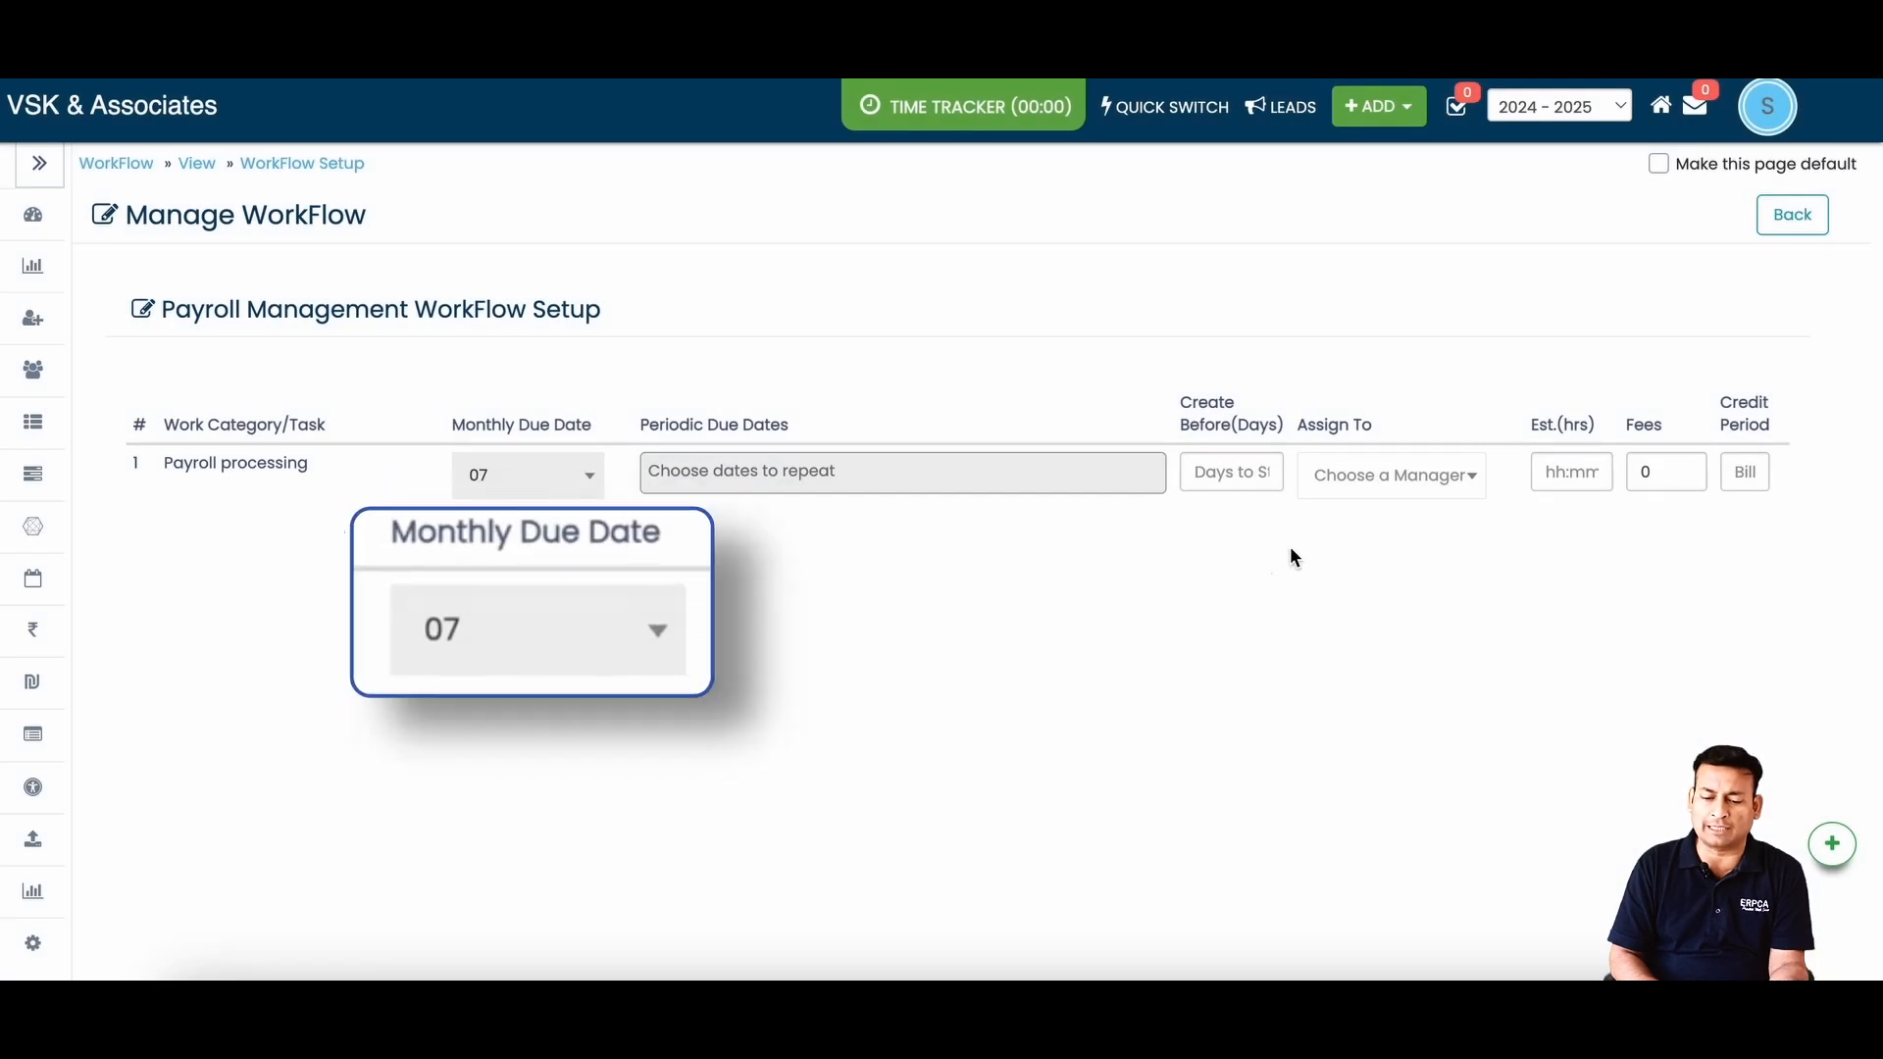
- Set Payroll processing's Create Before value to 05 days, assign it to the second listed manager, and estimate 30 hours
type("05")
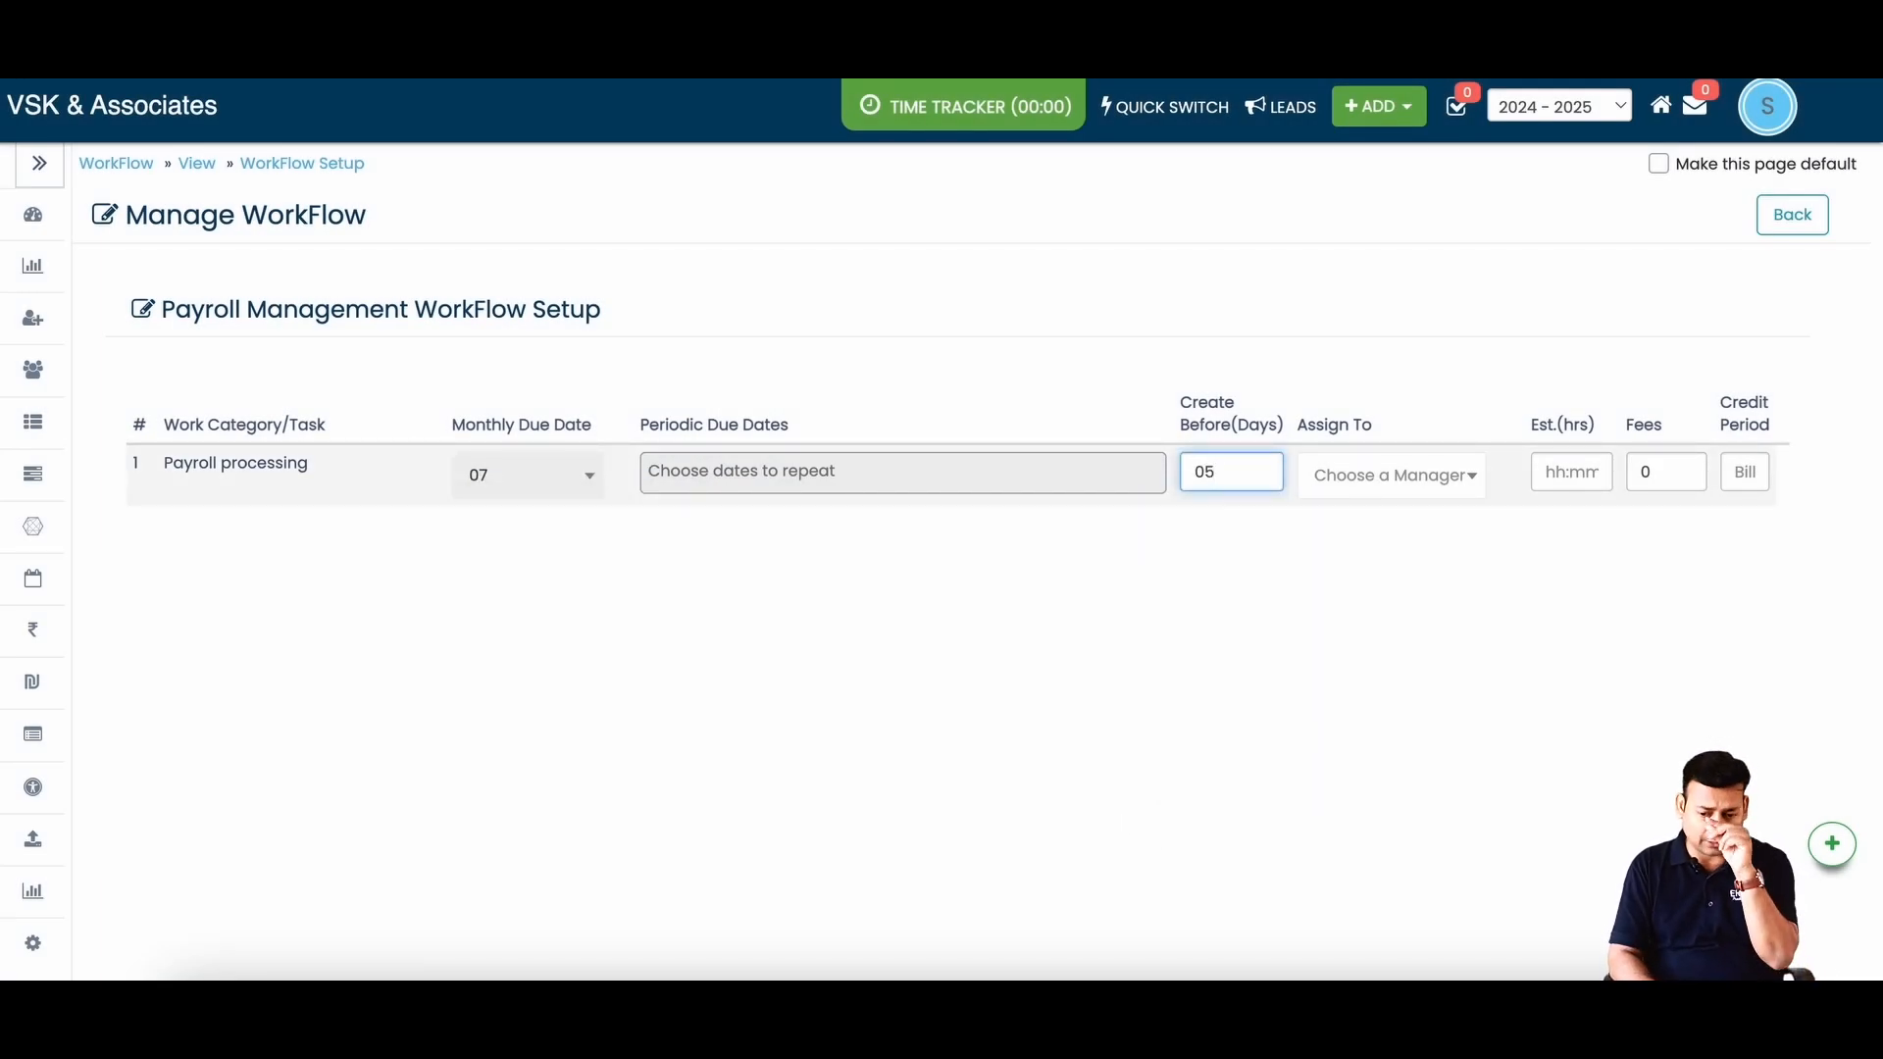
left_click(1446, 477)
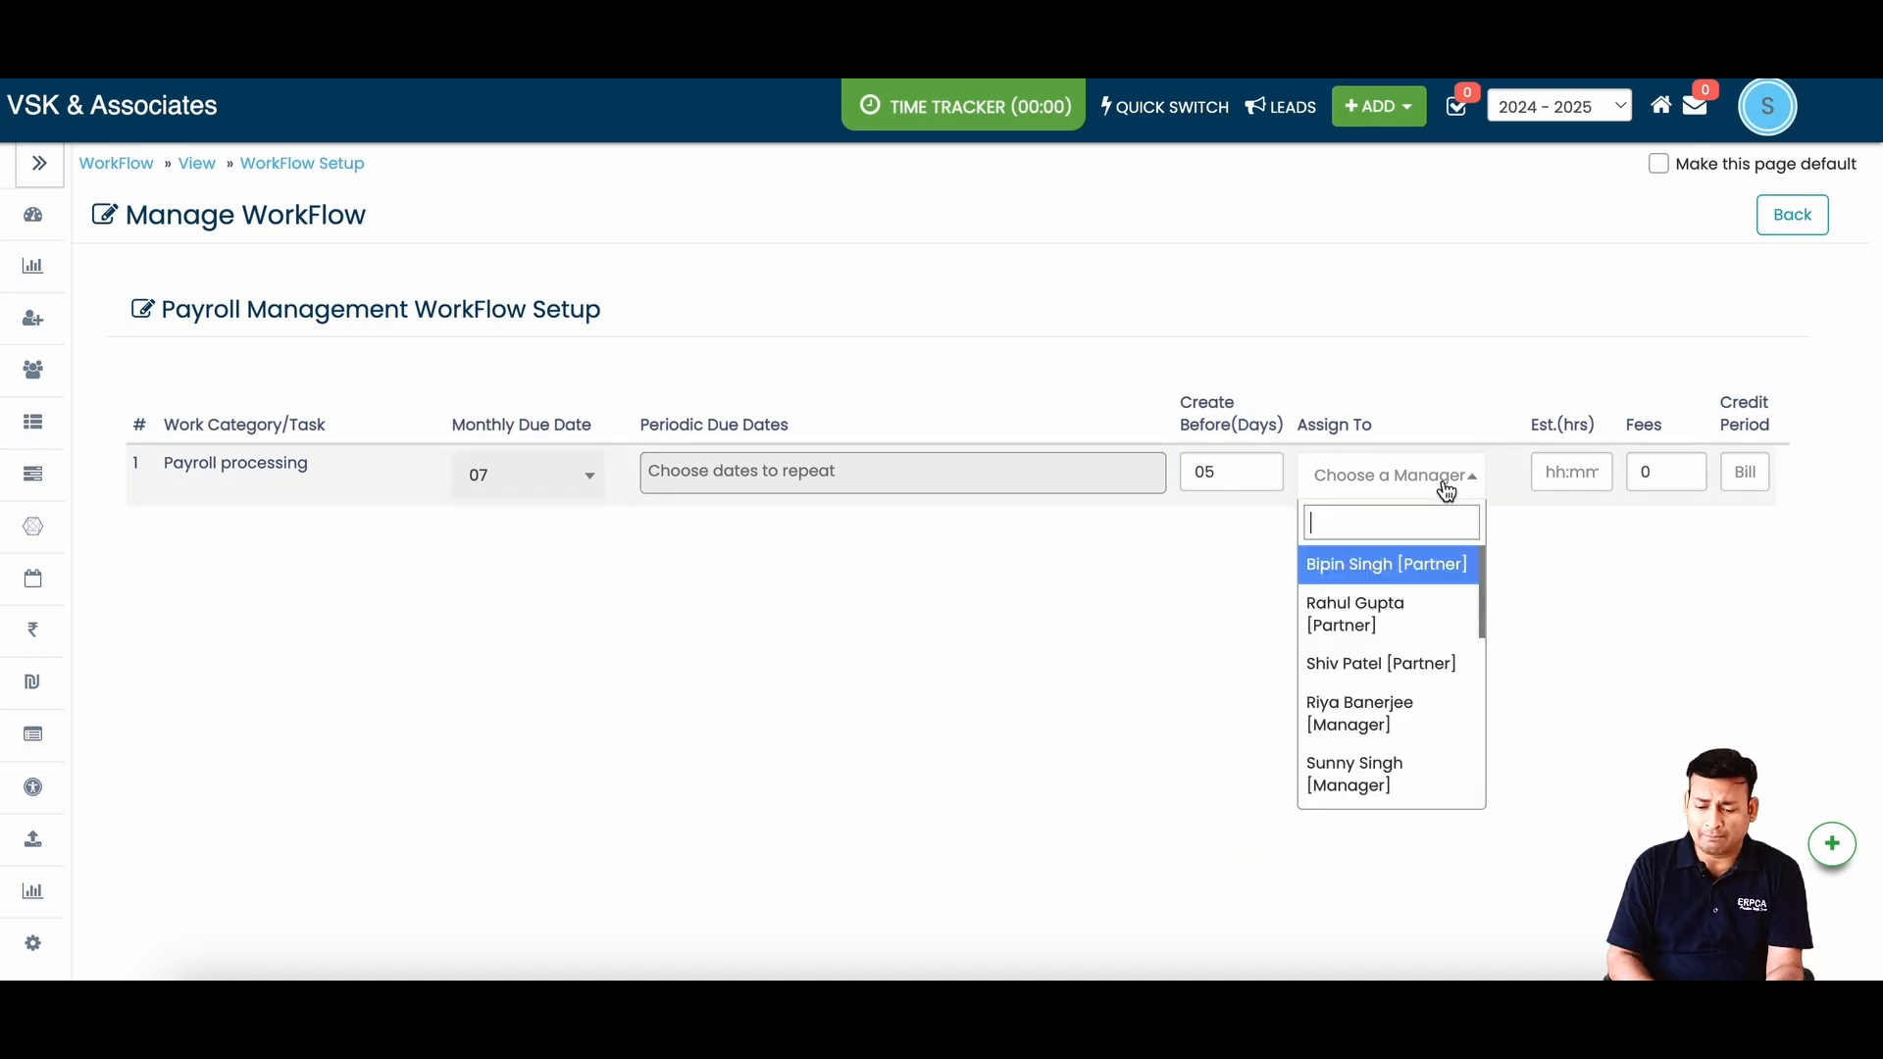
scroll(1413, 714, "down", 1)
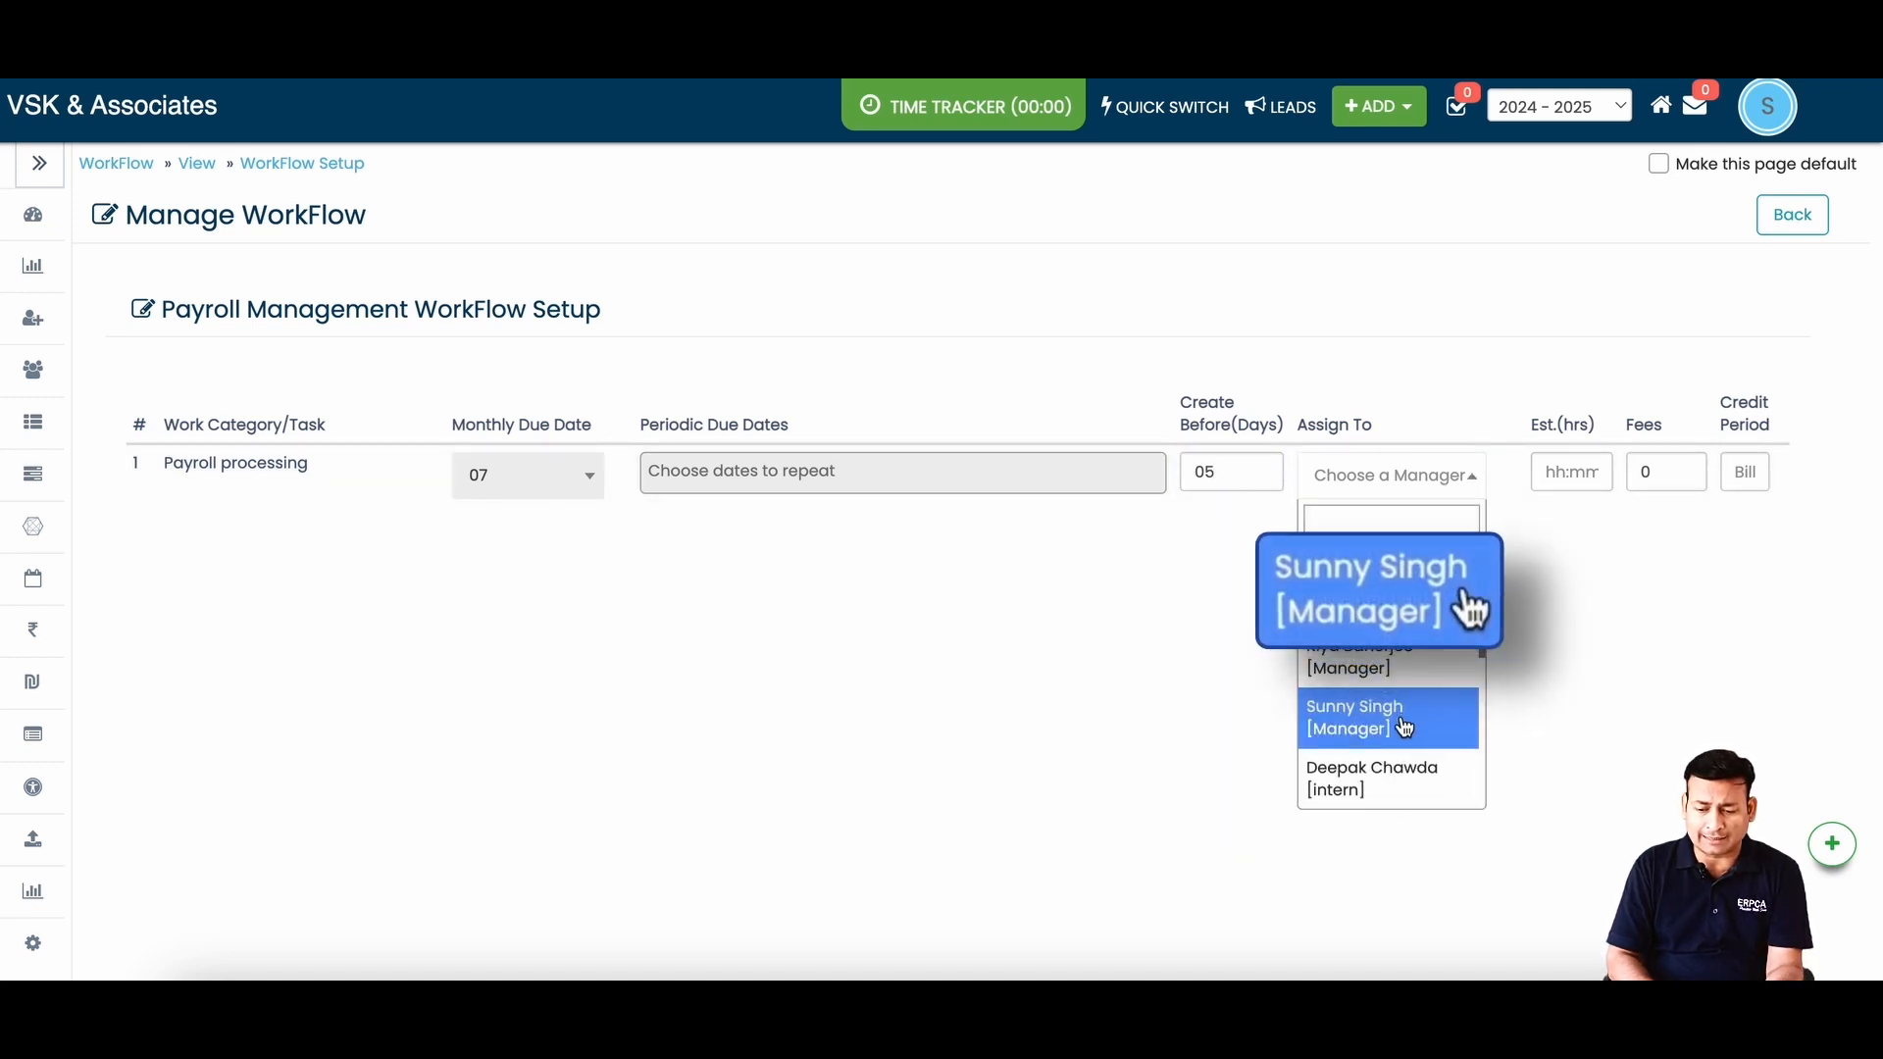
left_click(1409, 726)
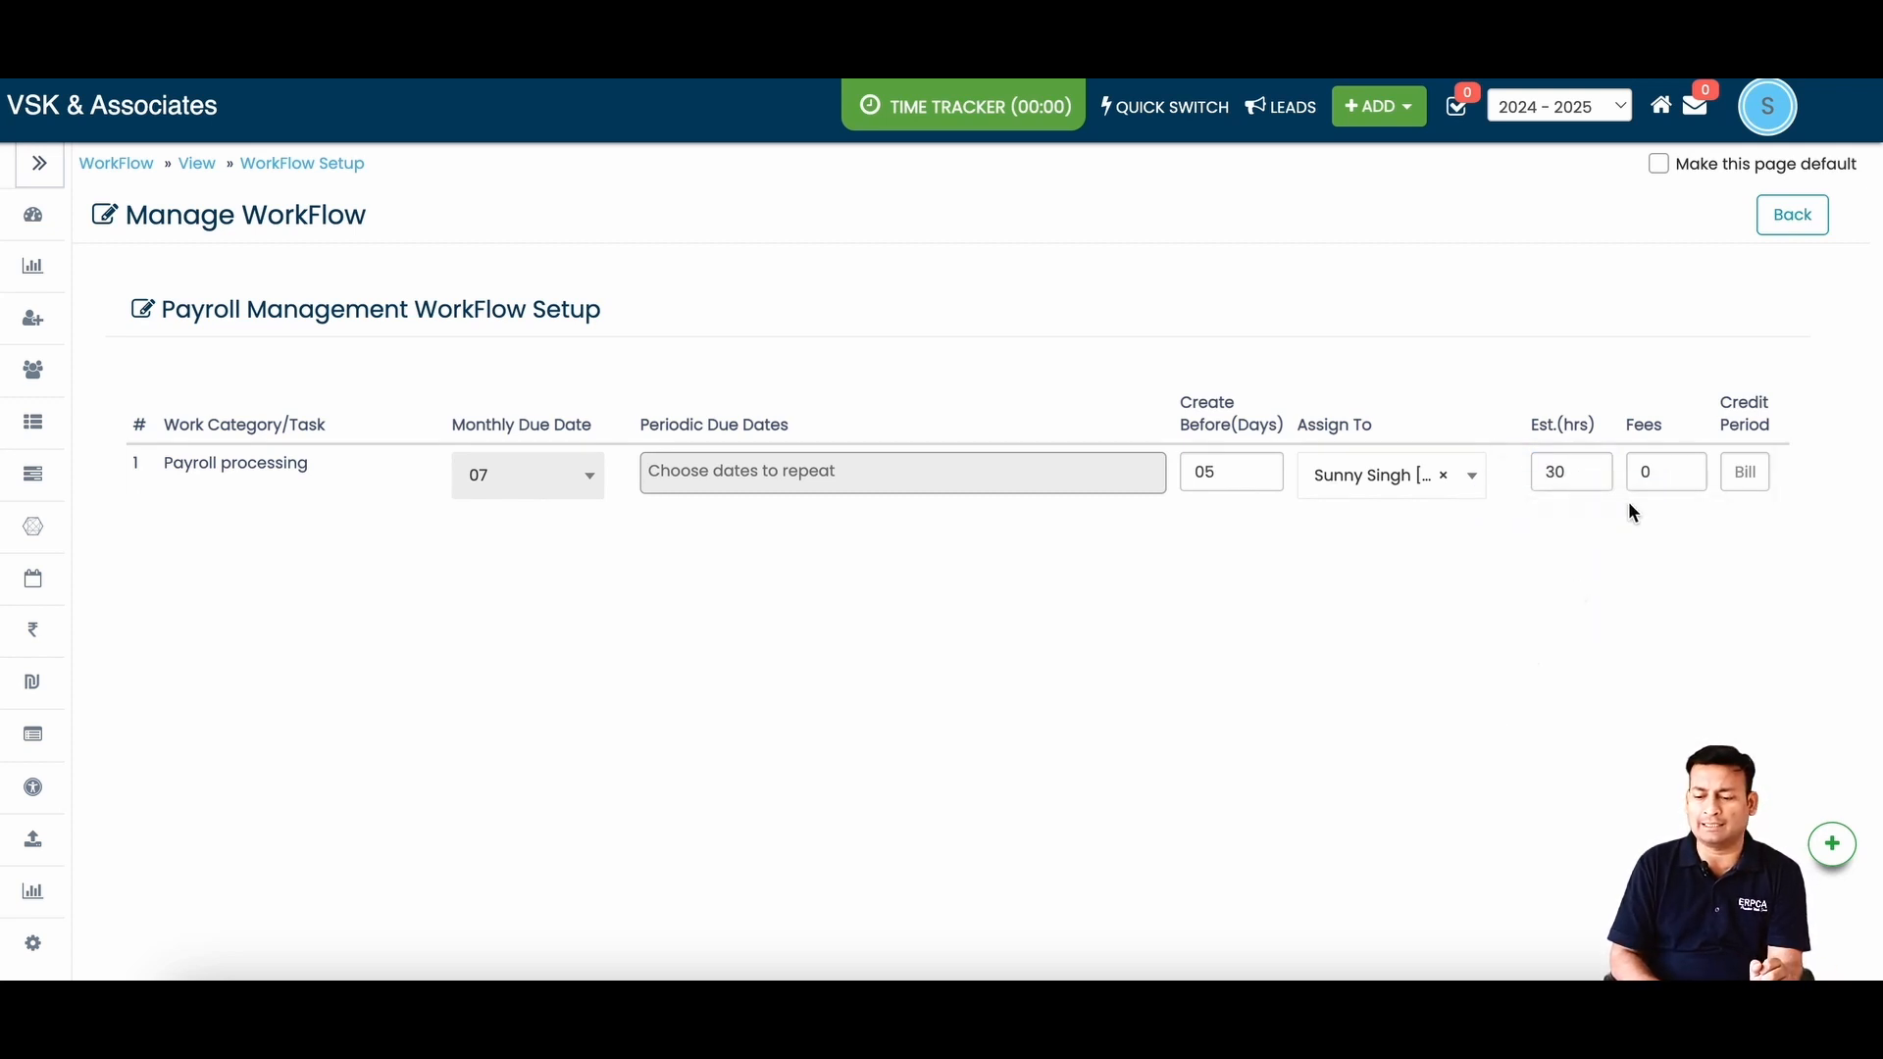
- Set the Payroll processing fees to 15000 and return to the Workflow overview
double_click(1655, 462)
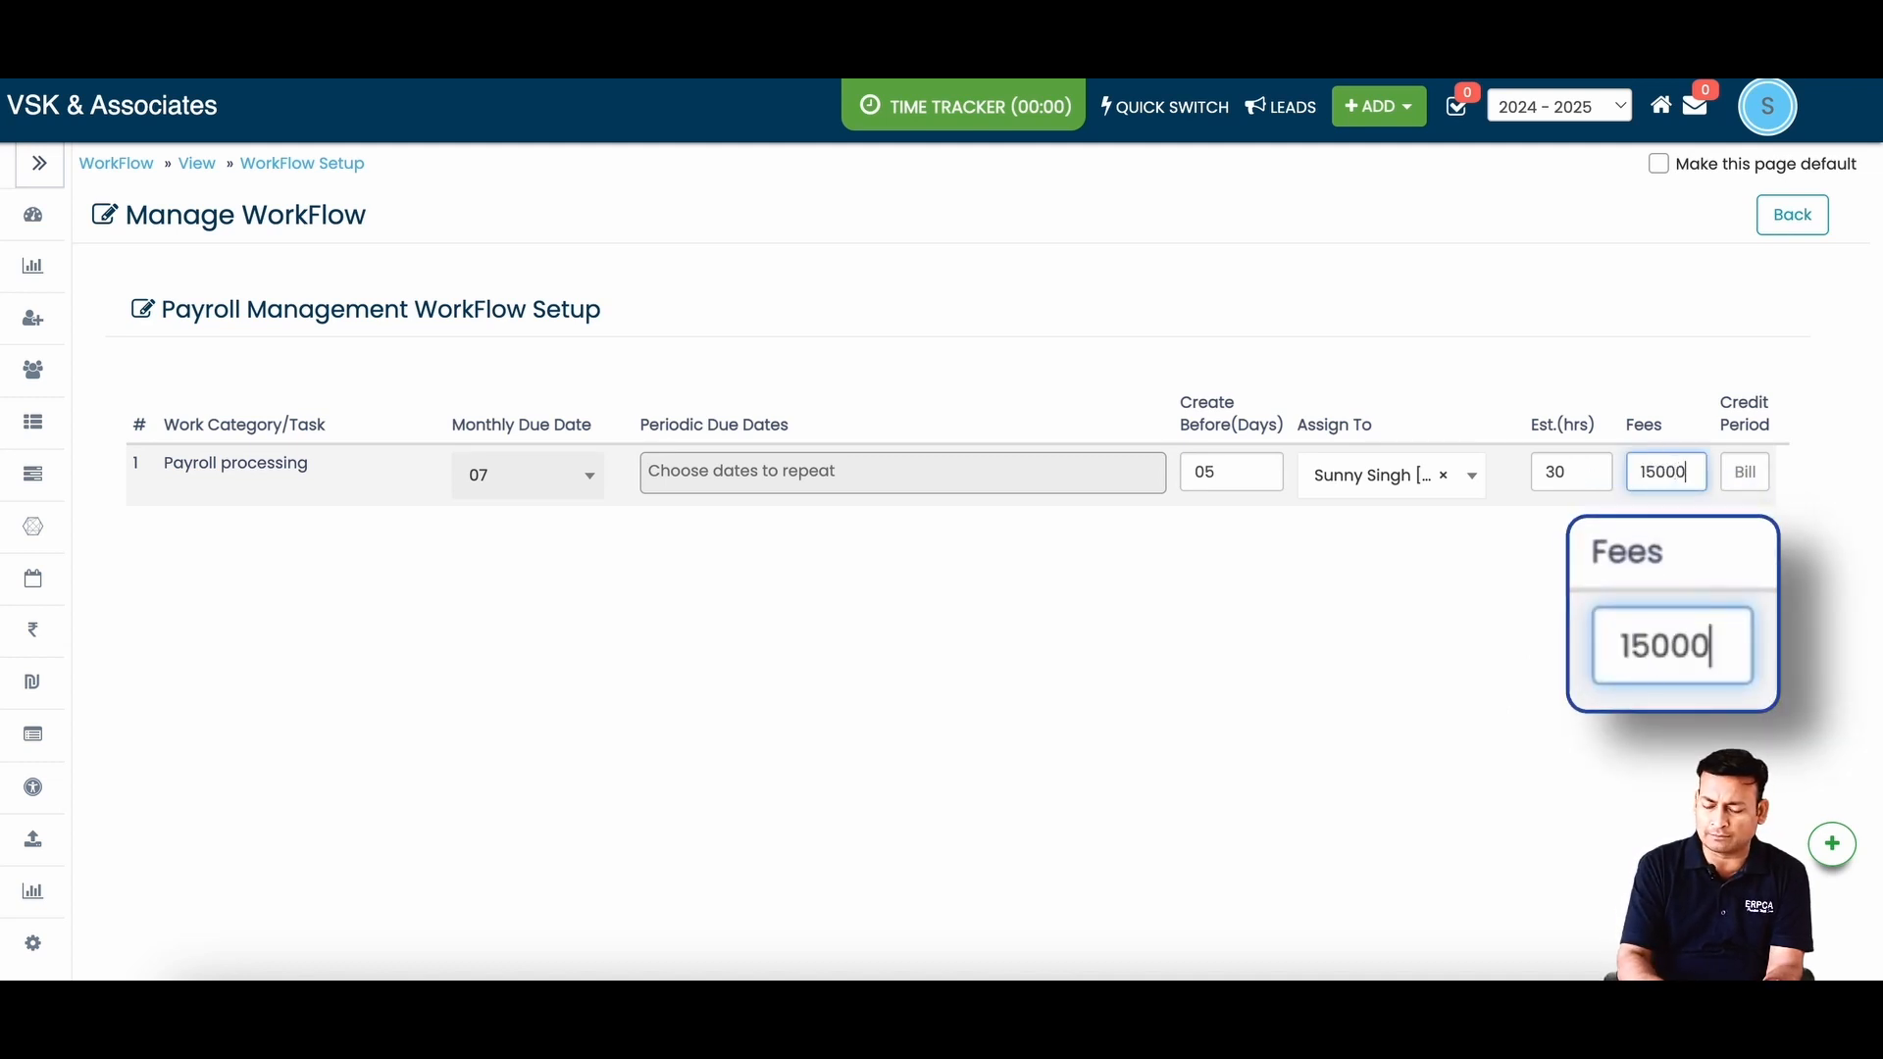
left_click(1664, 589)
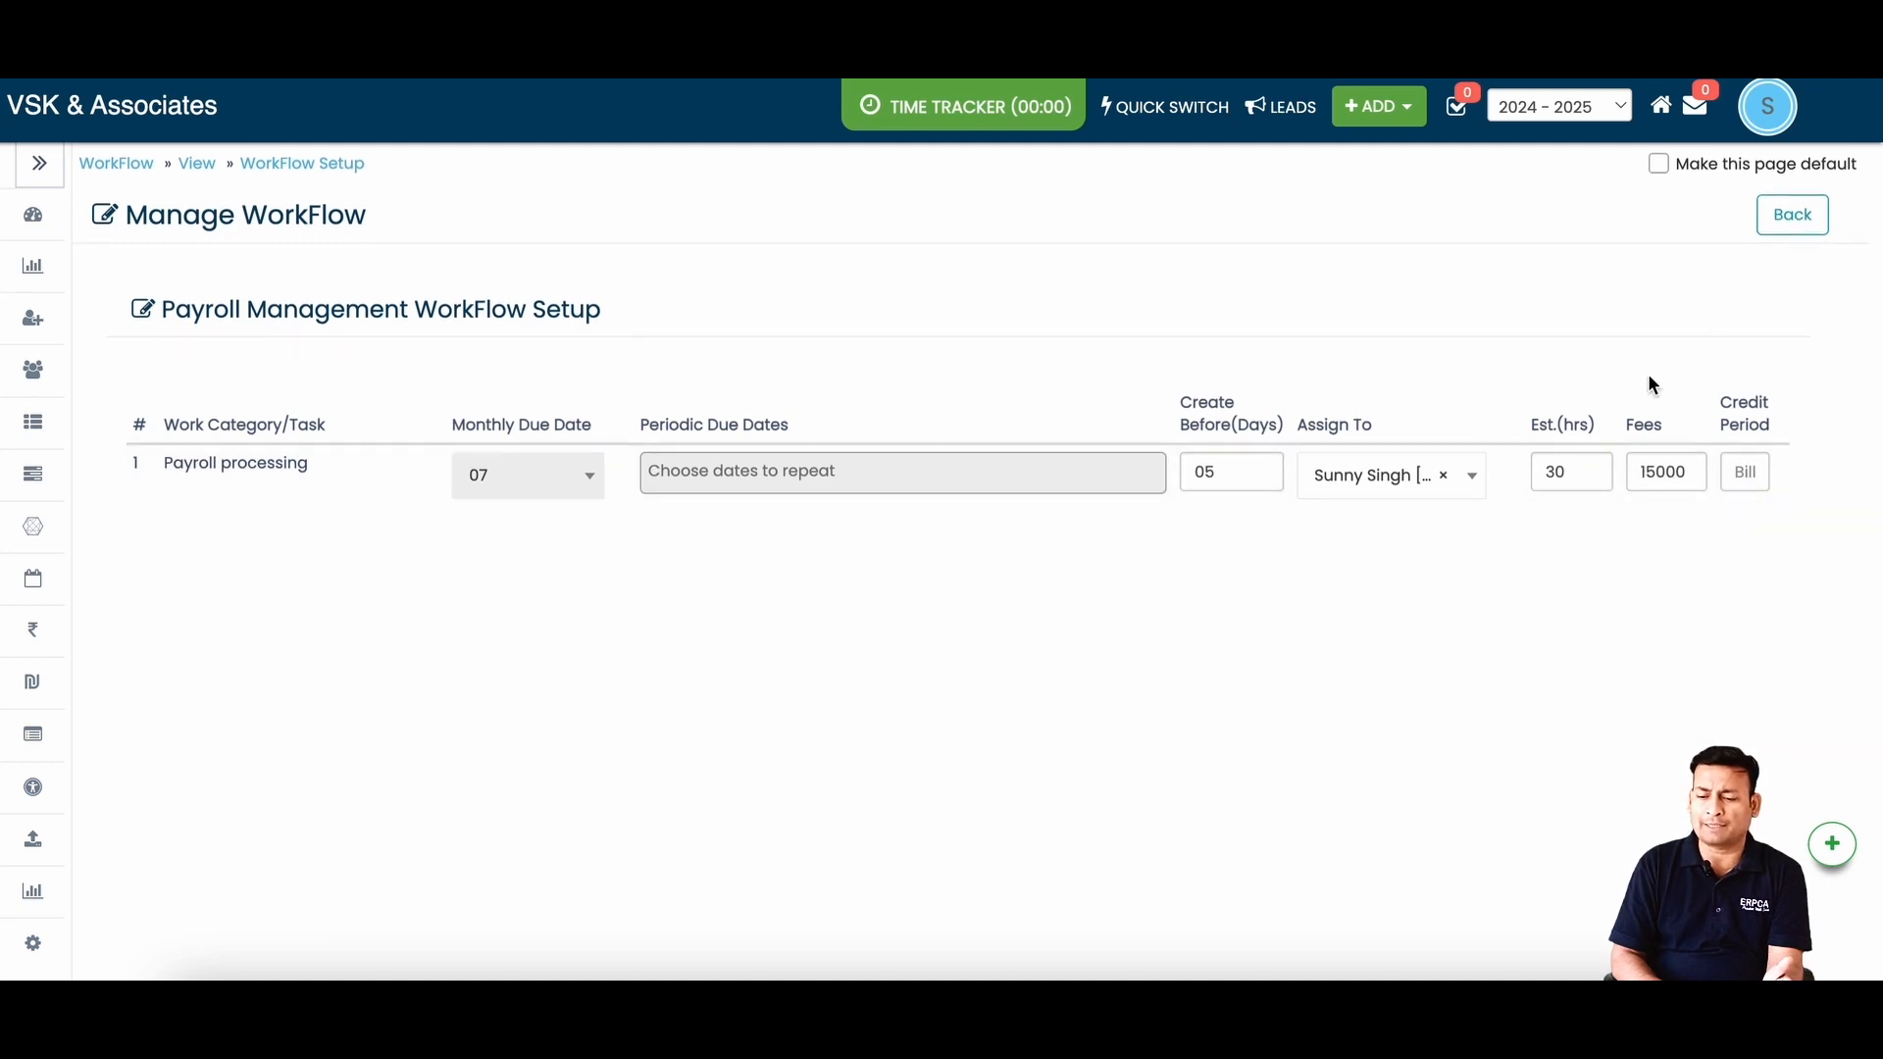
left_click(1792, 215)
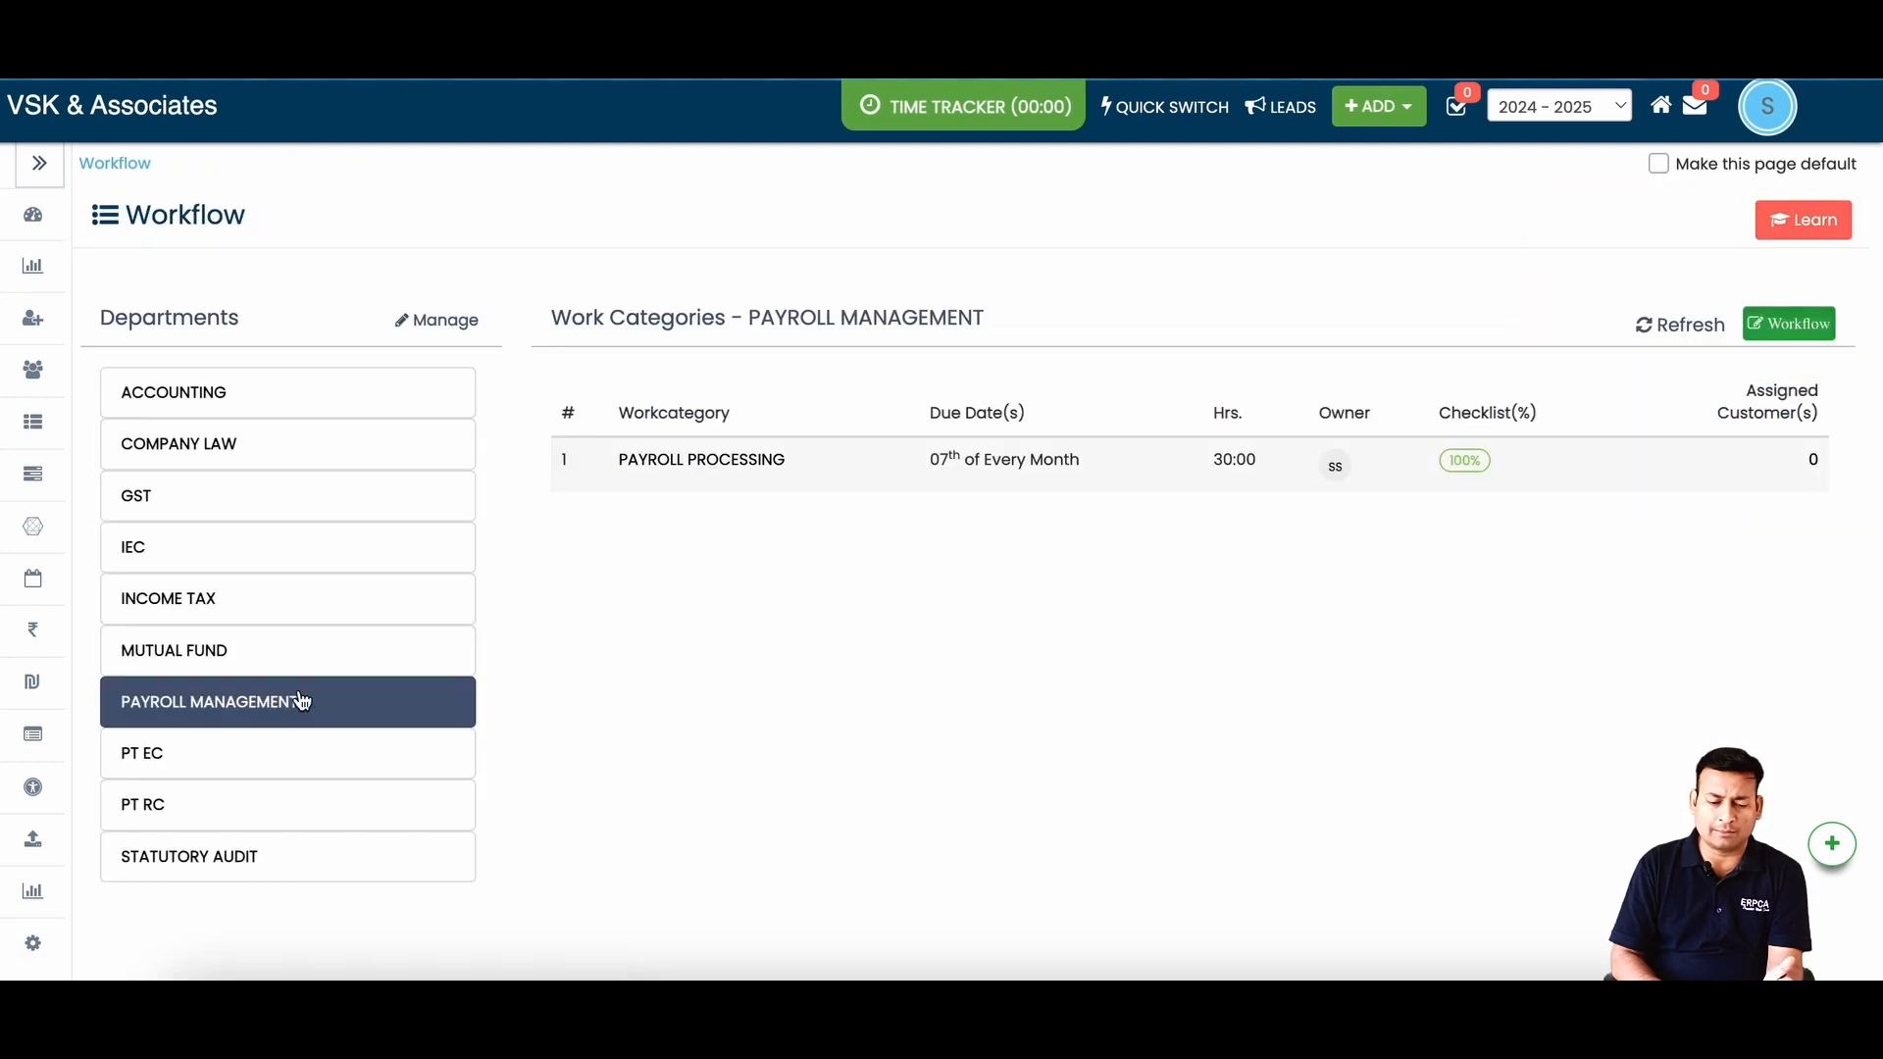